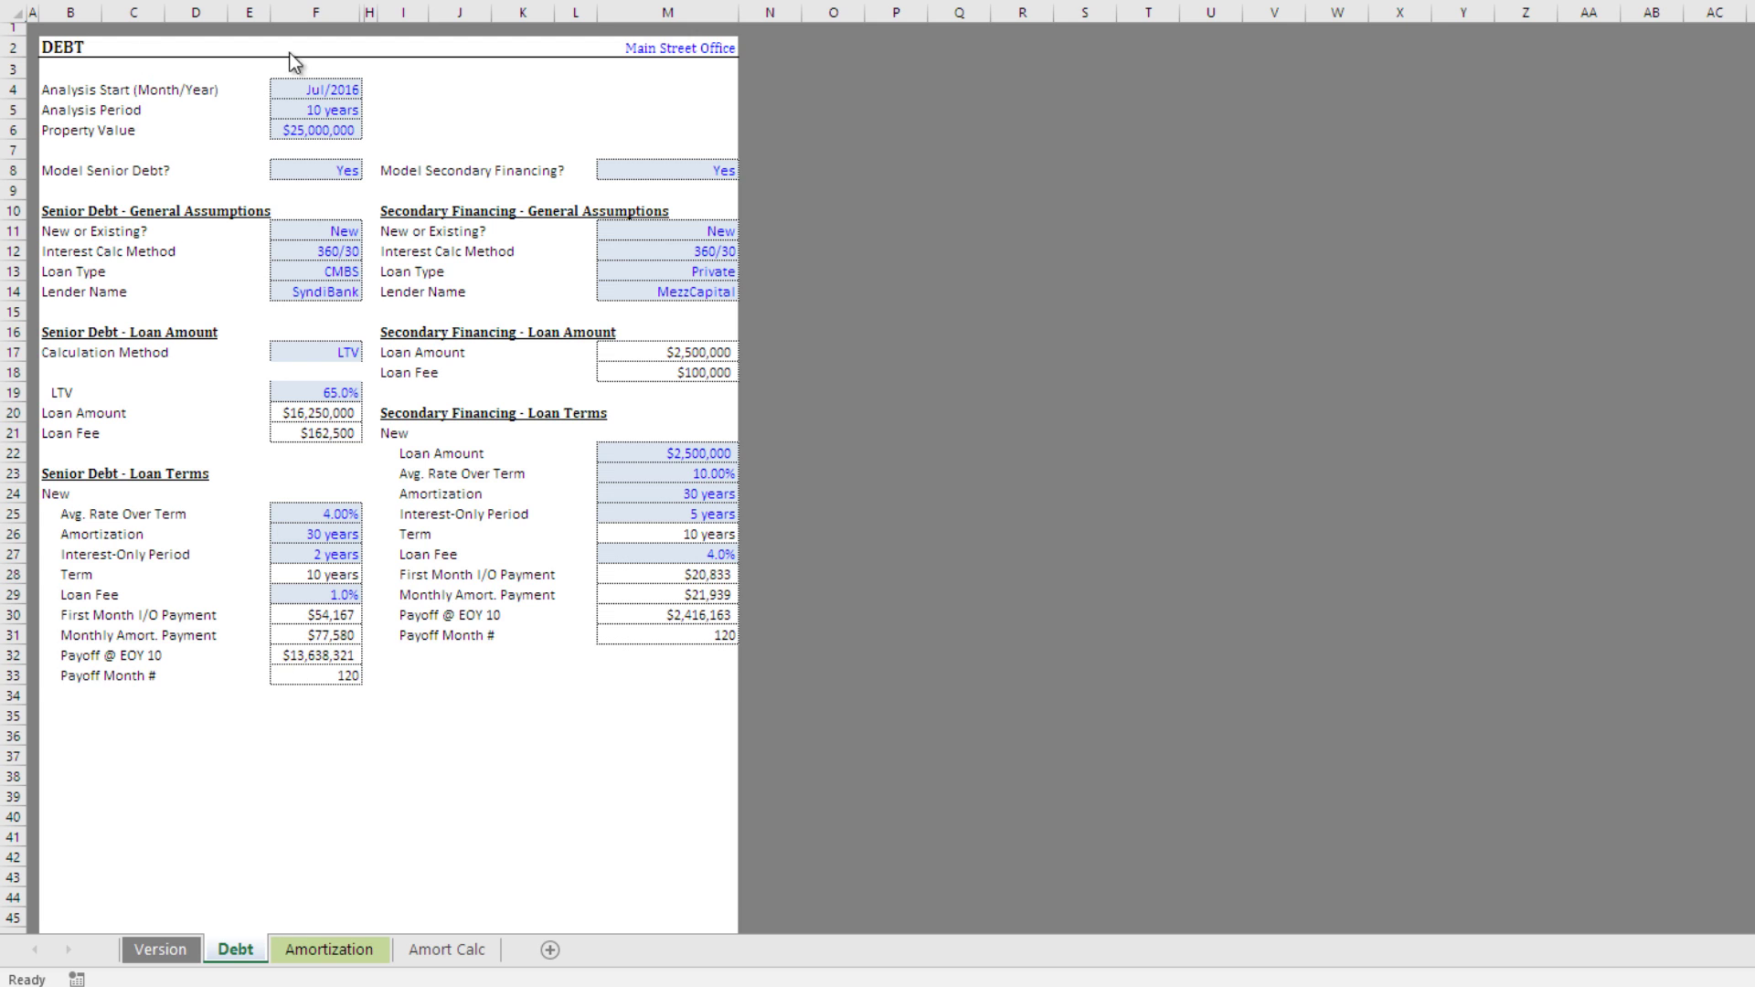
- Glance at the Amort Calc loan schedule, then return to the Amortization sheet
click(331, 956)
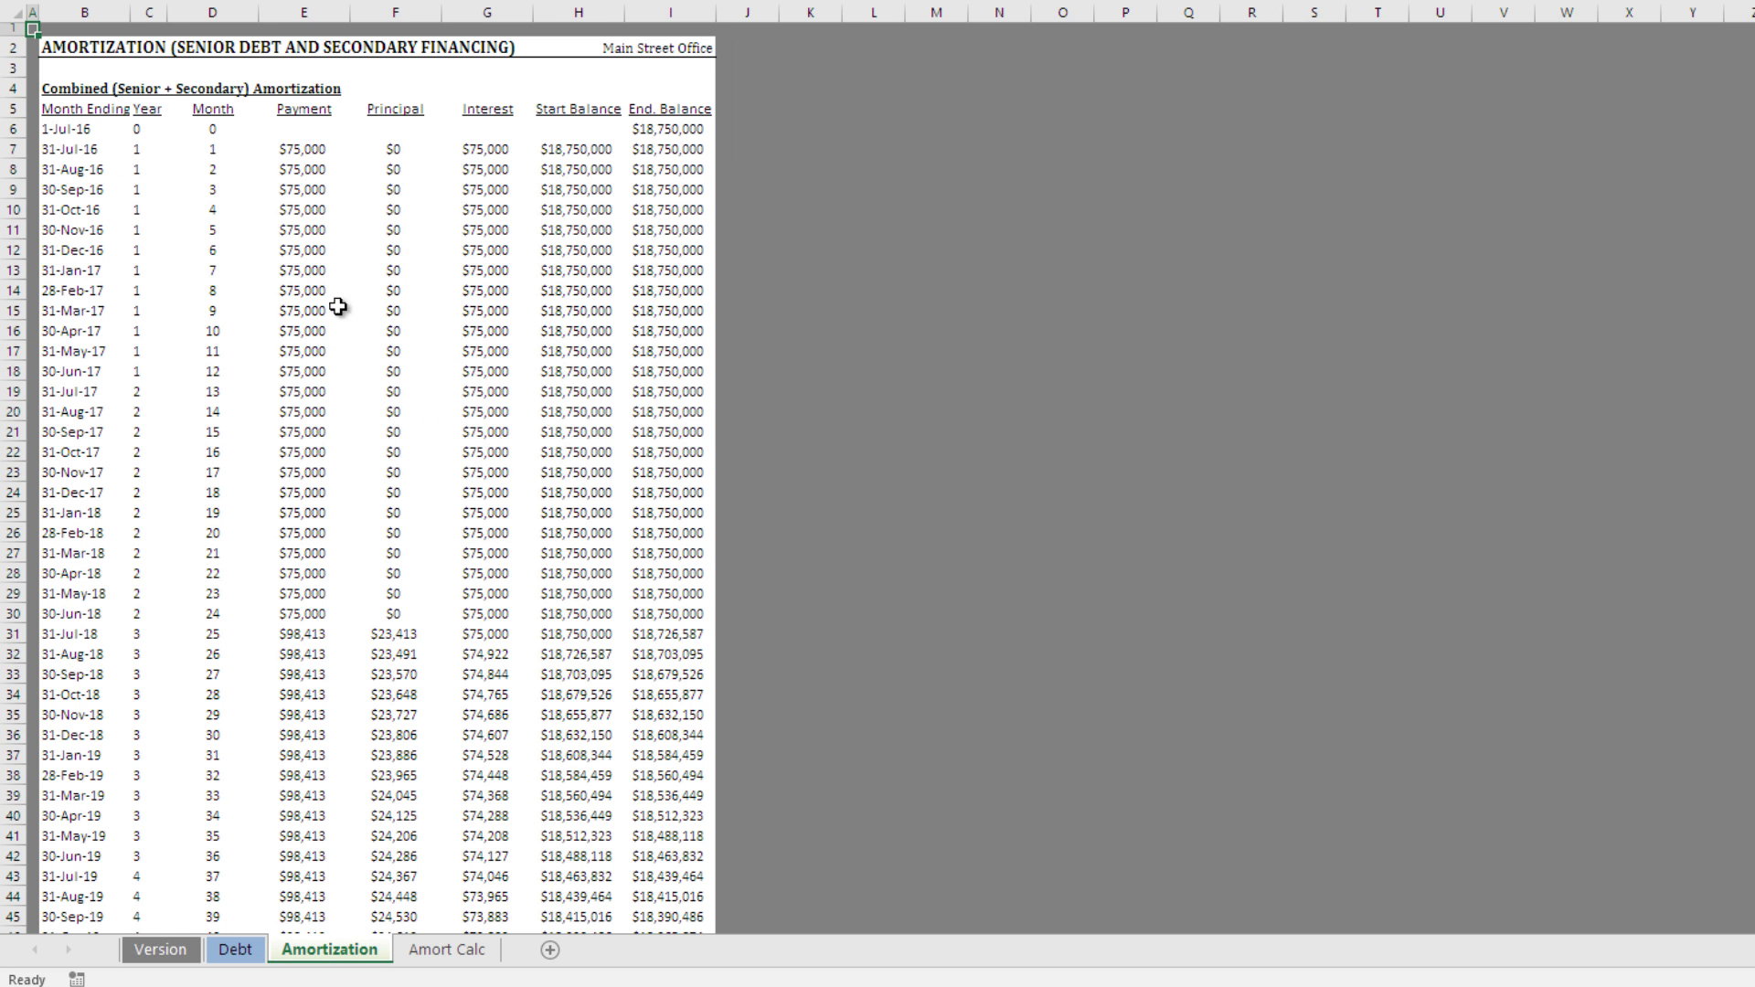
click(450, 951)
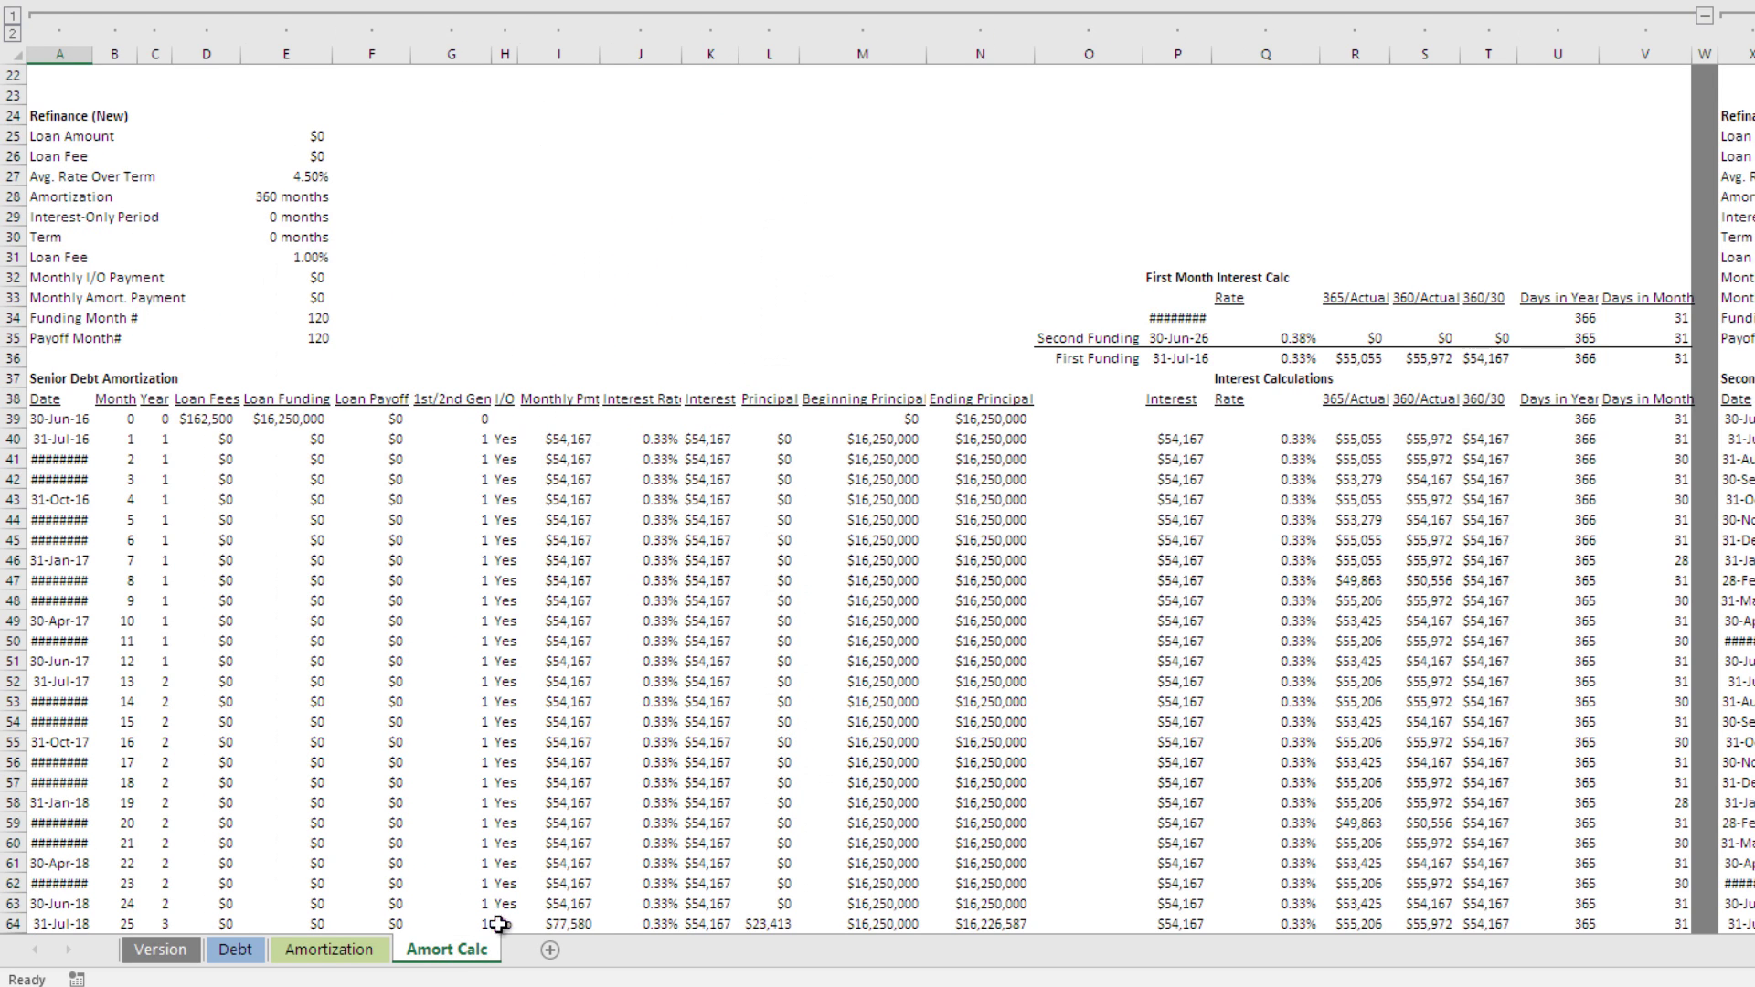
click(868, 499)
scroll(509, 521, down, 3)
scroll(554, 495, up, 5)
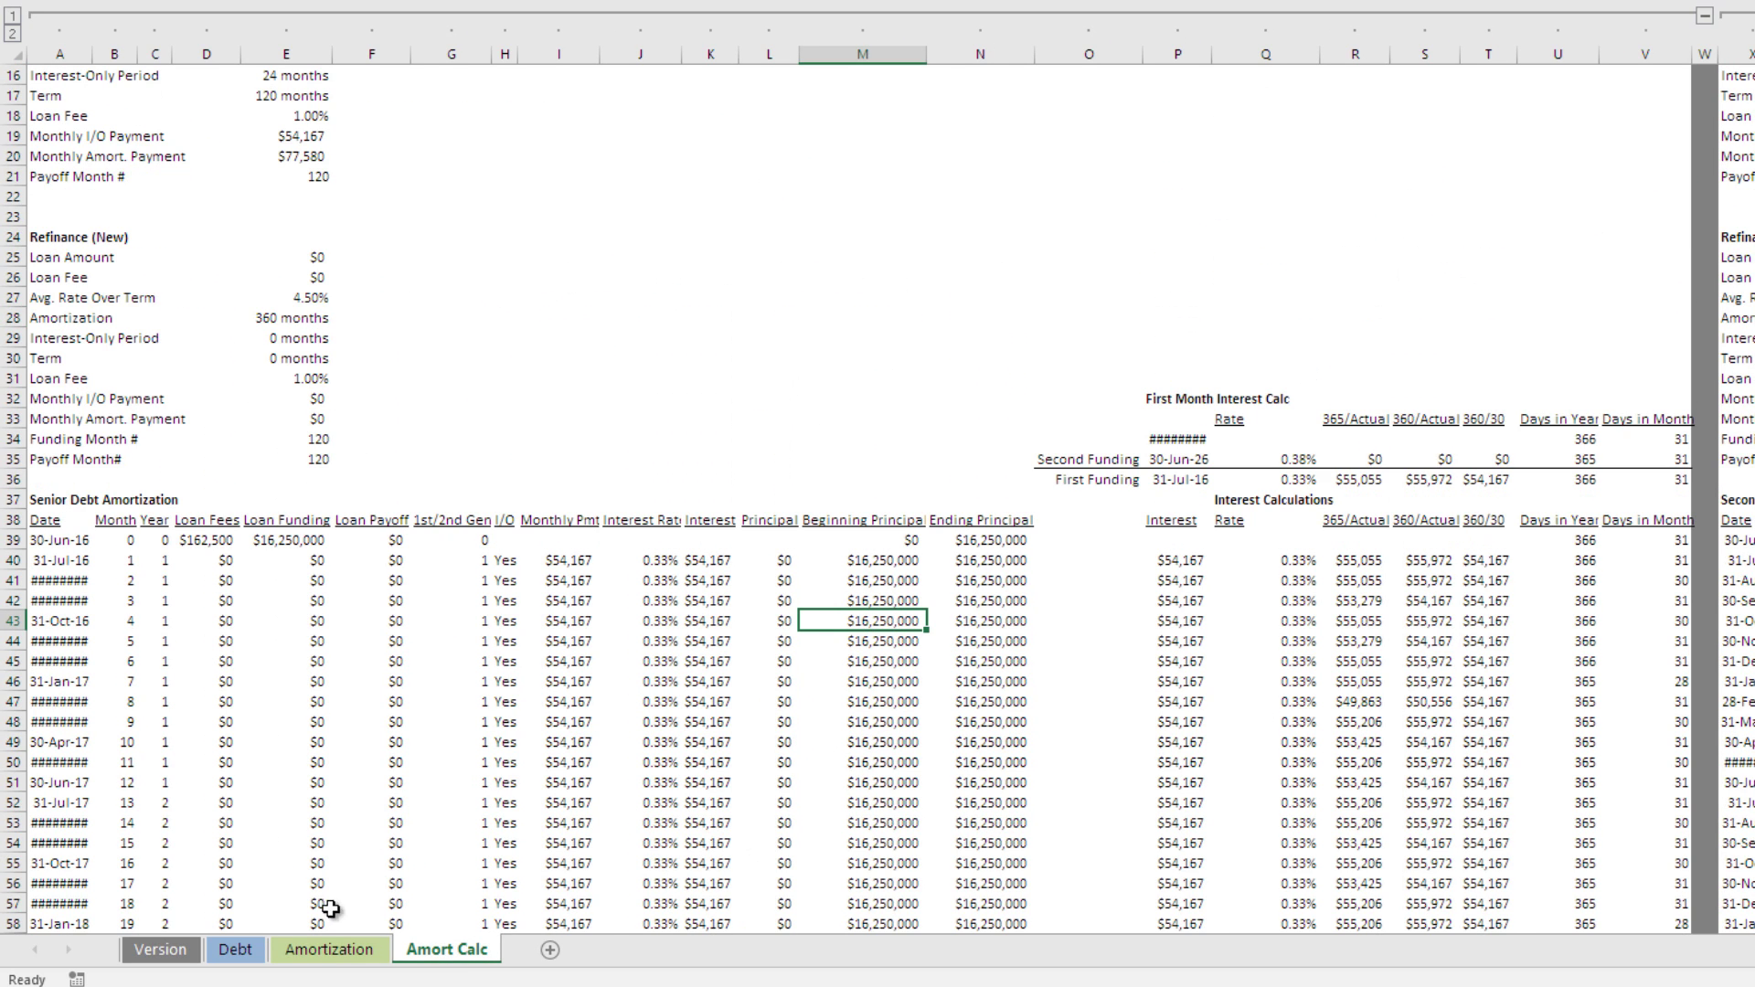
click(329, 951)
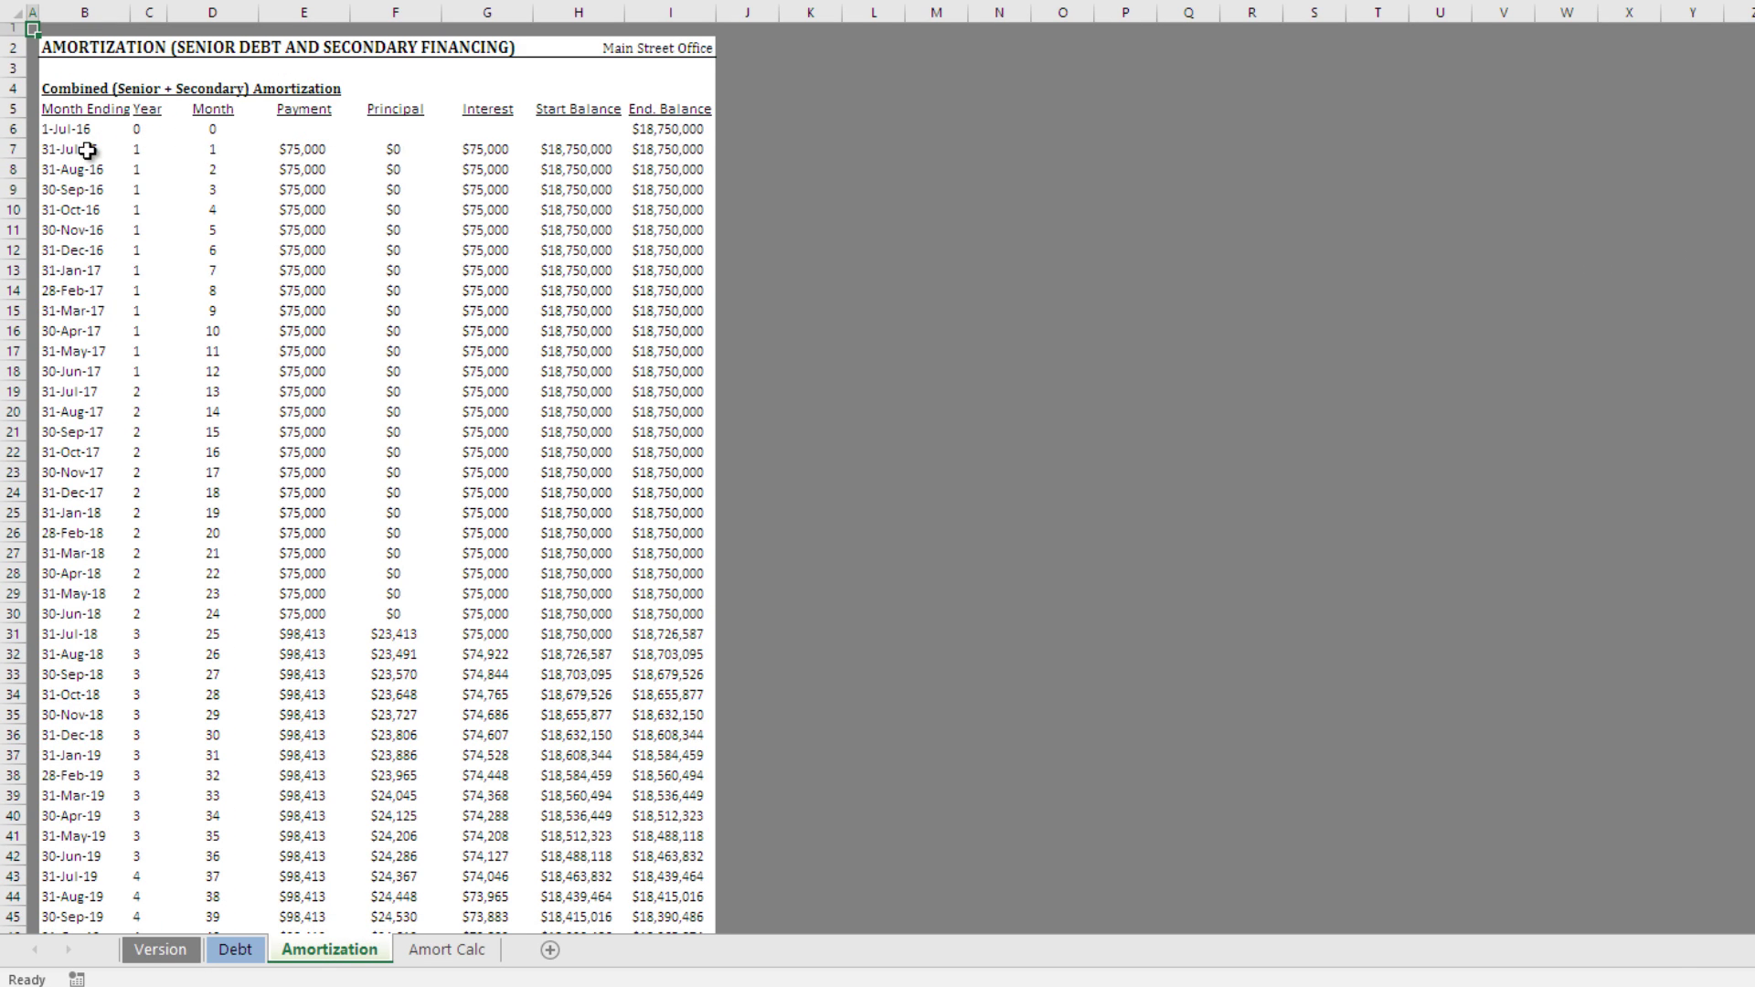
- Review month 1's payment, principal, interest, start balance and ending balance
drag(88, 150, 338, 151)
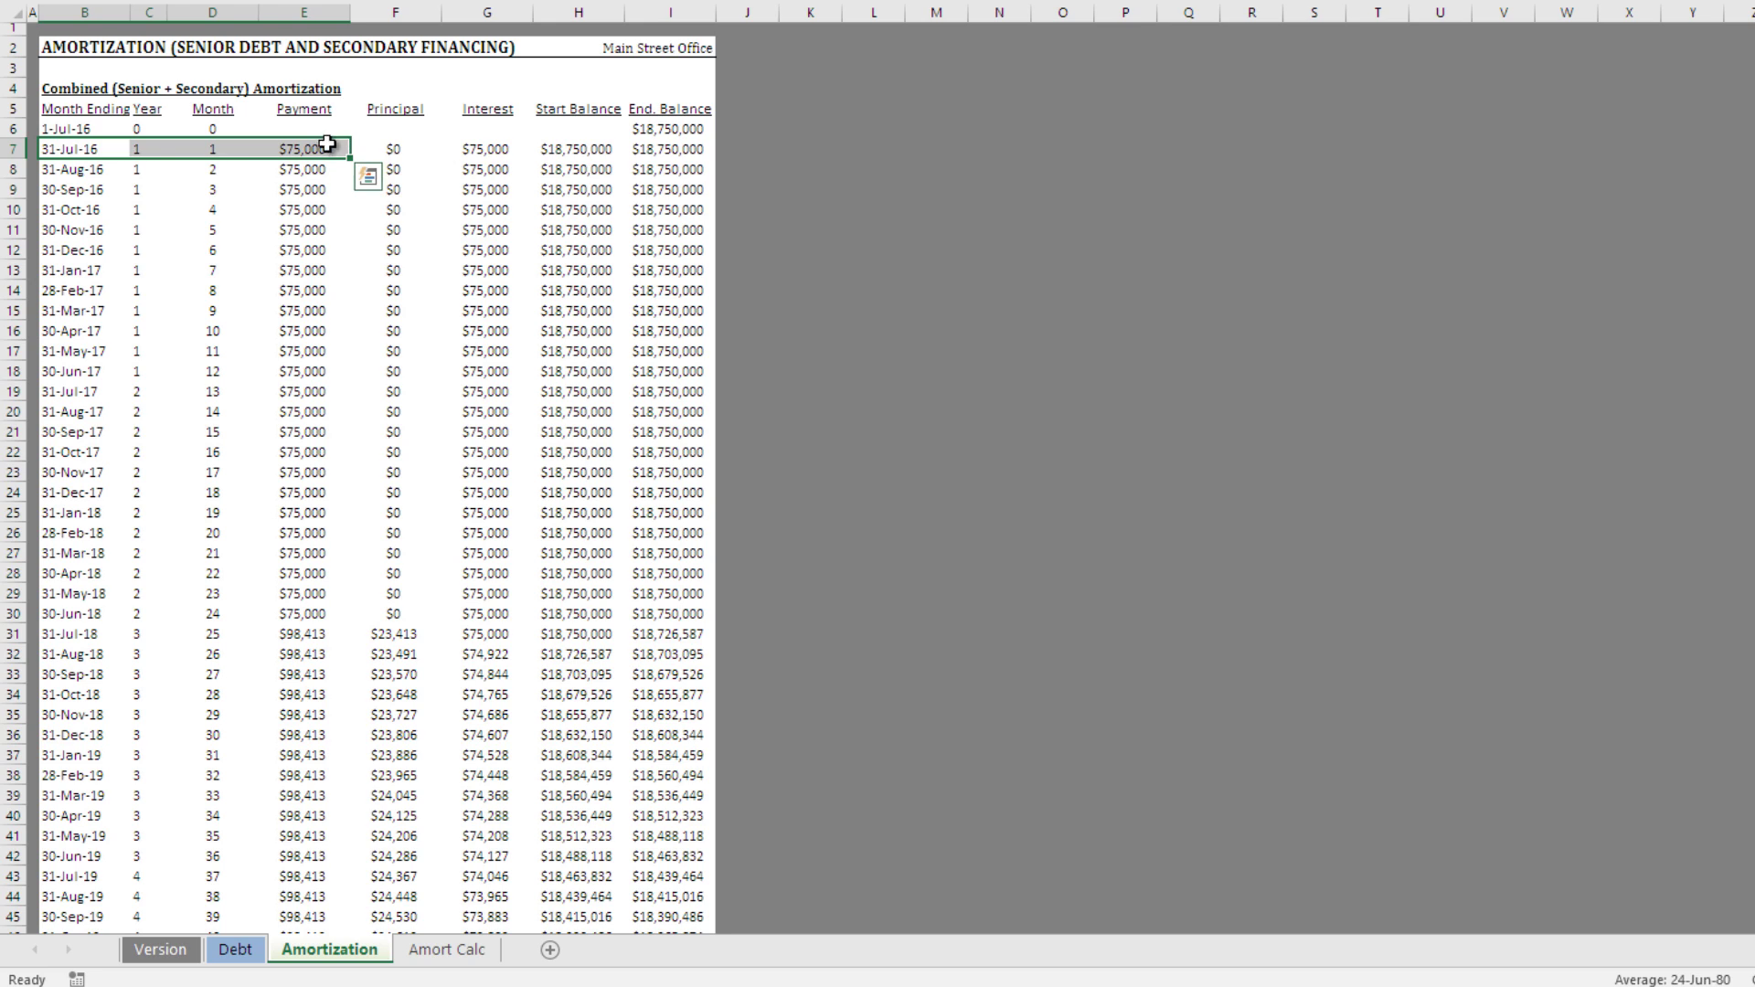
click(322, 150)
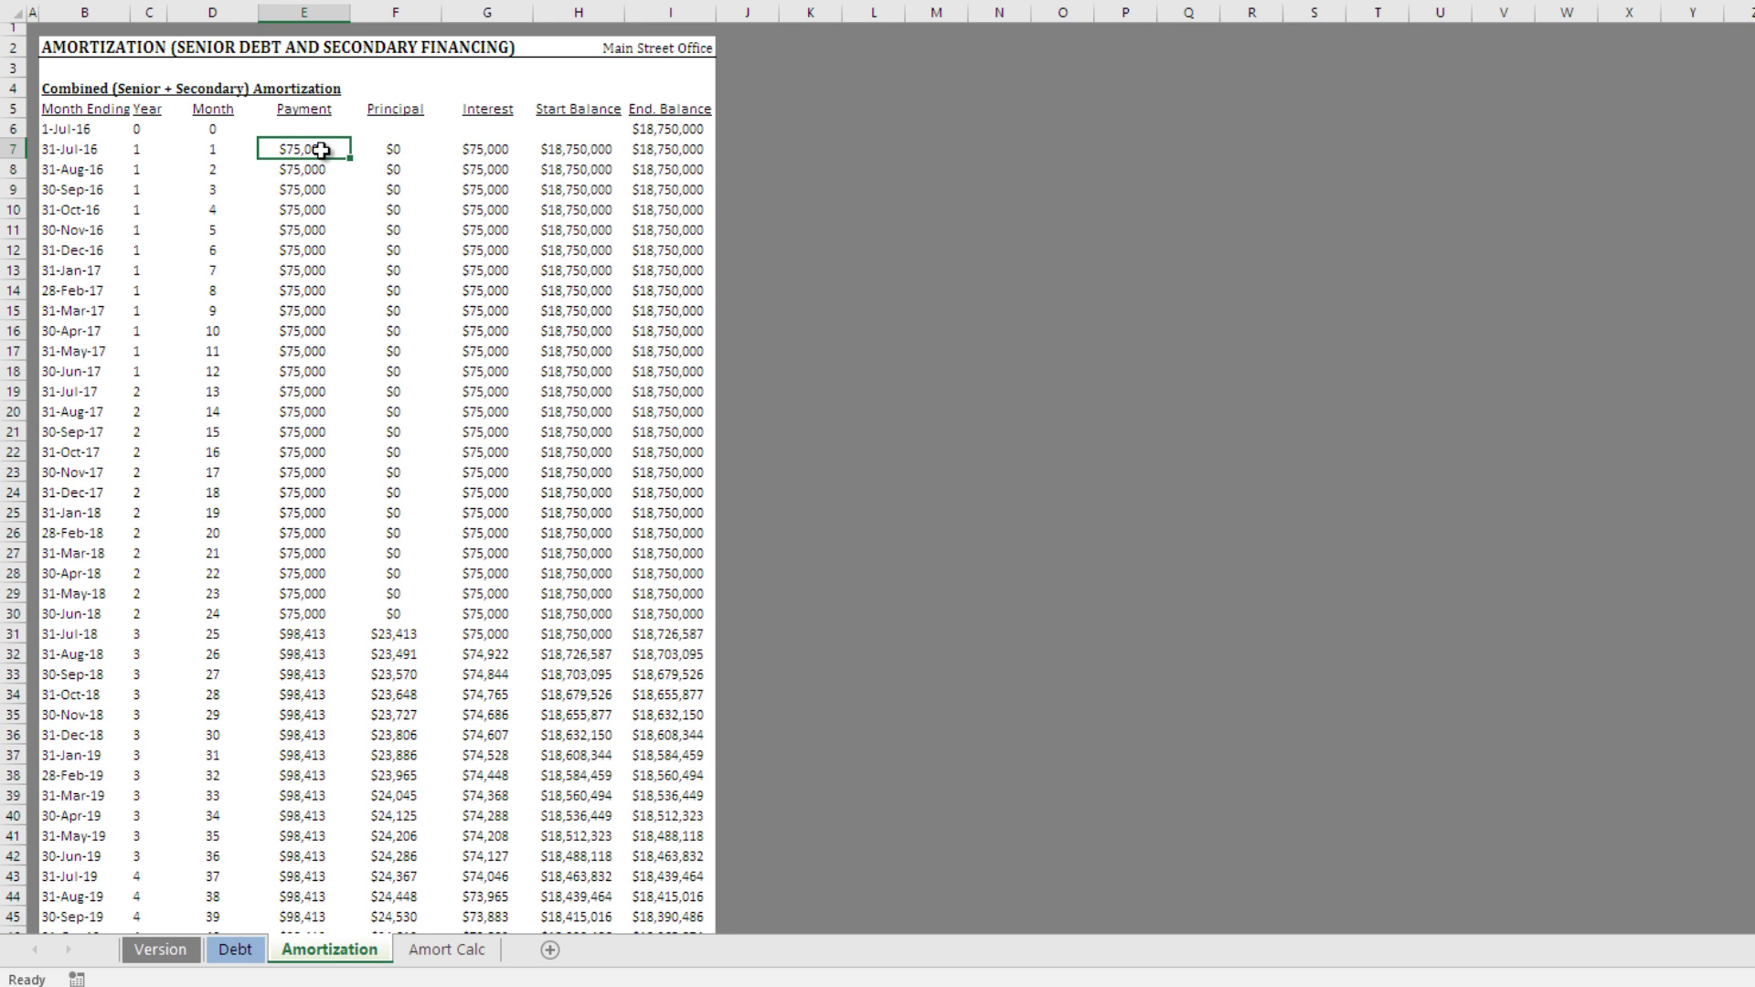
click(387, 150)
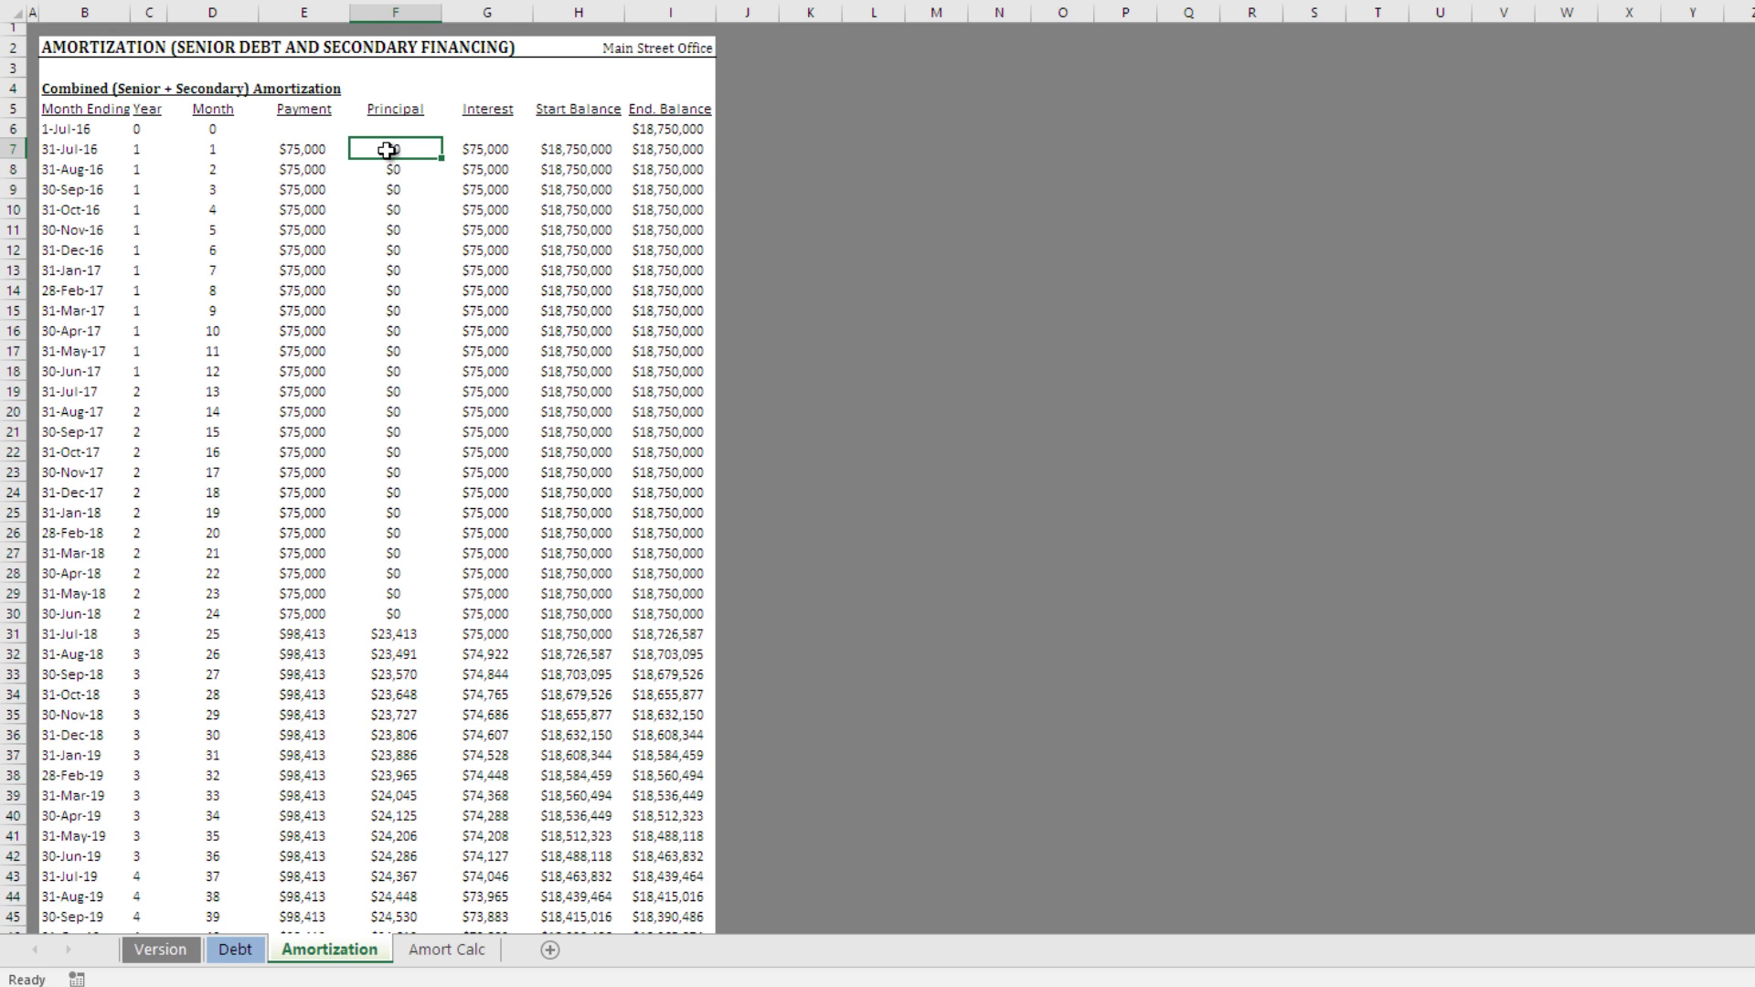
click(480, 143)
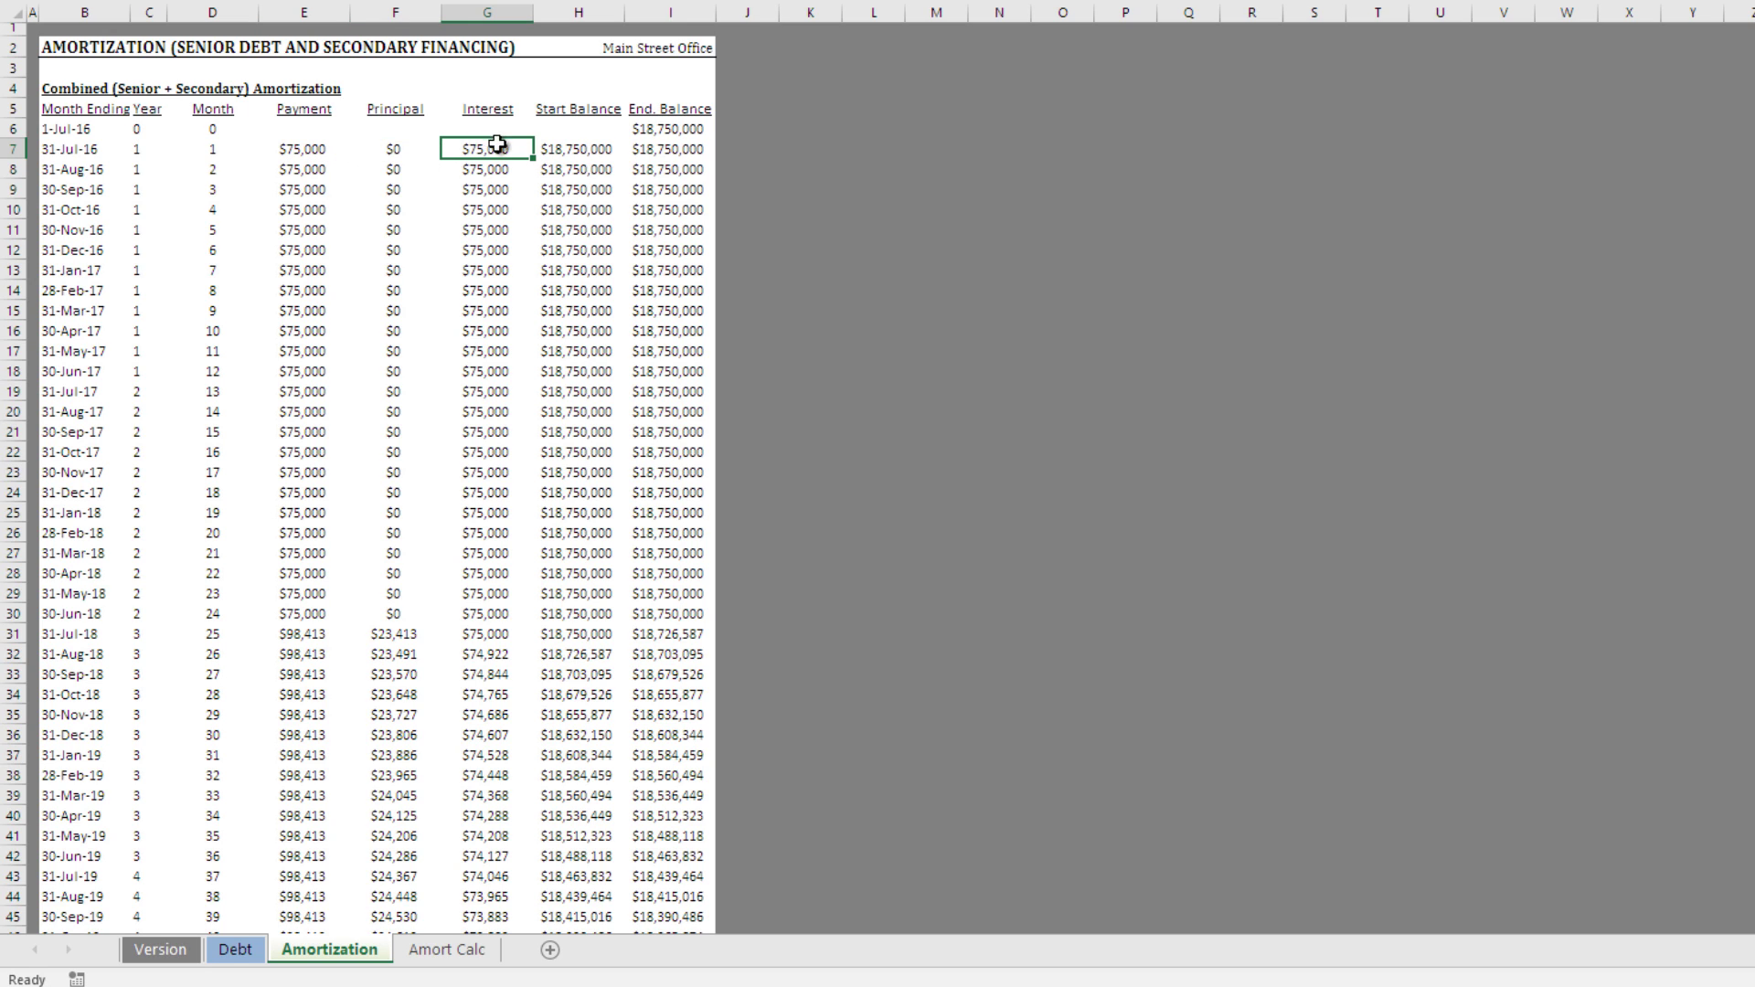
click(552, 153)
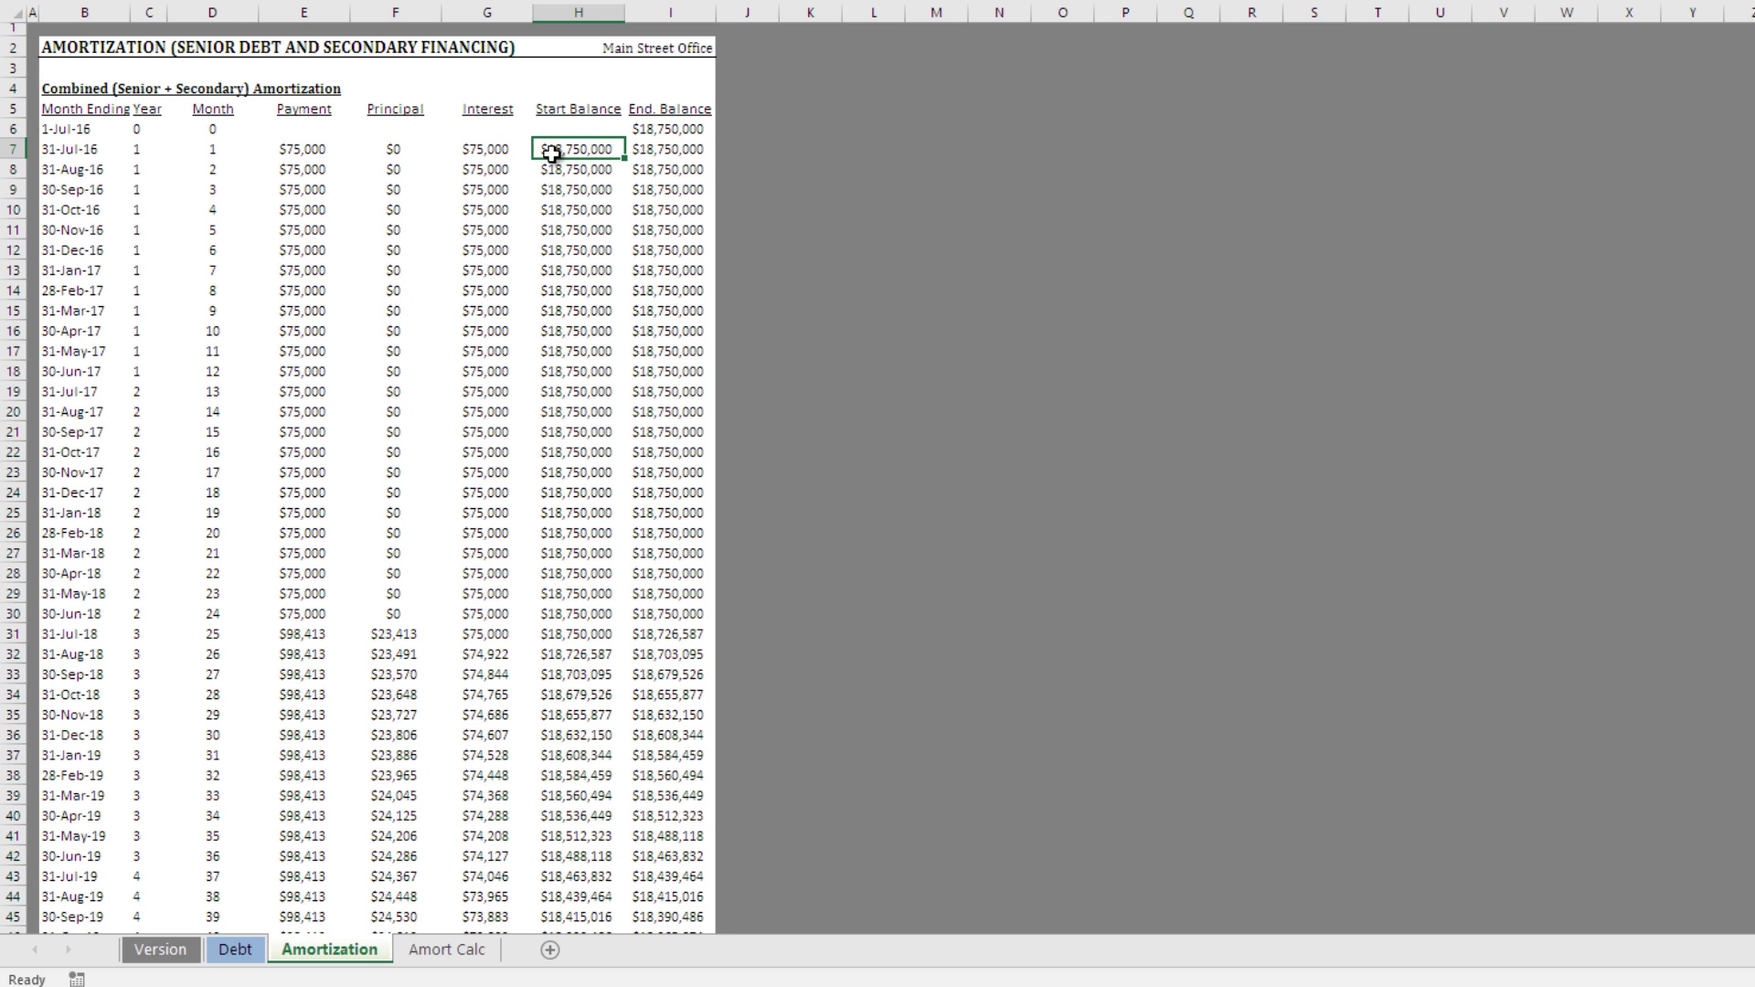
click(651, 156)
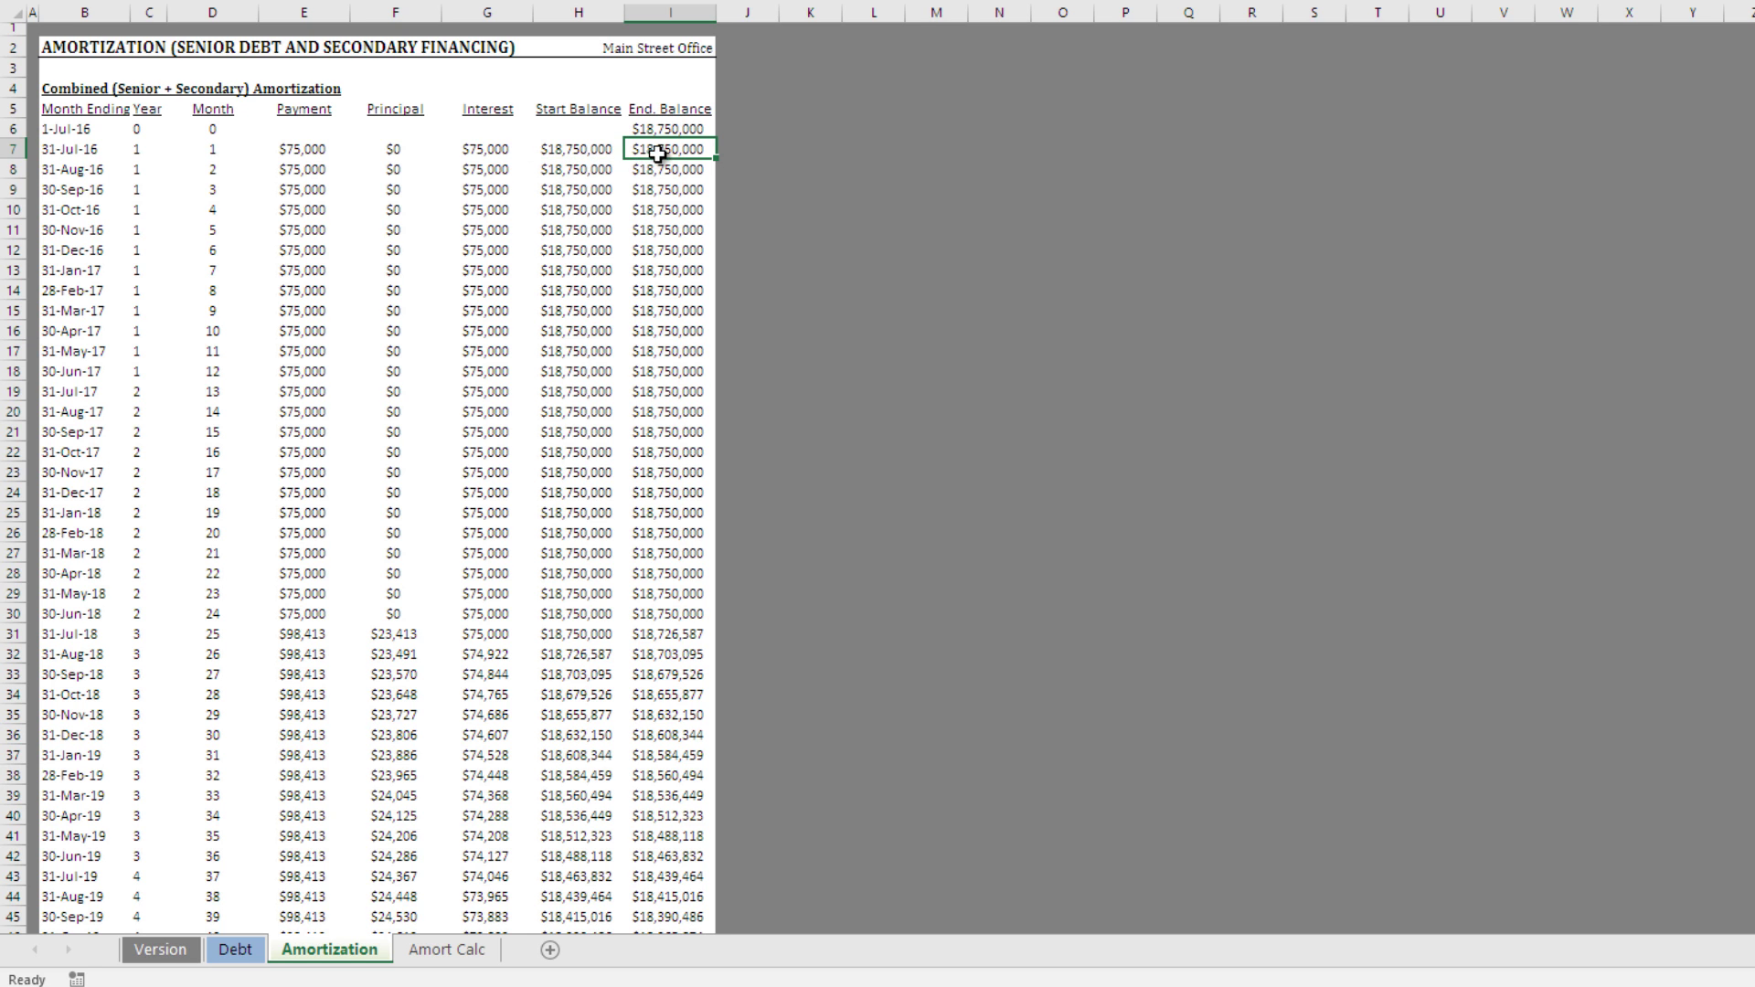
- Check the month-120 row: a $16,120,080 final payment leaves a $0 ending balance
scroll(375, 242, down, 19)
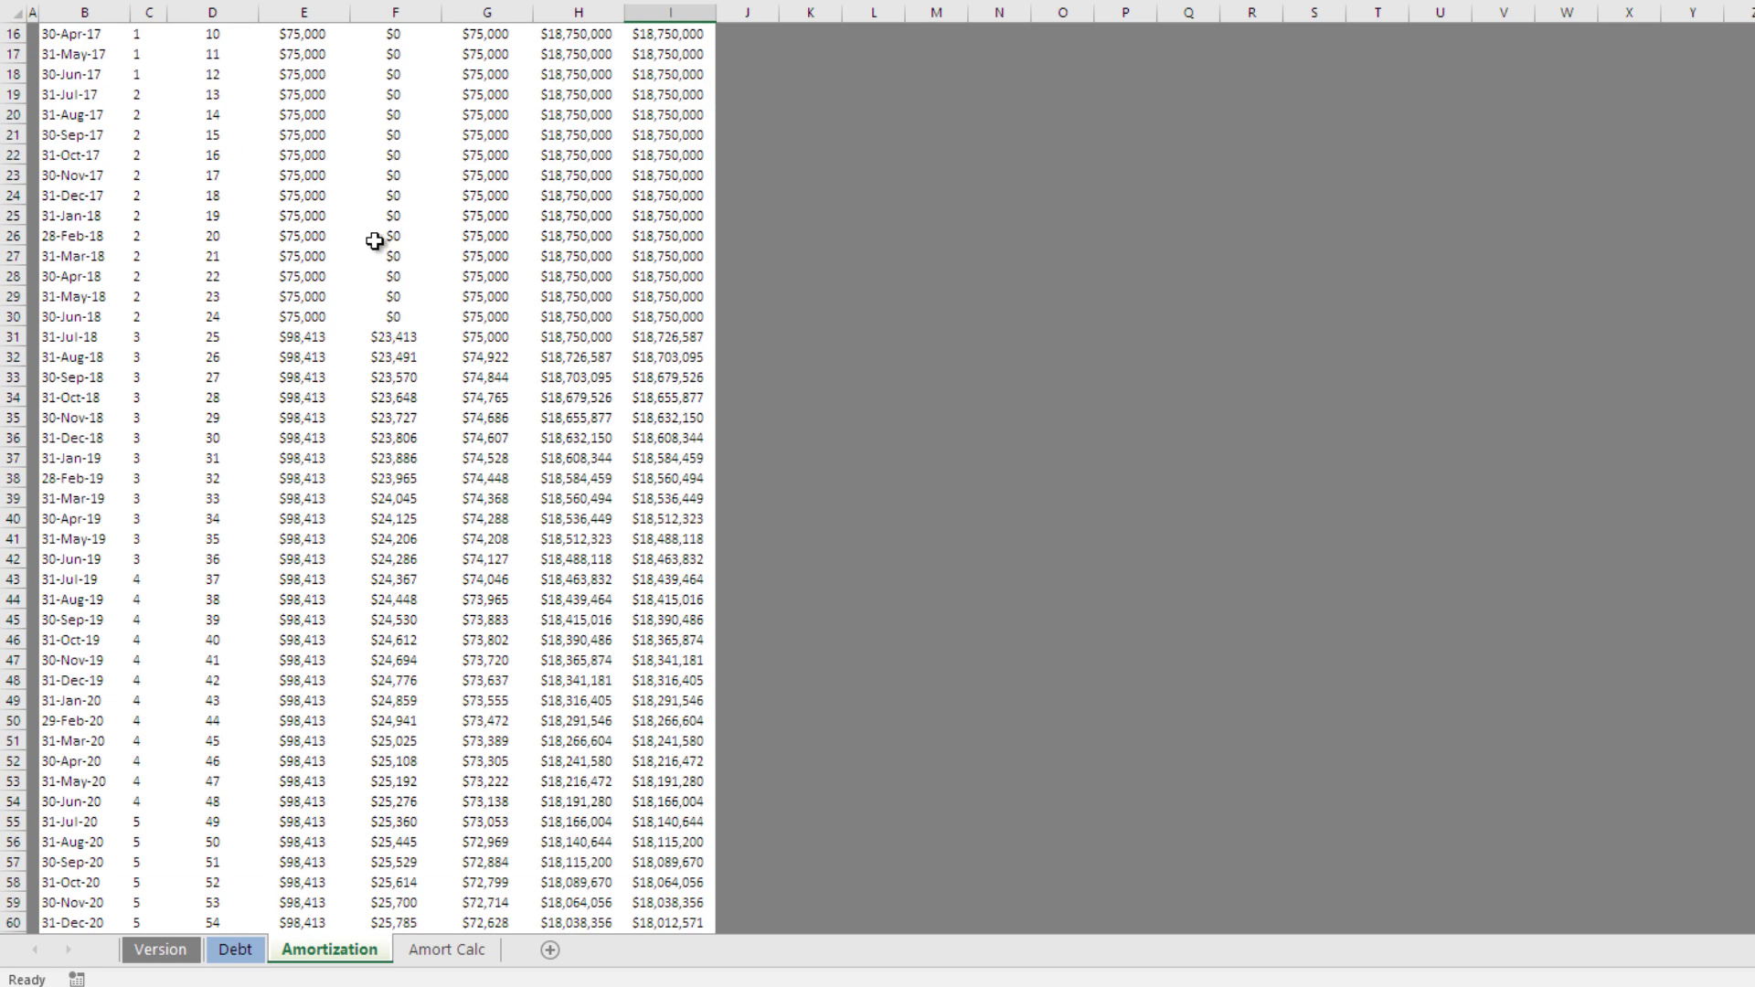
scroll(375, 241, down, 19)
scroll(443, 281, up, 4)
drag(60, 501, 709, 502)
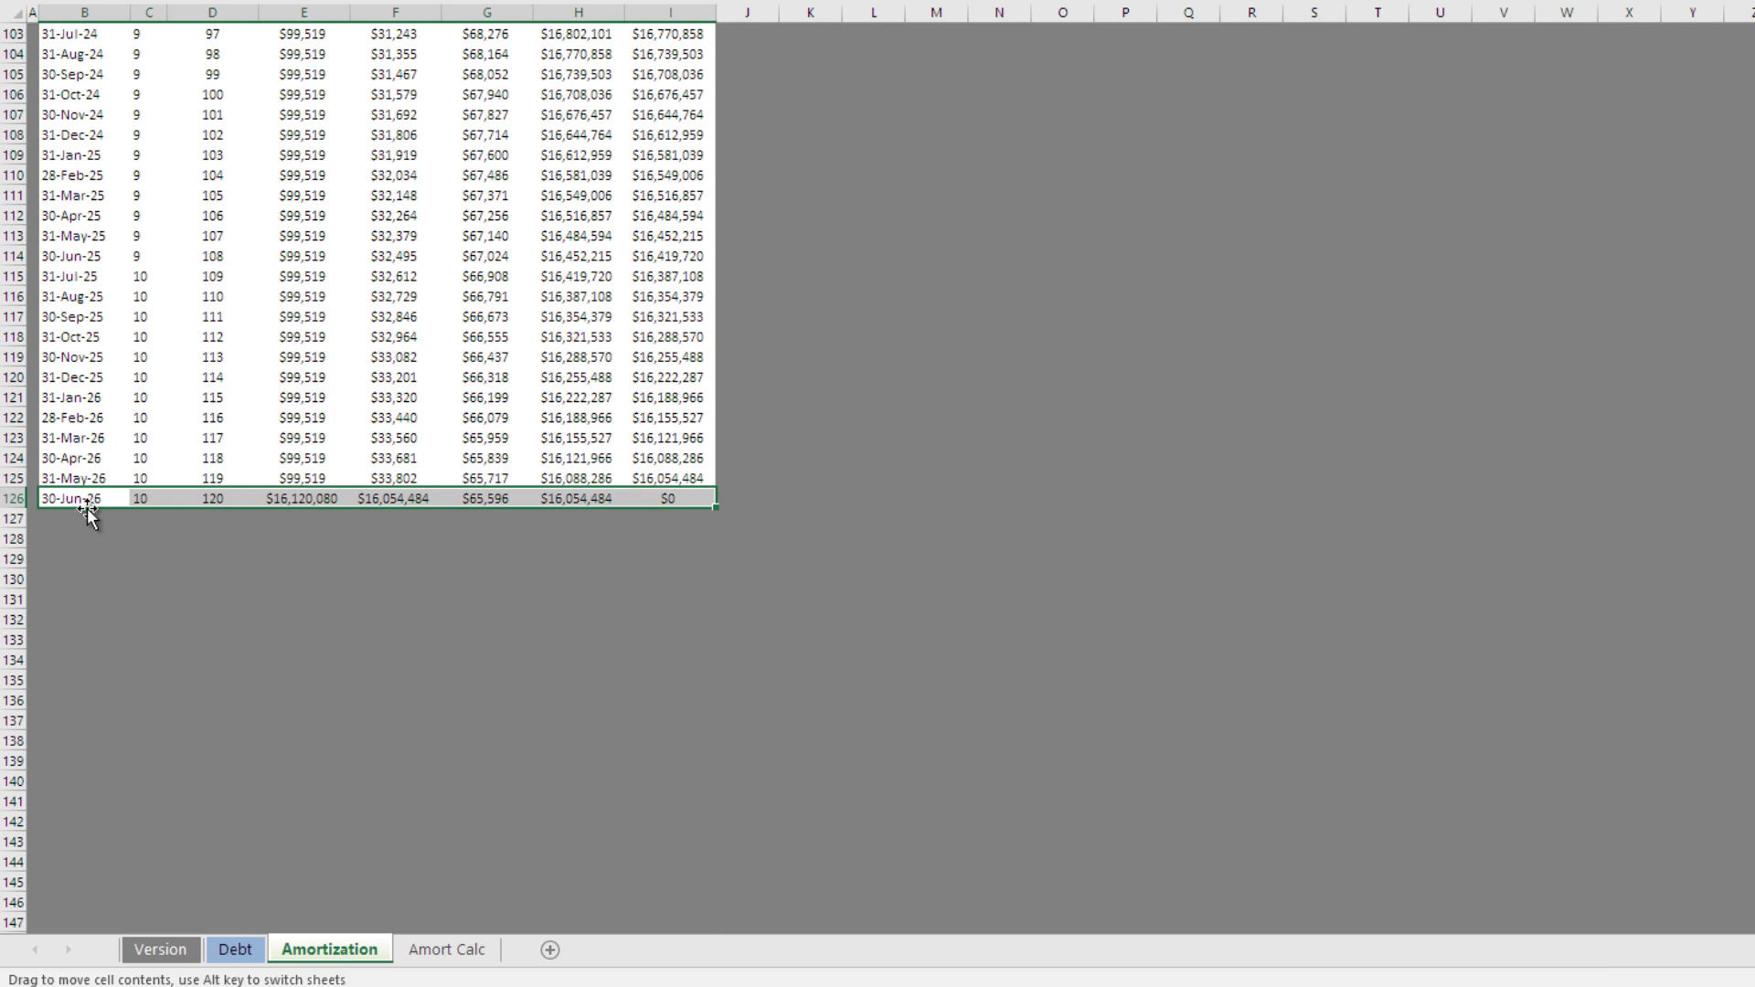
click(281, 494)
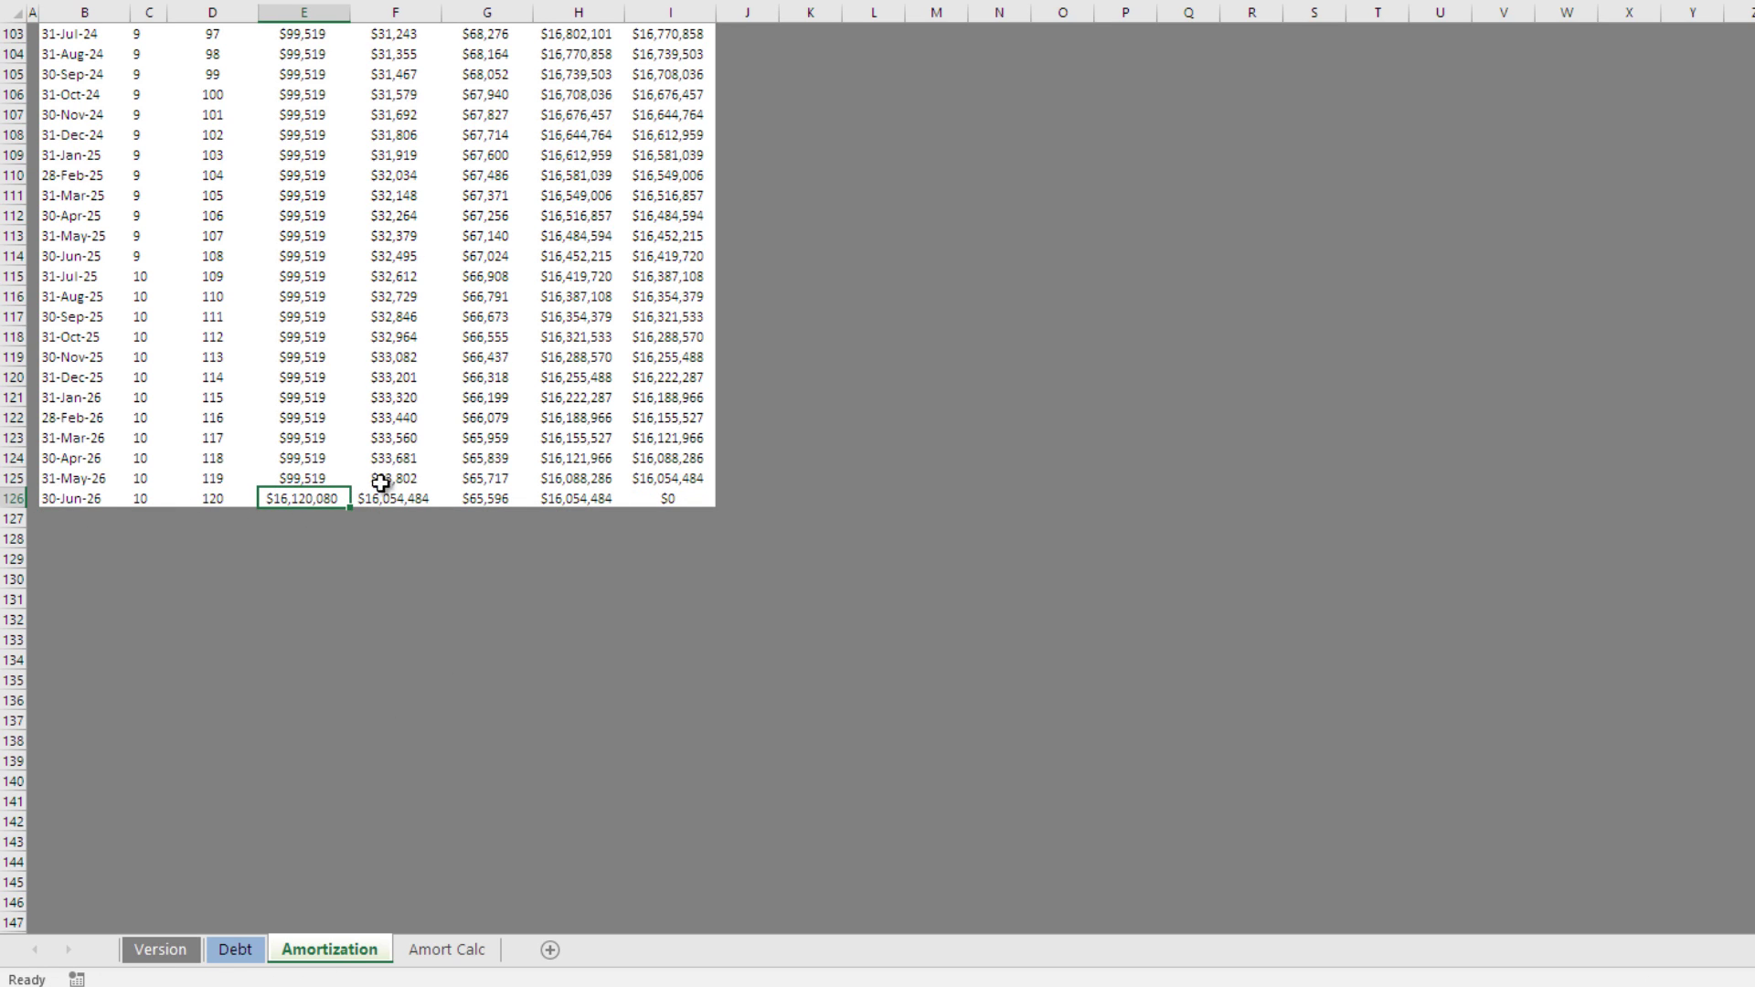
drag(92, 499, 666, 501)
click(666, 501)
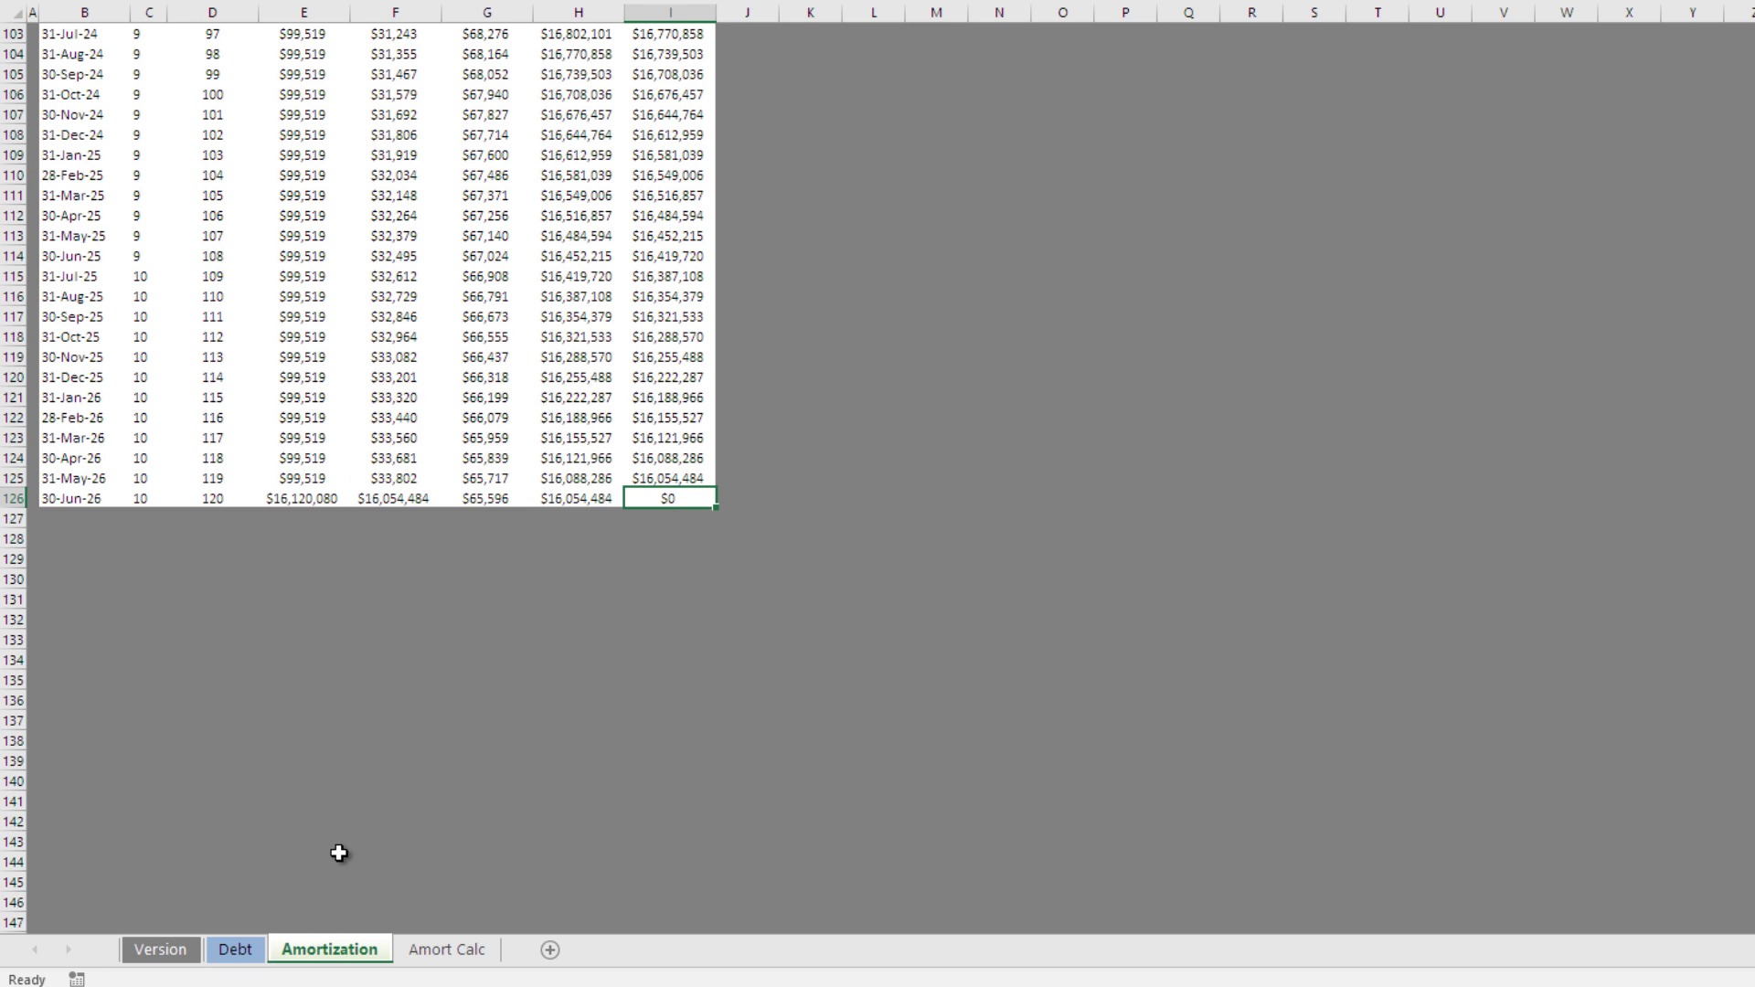
- Go back to the Debt sheet and check the Jul/2016 analysis start date
key(ctrl+Home)
click(235, 949)
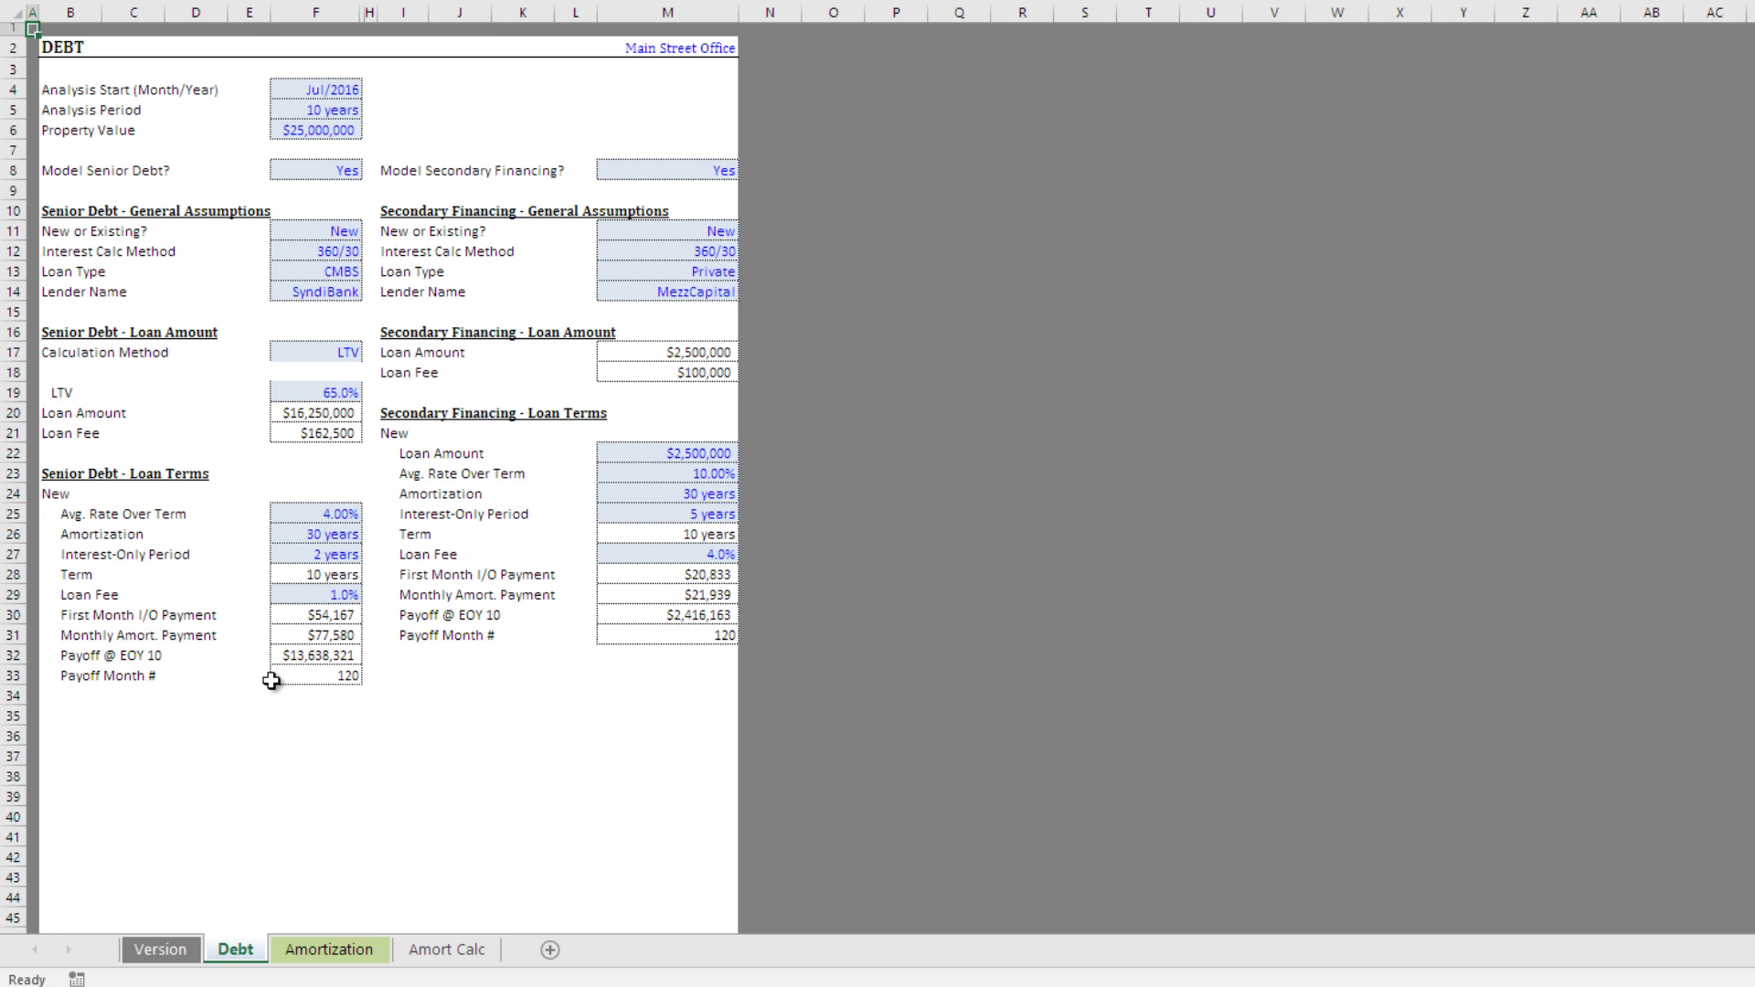
click(320, 93)
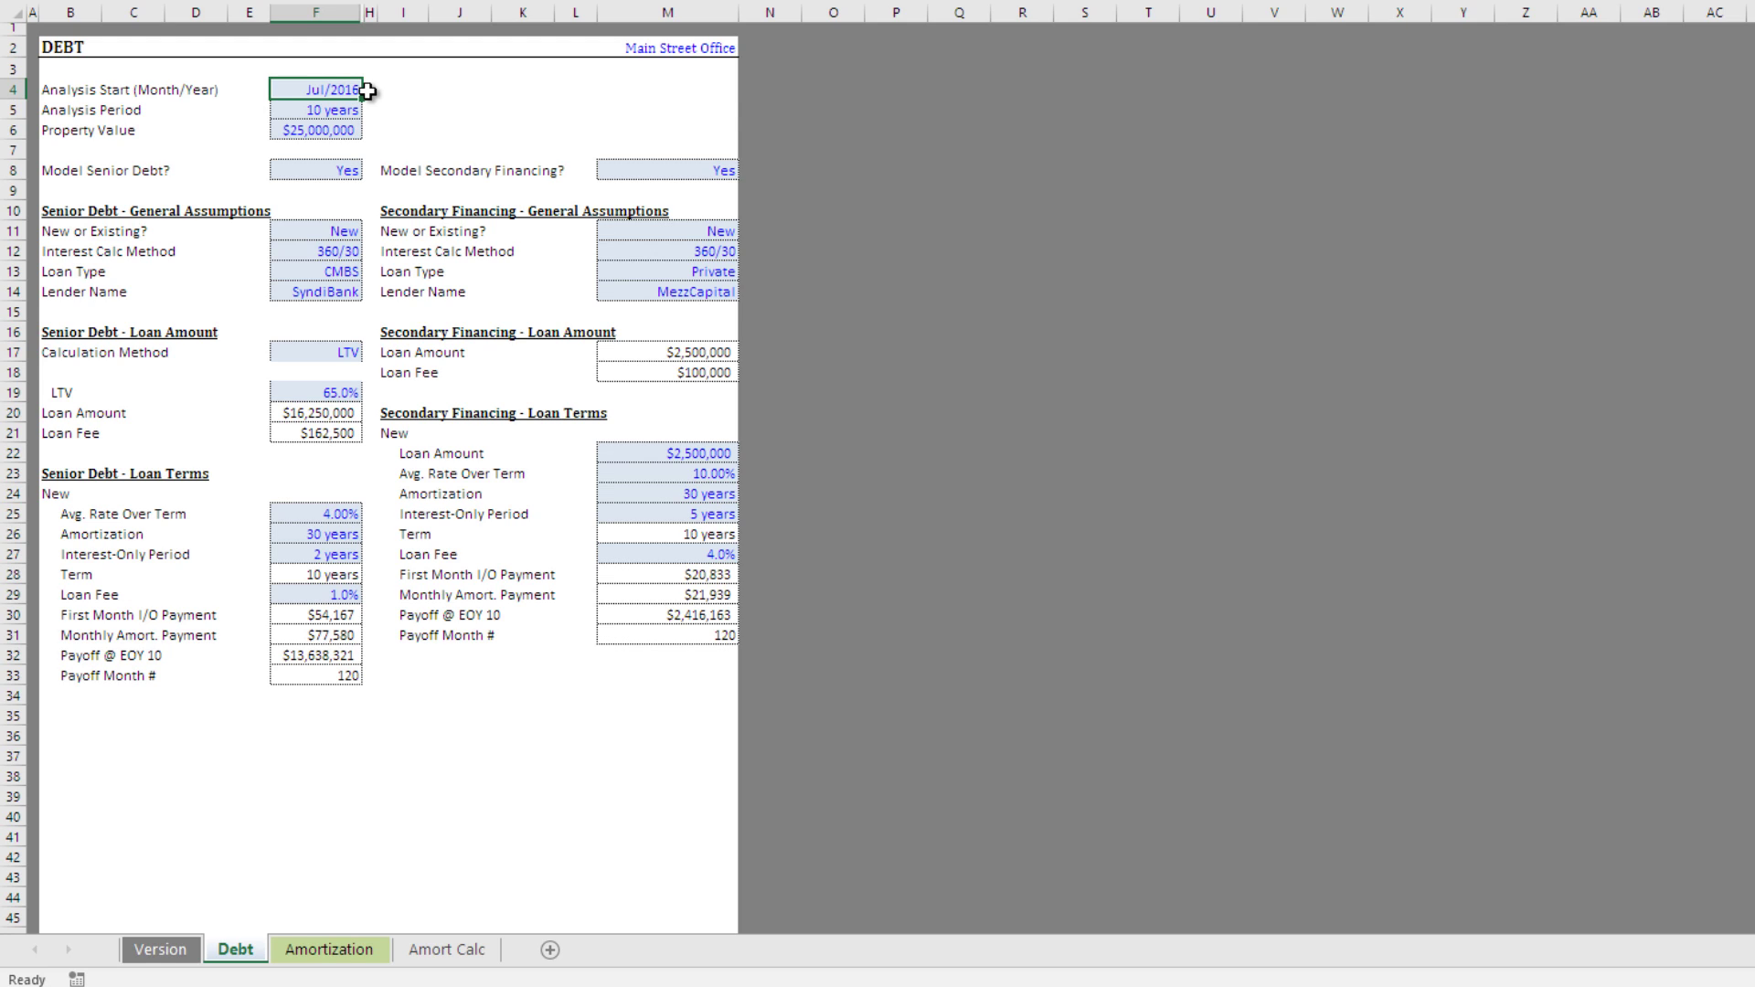
click(340, 108)
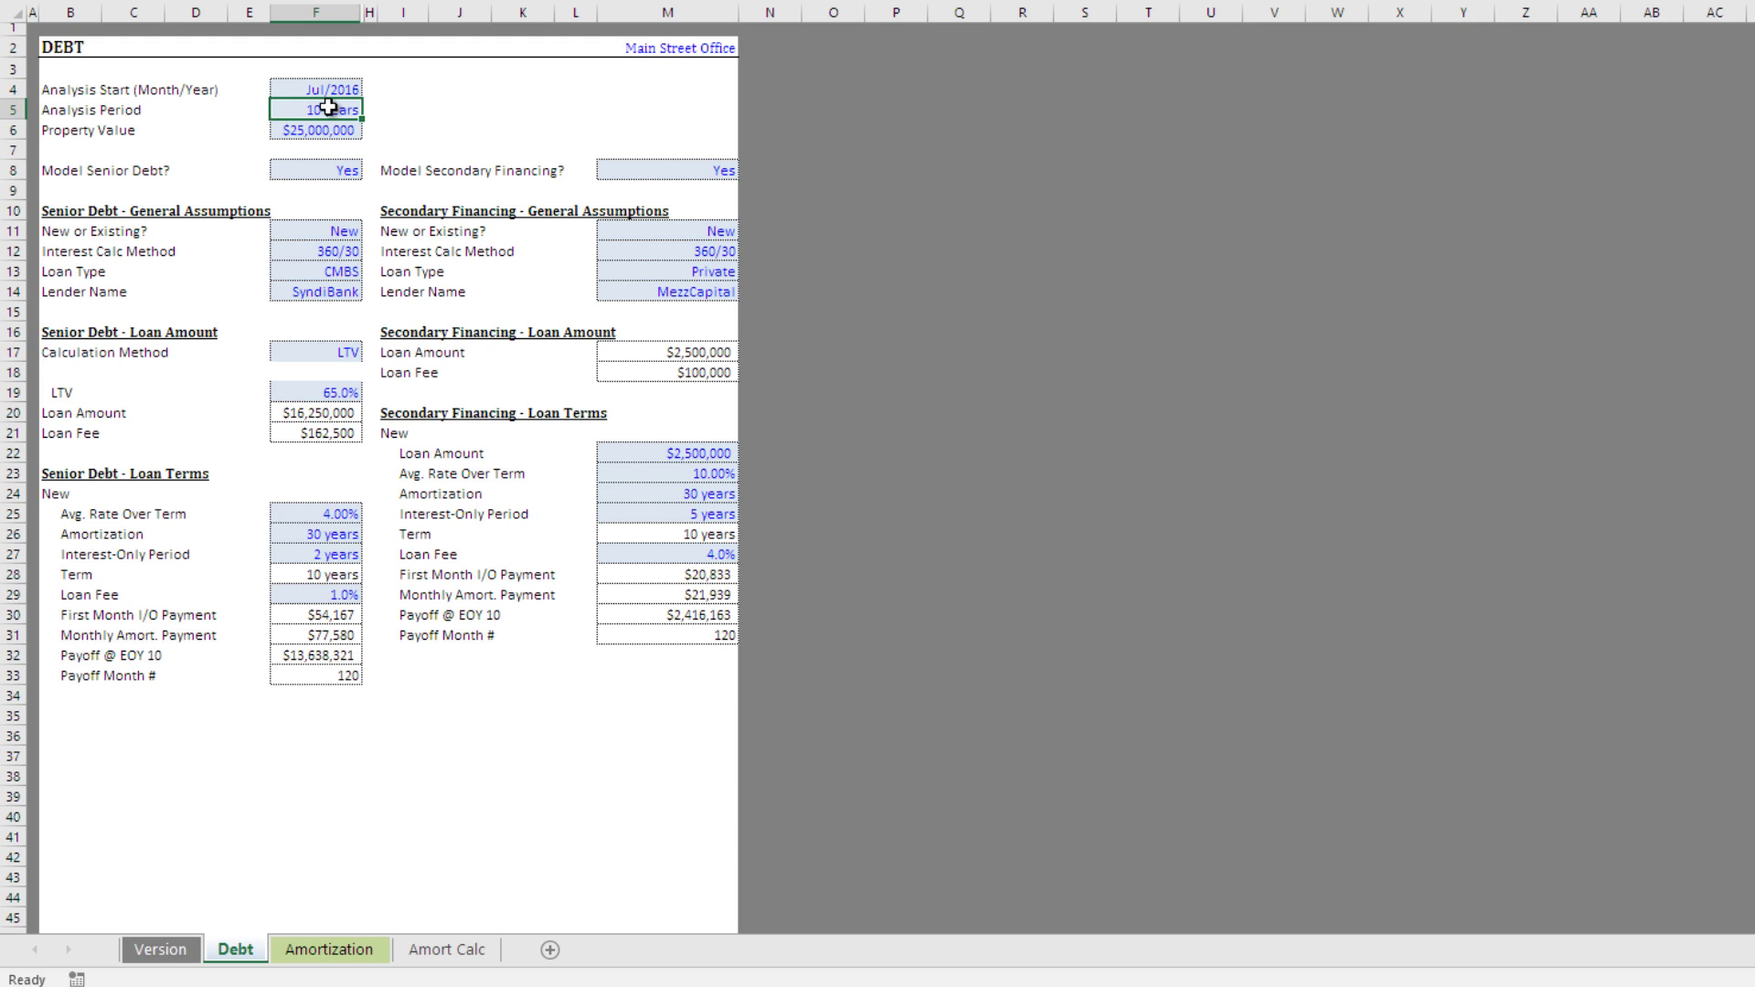
click(323, 126)
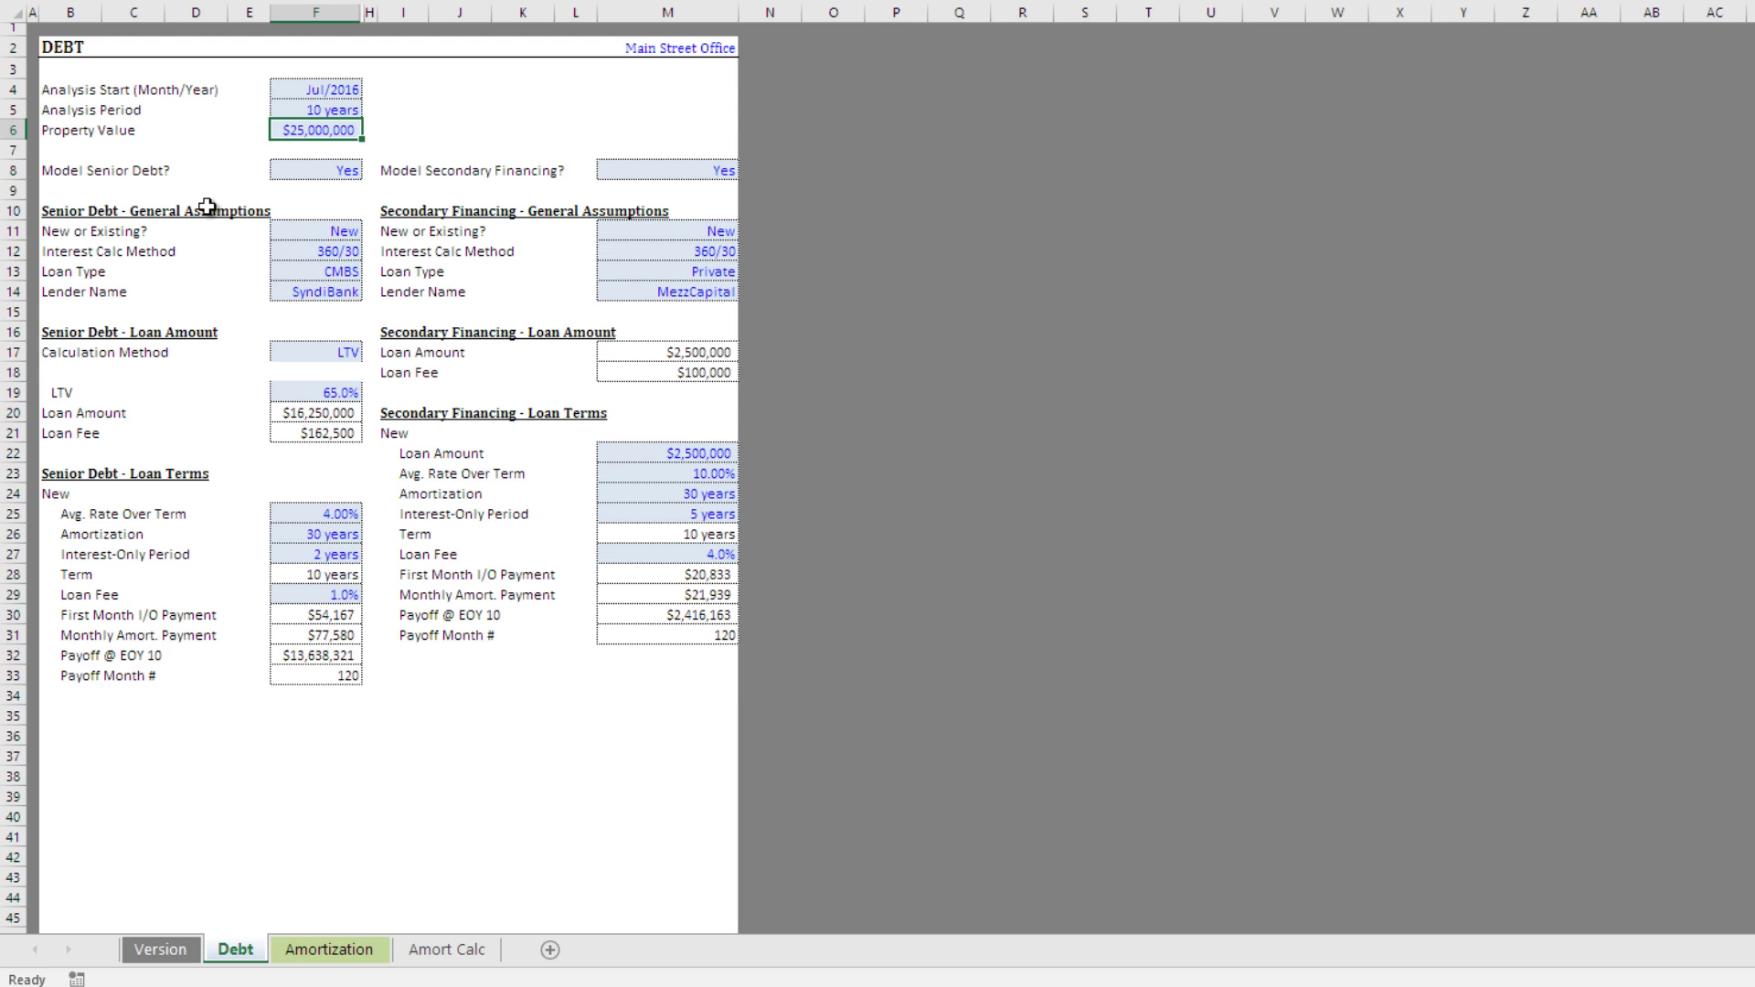
click(330, 174)
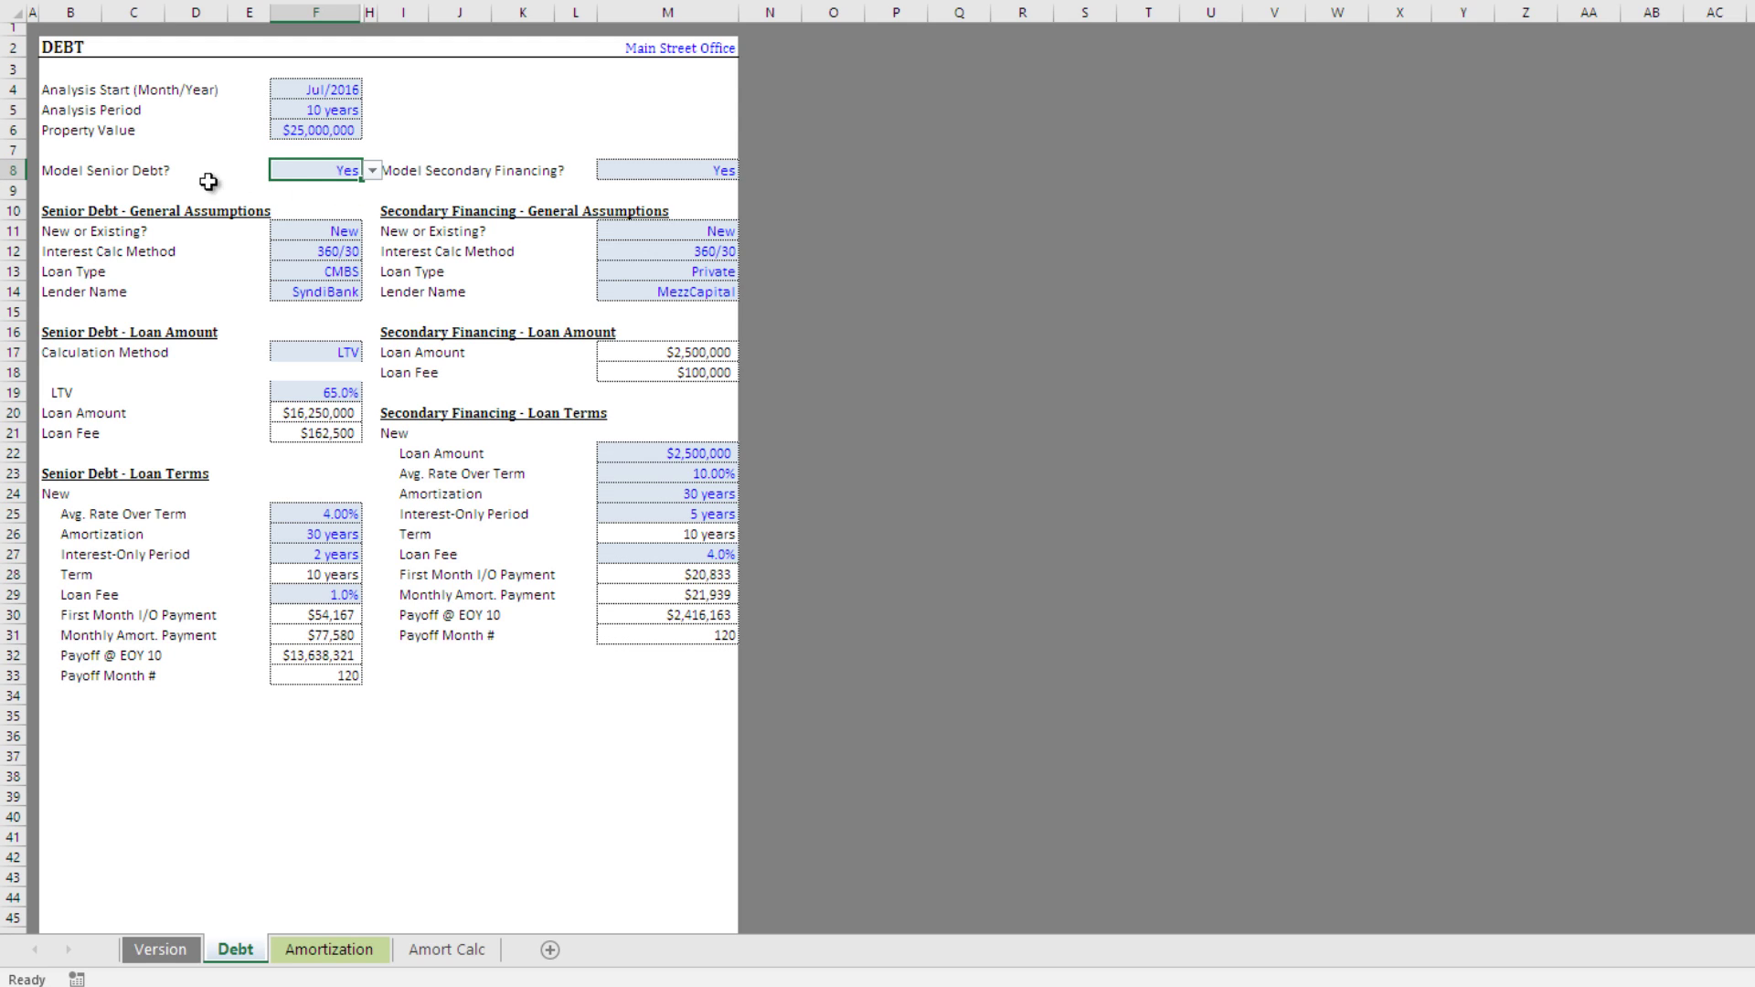
click(656, 170)
click(310, 170)
click(643, 170)
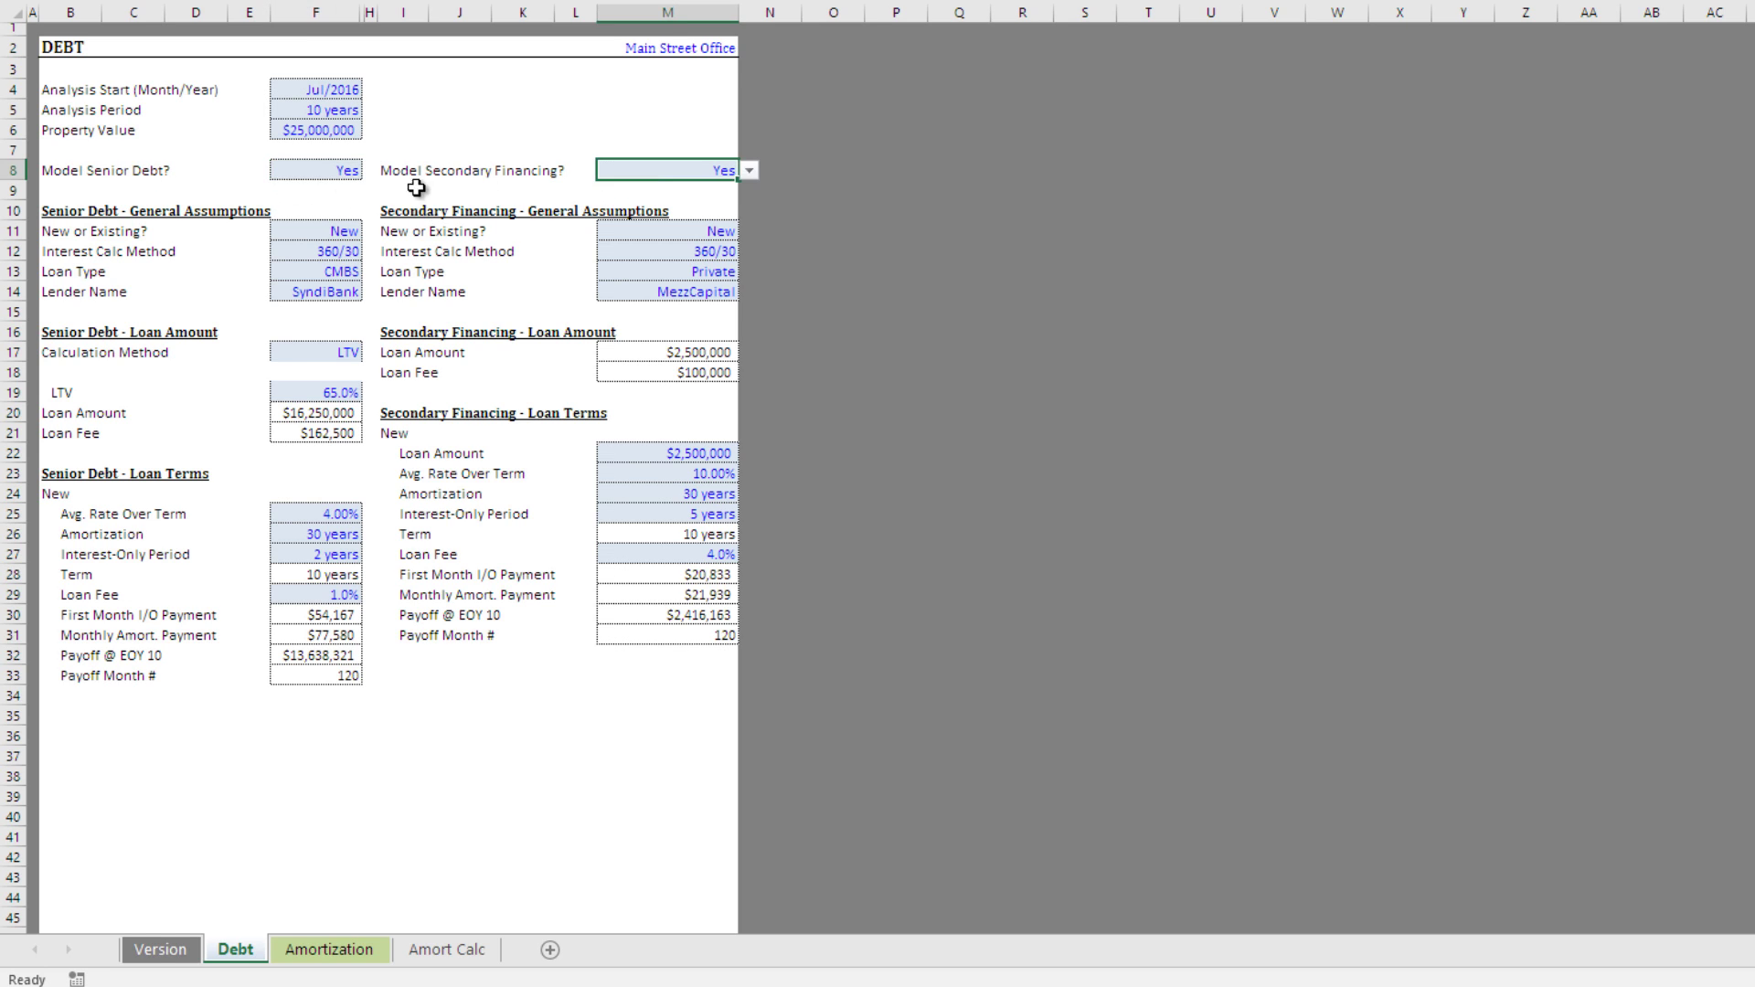
click(748, 170)
click(667, 186)
click(465, 172)
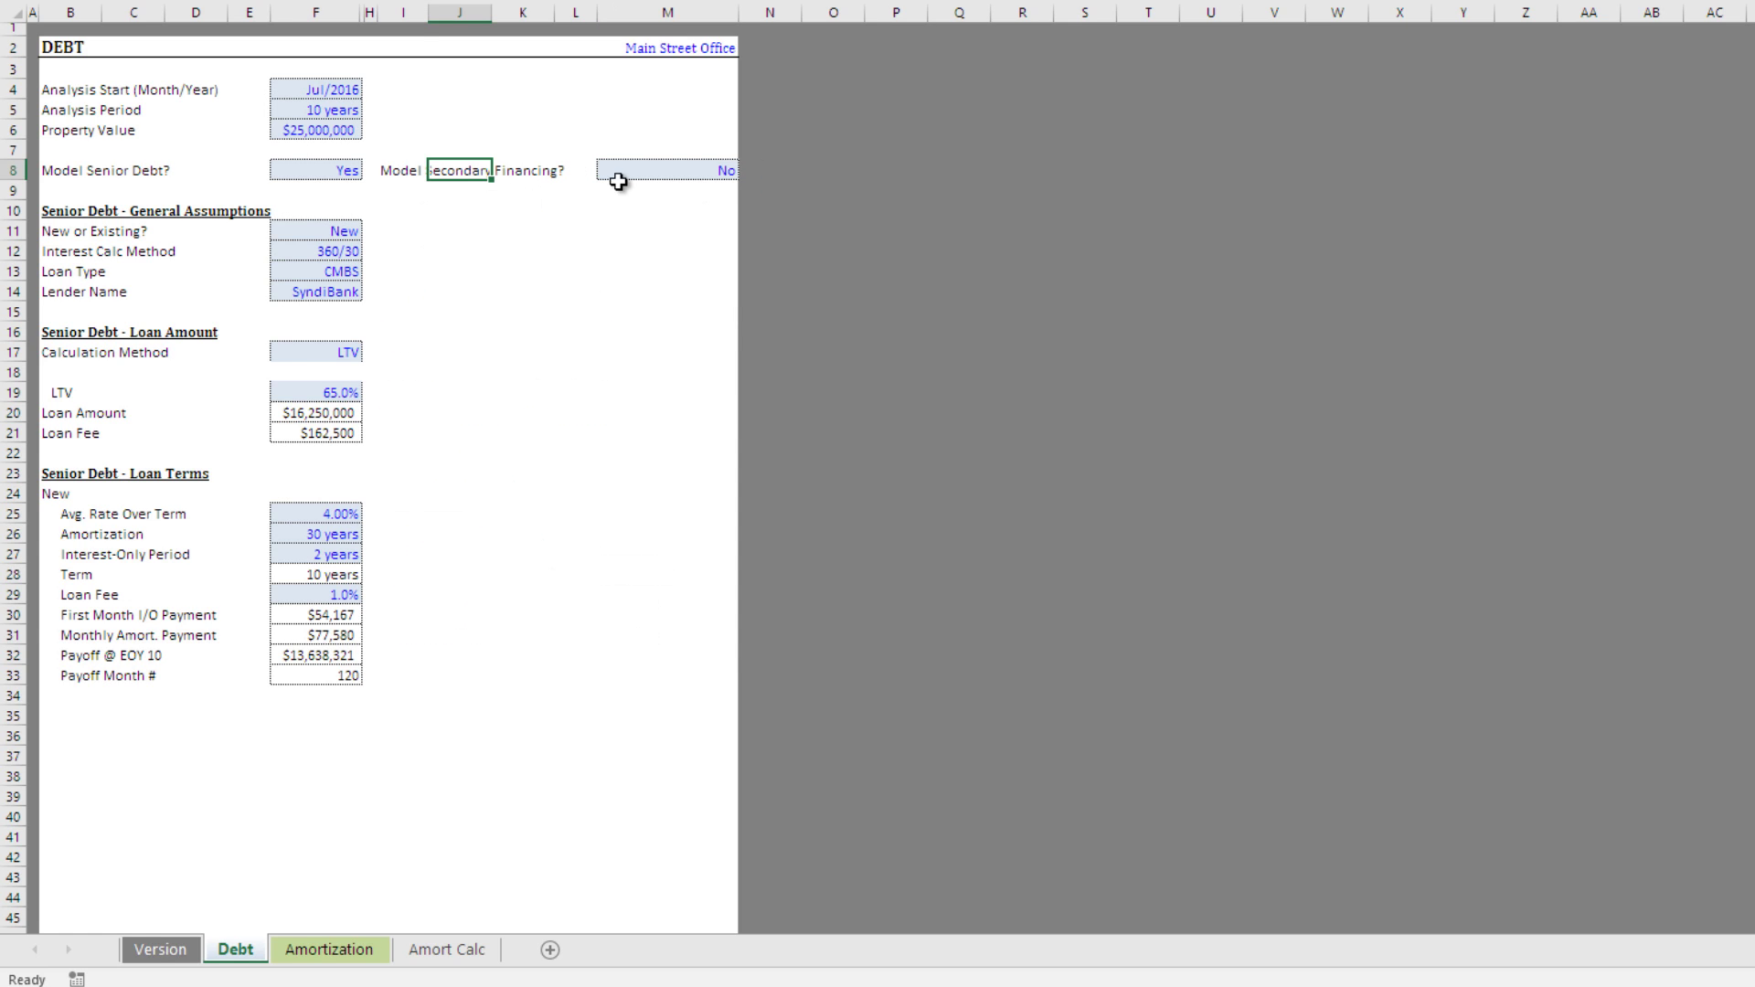
click(693, 168)
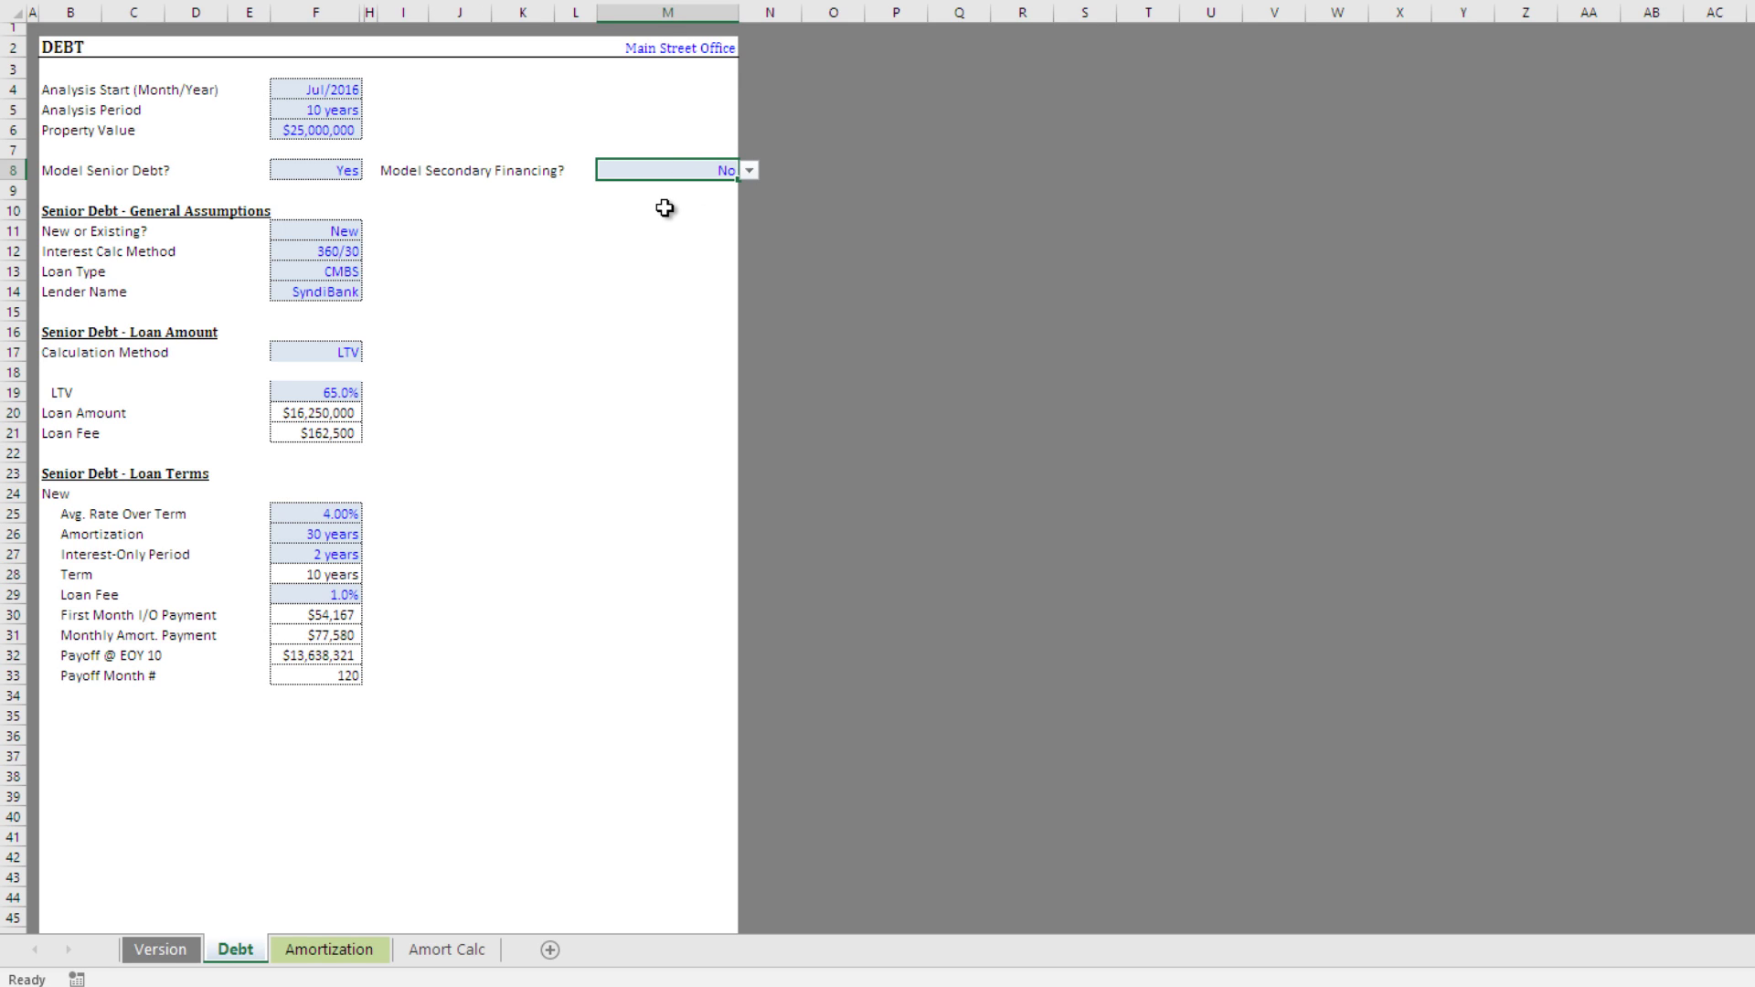
drag(392, 186, 736, 722)
click(398, 192)
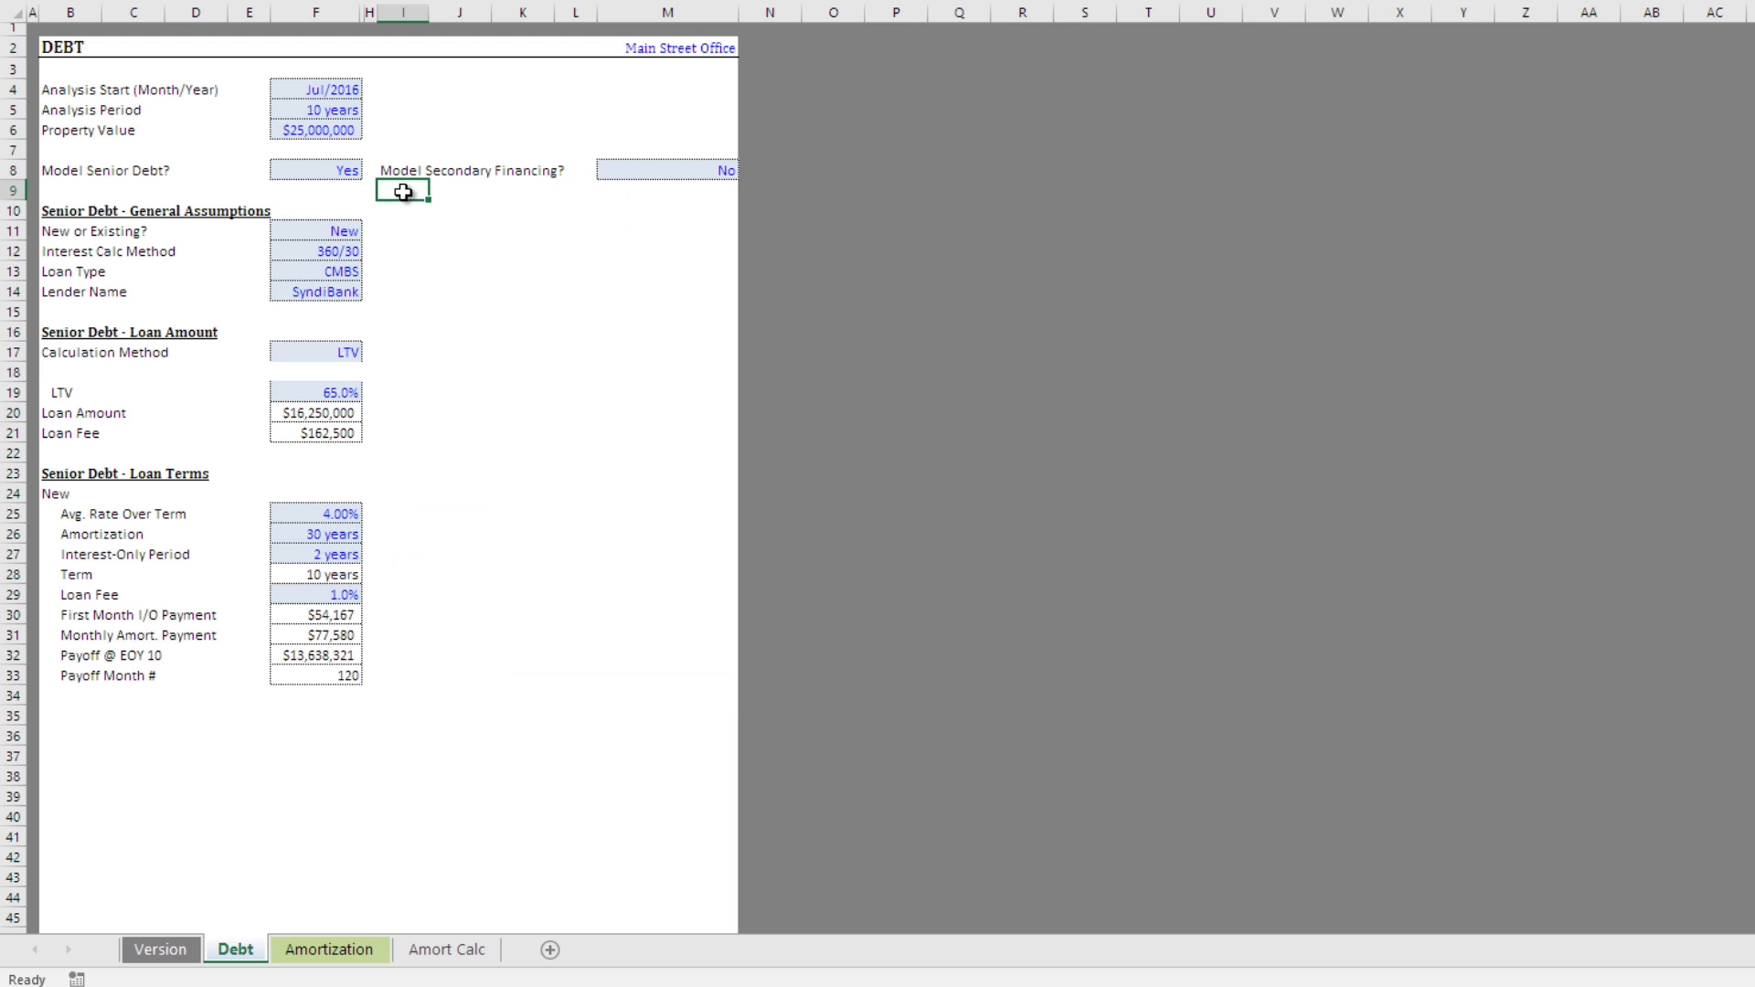
click(345, 947)
click(674, 131)
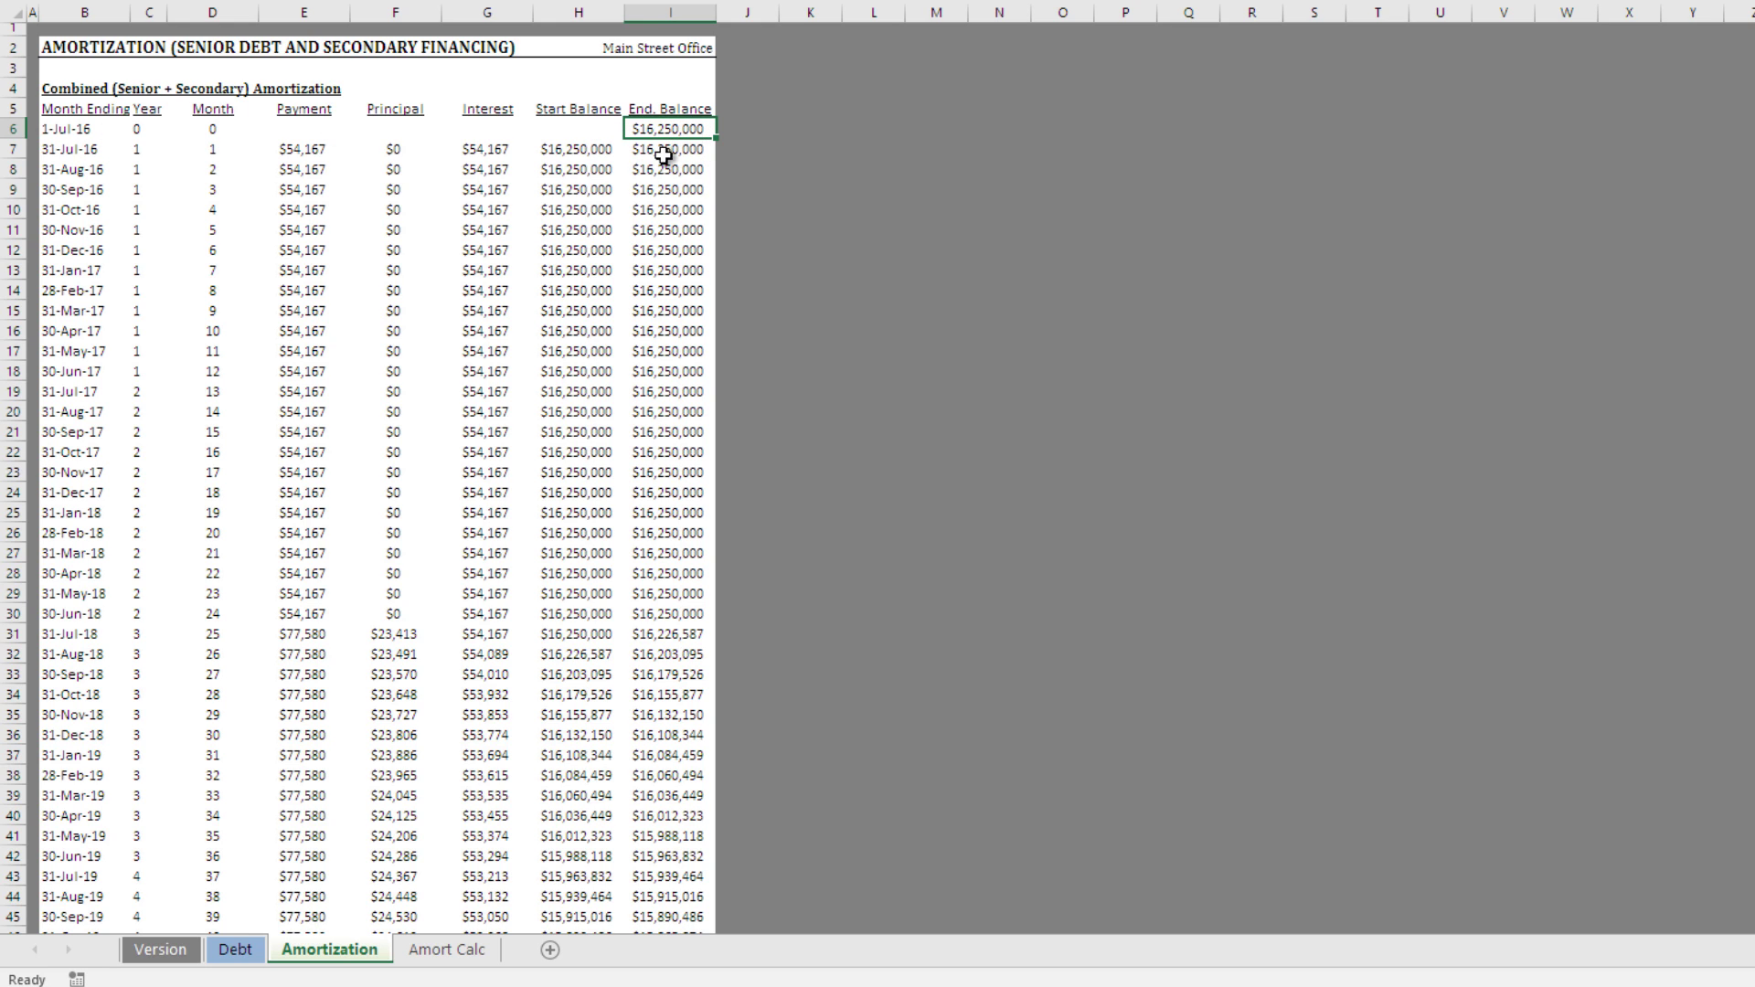
click(247, 954)
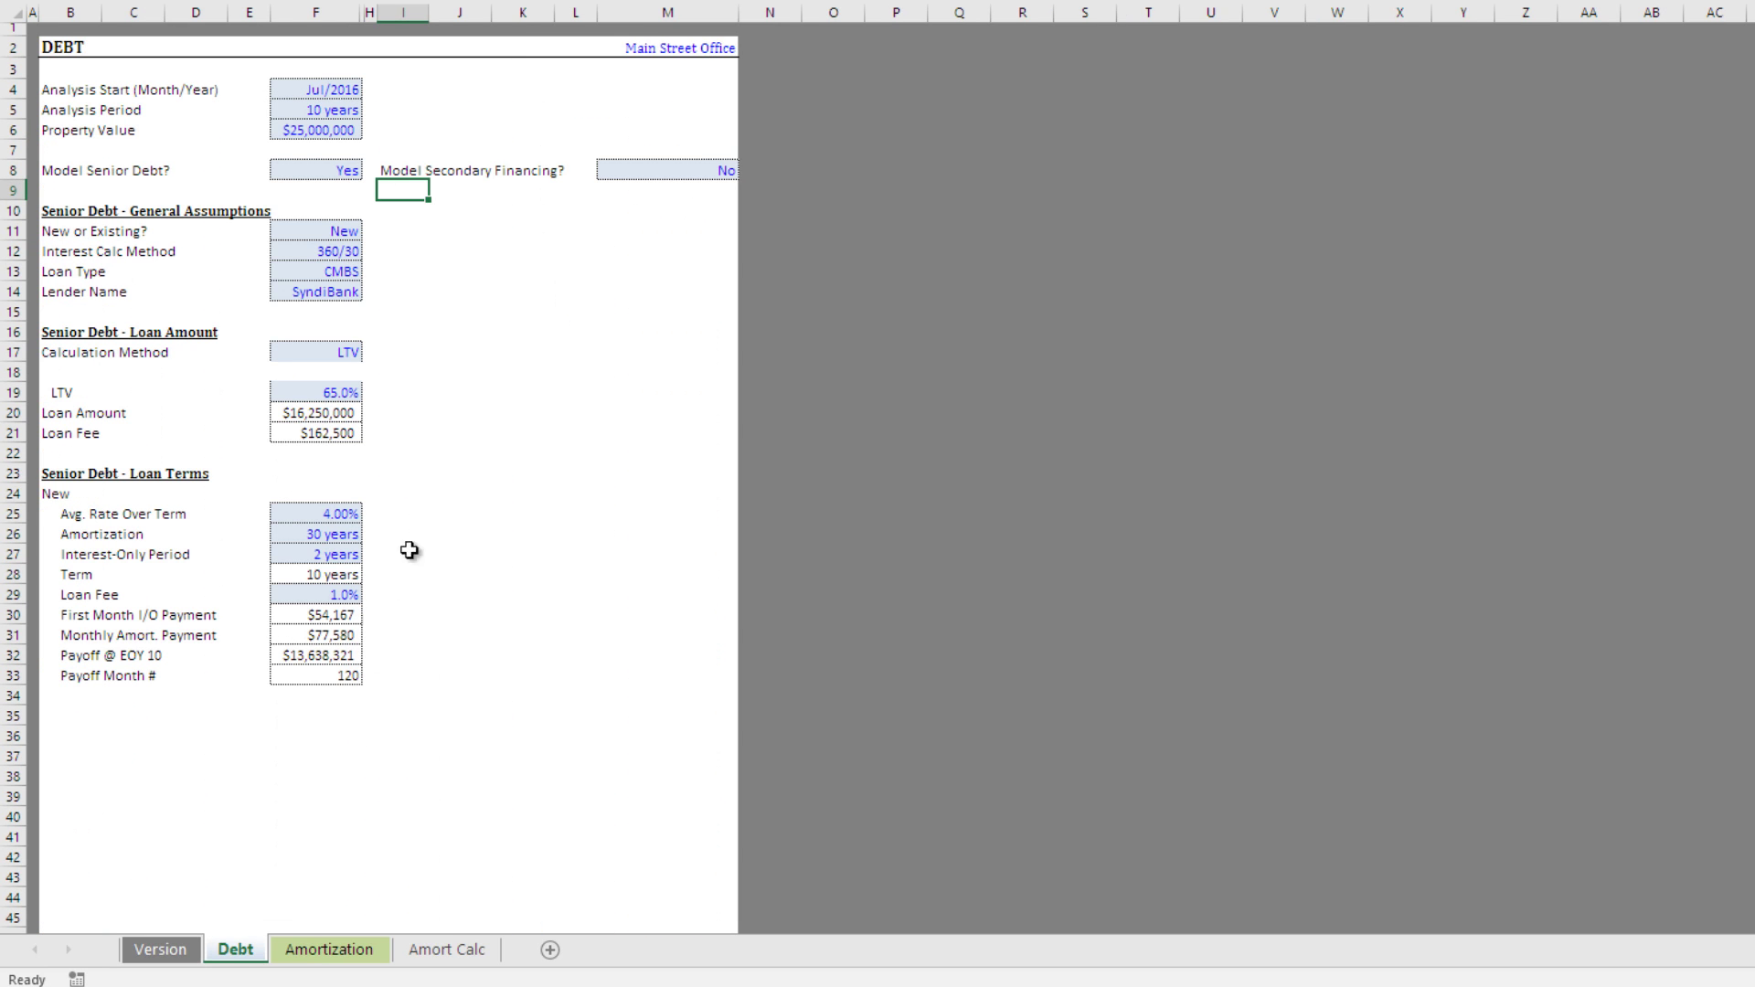
click(318, 419)
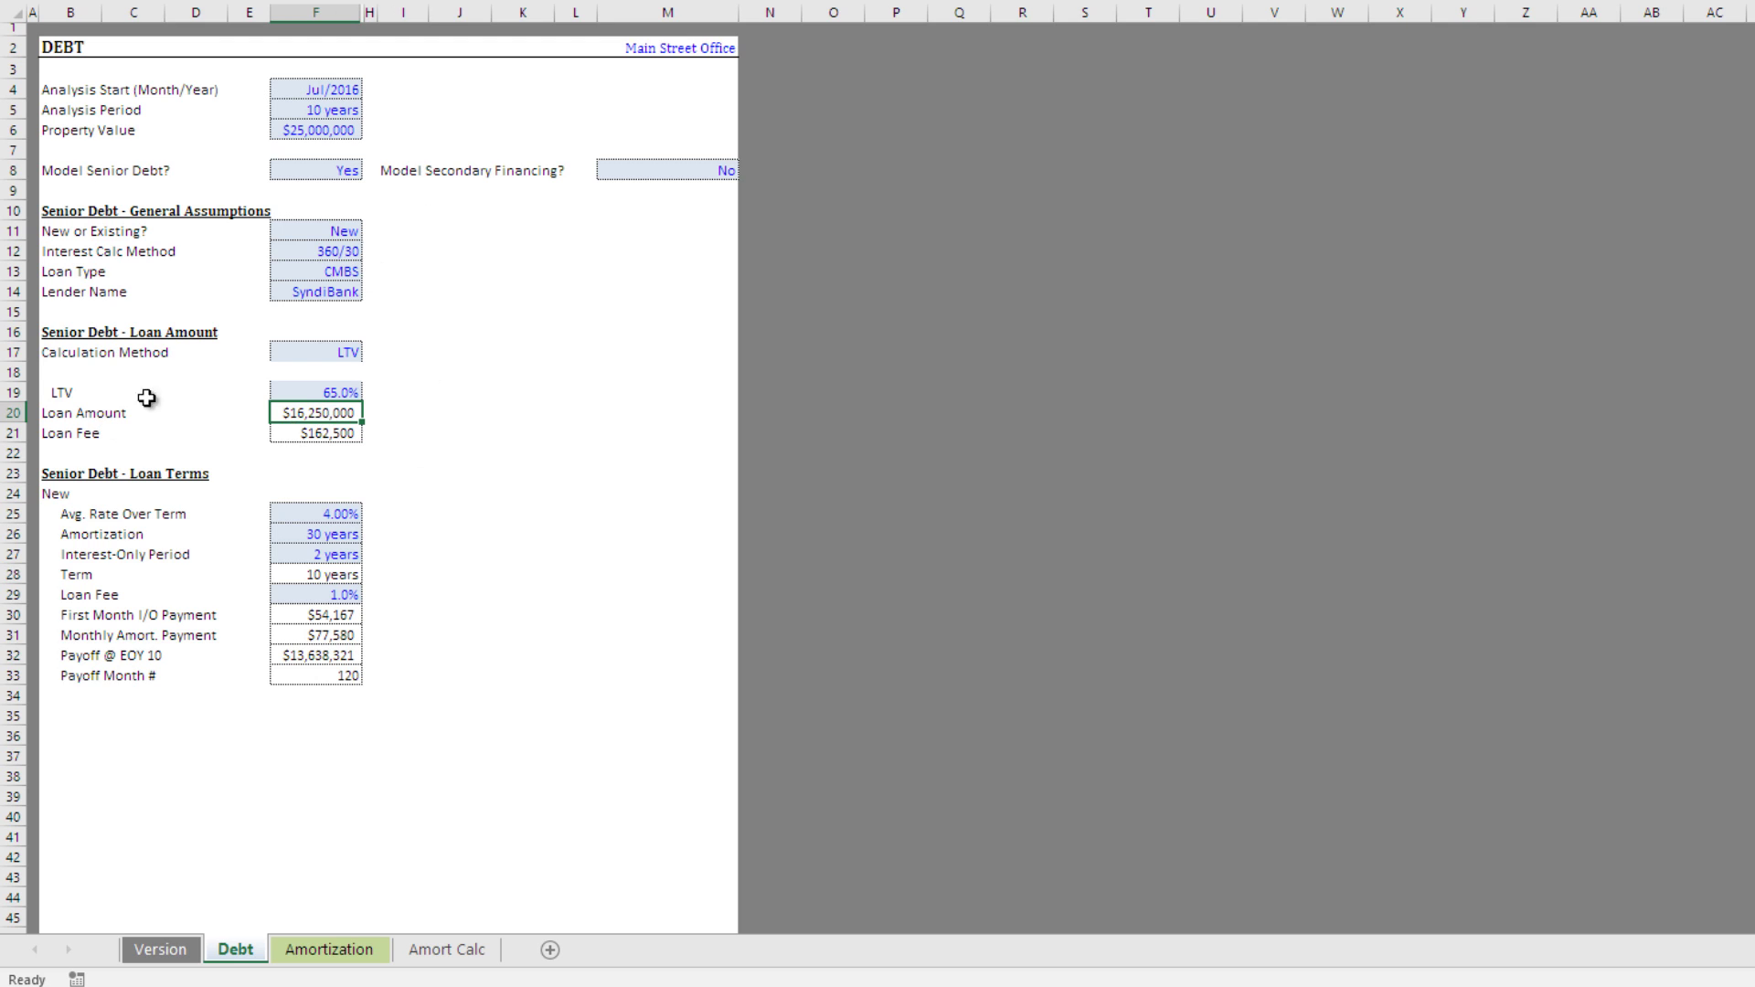
click(669, 170)
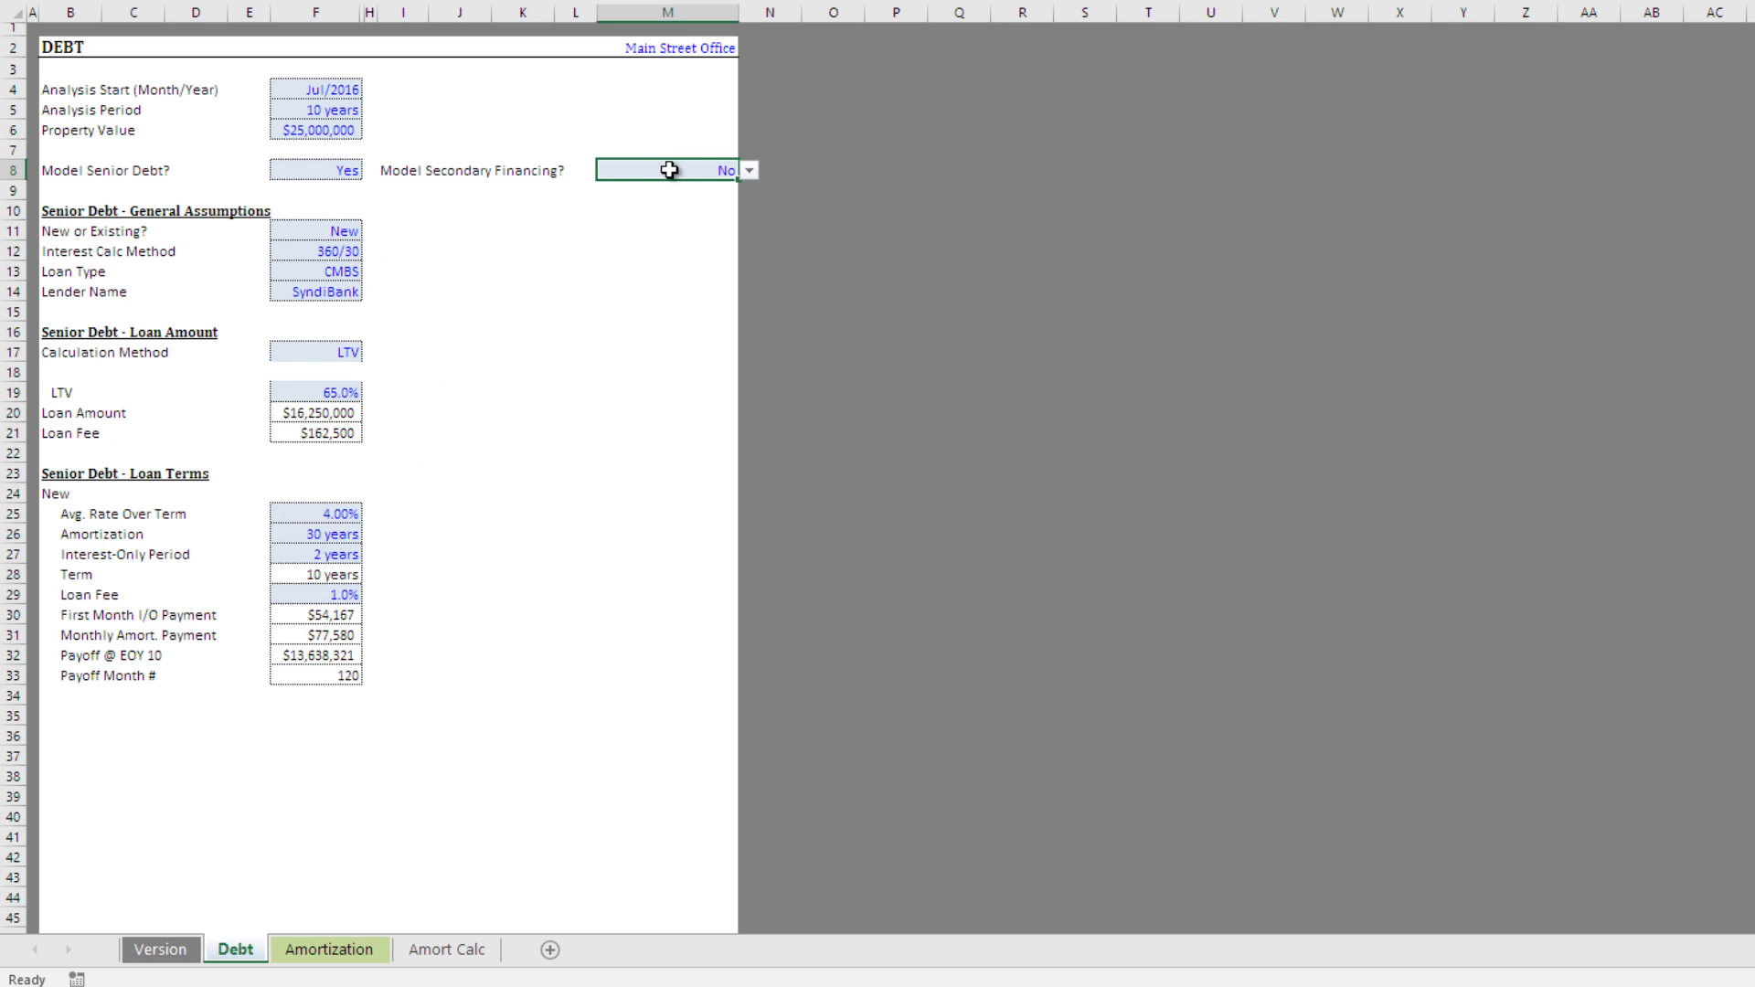
click(747, 172)
click(715, 186)
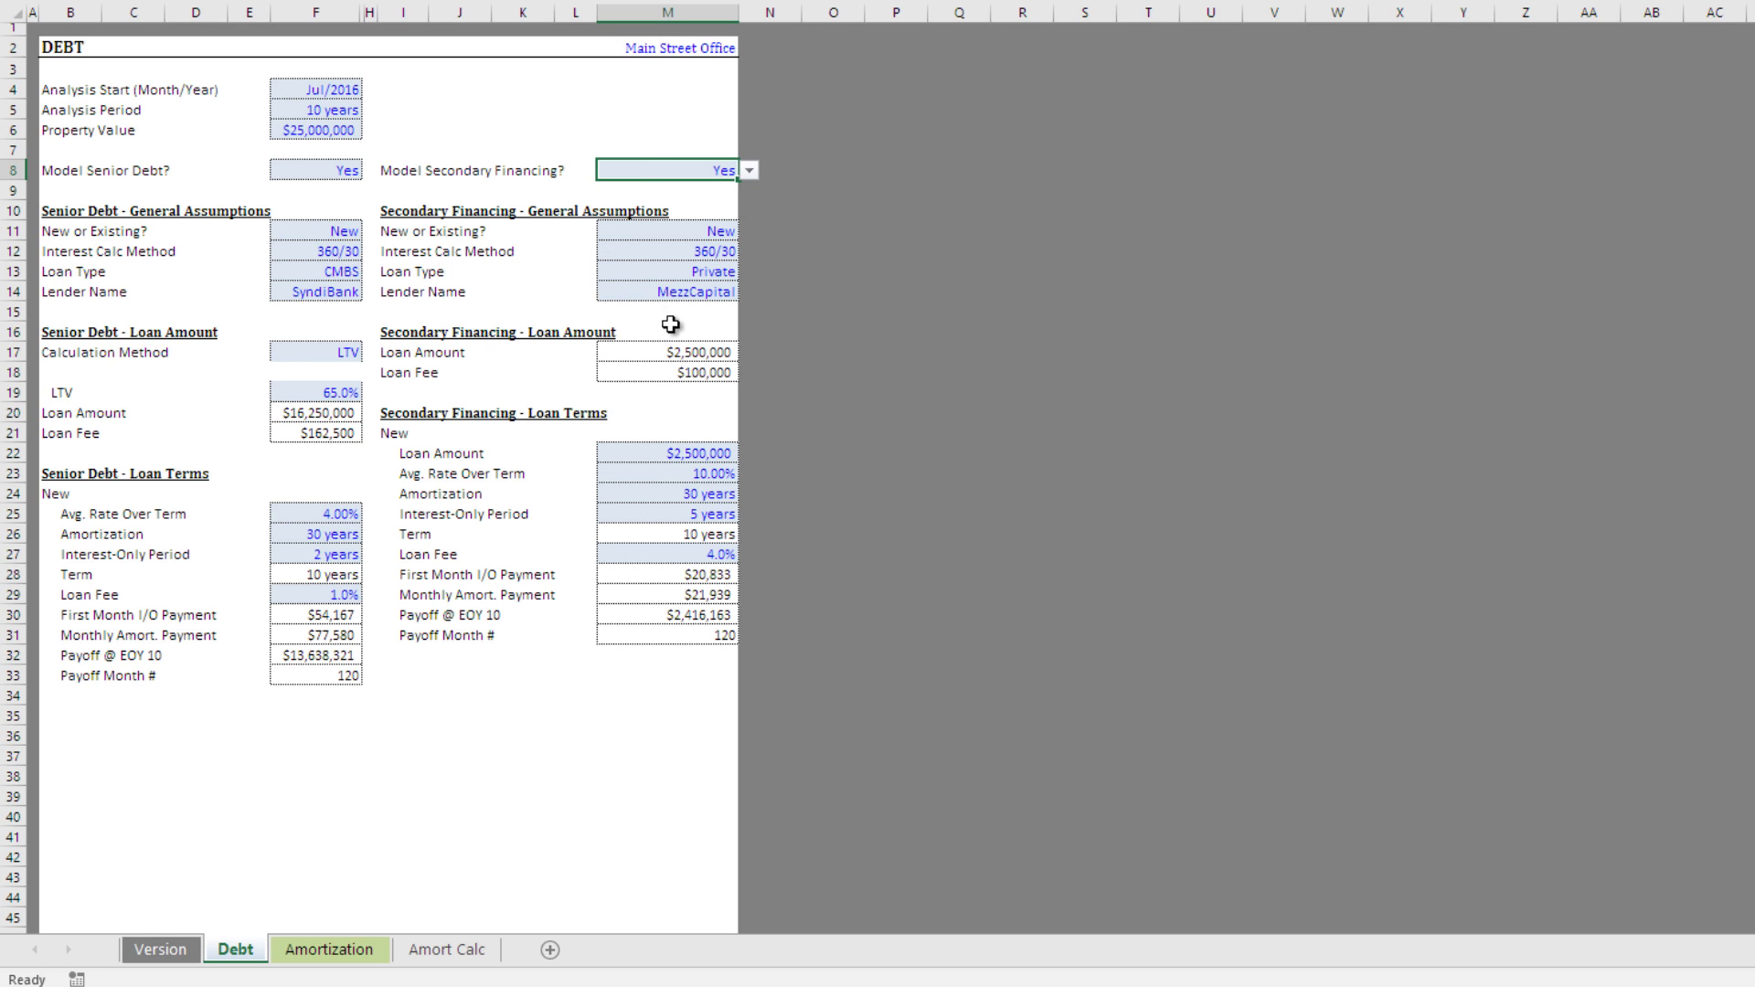
click(638, 354)
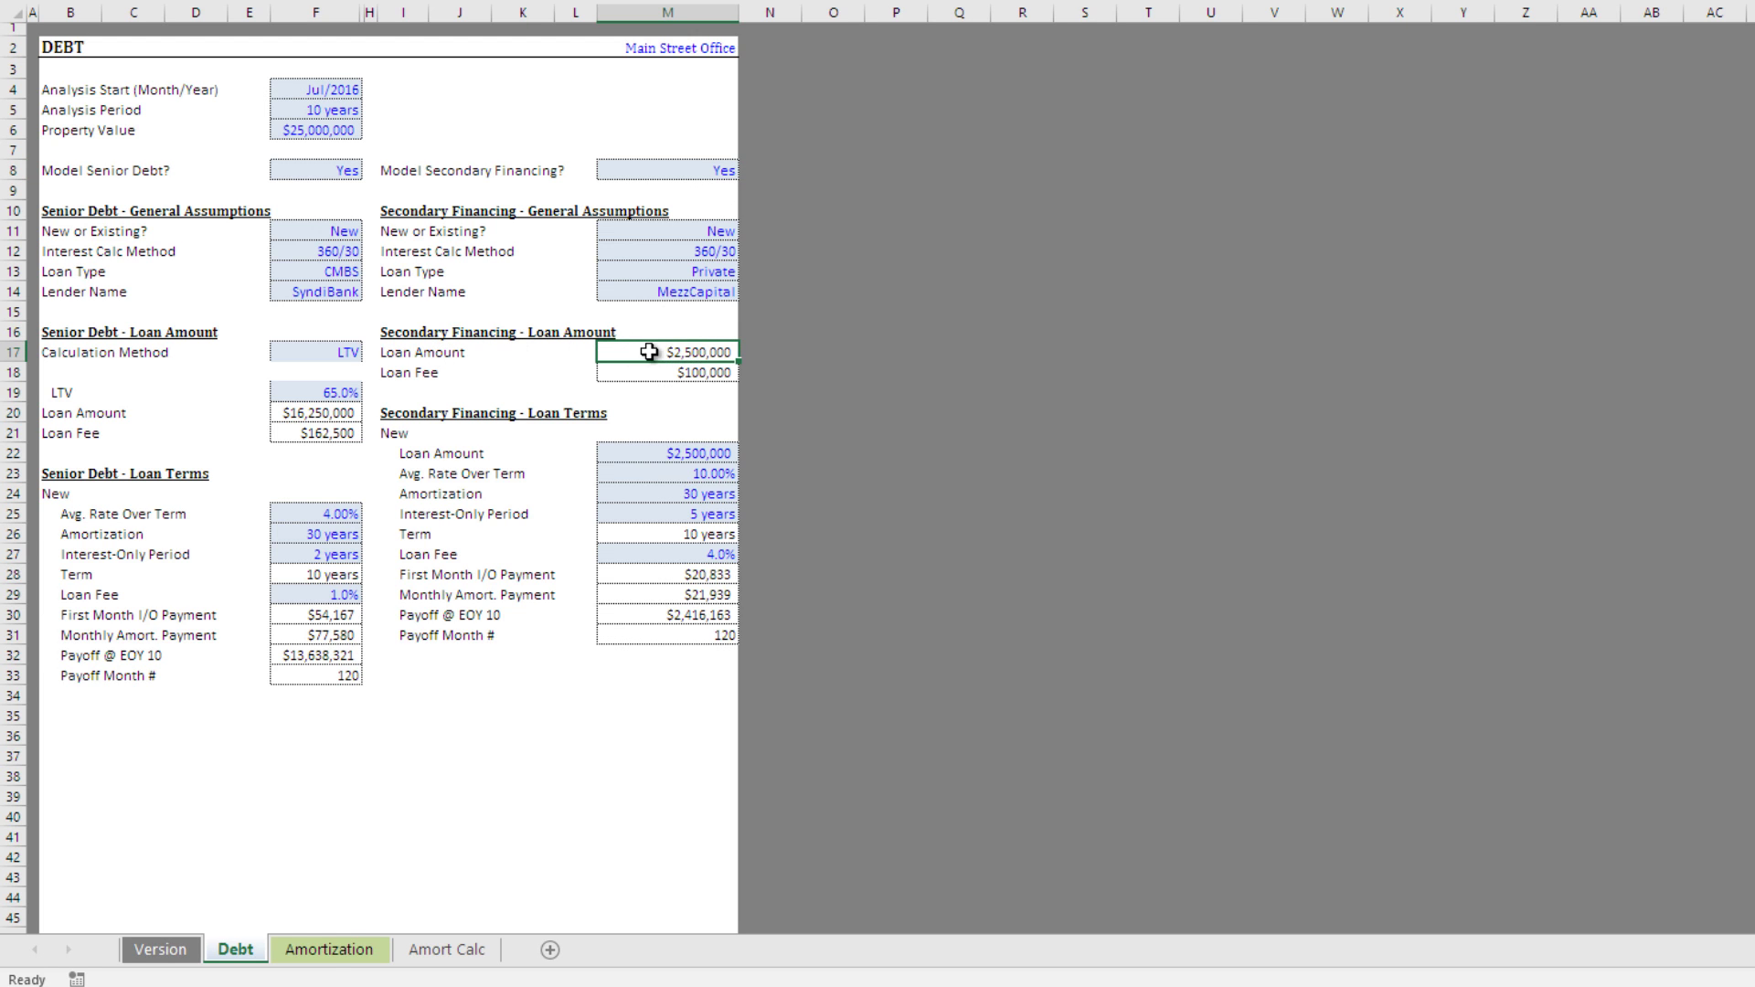
click(323, 951)
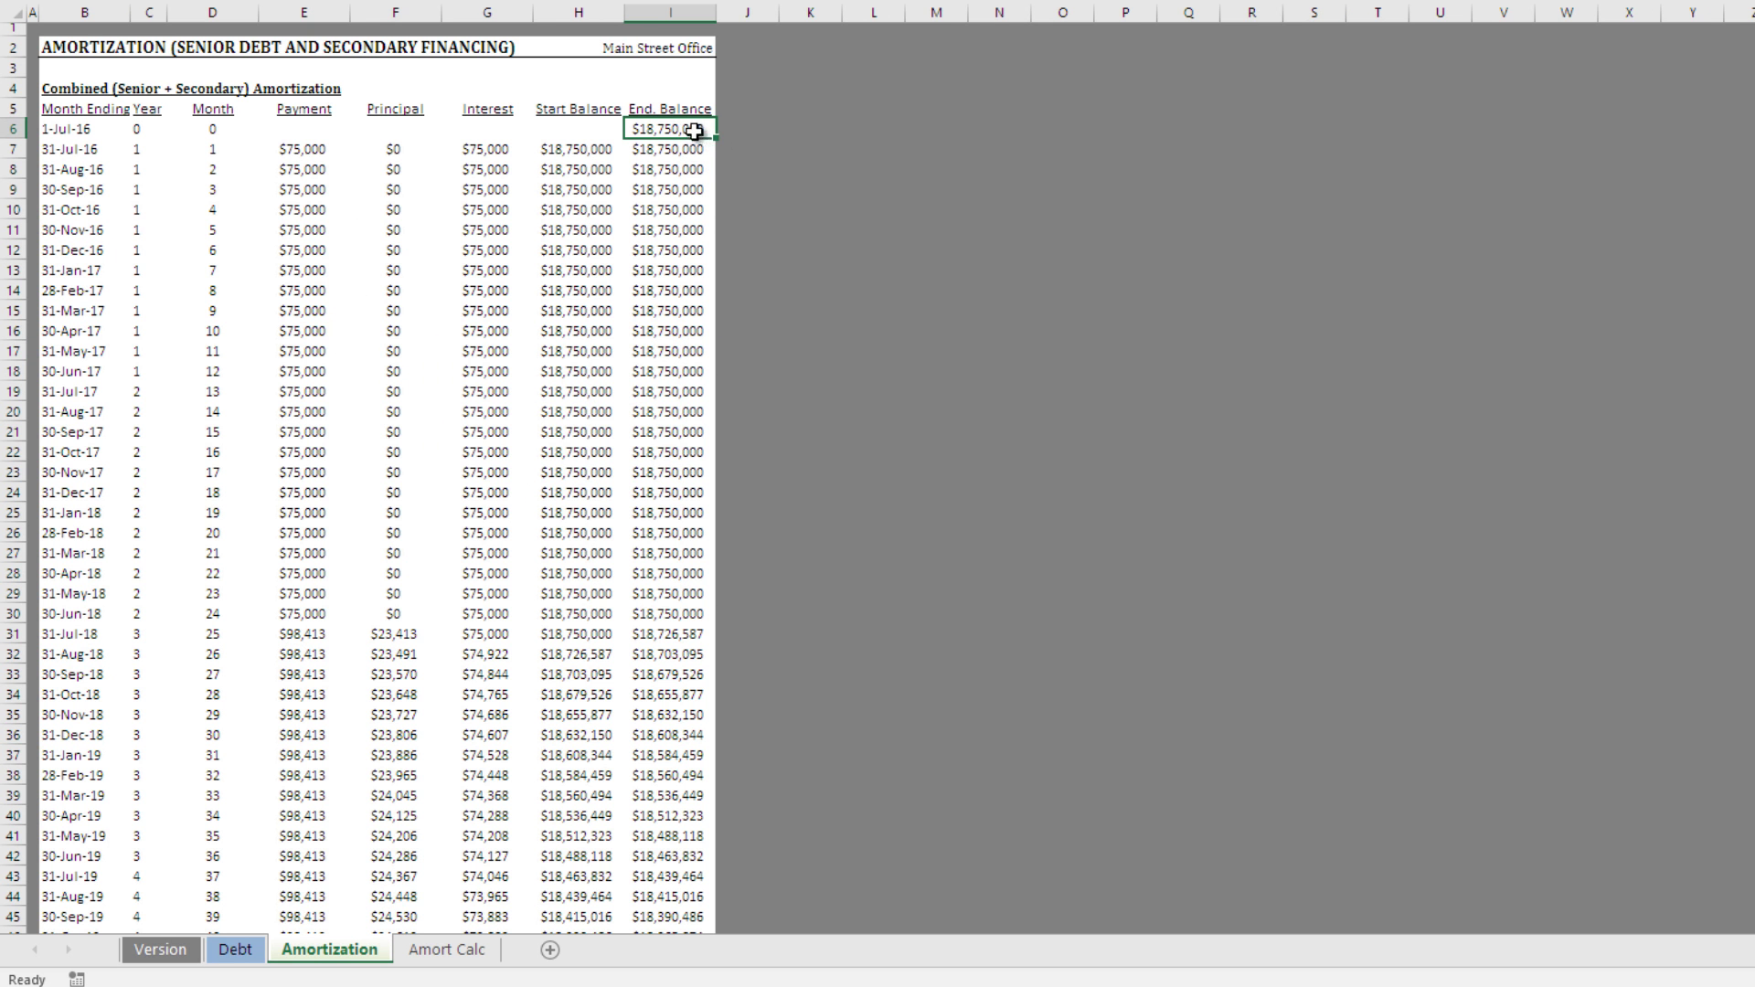
click(237, 950)
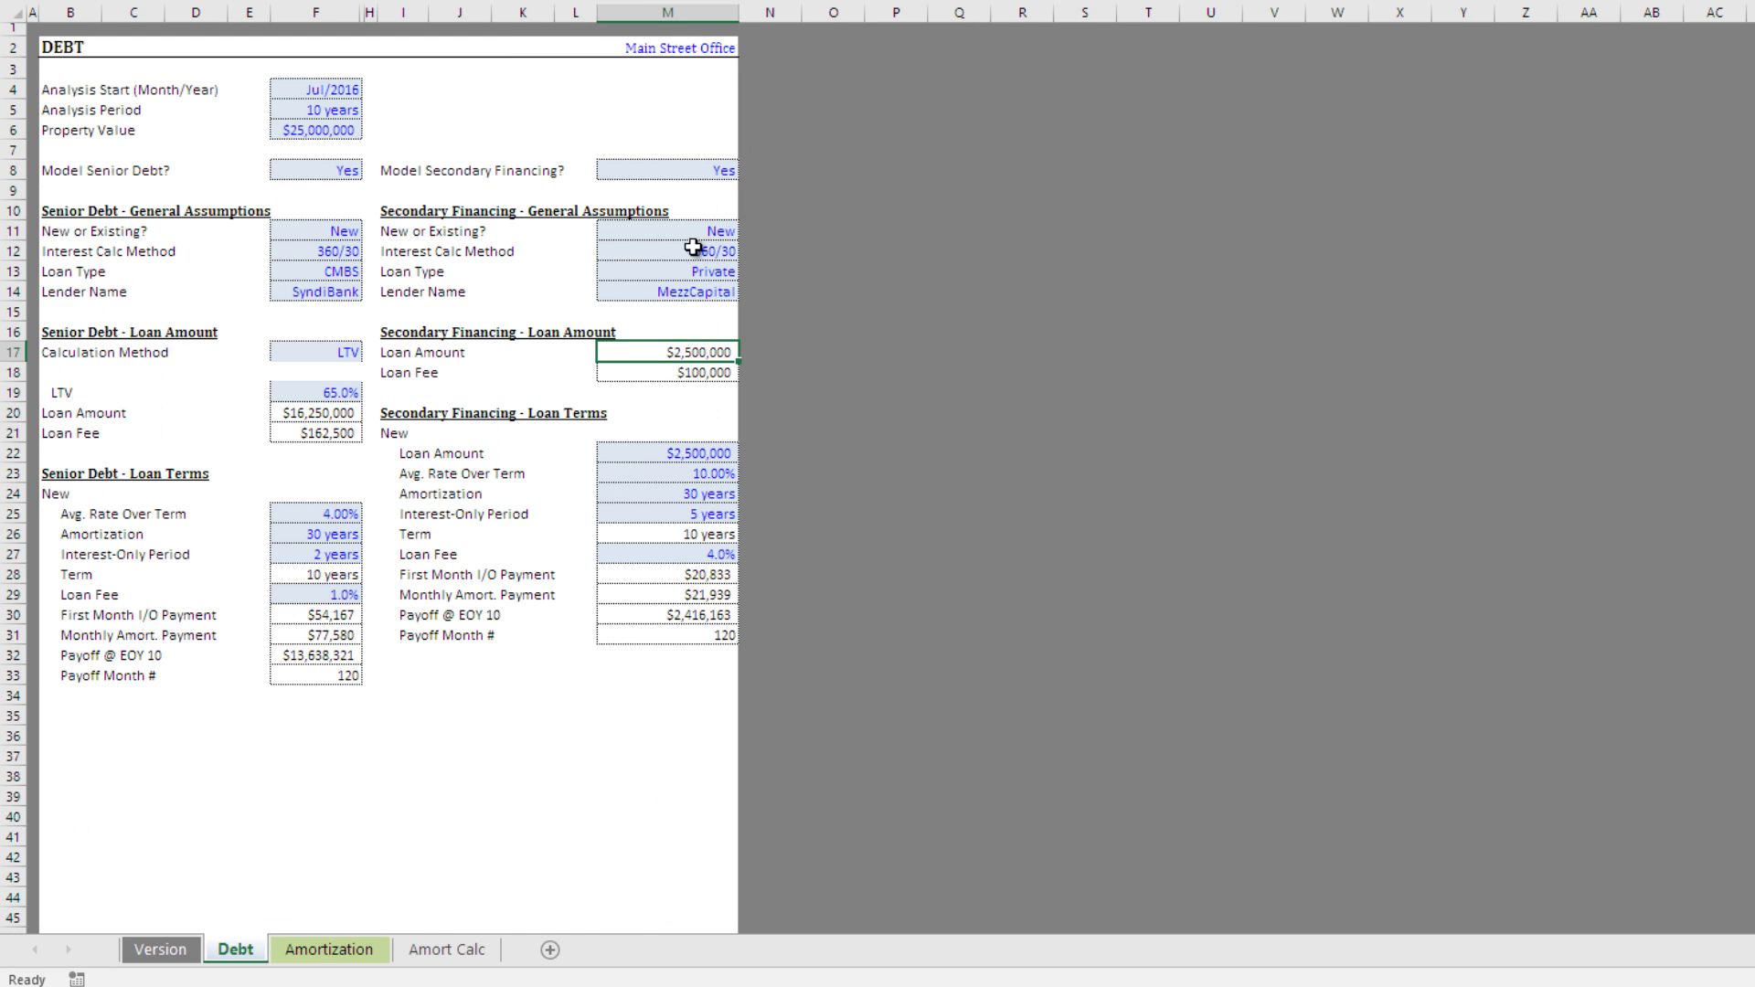
click(708, 170)
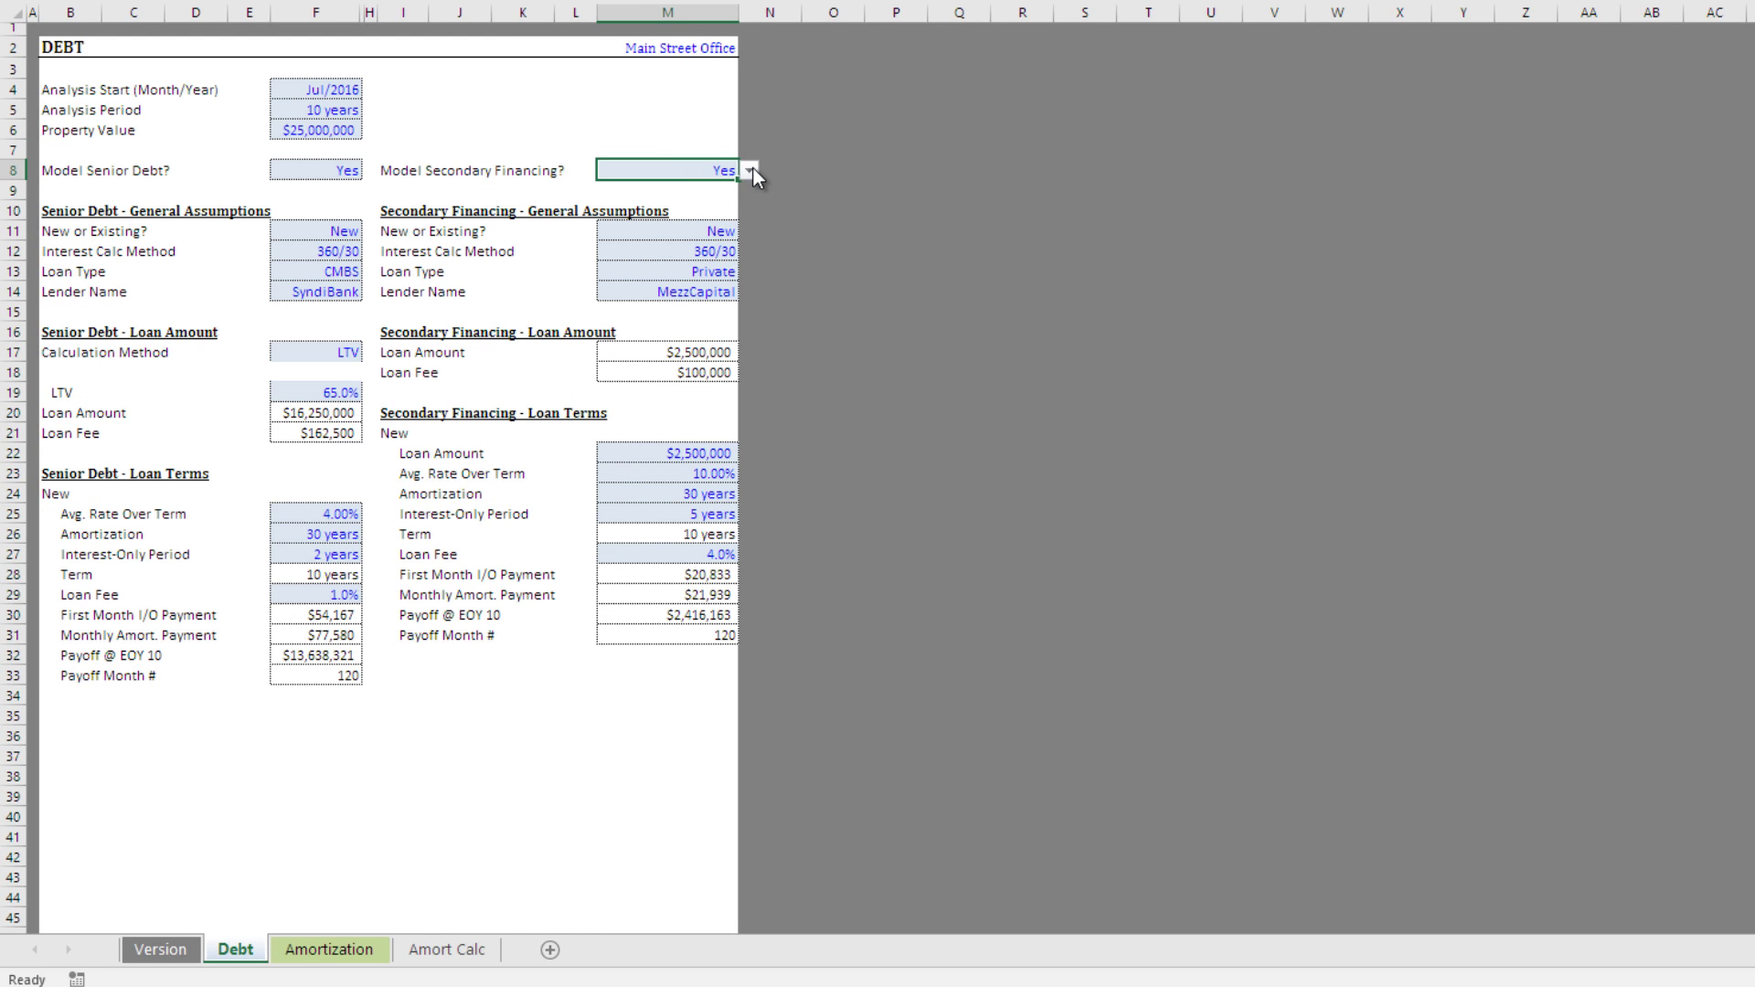
click(750, 170)
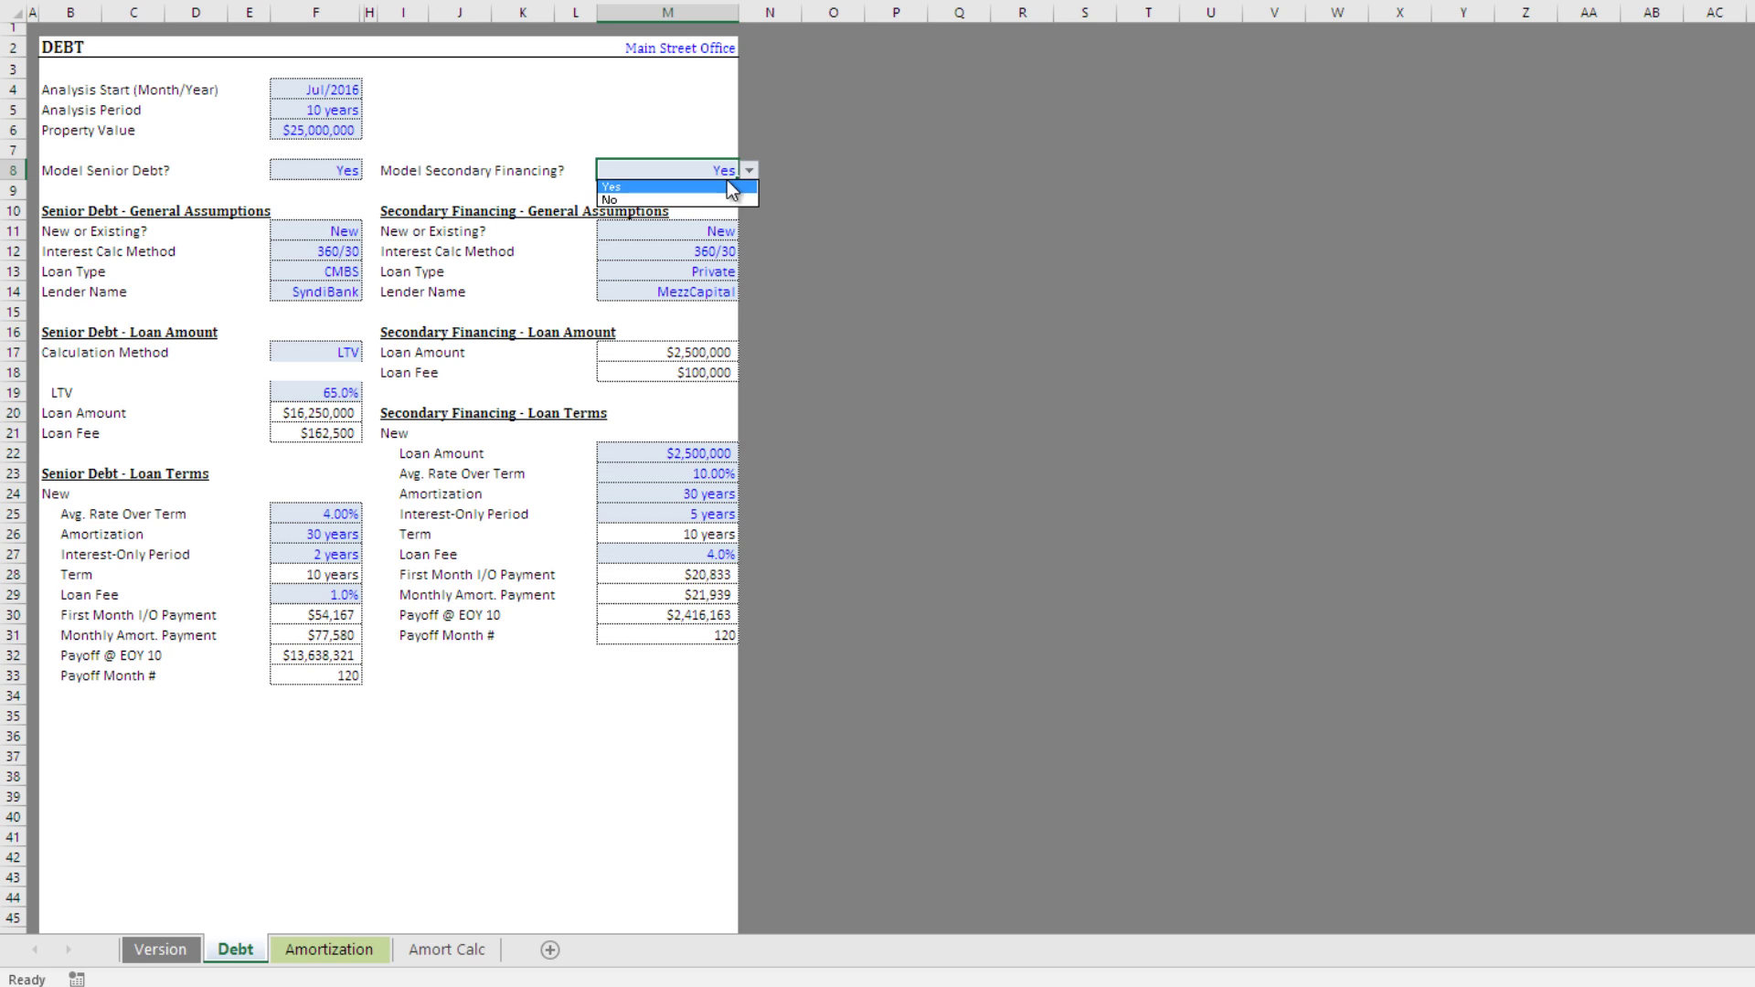
click(731, 187)
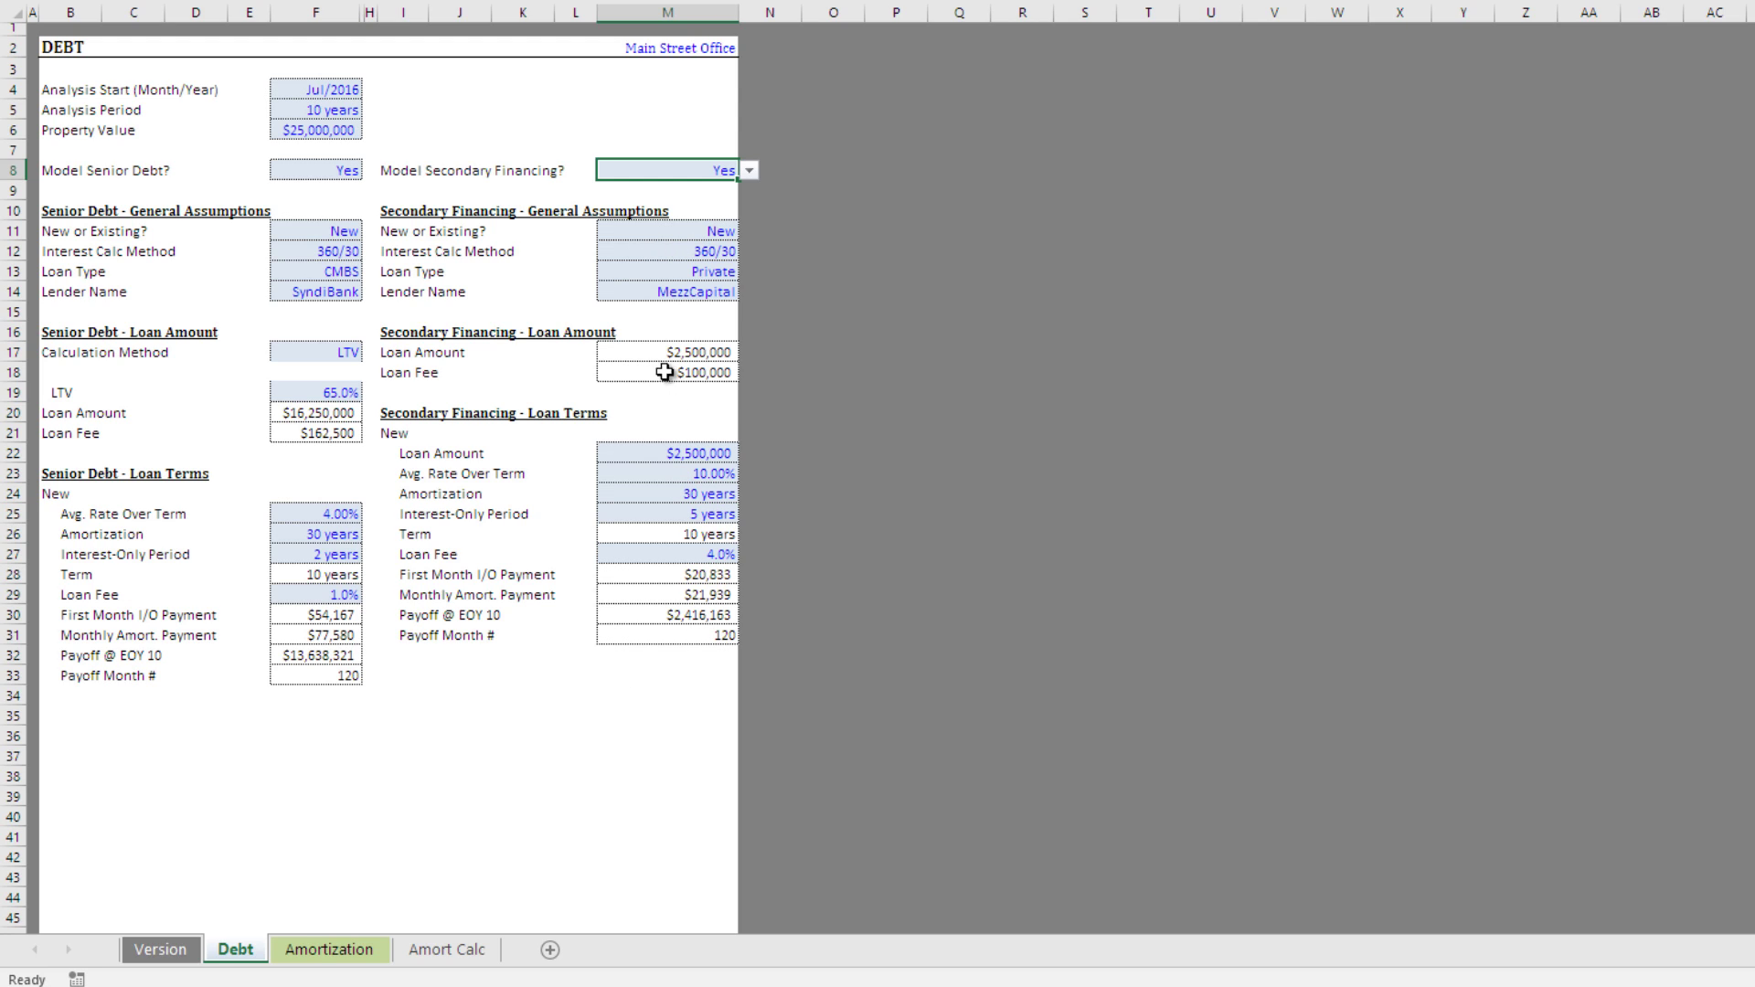
click(750, 170)
click(720, 201)
click(333, 172)
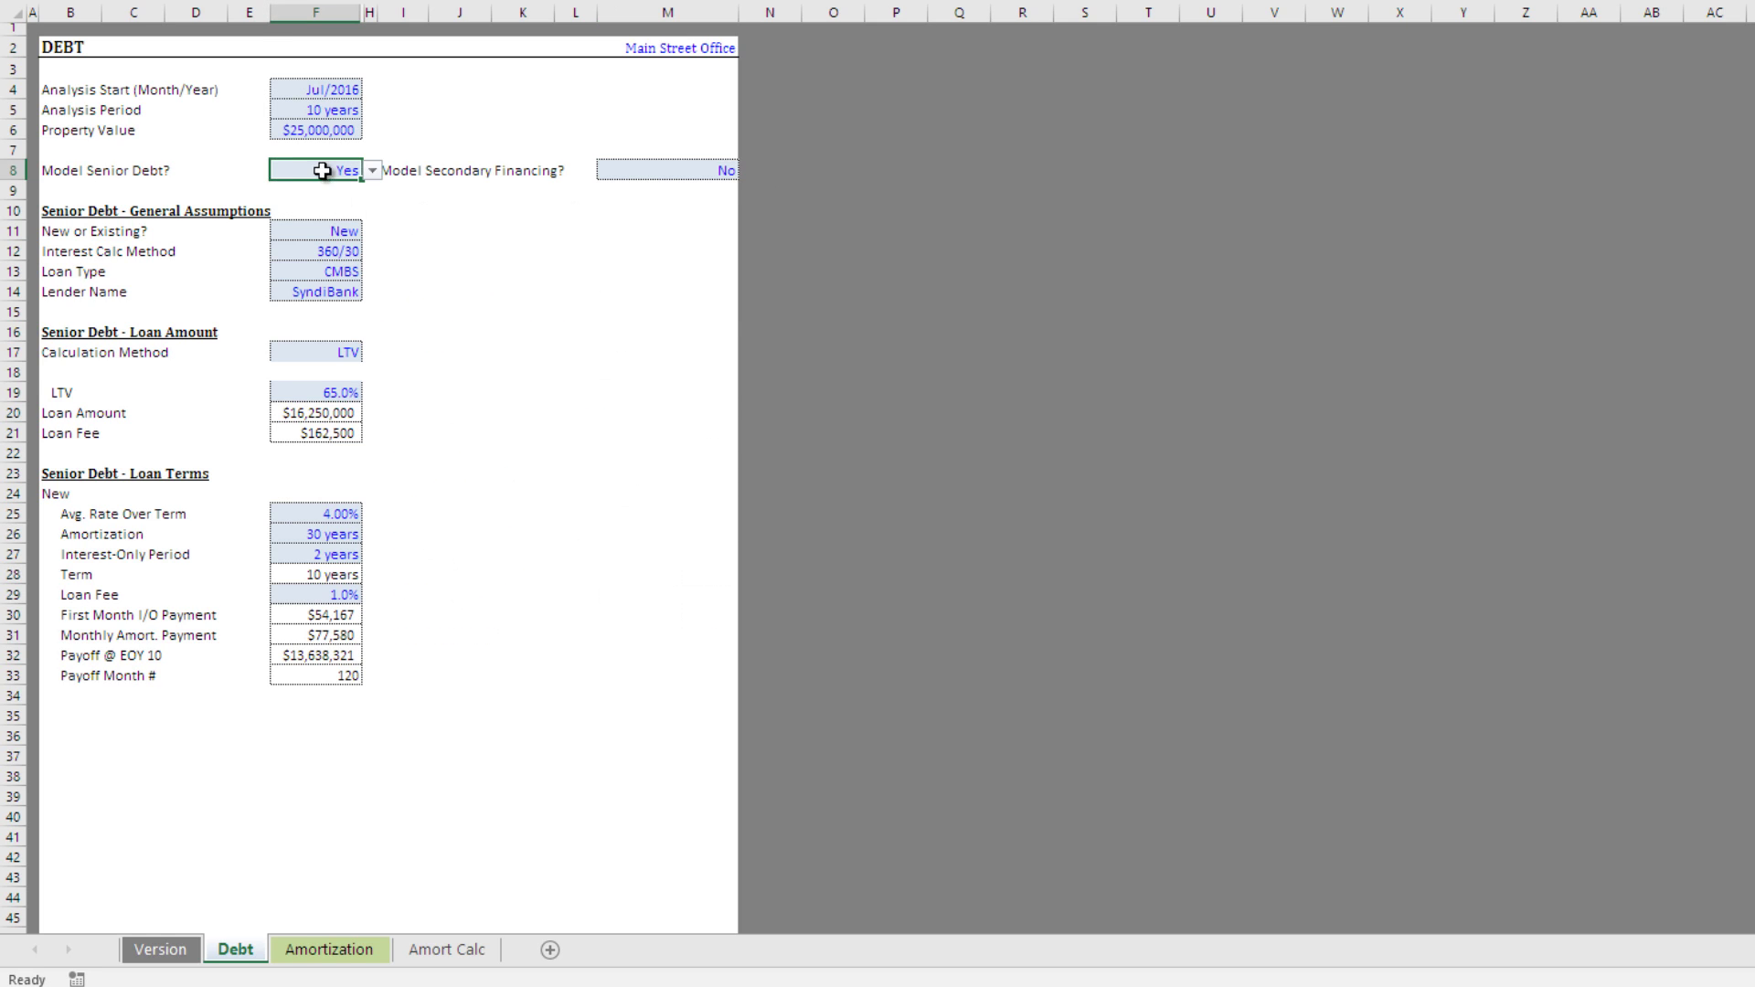
click(373, 171)
click(343, 194)
click(329, 948)
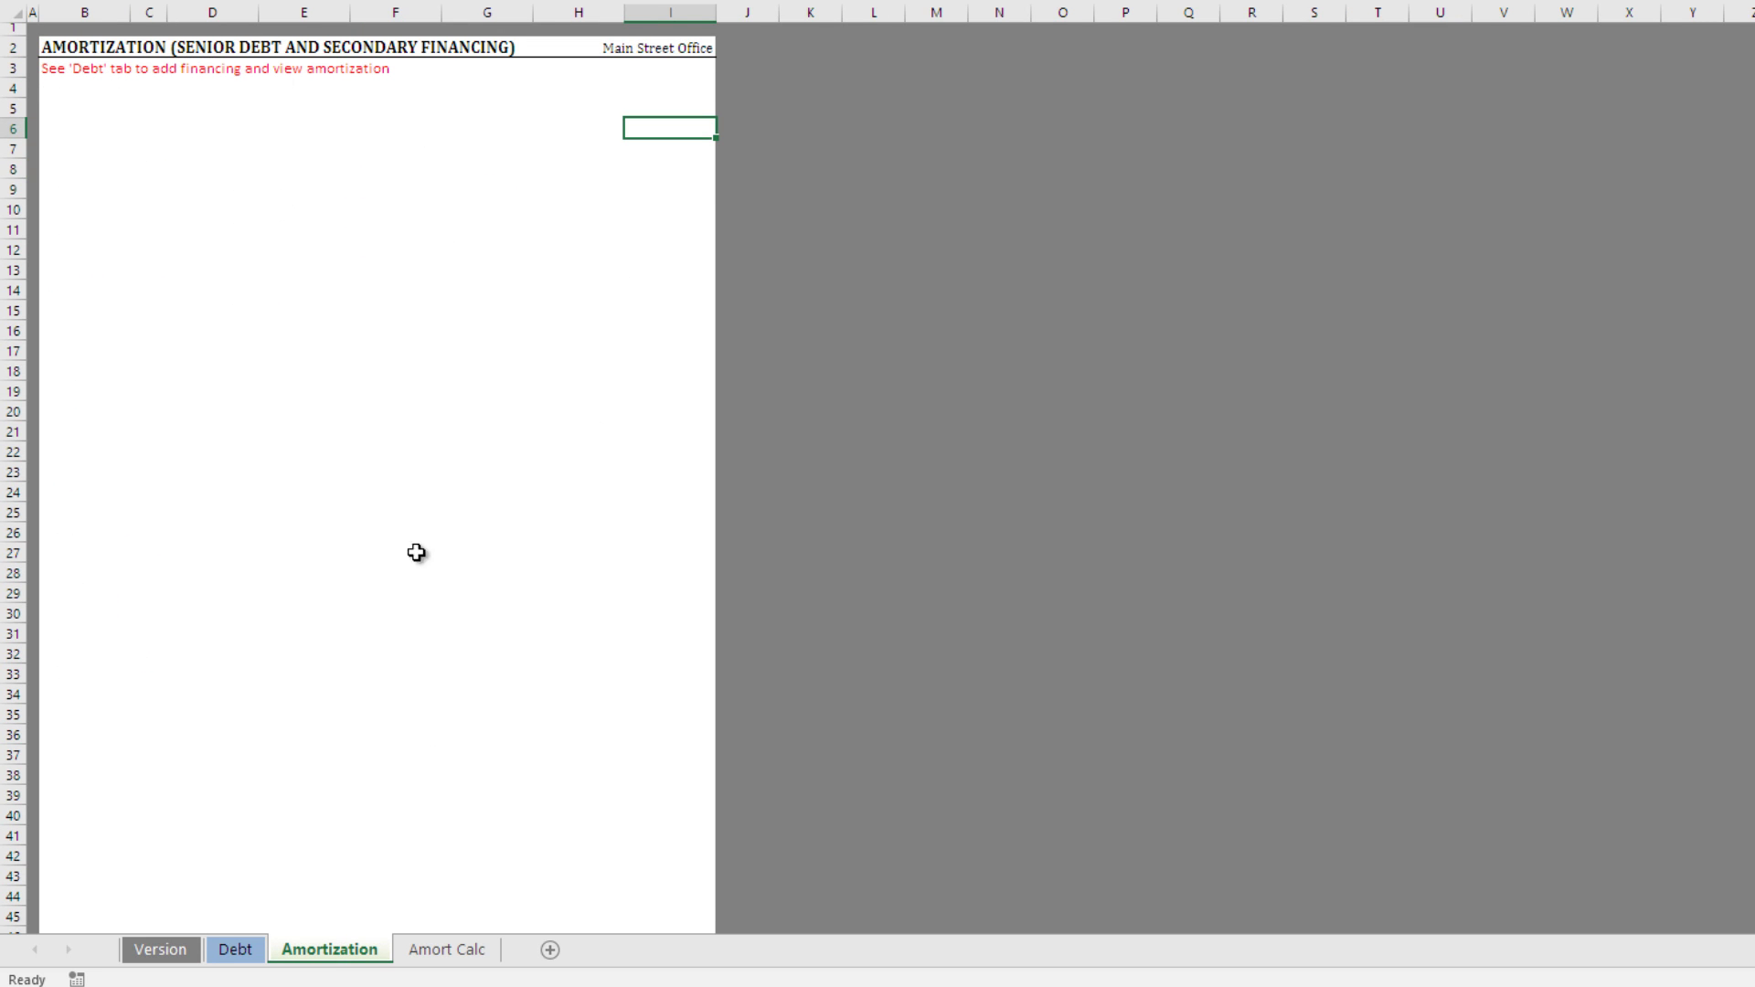
click(234, 949)
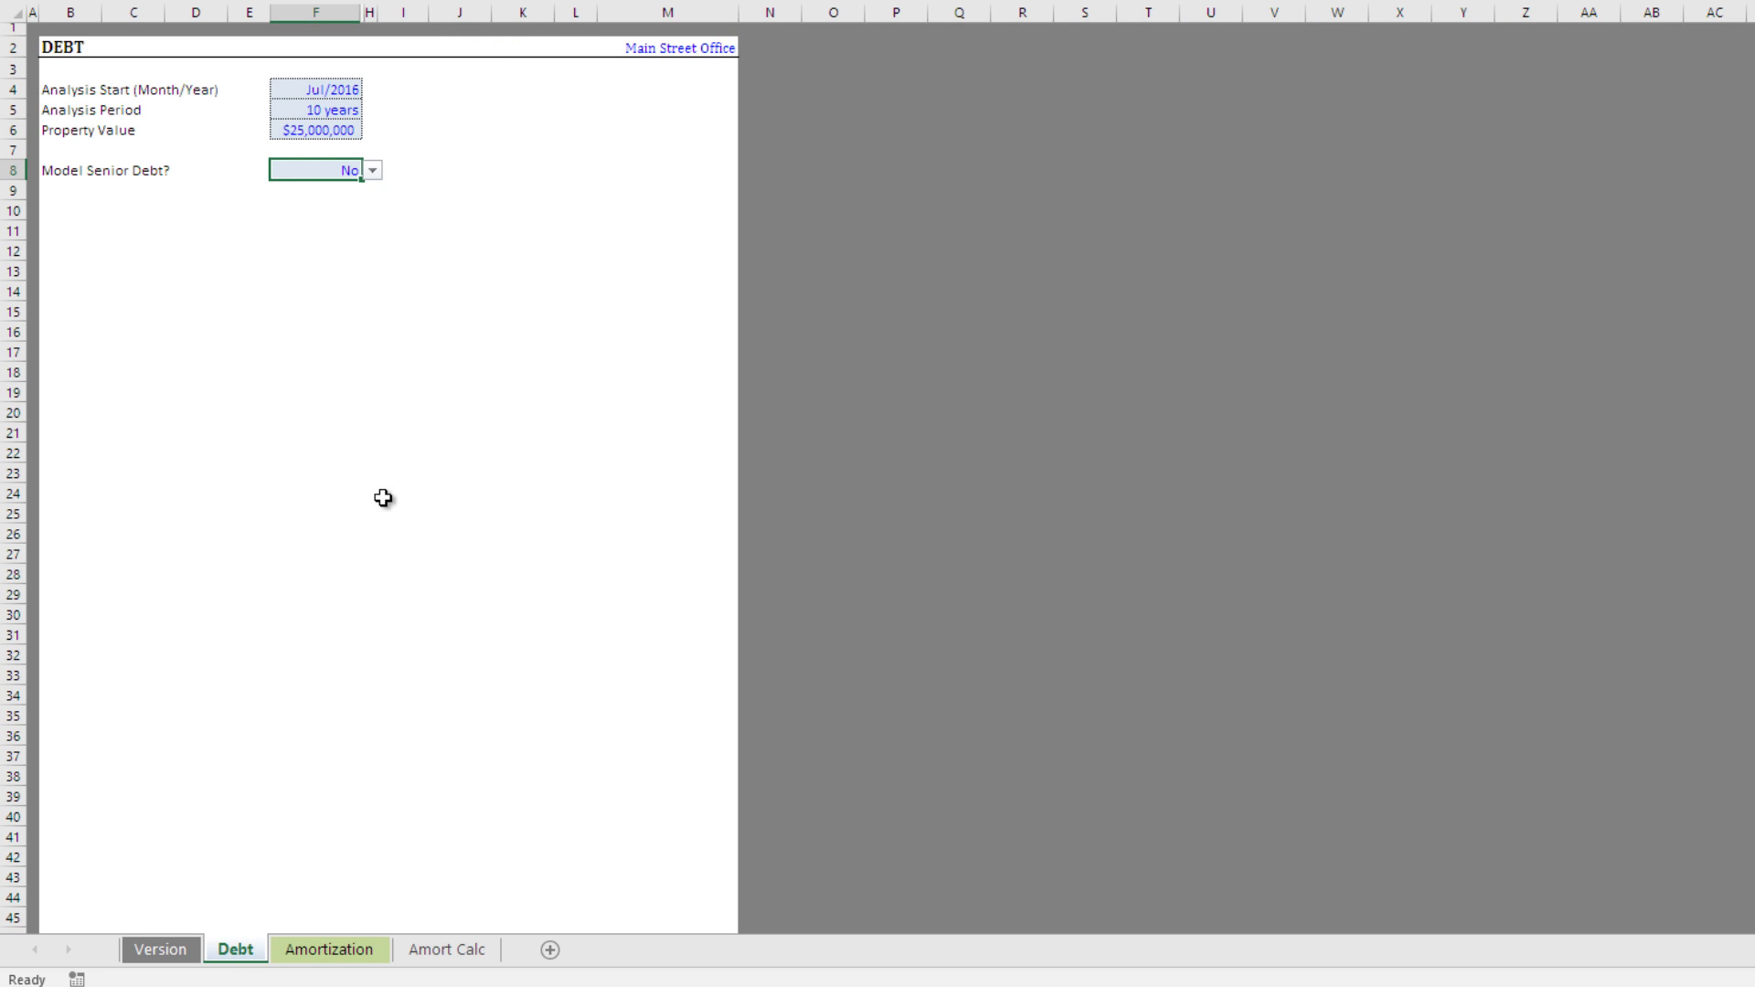
click(373, 171)
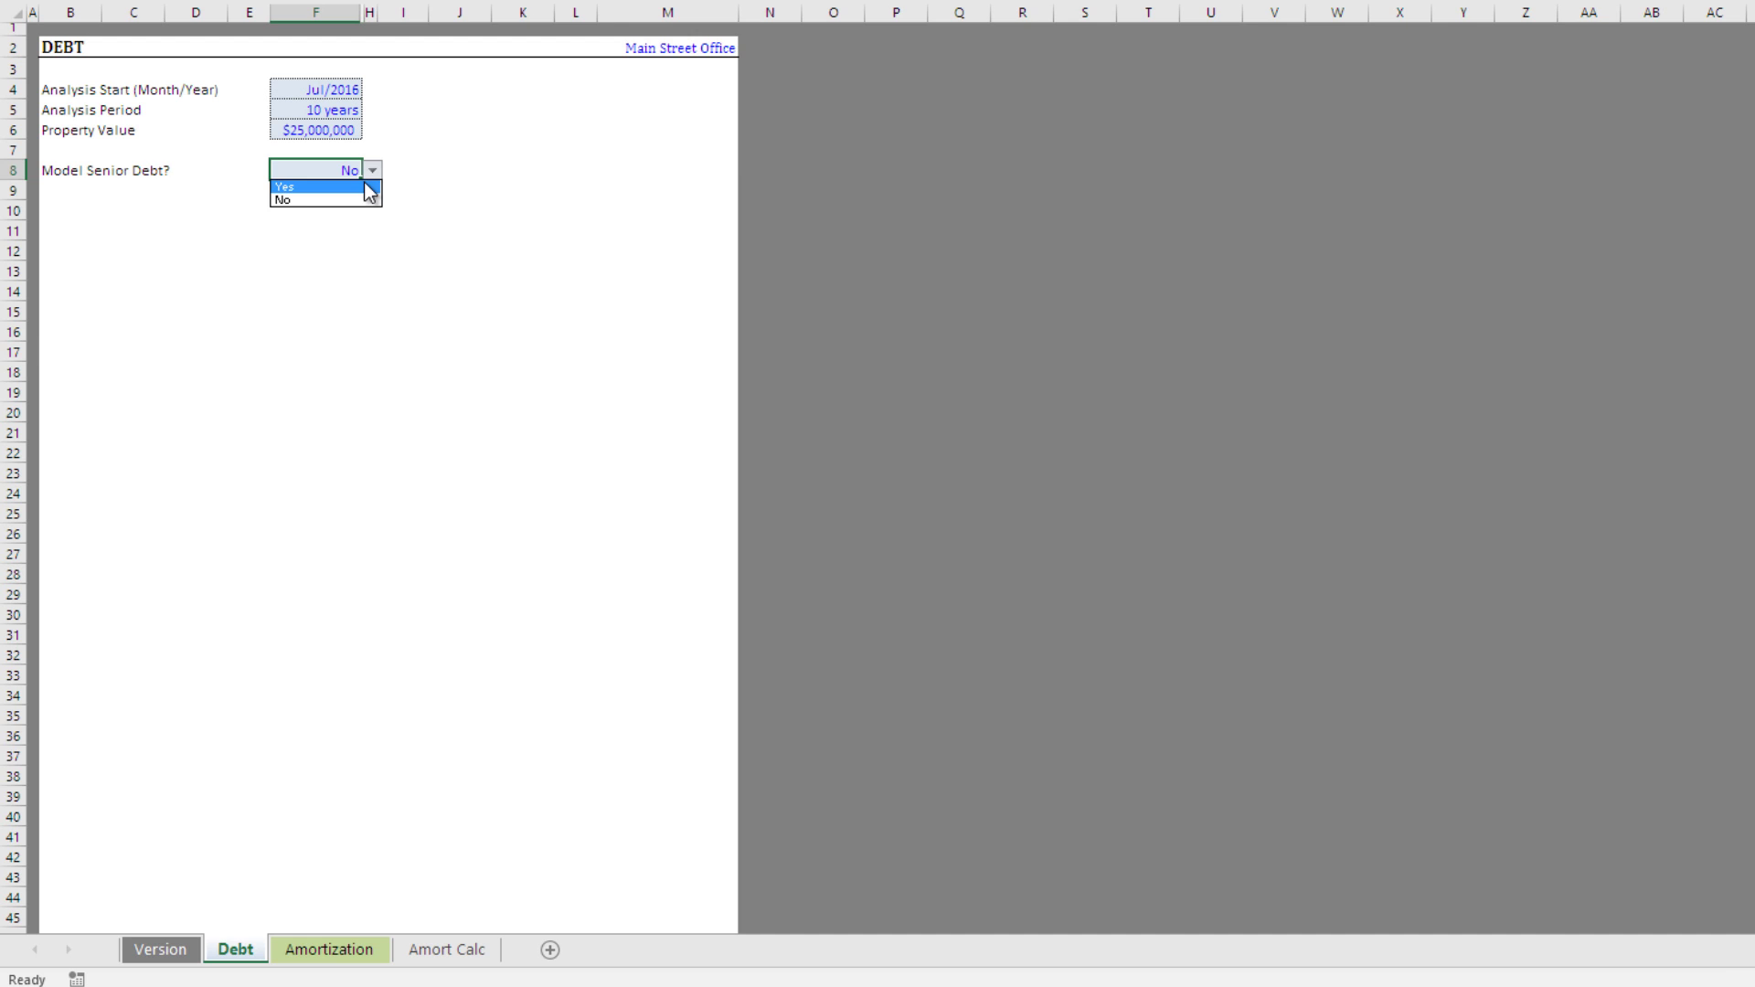
click(366, 187)
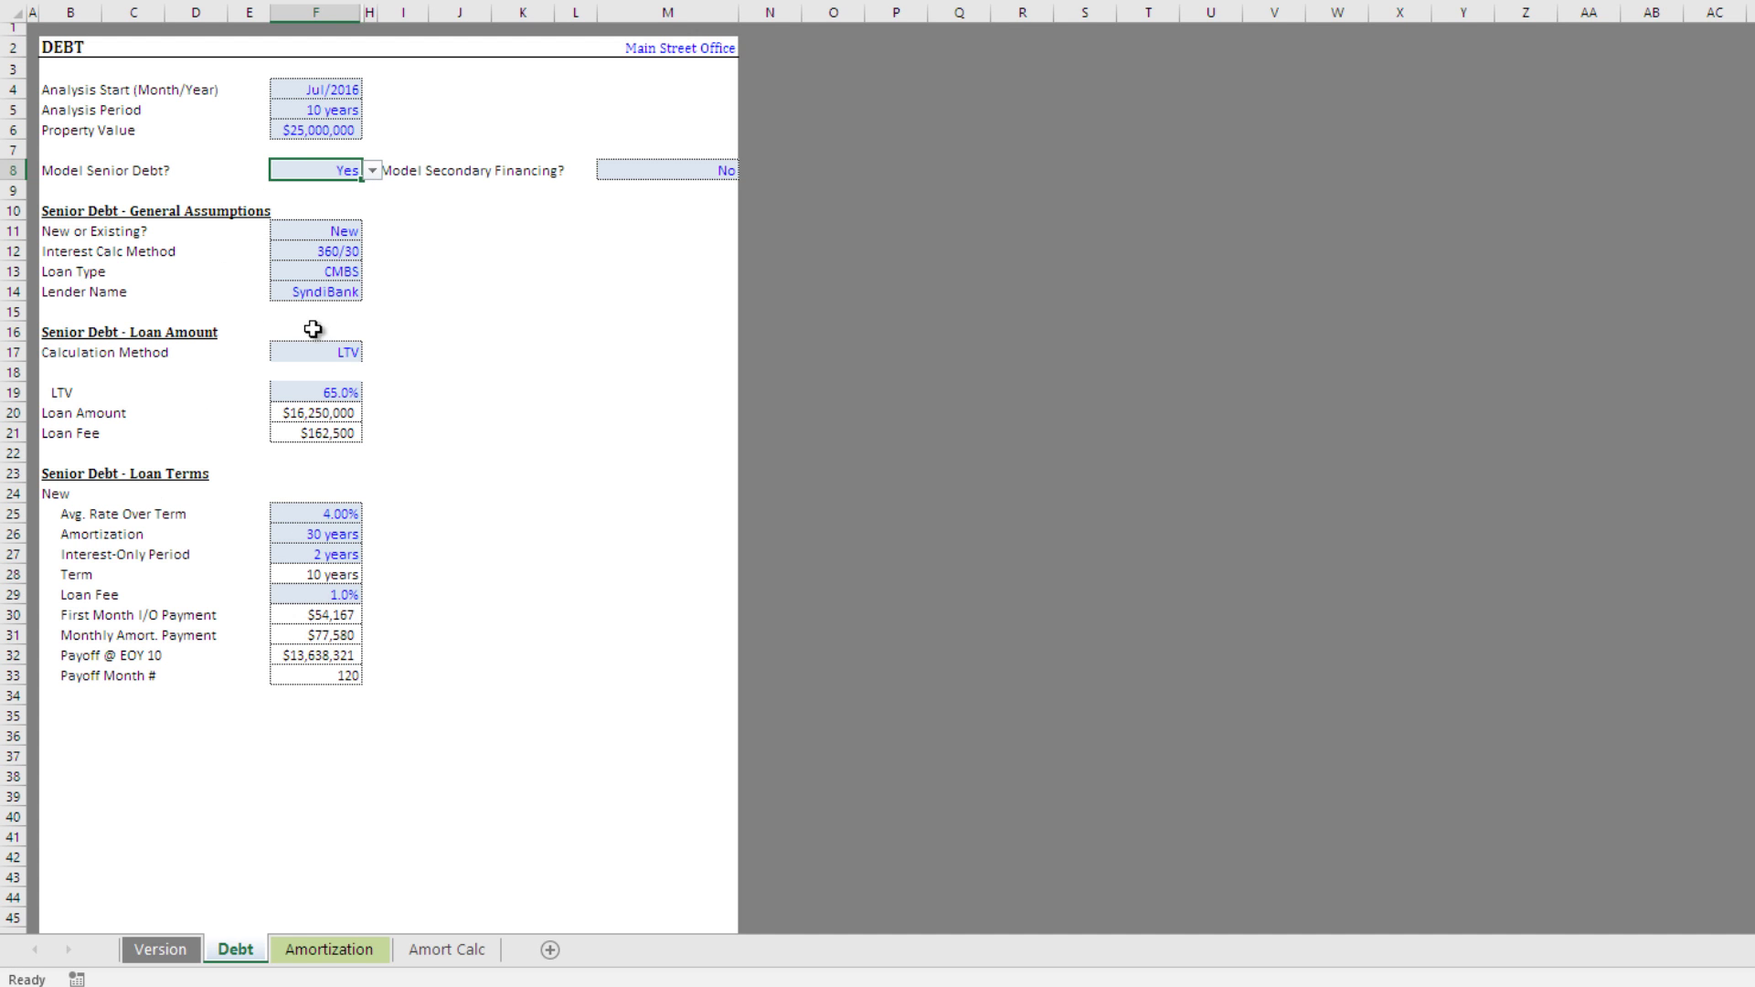
click(277, 233)
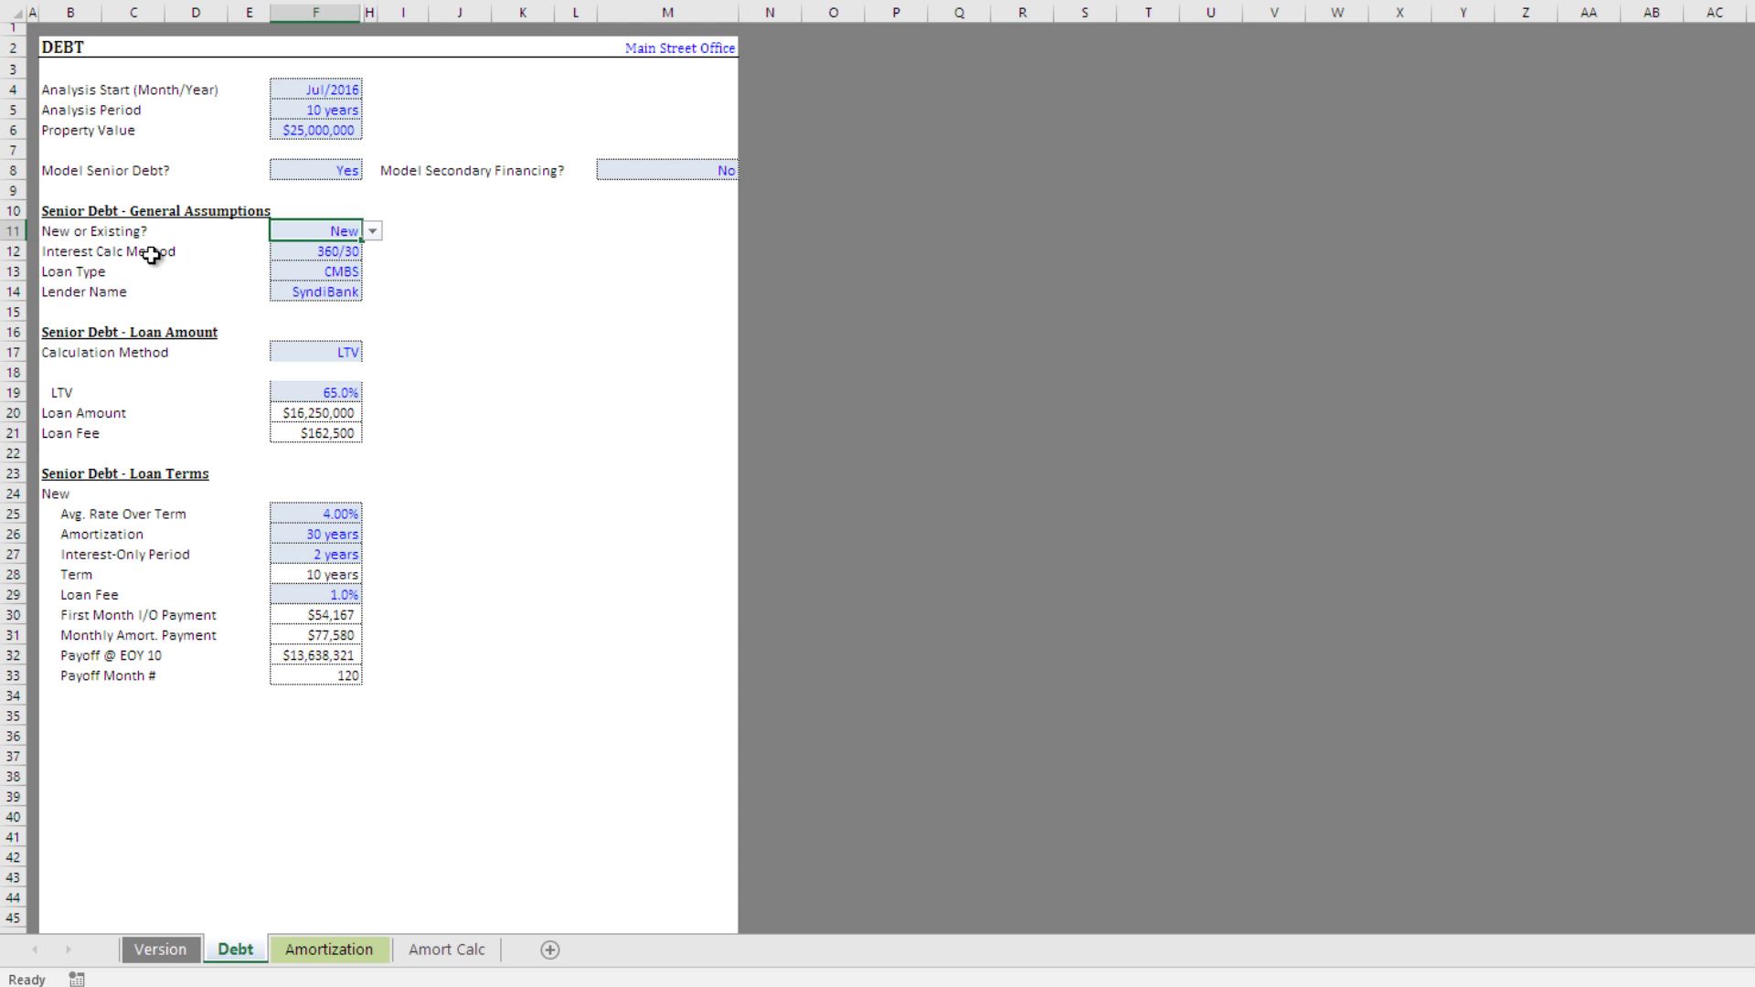
click(371, 230)
click(334, 259)
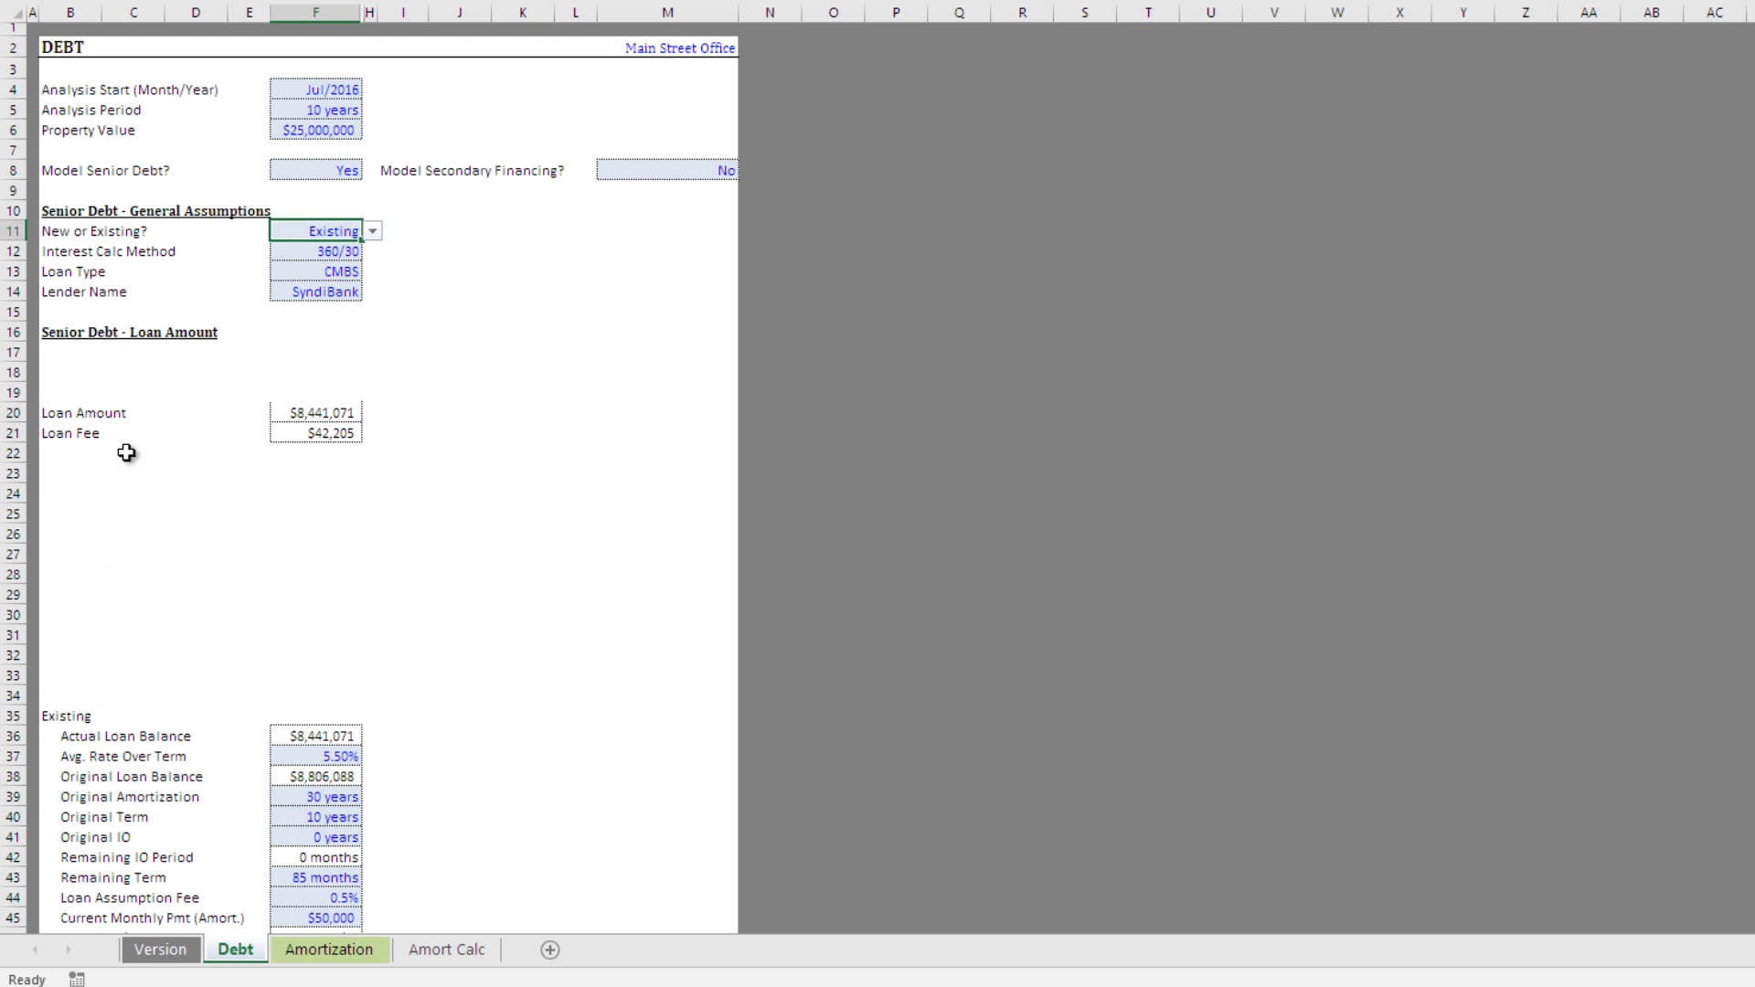
scroll(294, 392, down, 7)
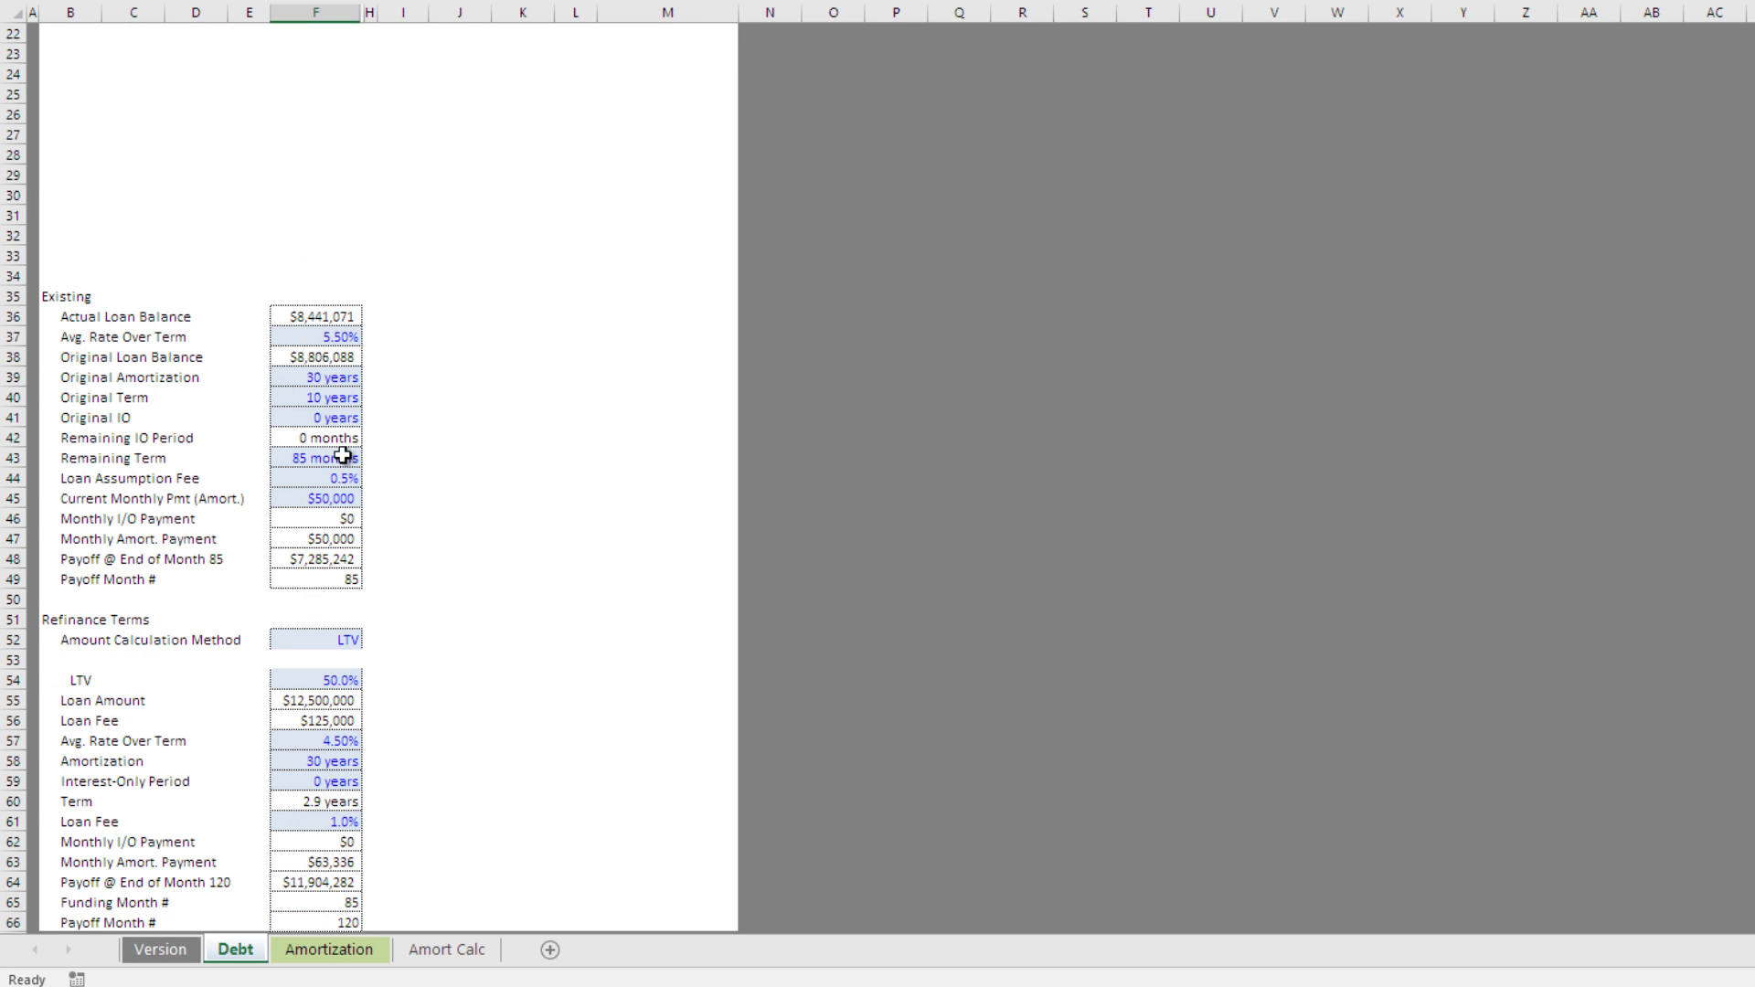
scroll(188, 530, down, 2)
scroll(187, 530, up, 9)
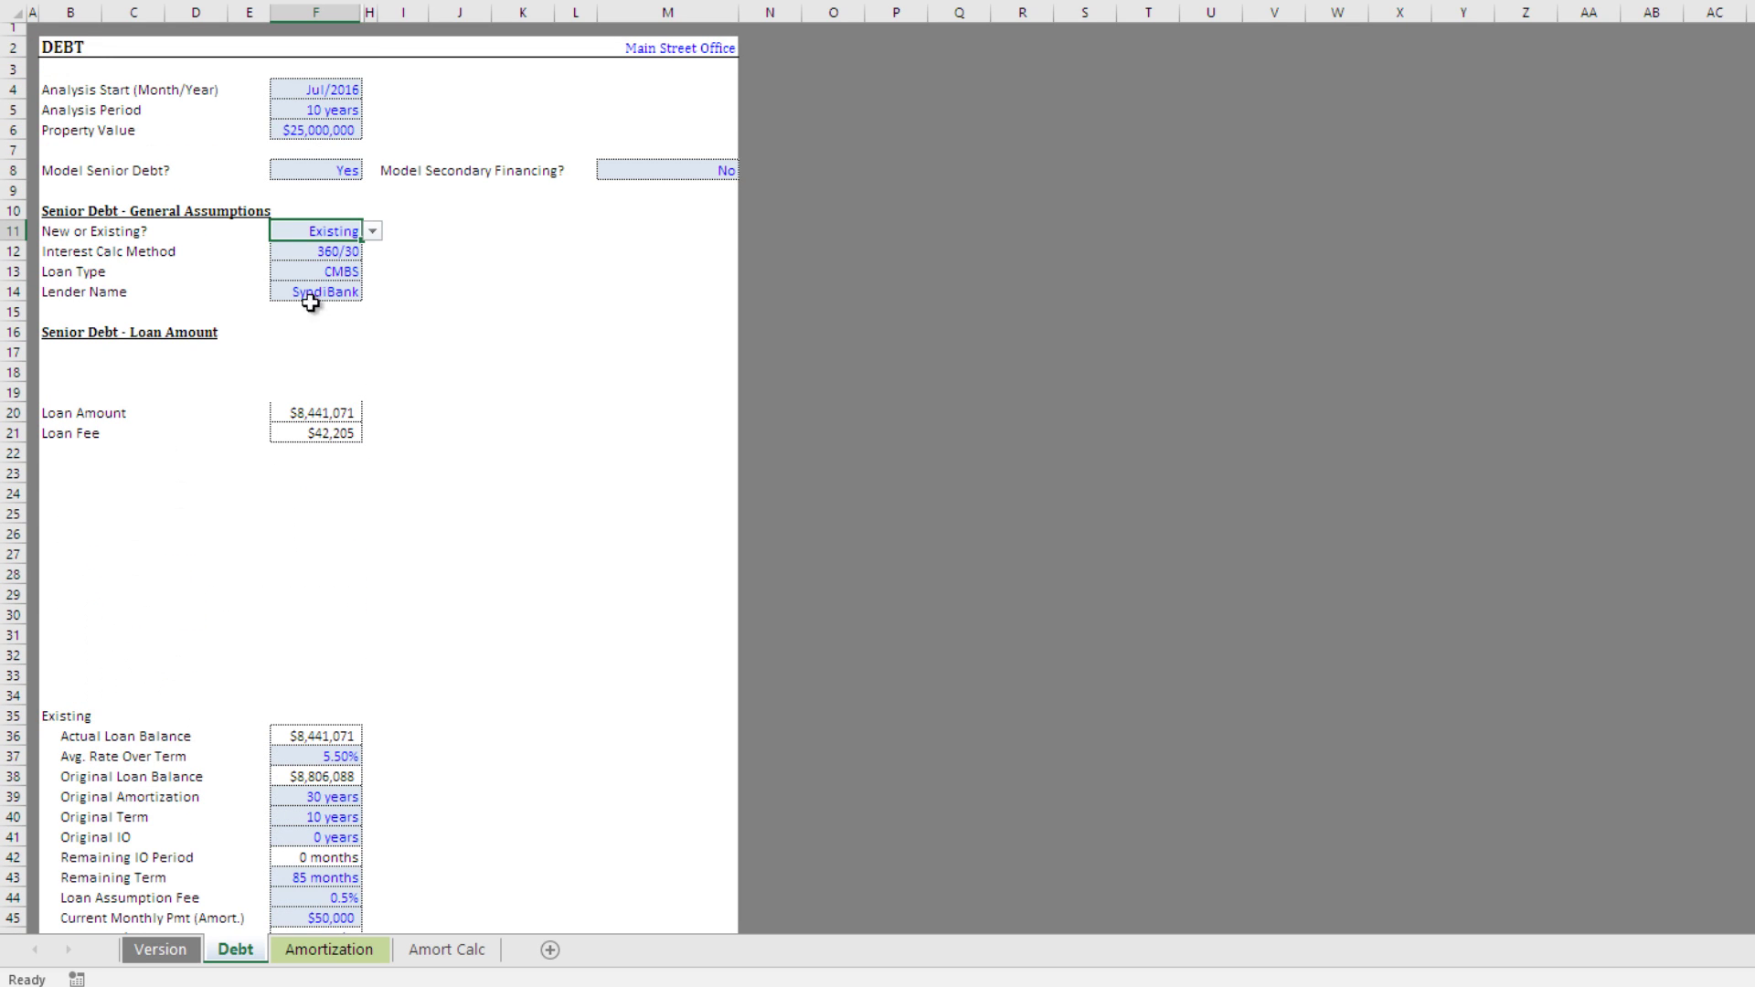
click(372, 232)
click(331, 247)
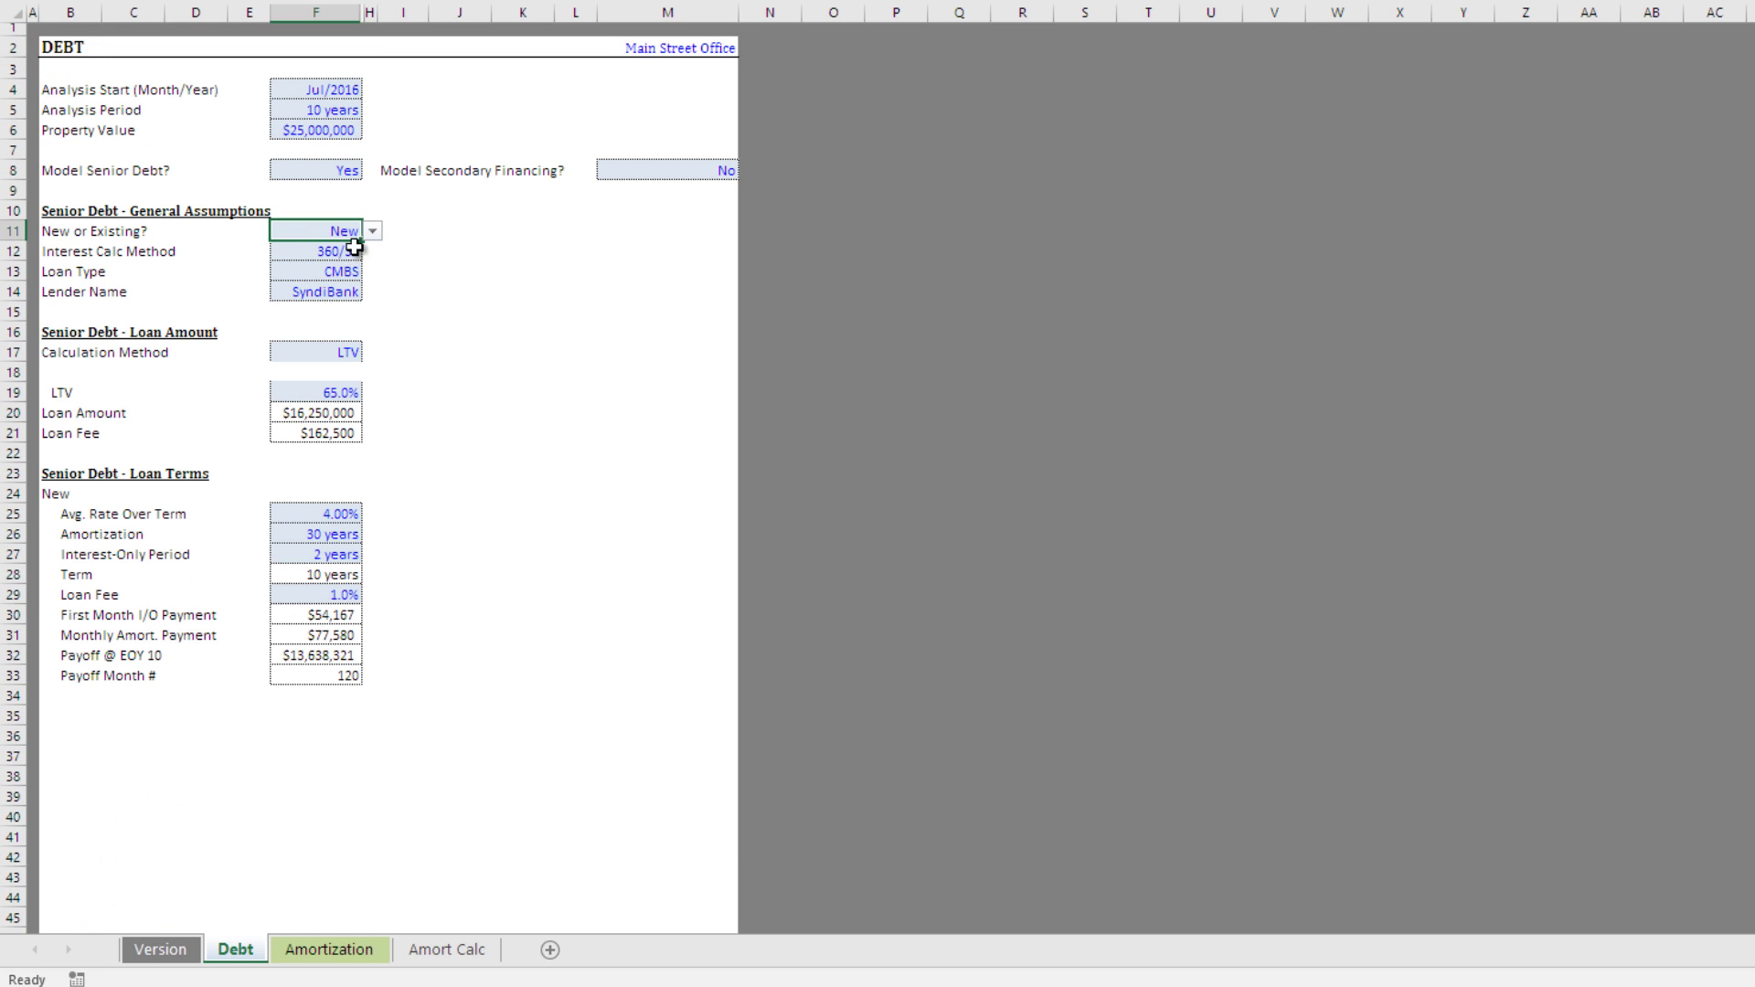
click(294, 252)
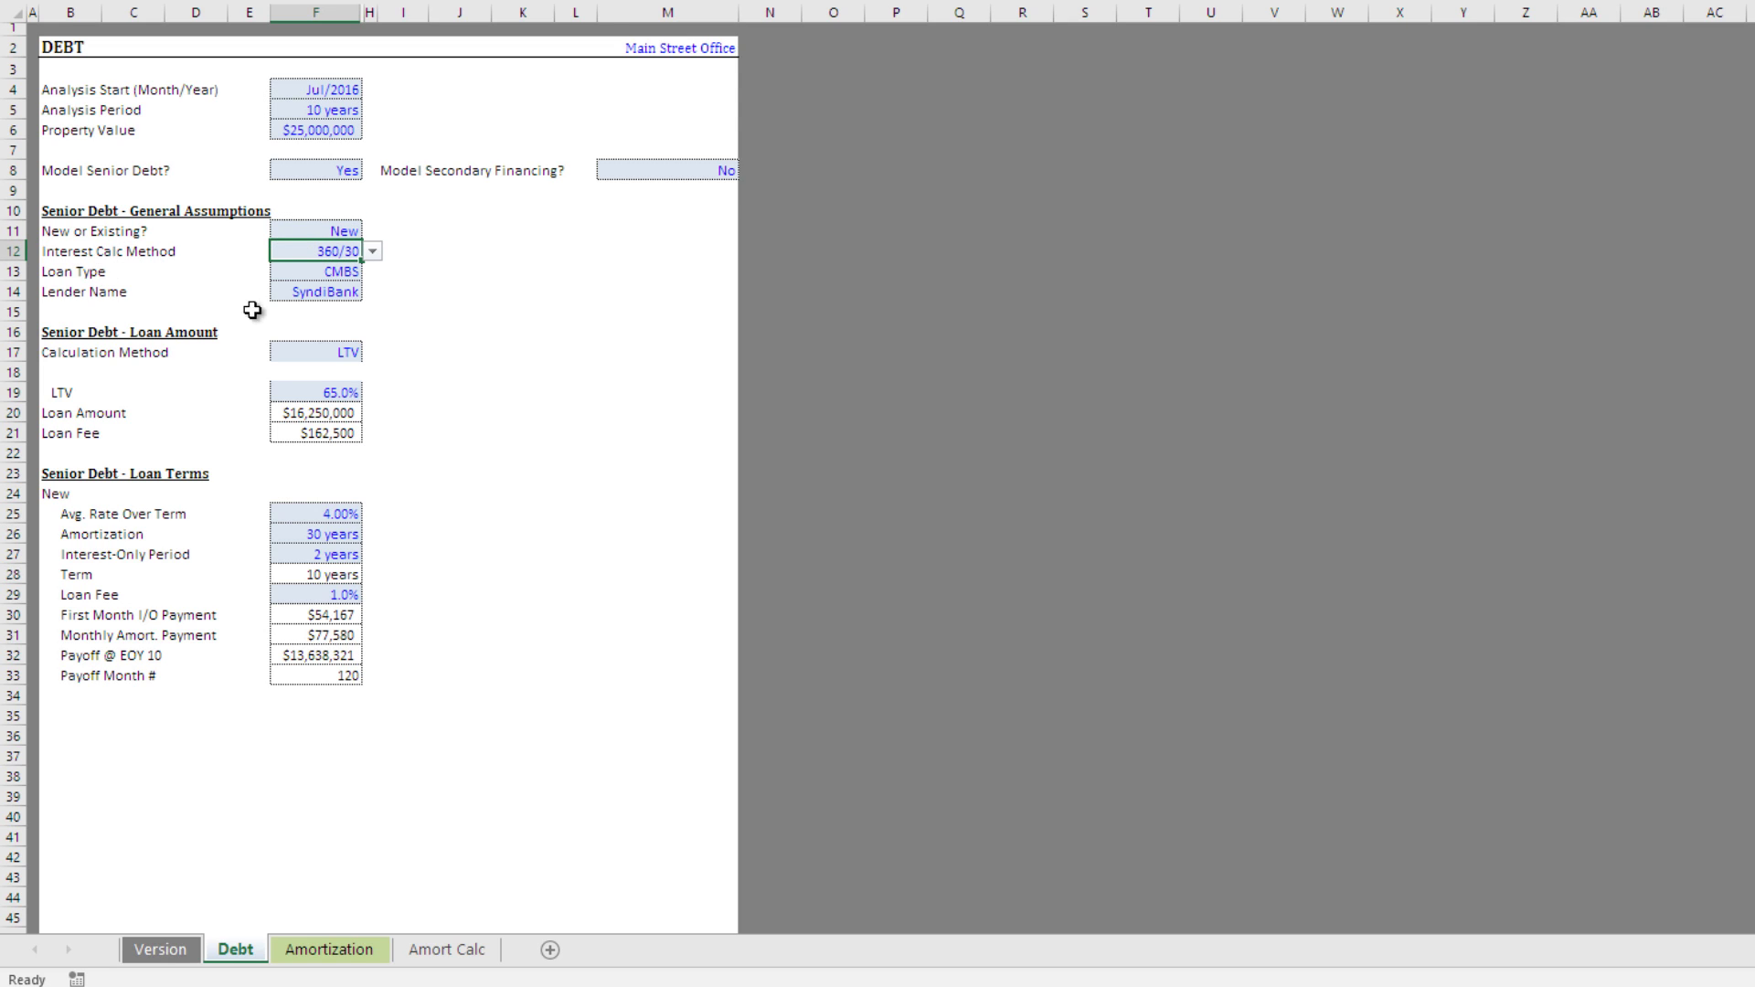
click(374, 252)
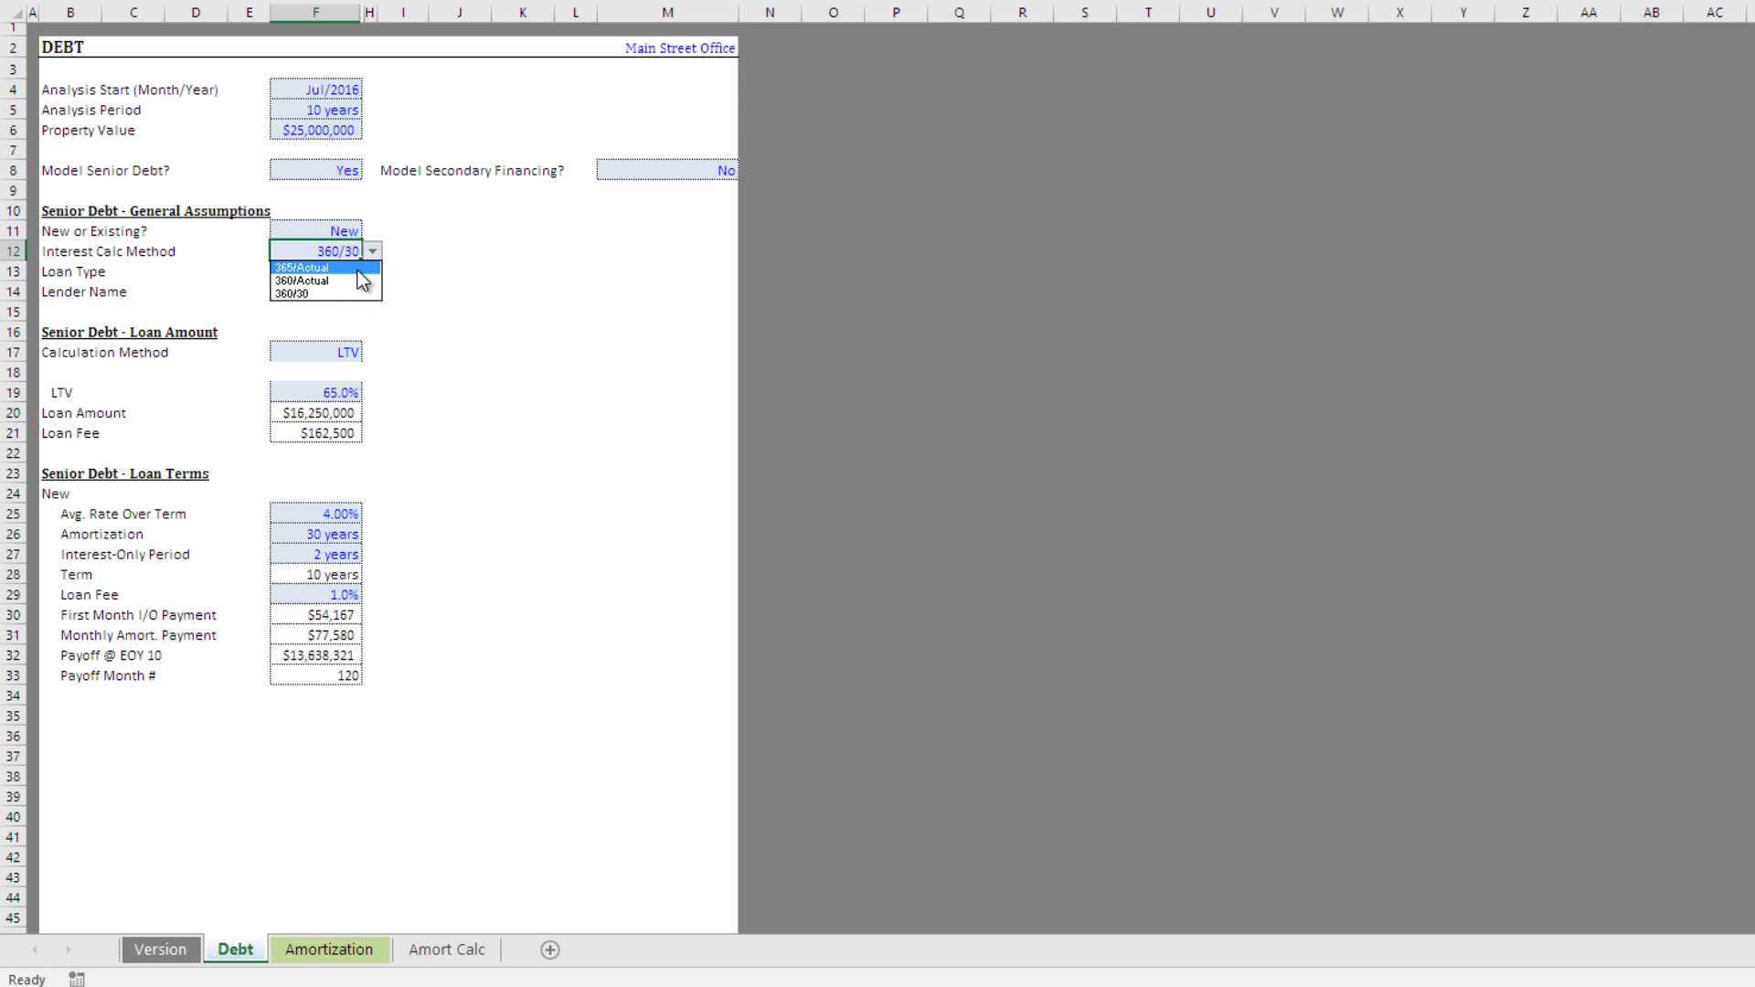
click(352, 294)
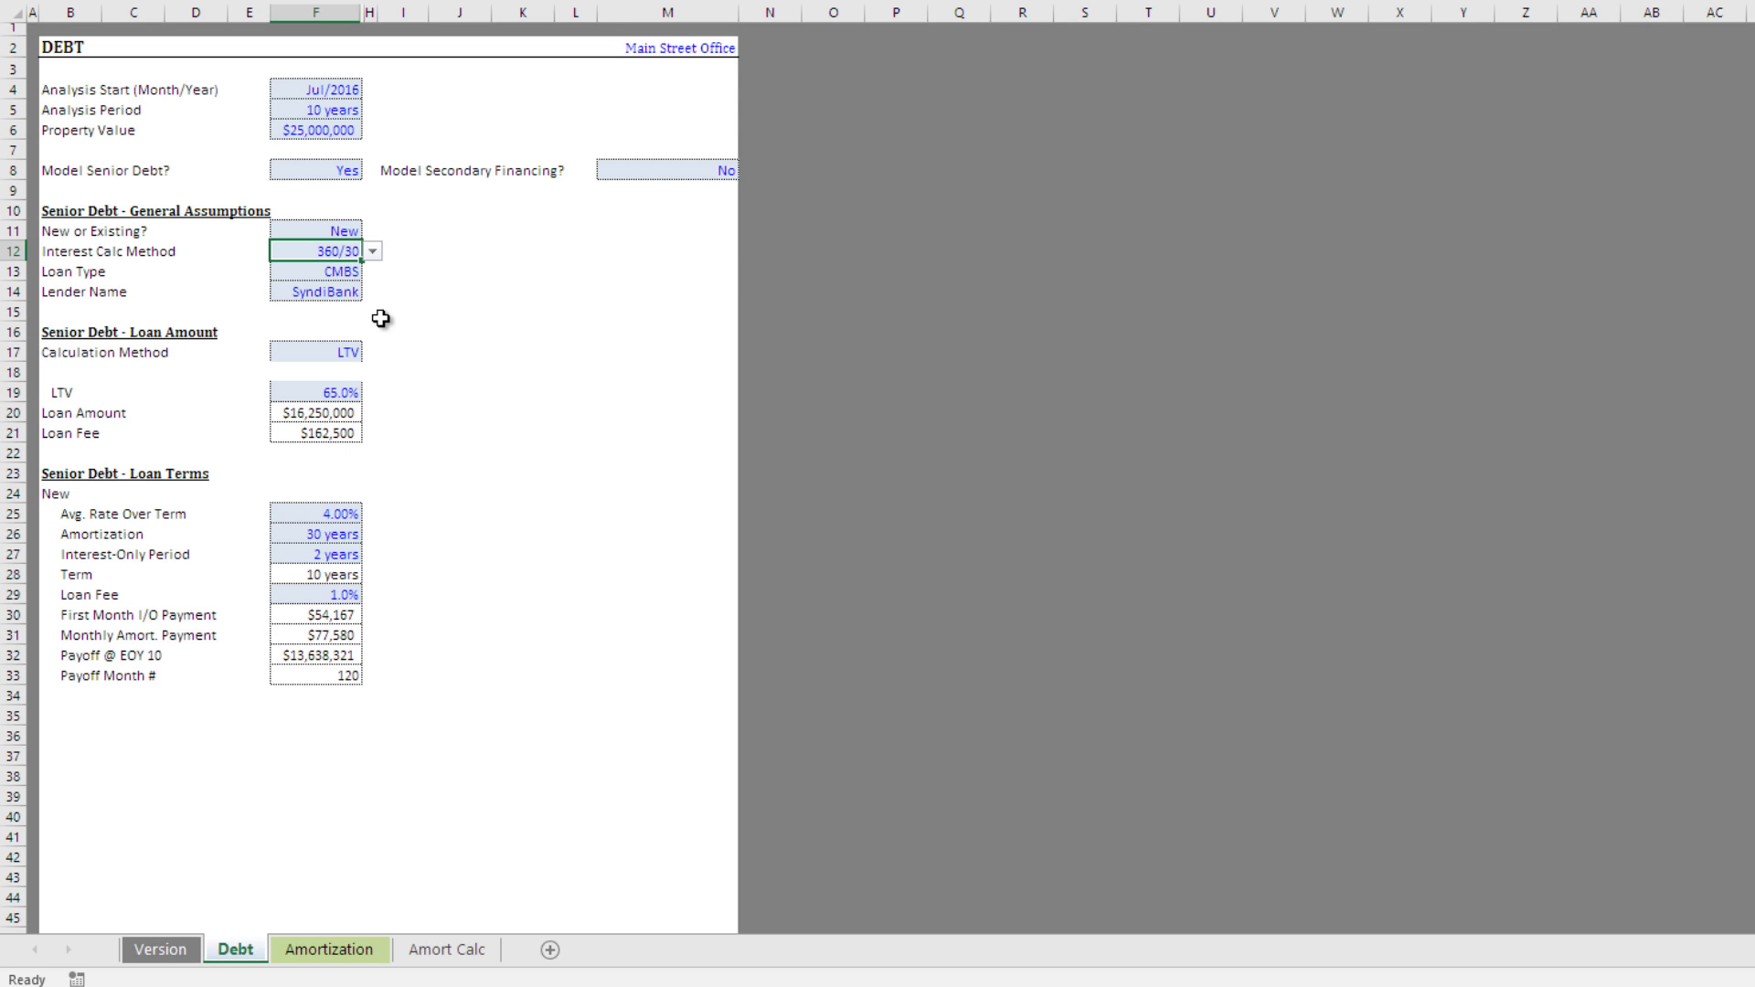
click(336, 272)
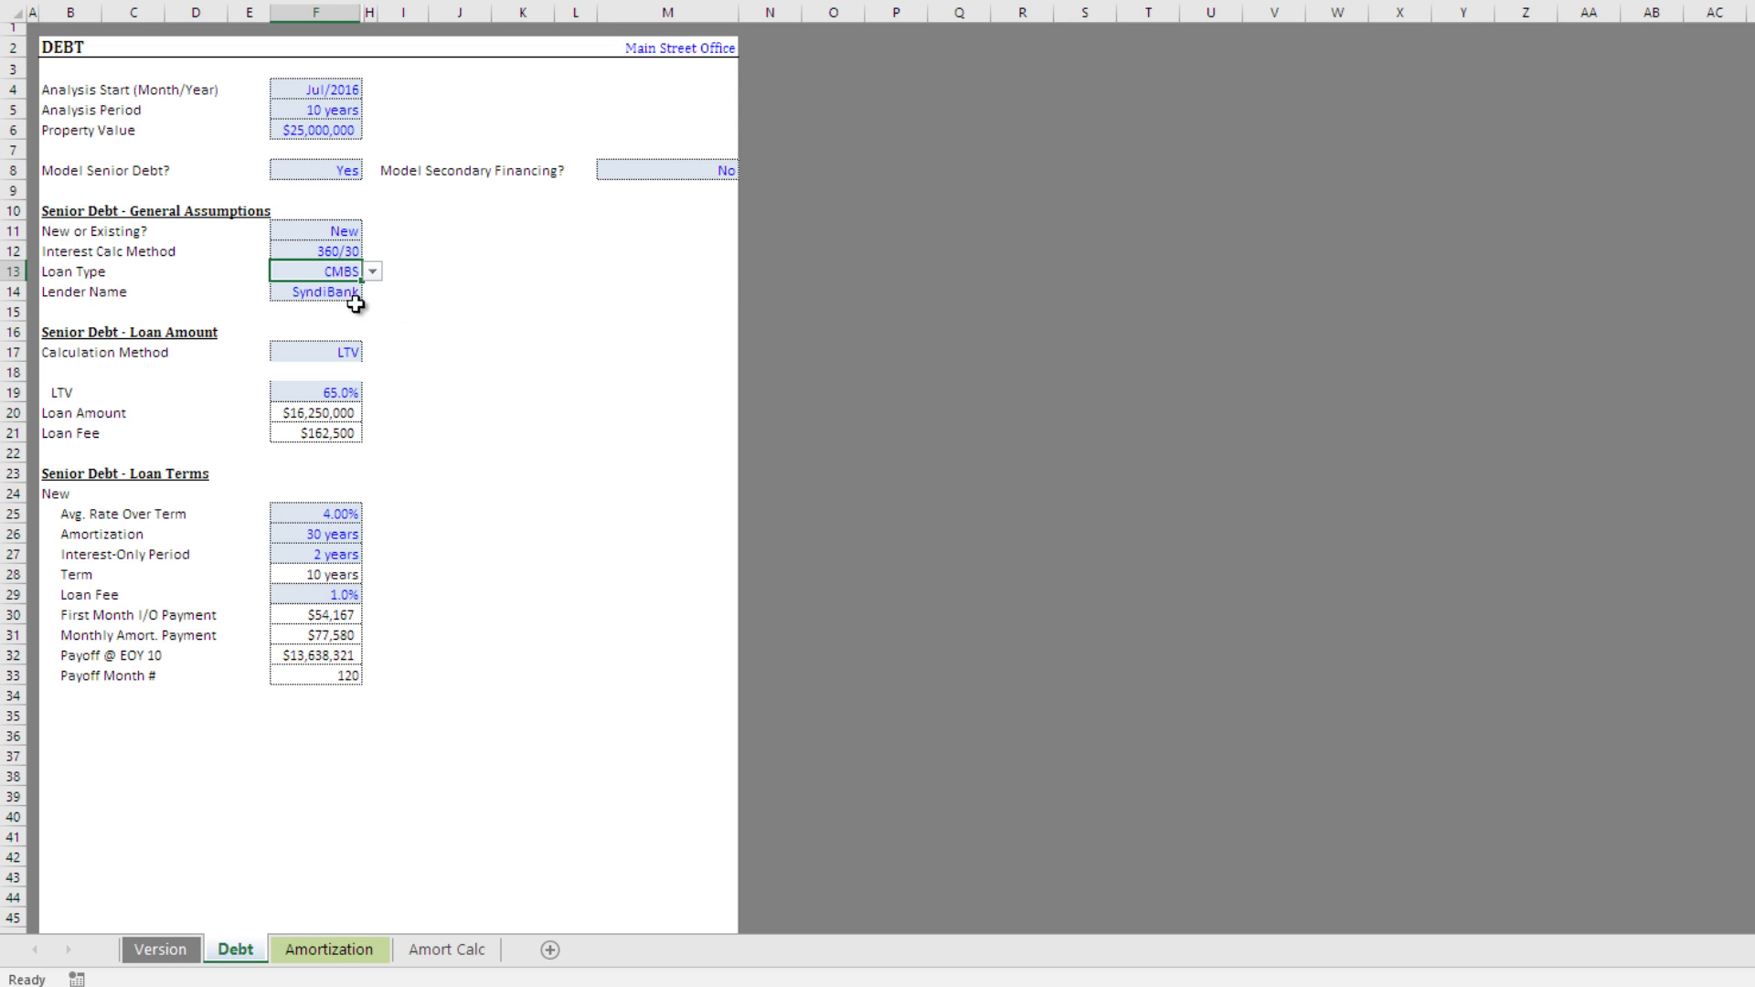
click(374, 272)
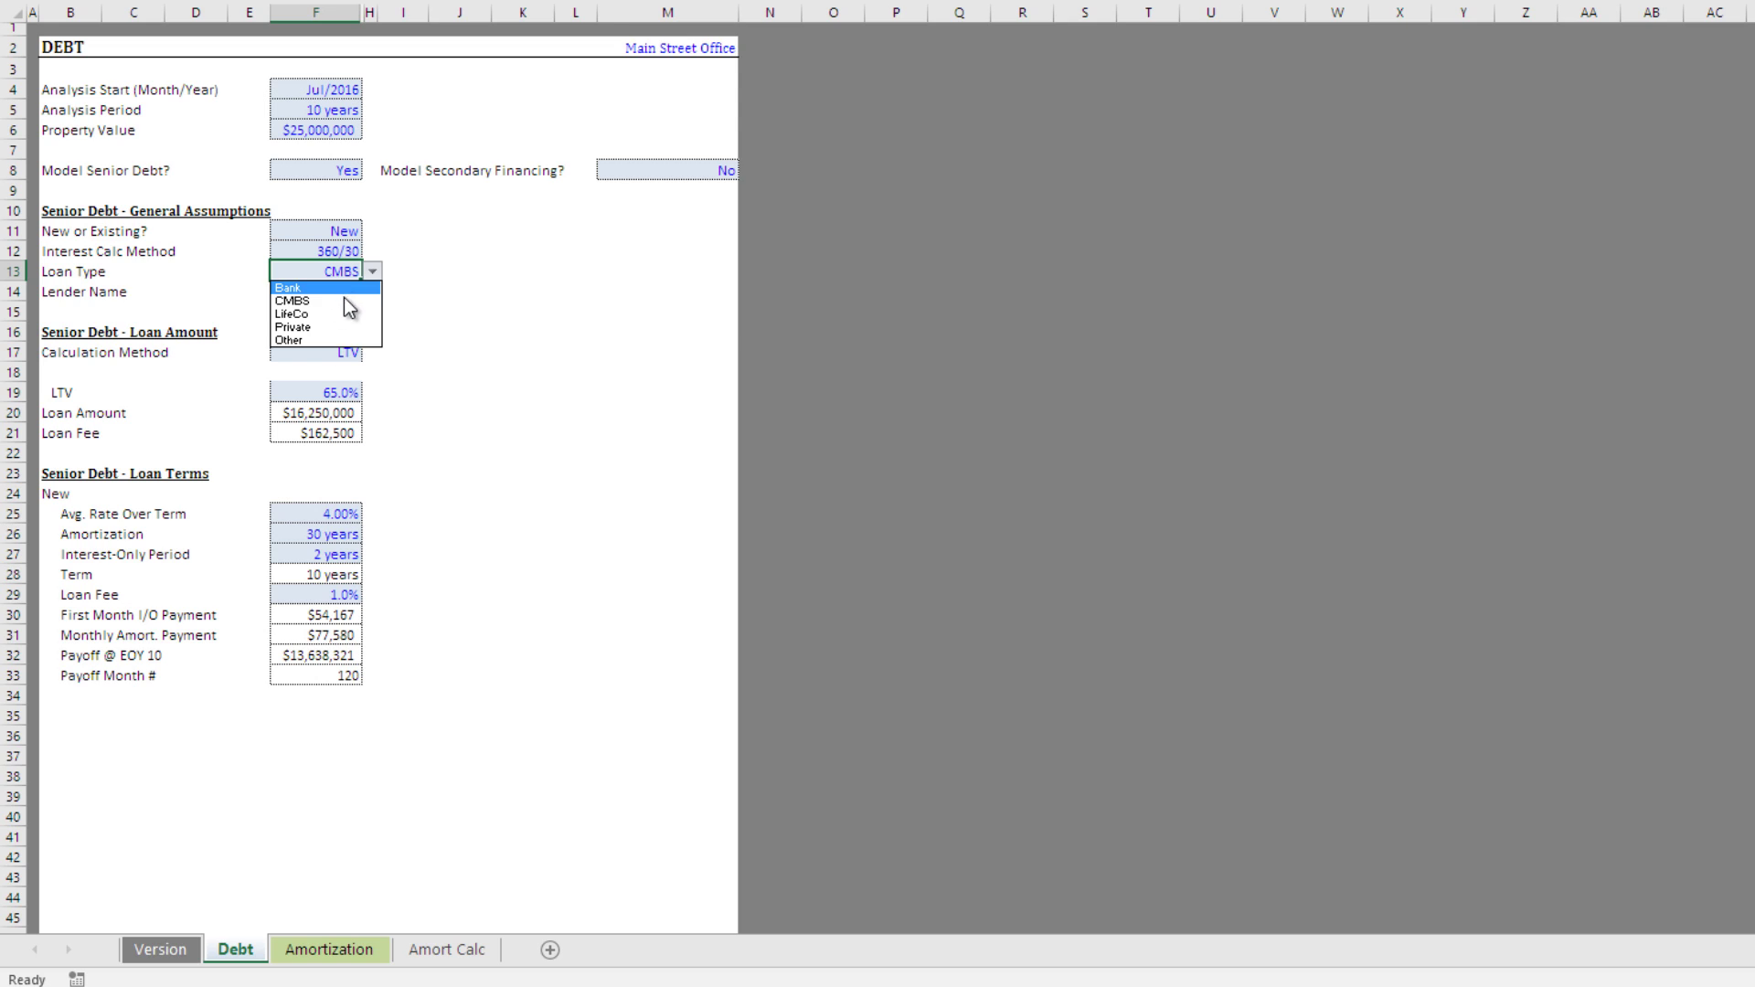
click(344, 300)
click(340, 290)
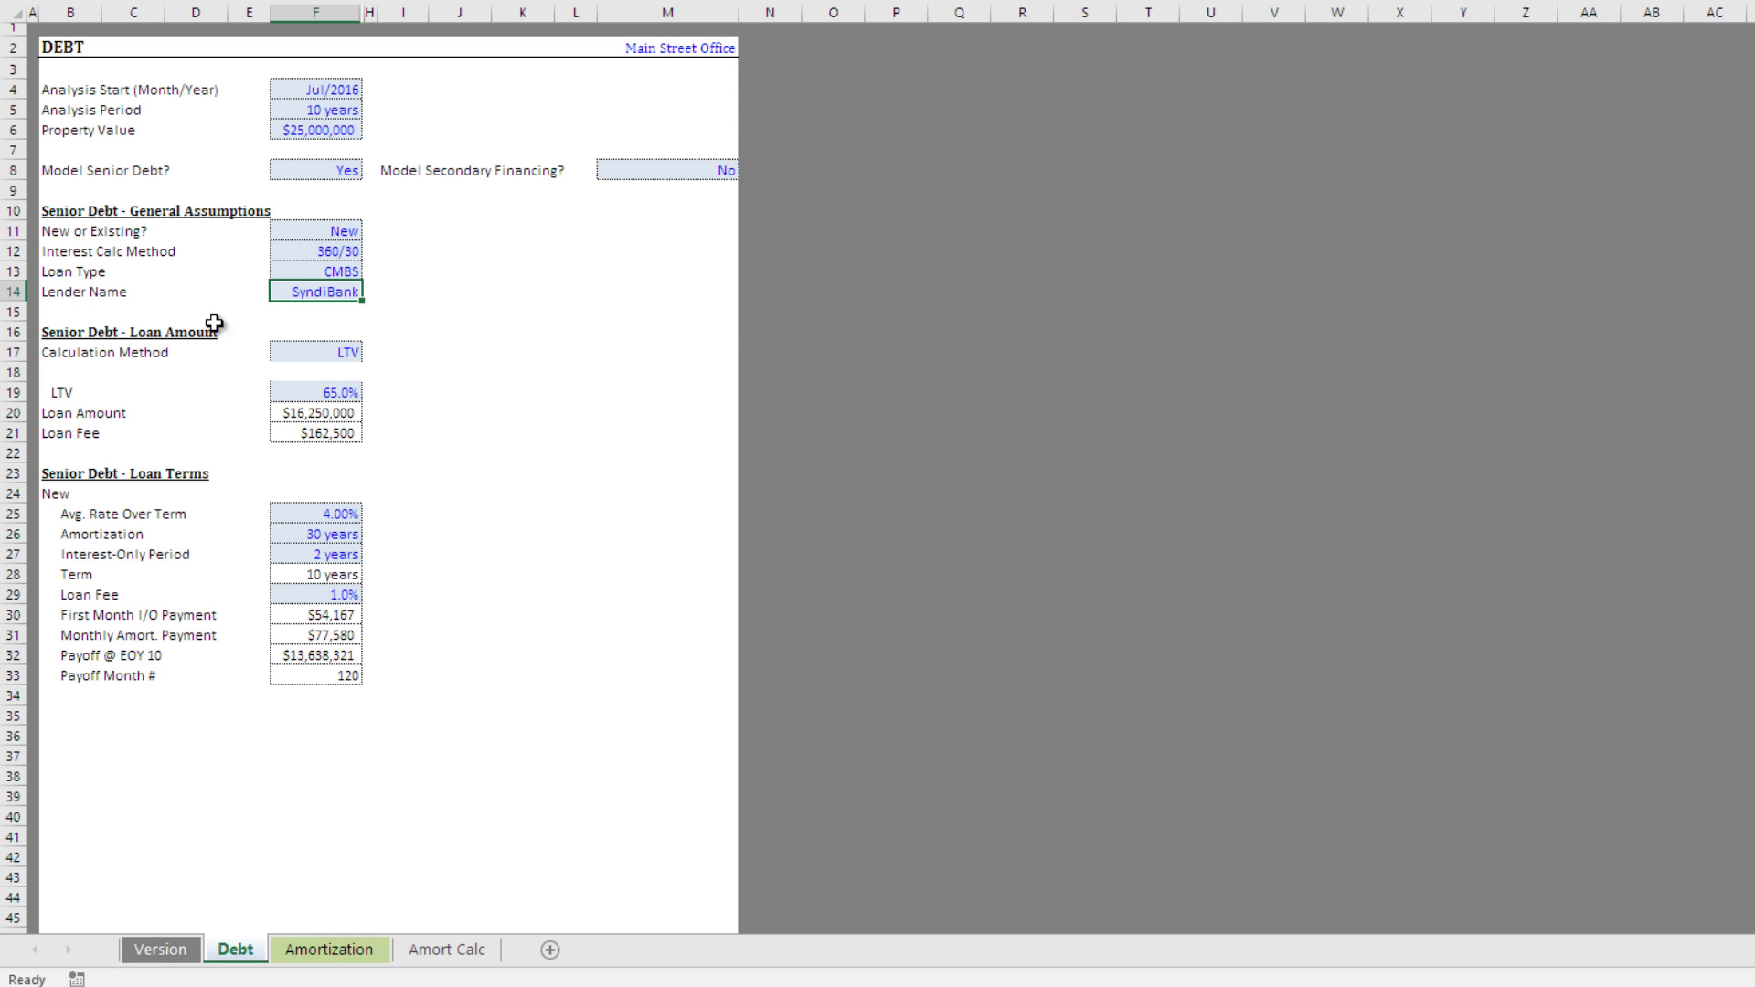
click(327, 352)
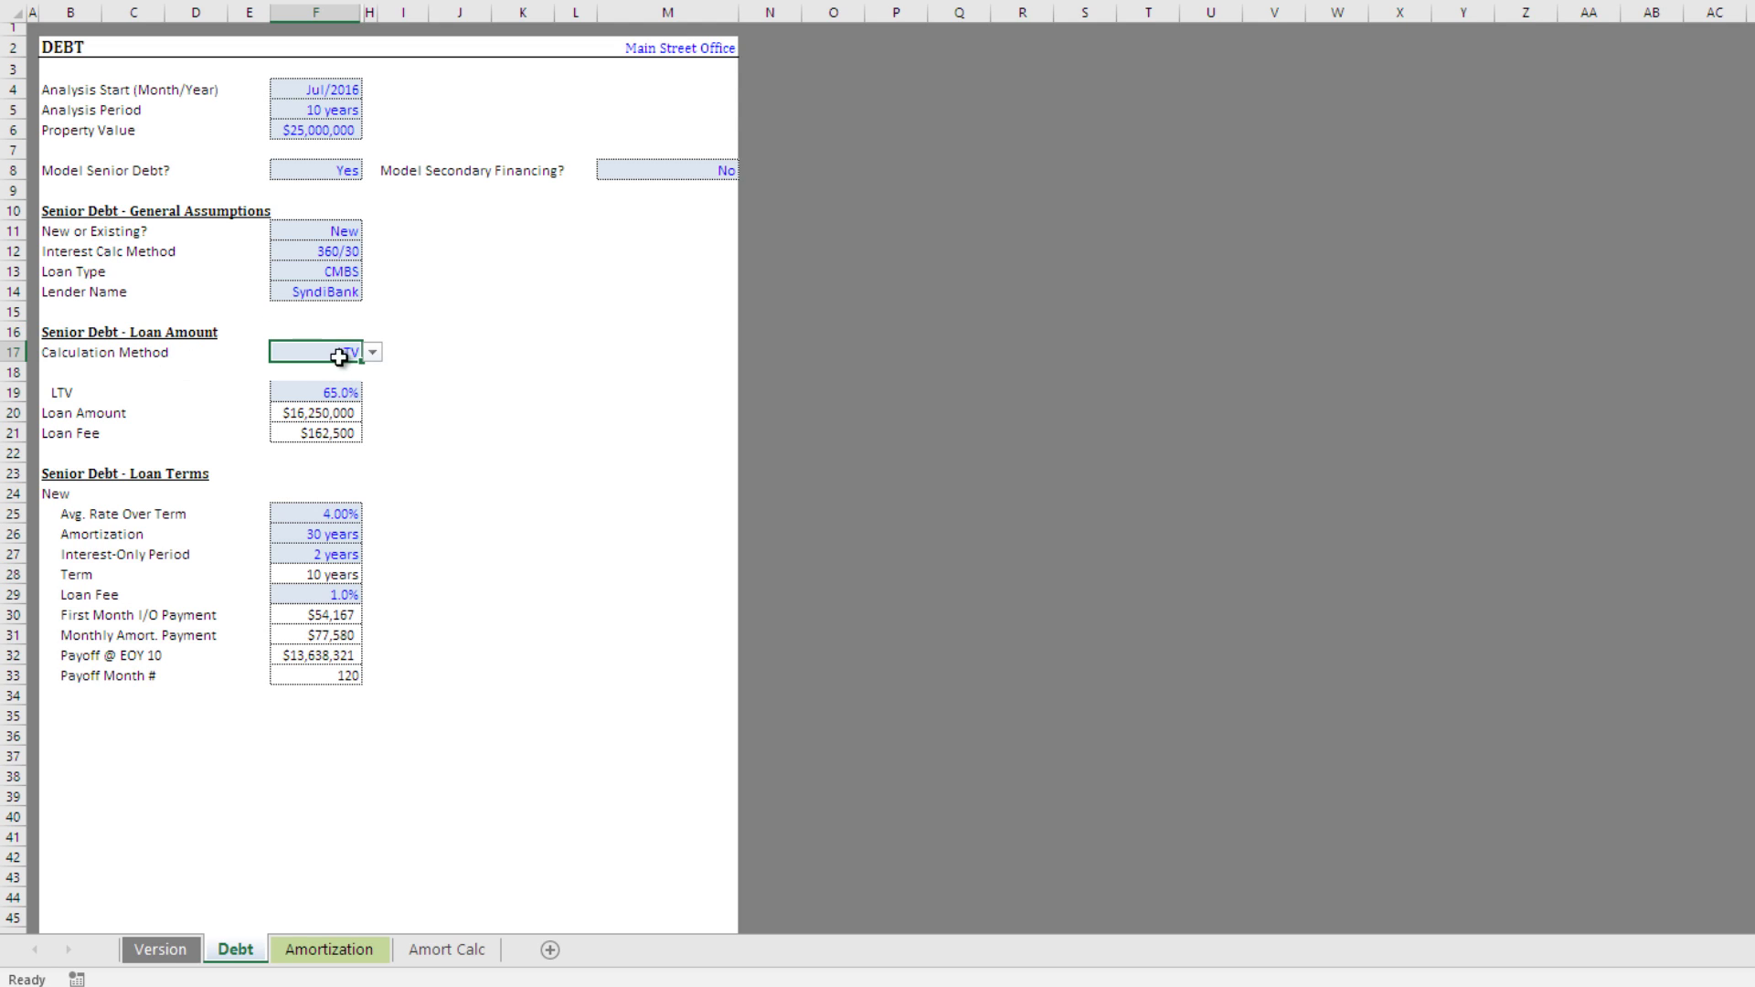
- Try the Stated loan method ($25,000,000), then return to LTV sizing at 65.0%
click(373, 353)
click(365, 368)
click(373, 353)
click(364, 382)
click(371, 353)
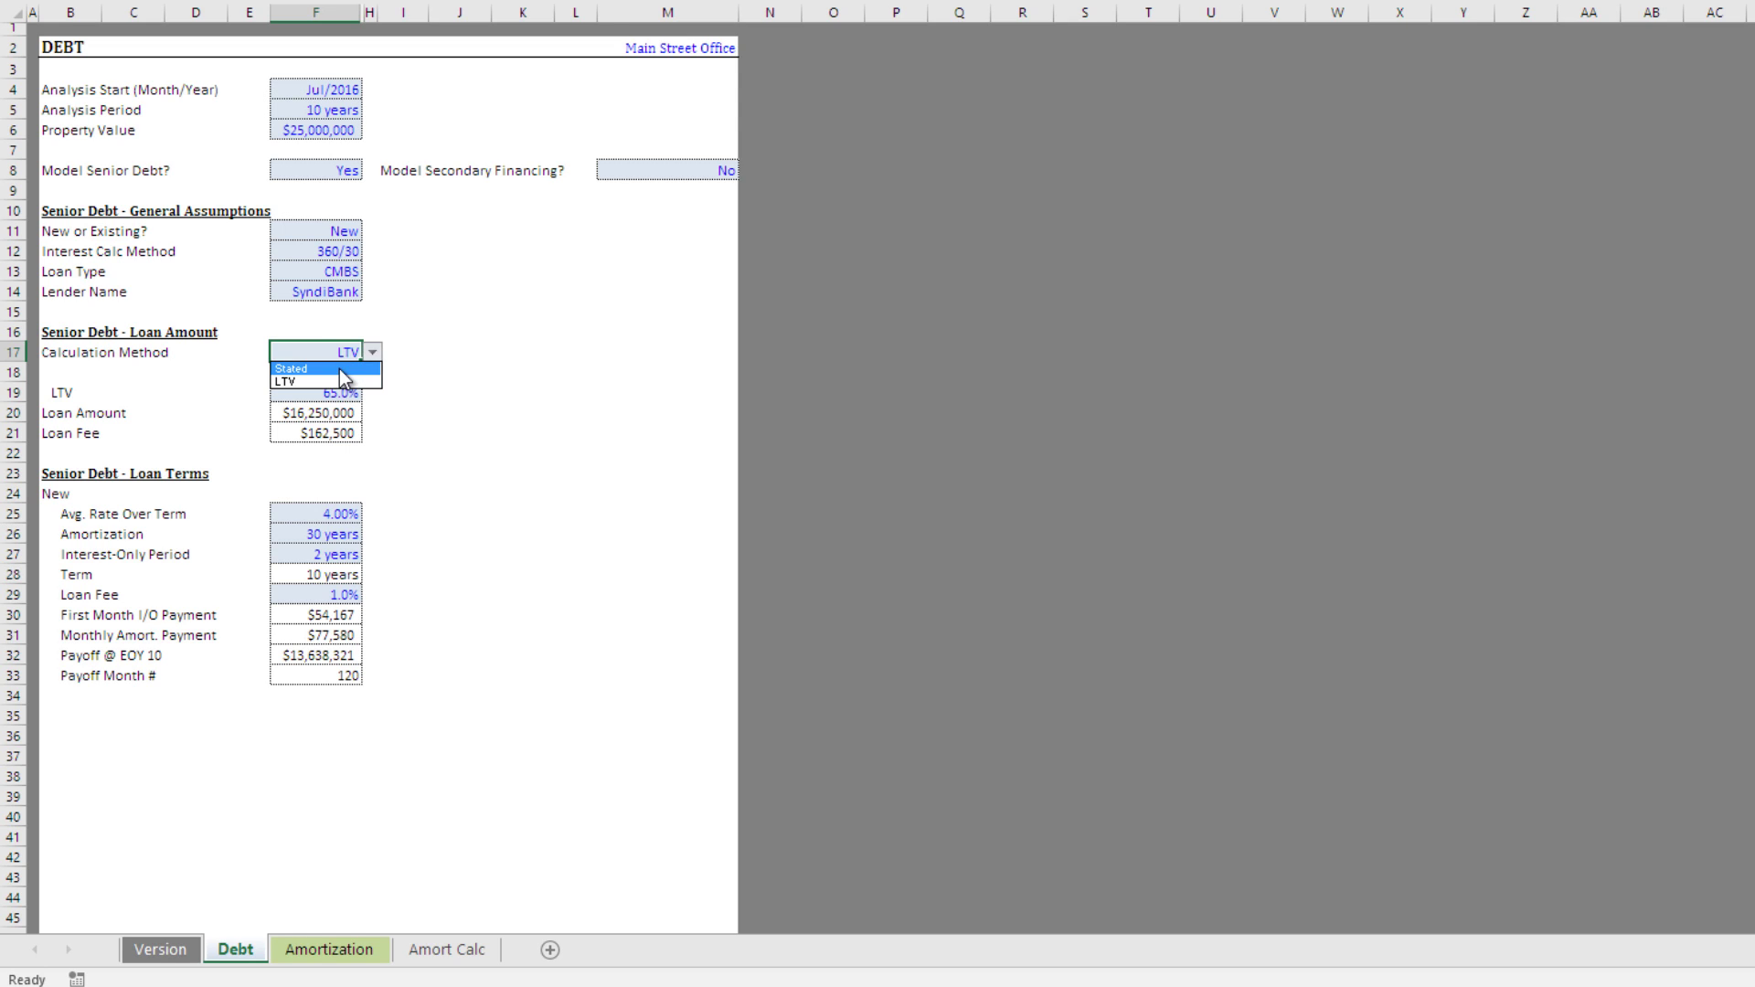
click(340, 369)
click(355, 375)
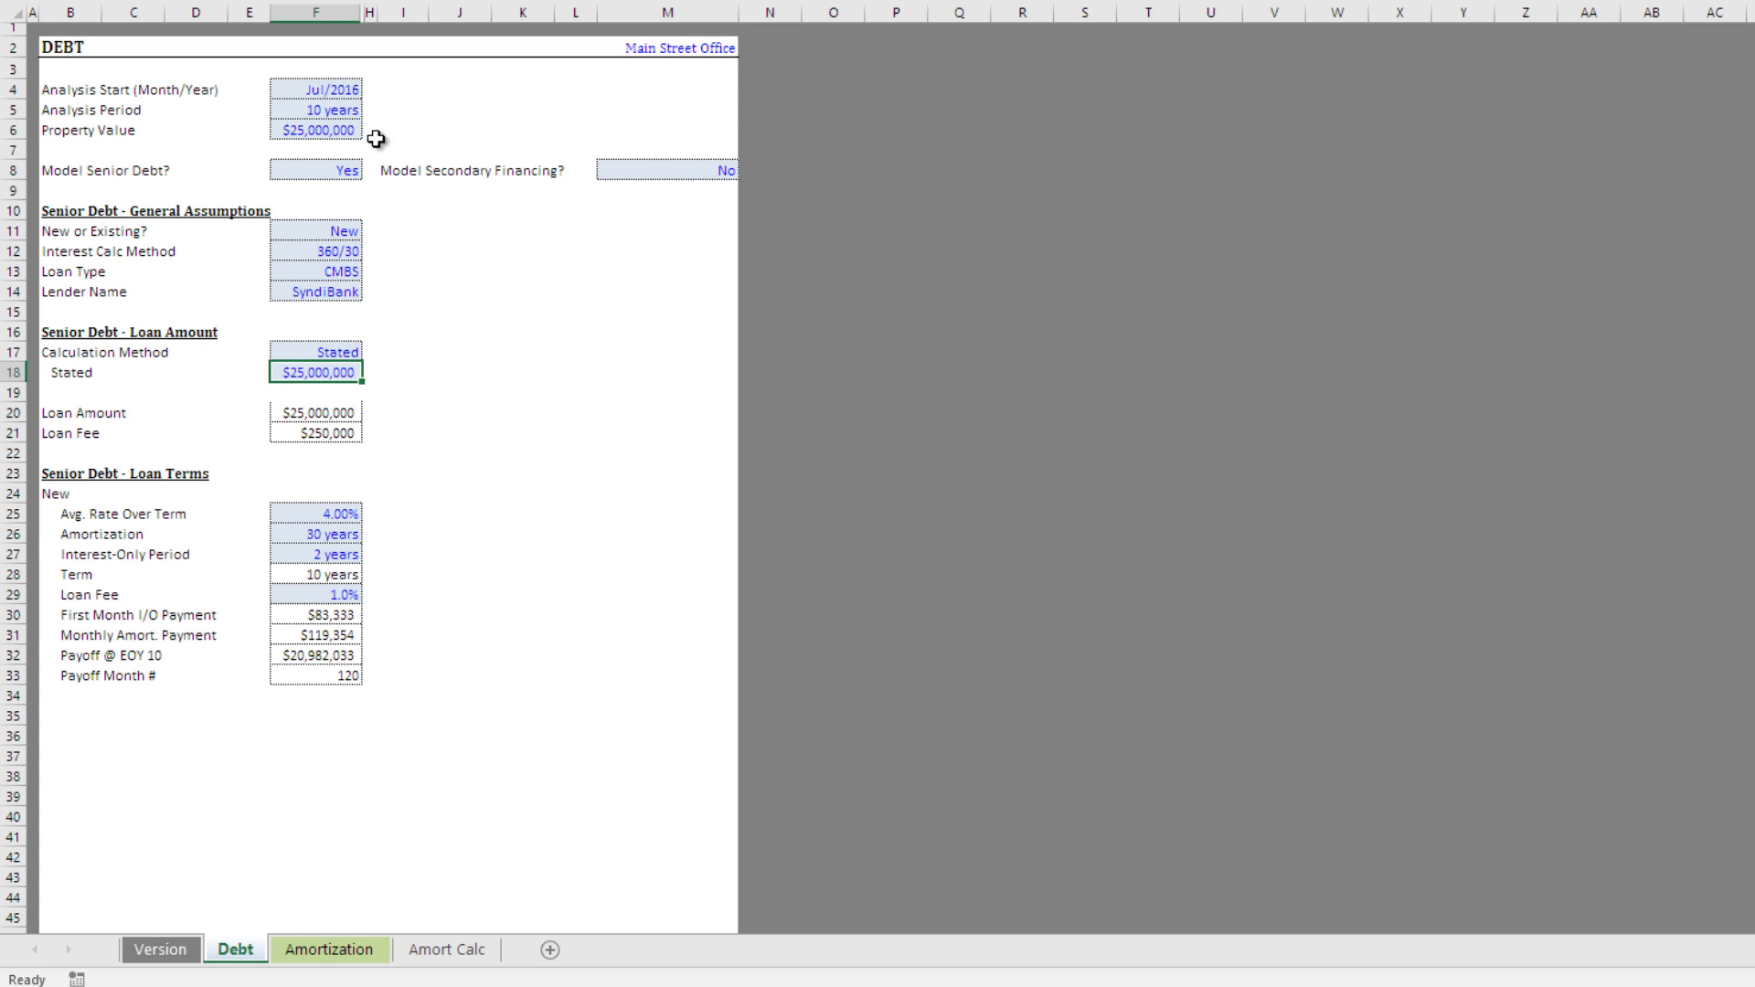
click(353, 348)
click(374, 352)
click(344, 384)
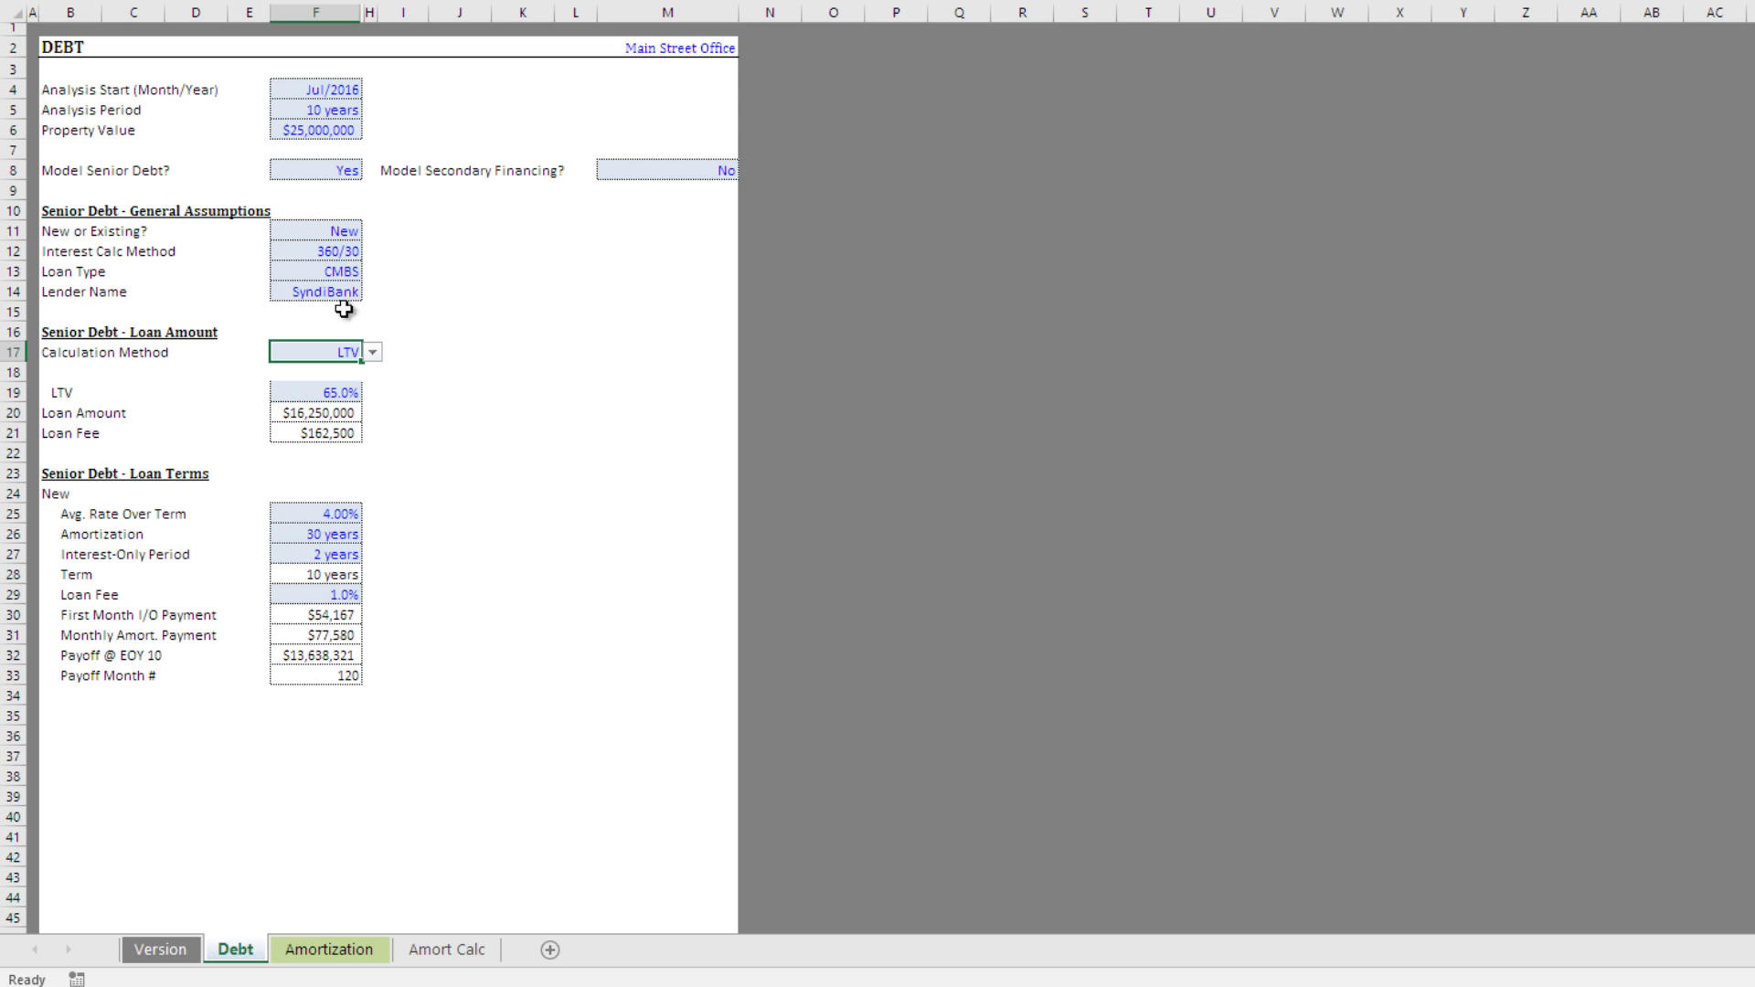
click(334, 395)
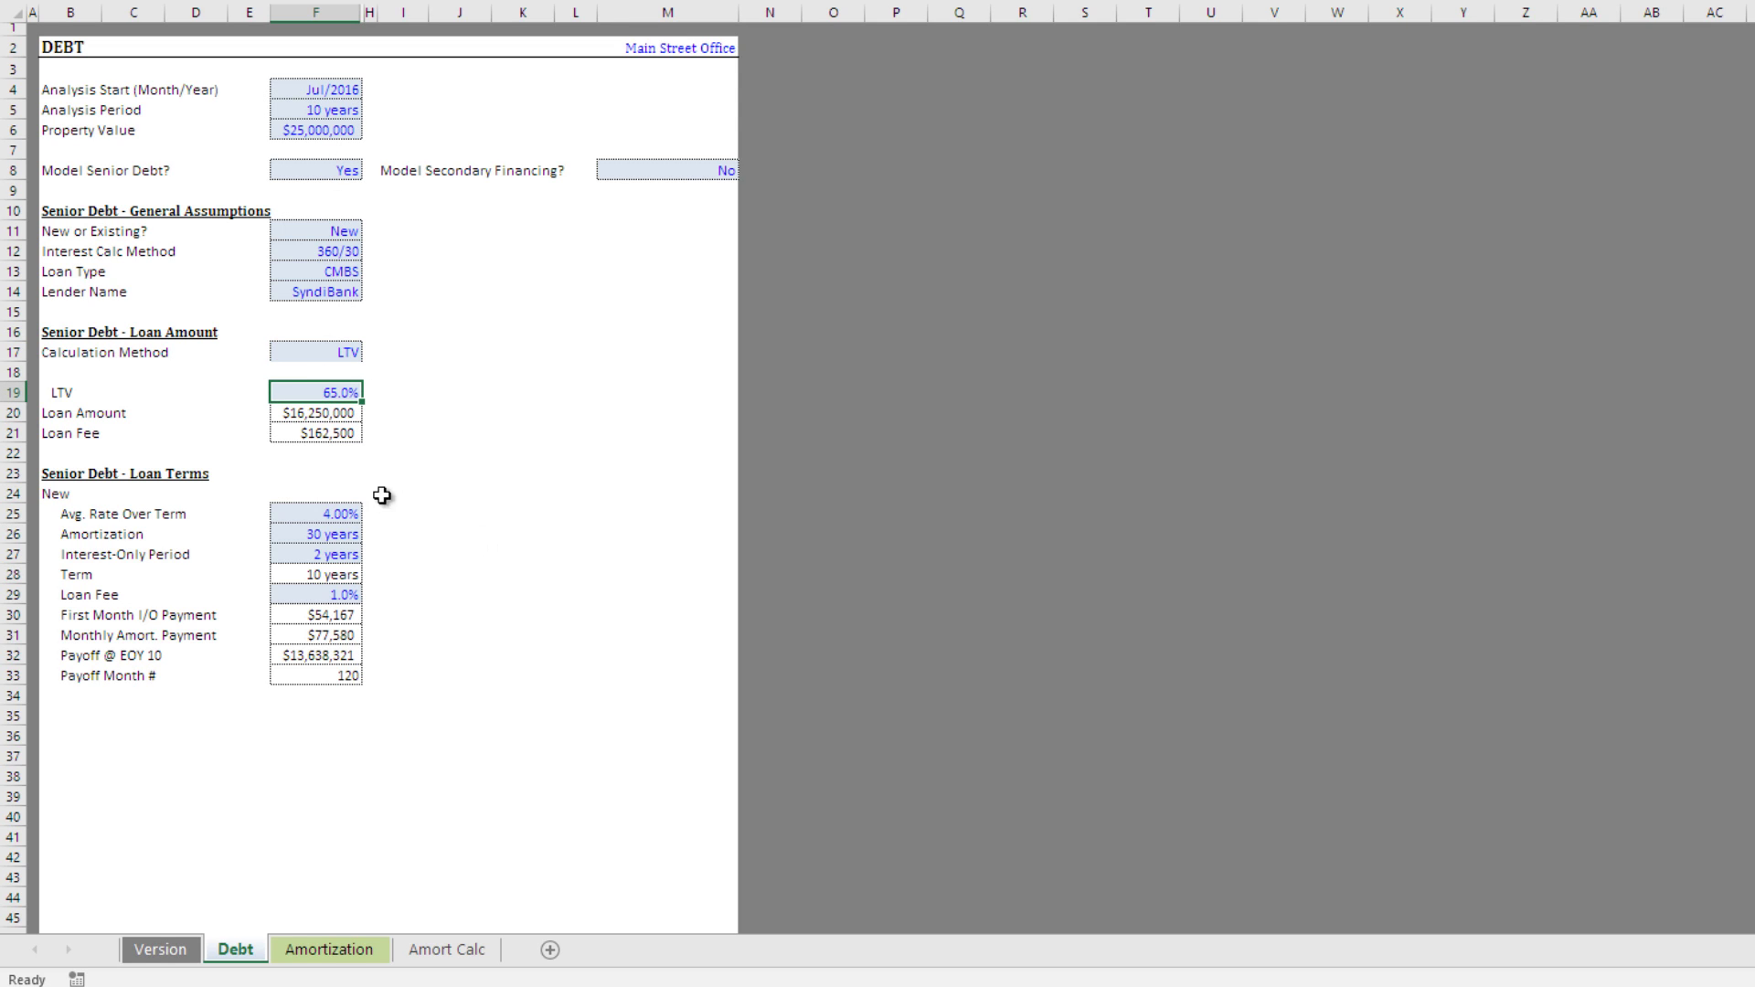
- Change the average rate over term in F25 from 4.00% to 4.25%
scroll(298, 383, down, 1)
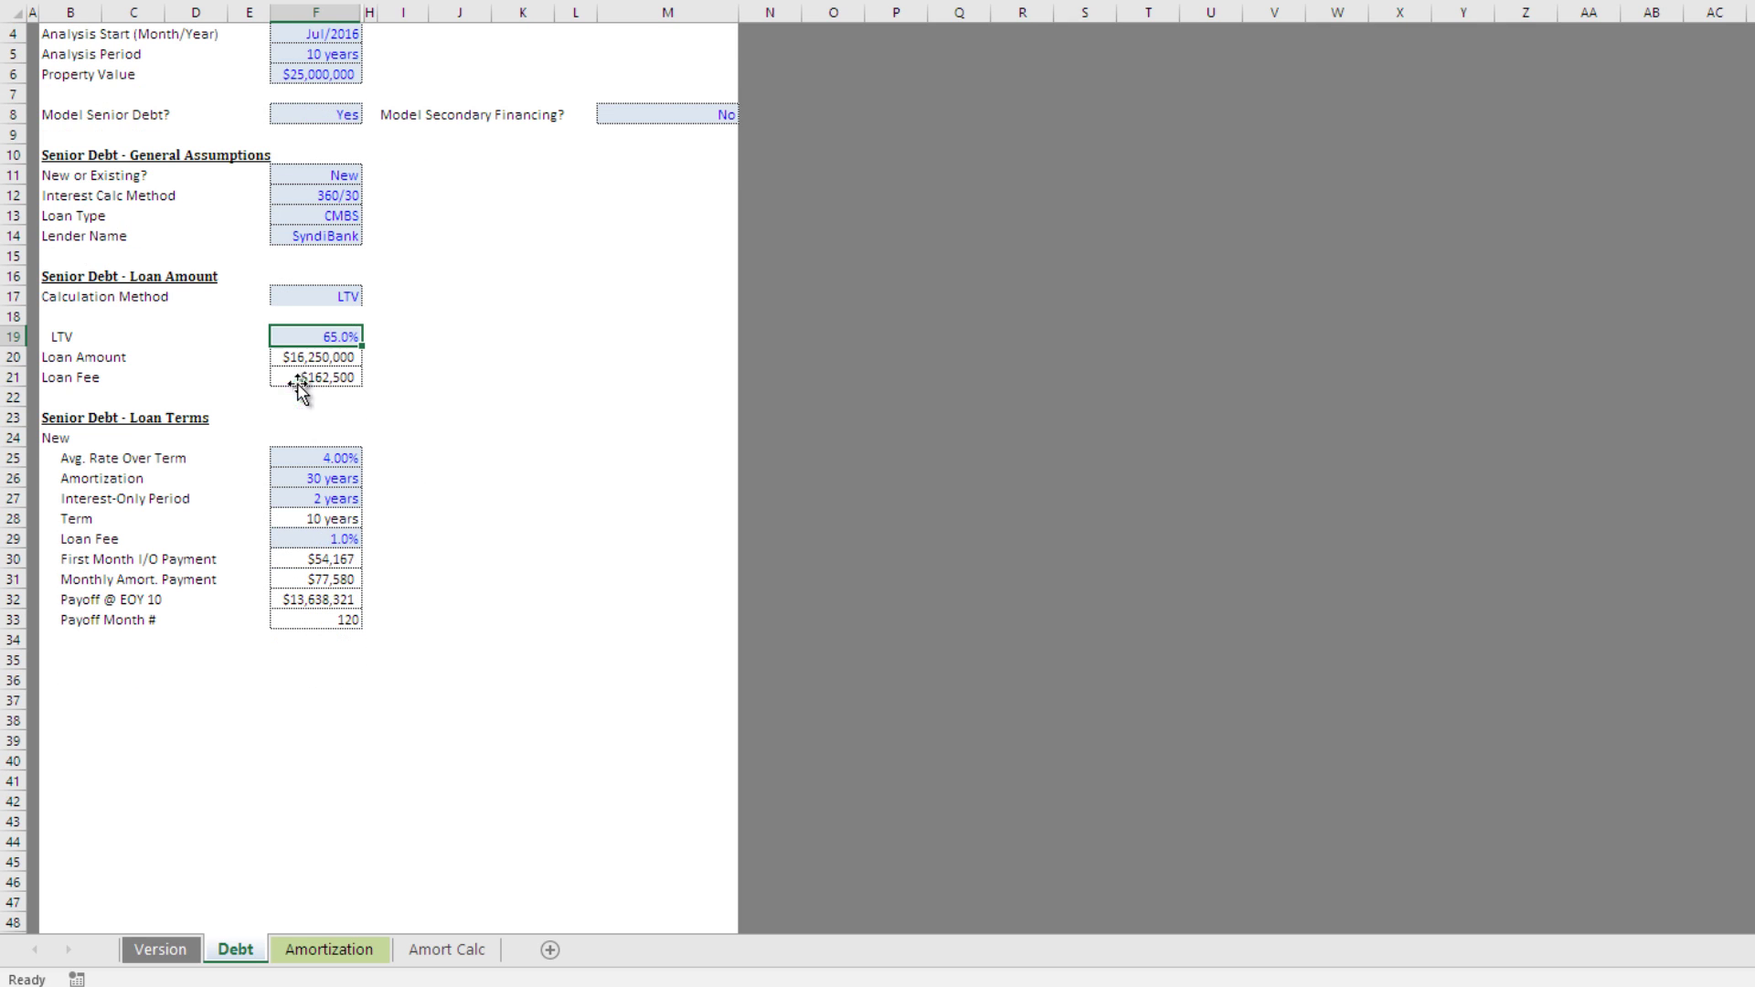
click(320, 458)
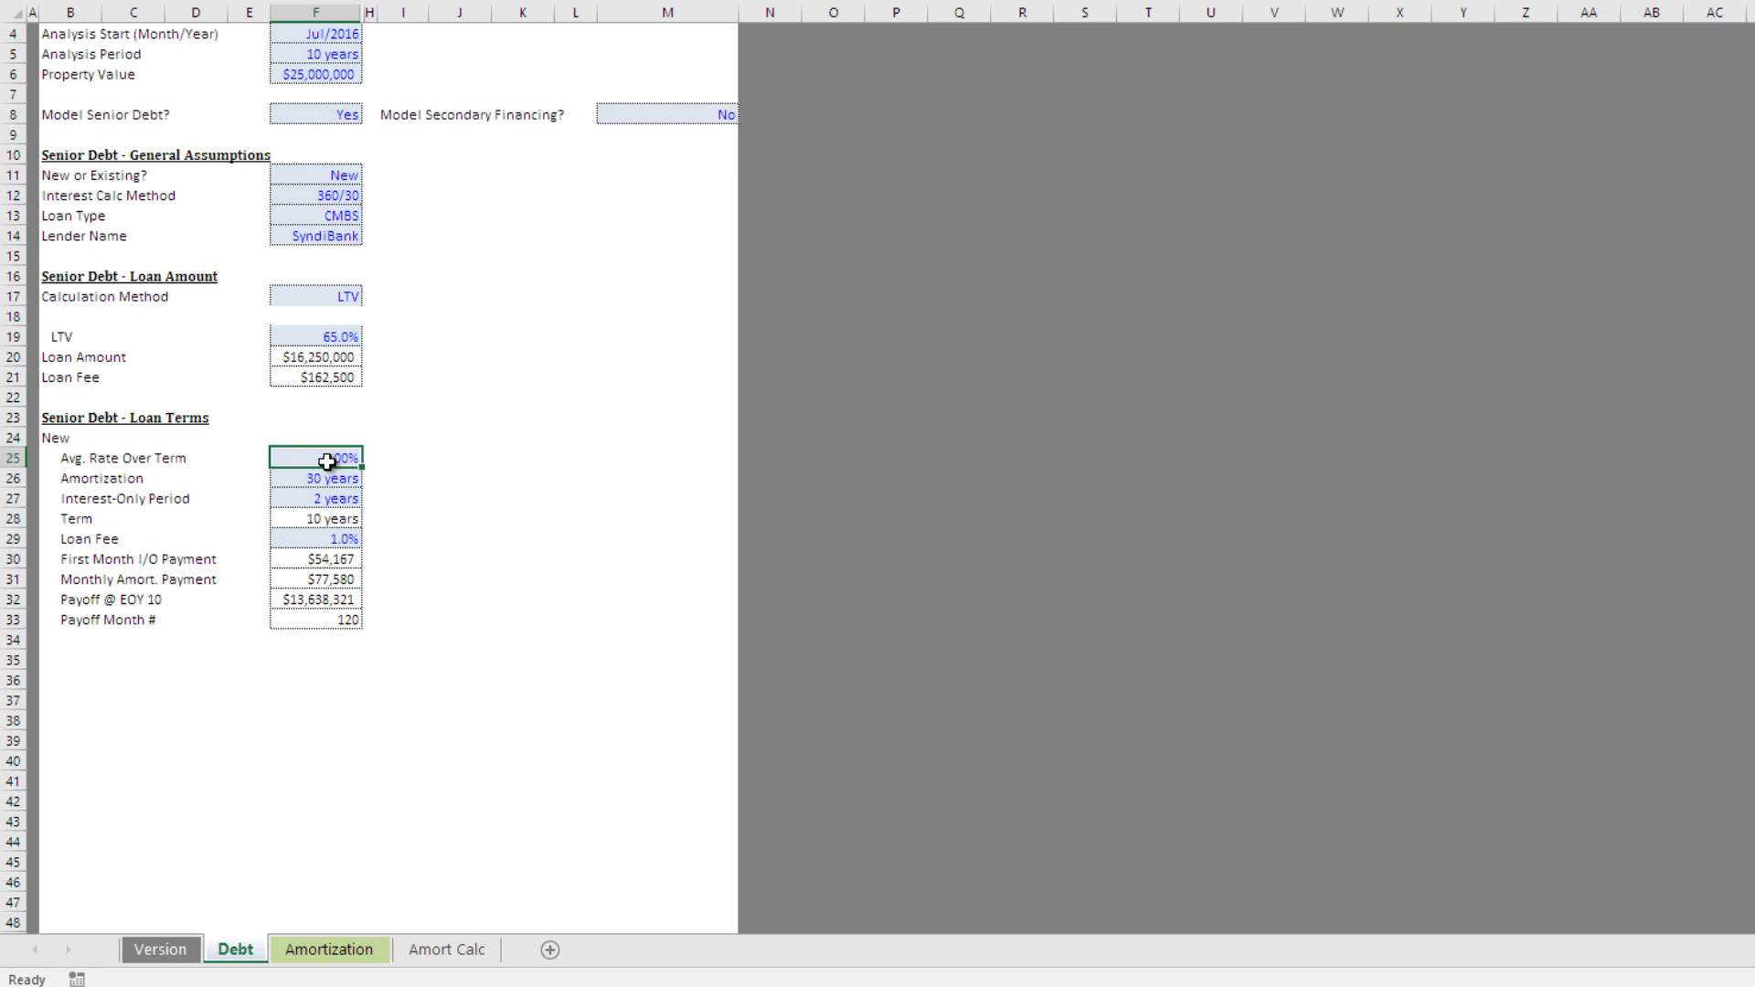
text(4.25)
key(Return)
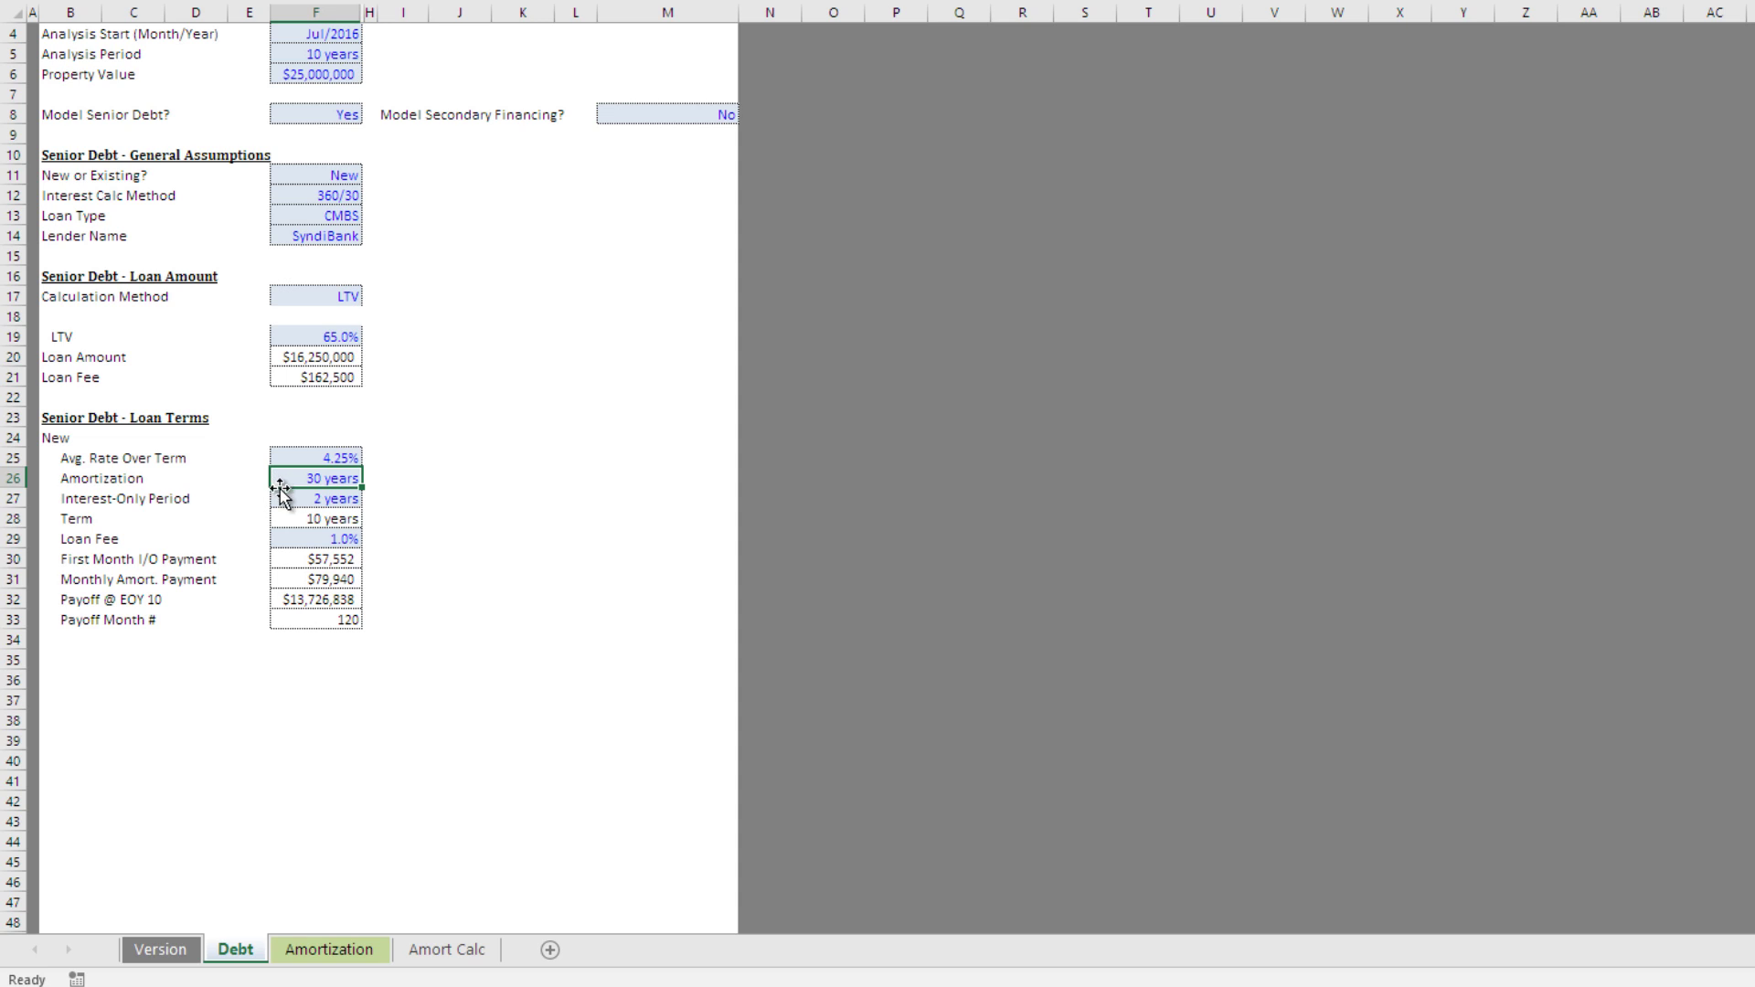
- Enter a 0-year interest-only period and re-confirm the 30-year amortization
click(317, 498)
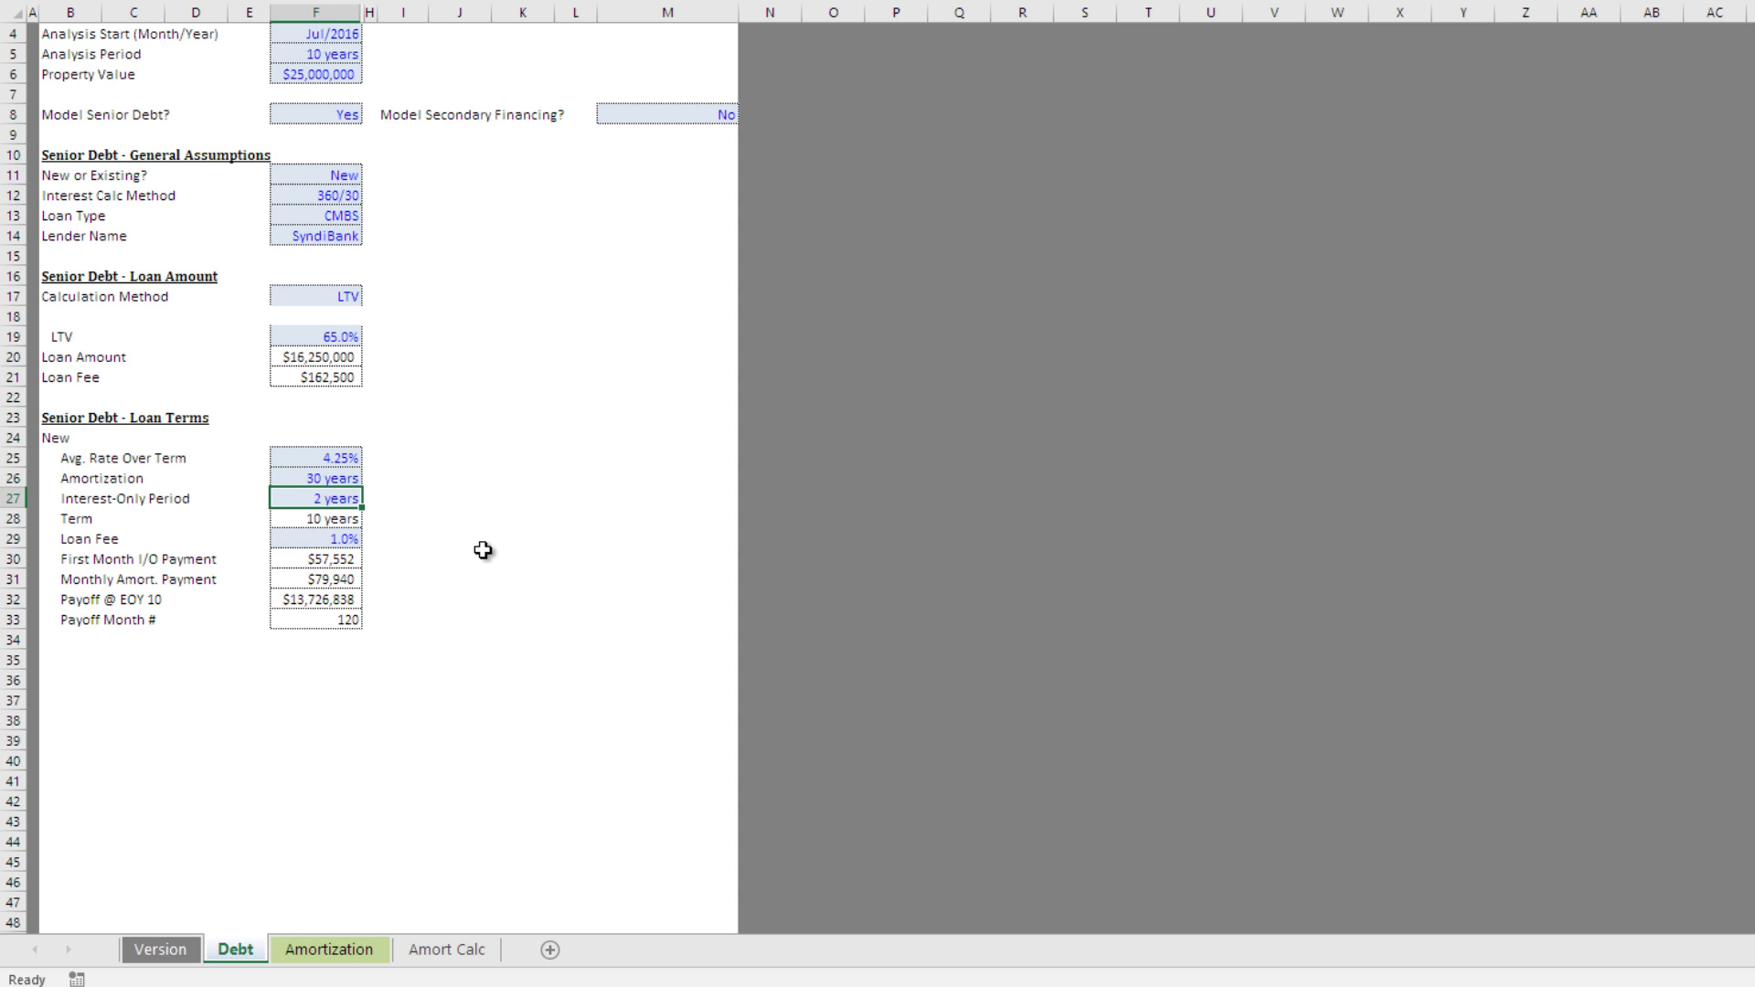
text(0)
key(Return)
key(Up)
key(Up)
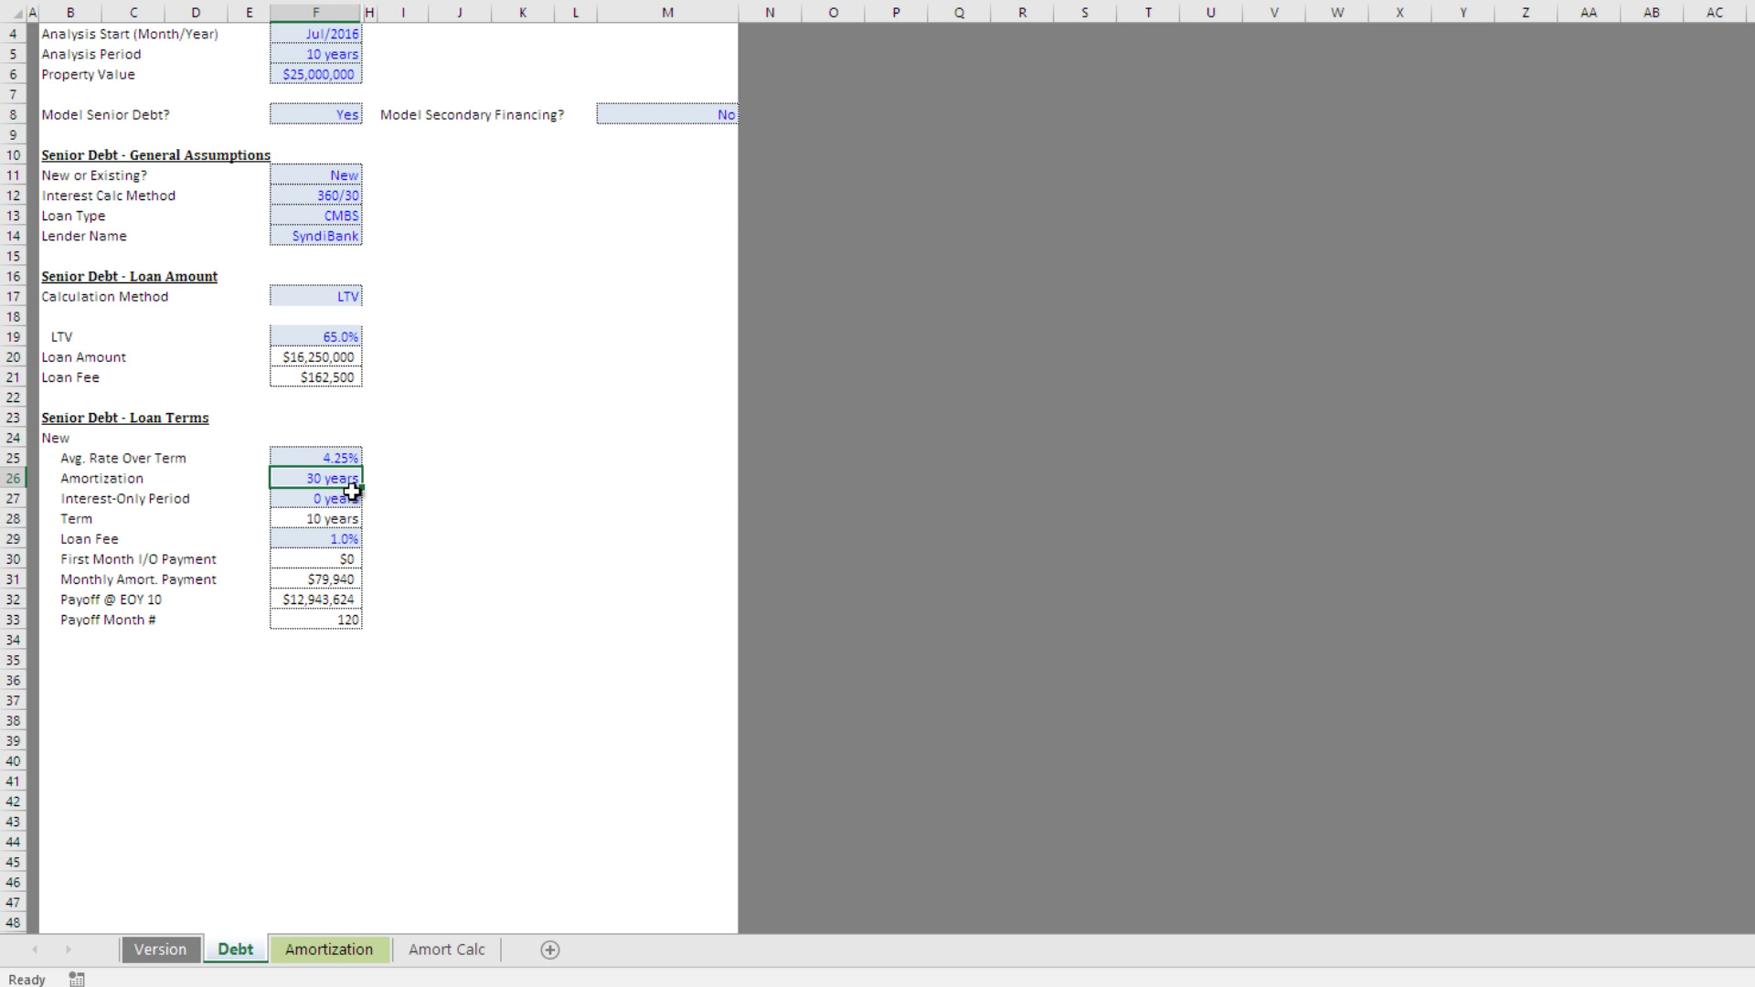
text(30)
key(Return)
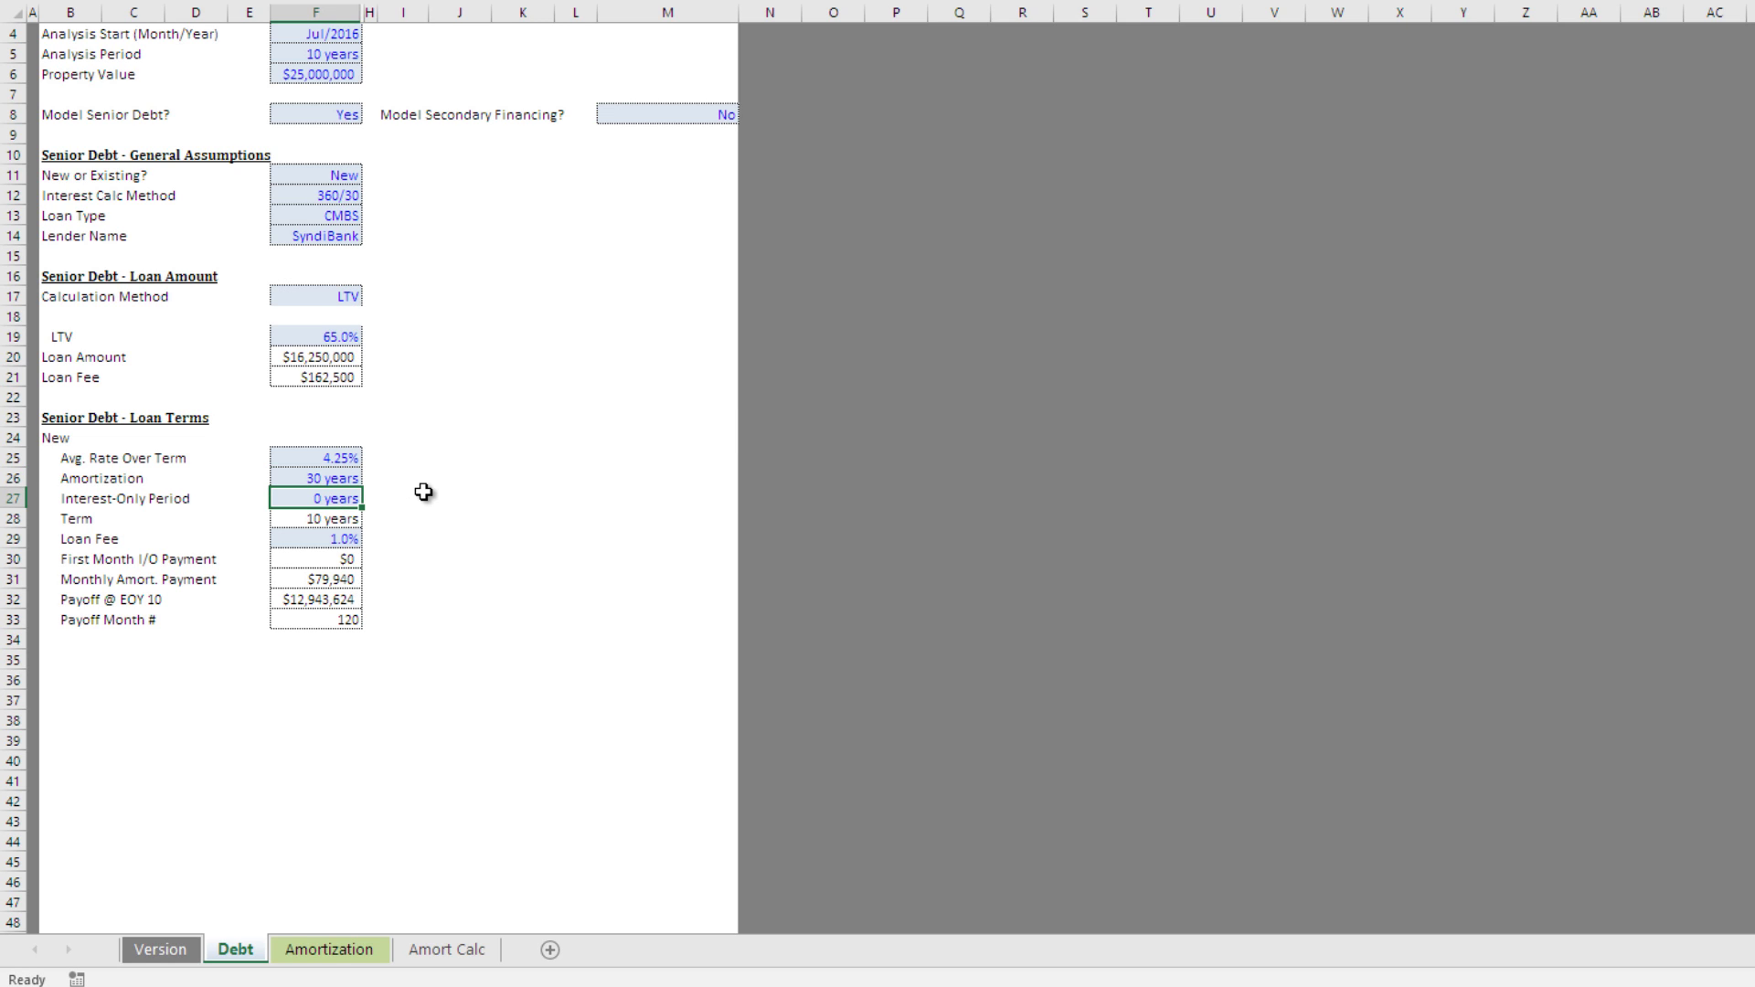
key(Return)
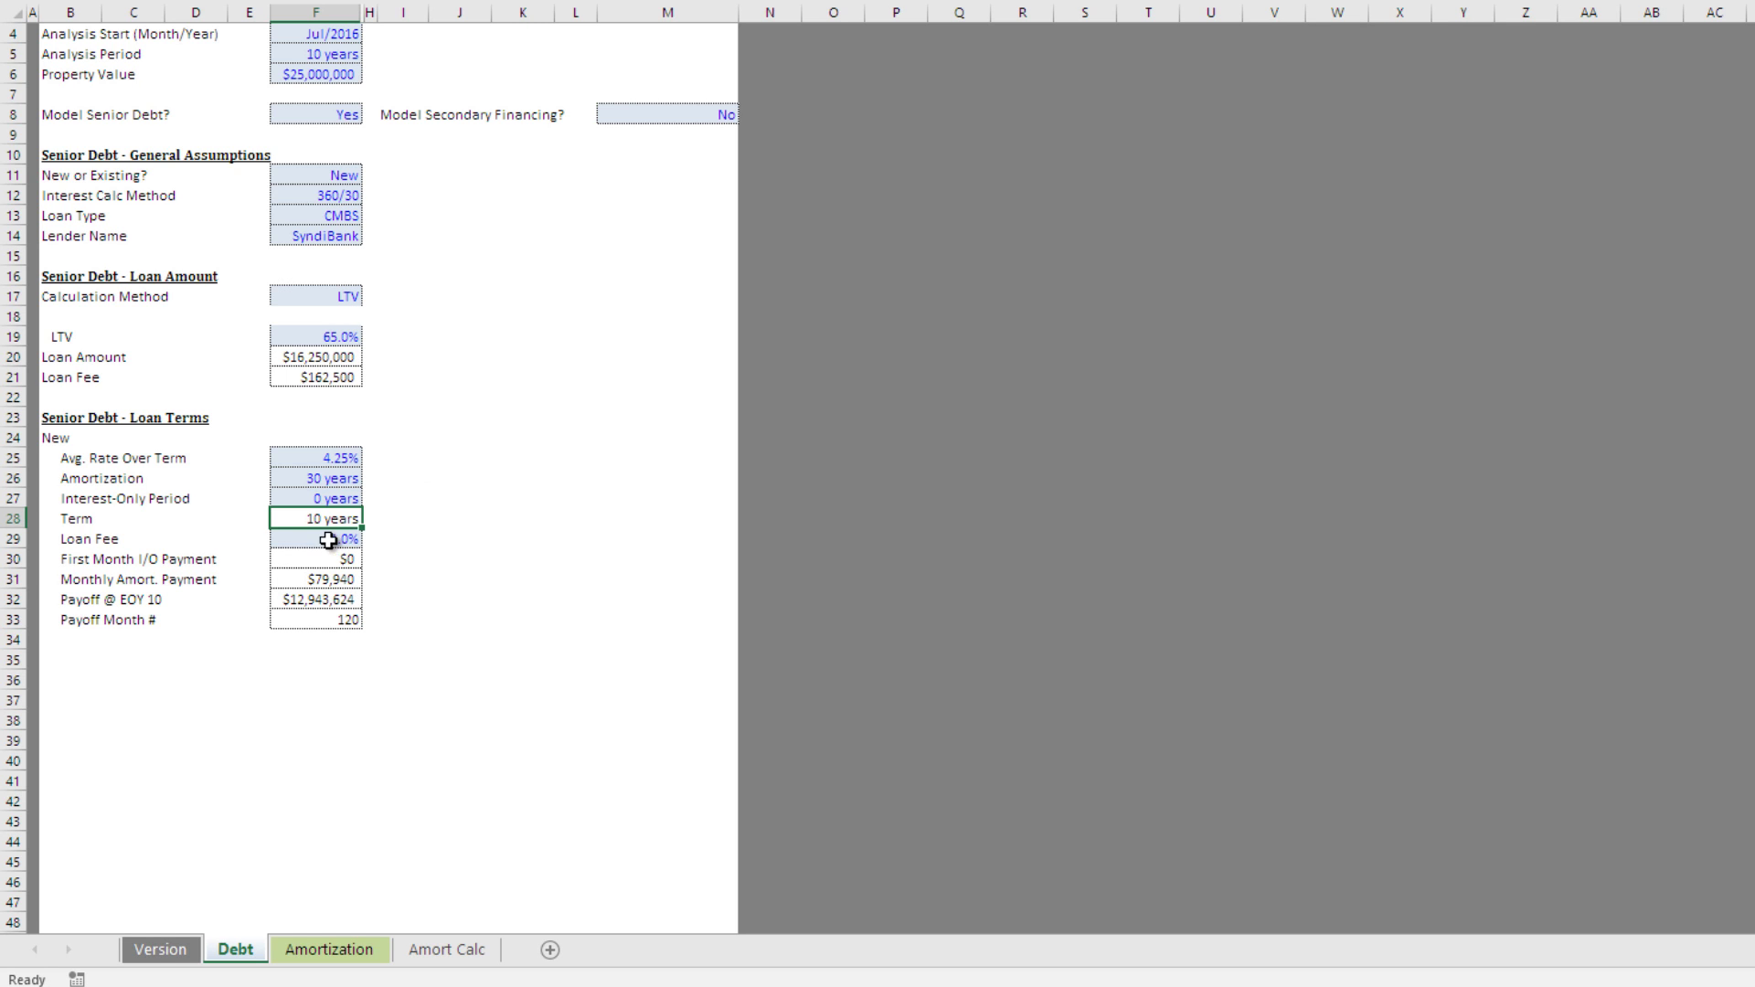
- Set the interest-only period to 3 years and check the loan fee
scroll(365, 516, up, 1)
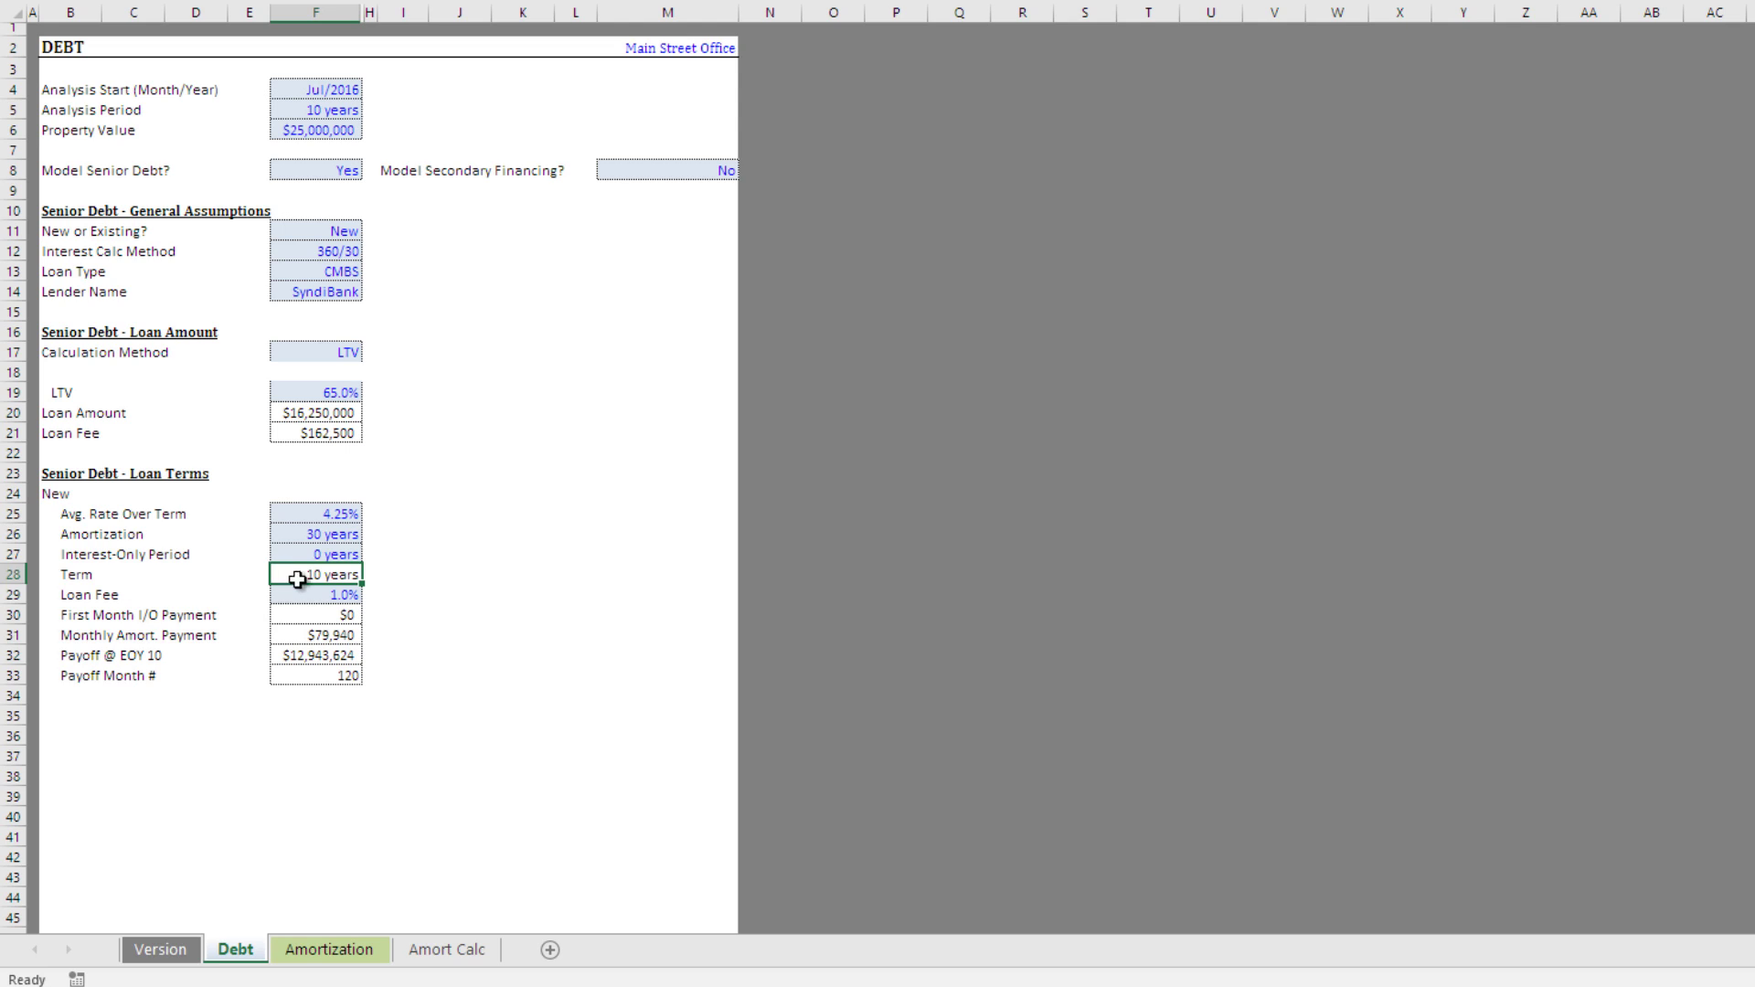
key(Up)
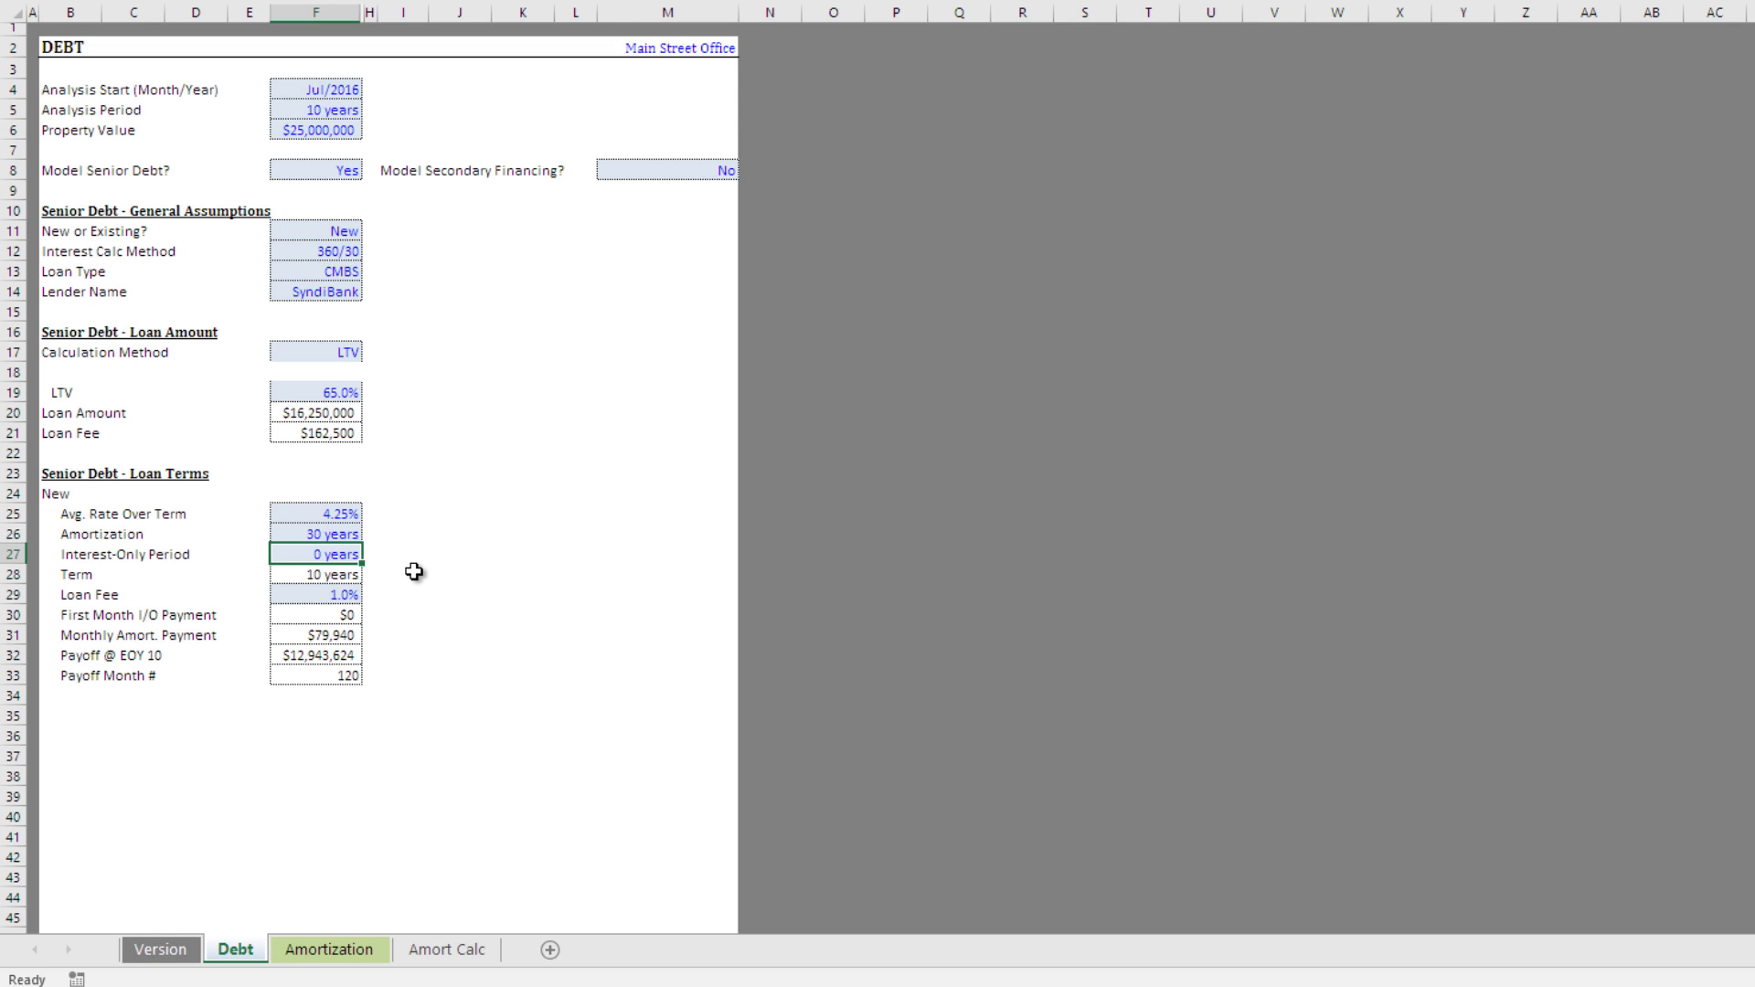
text(3)
key(Return)
key(Up)
click(348, 594)
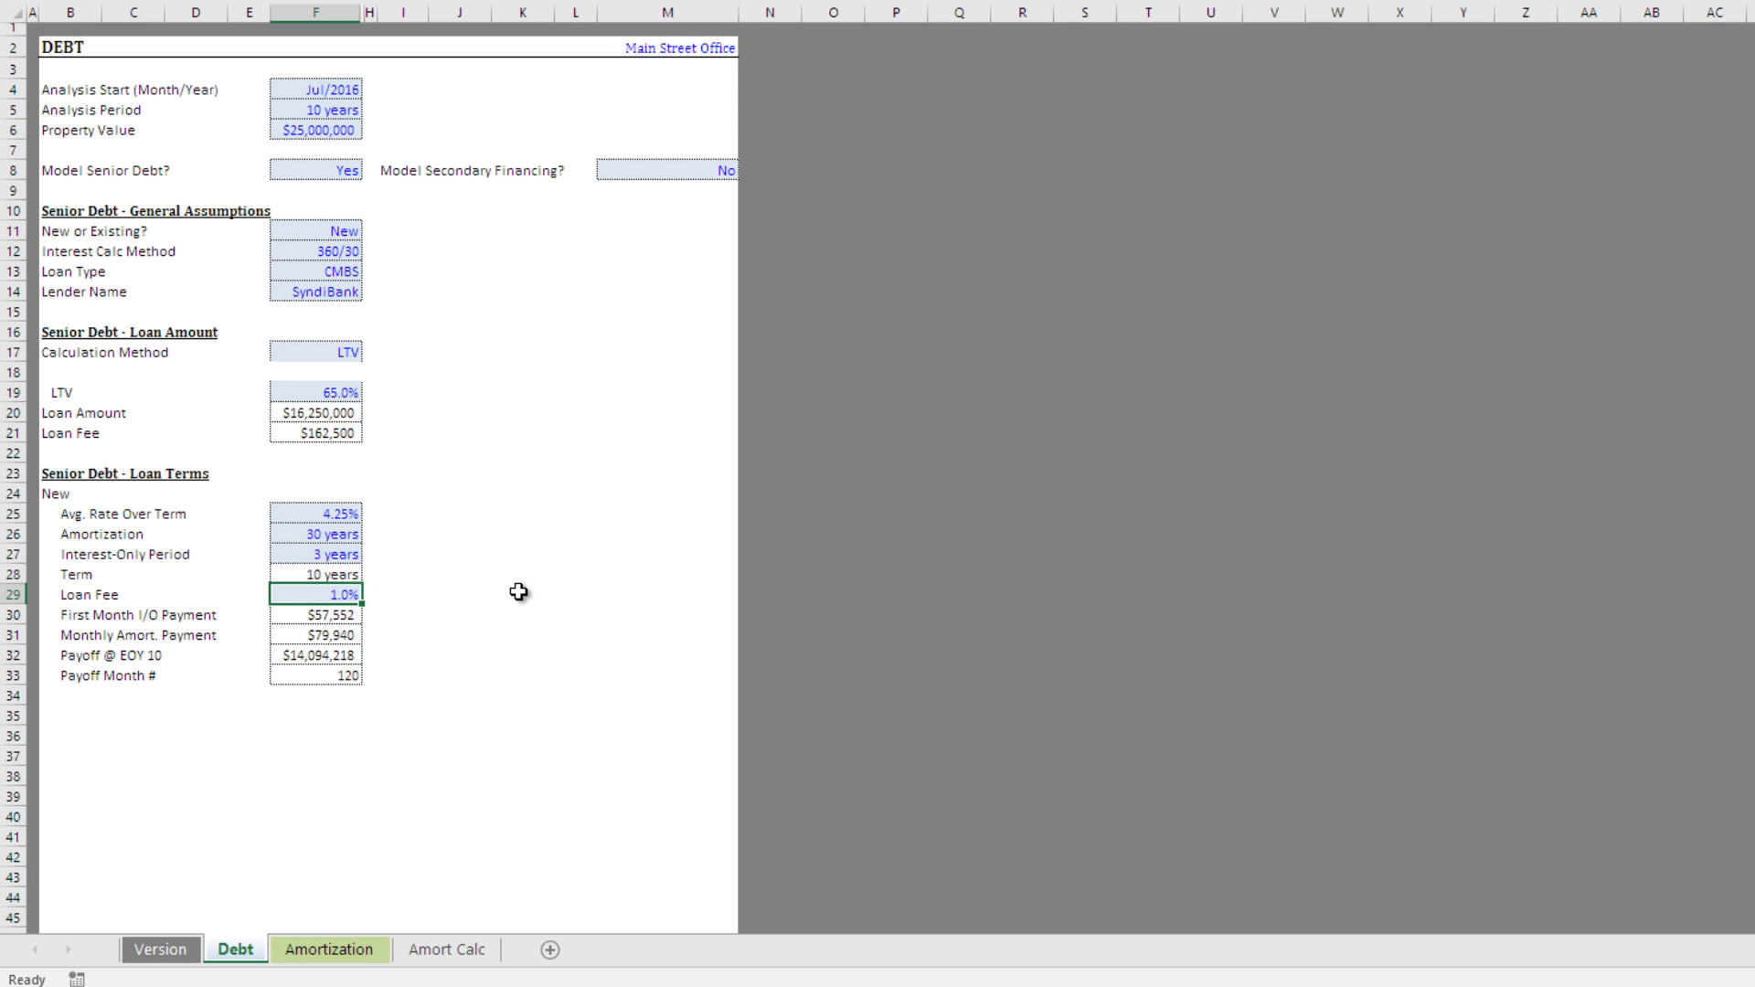
key(Down)
key(Up)
click(350, 953)
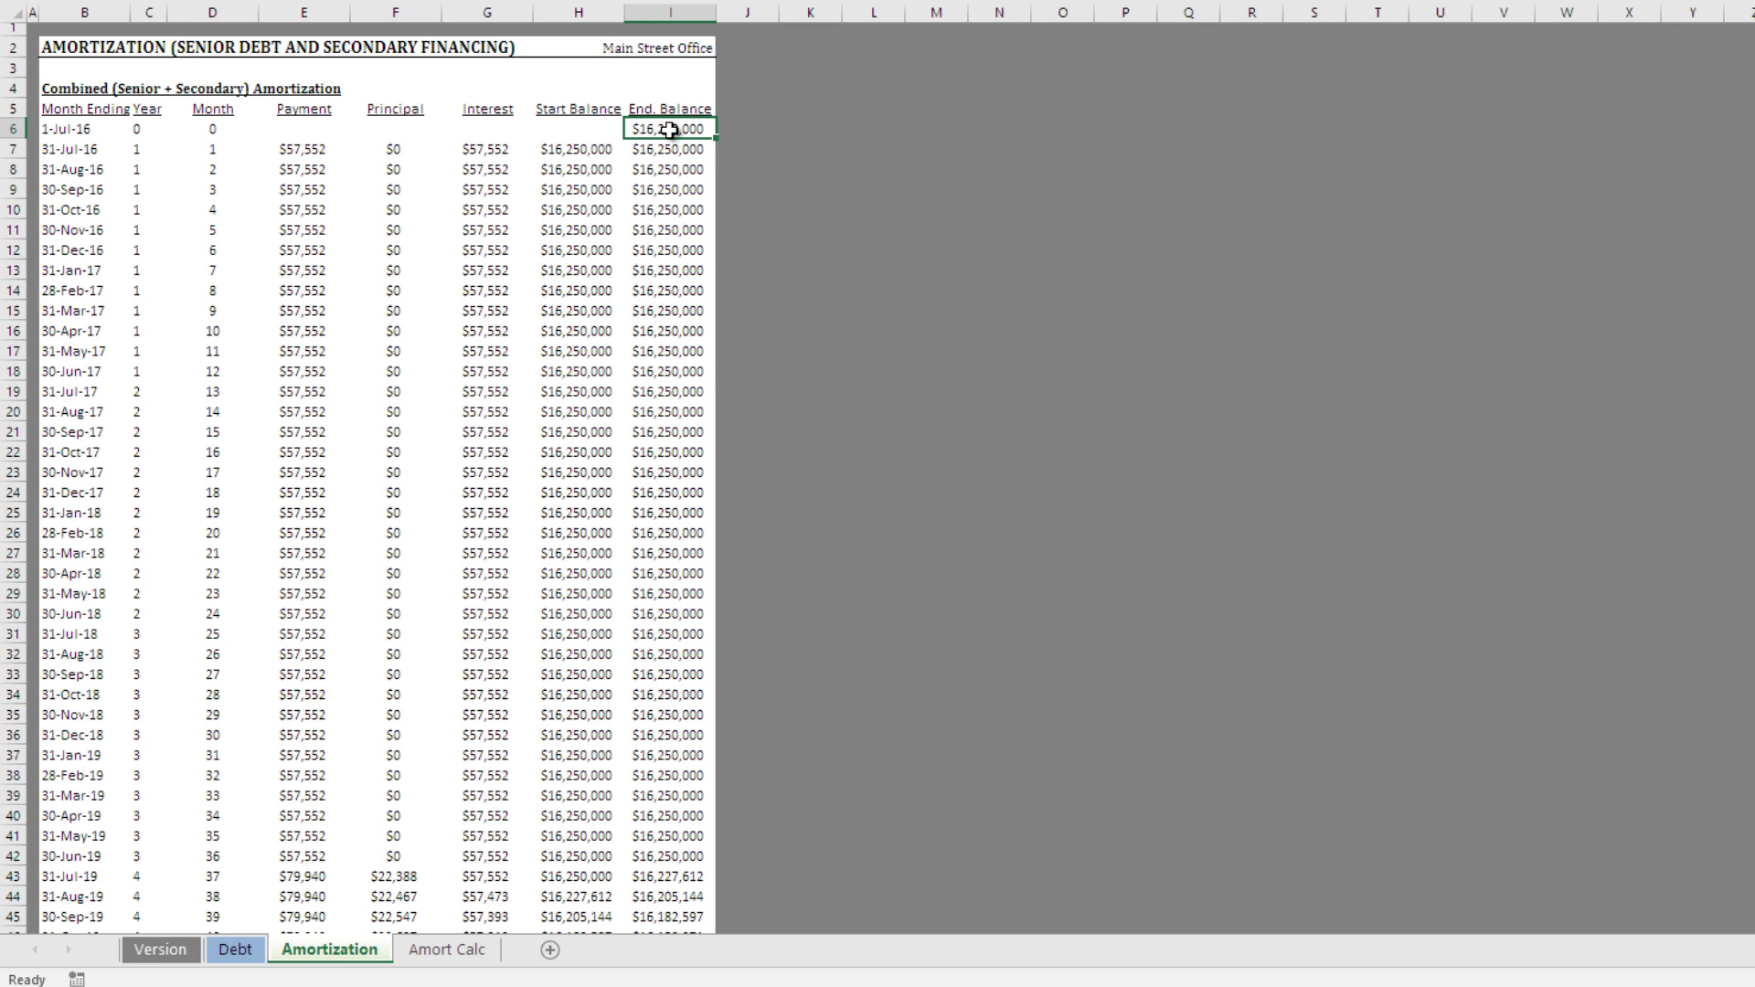
click(234, 950)
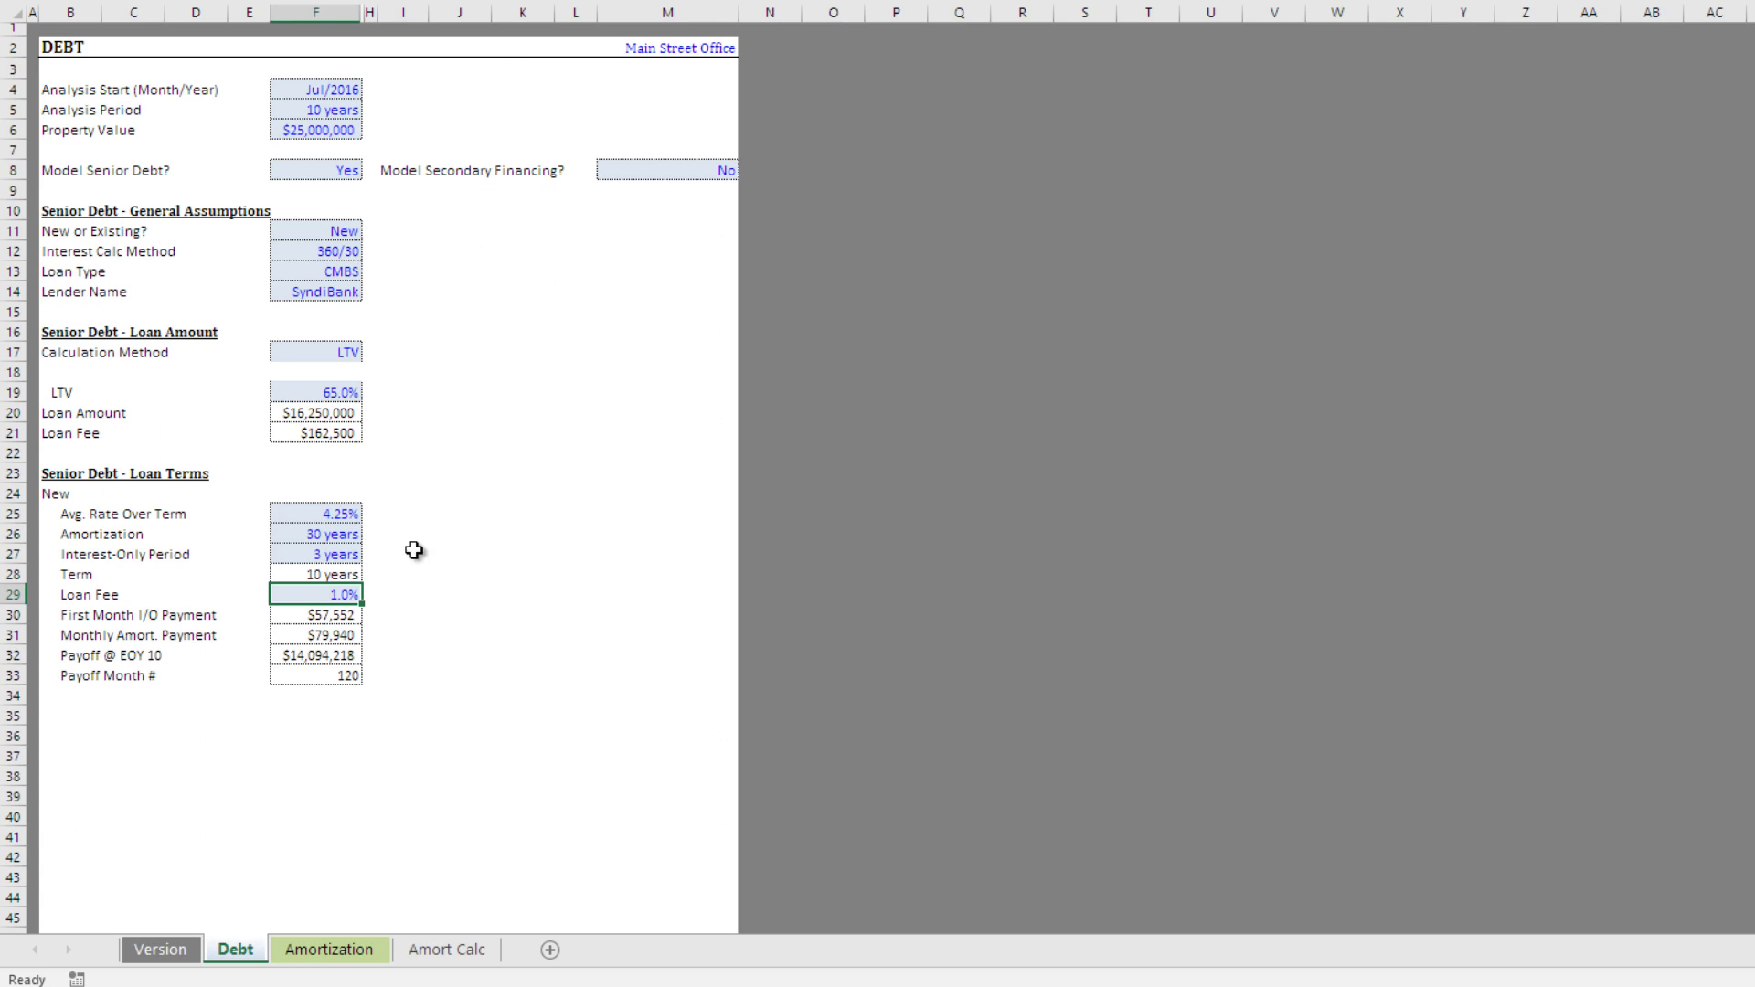
click(325, 415)
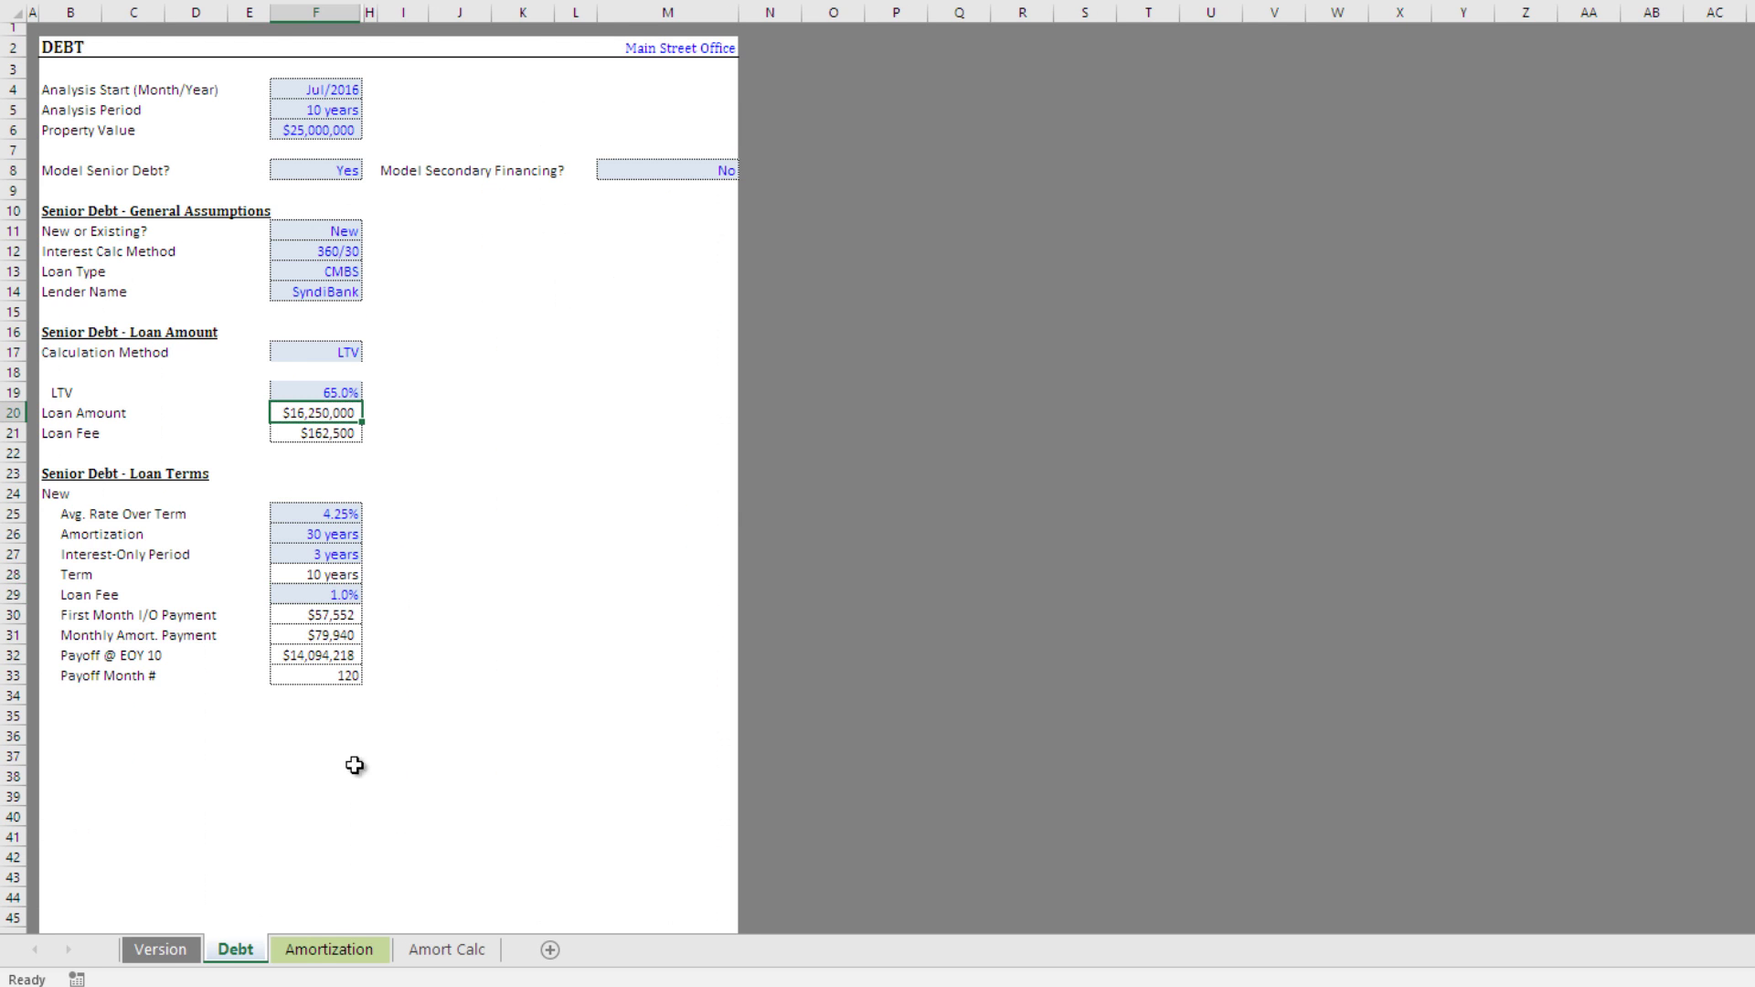
click(313, 950)
scroll(636, 227, down, 1)
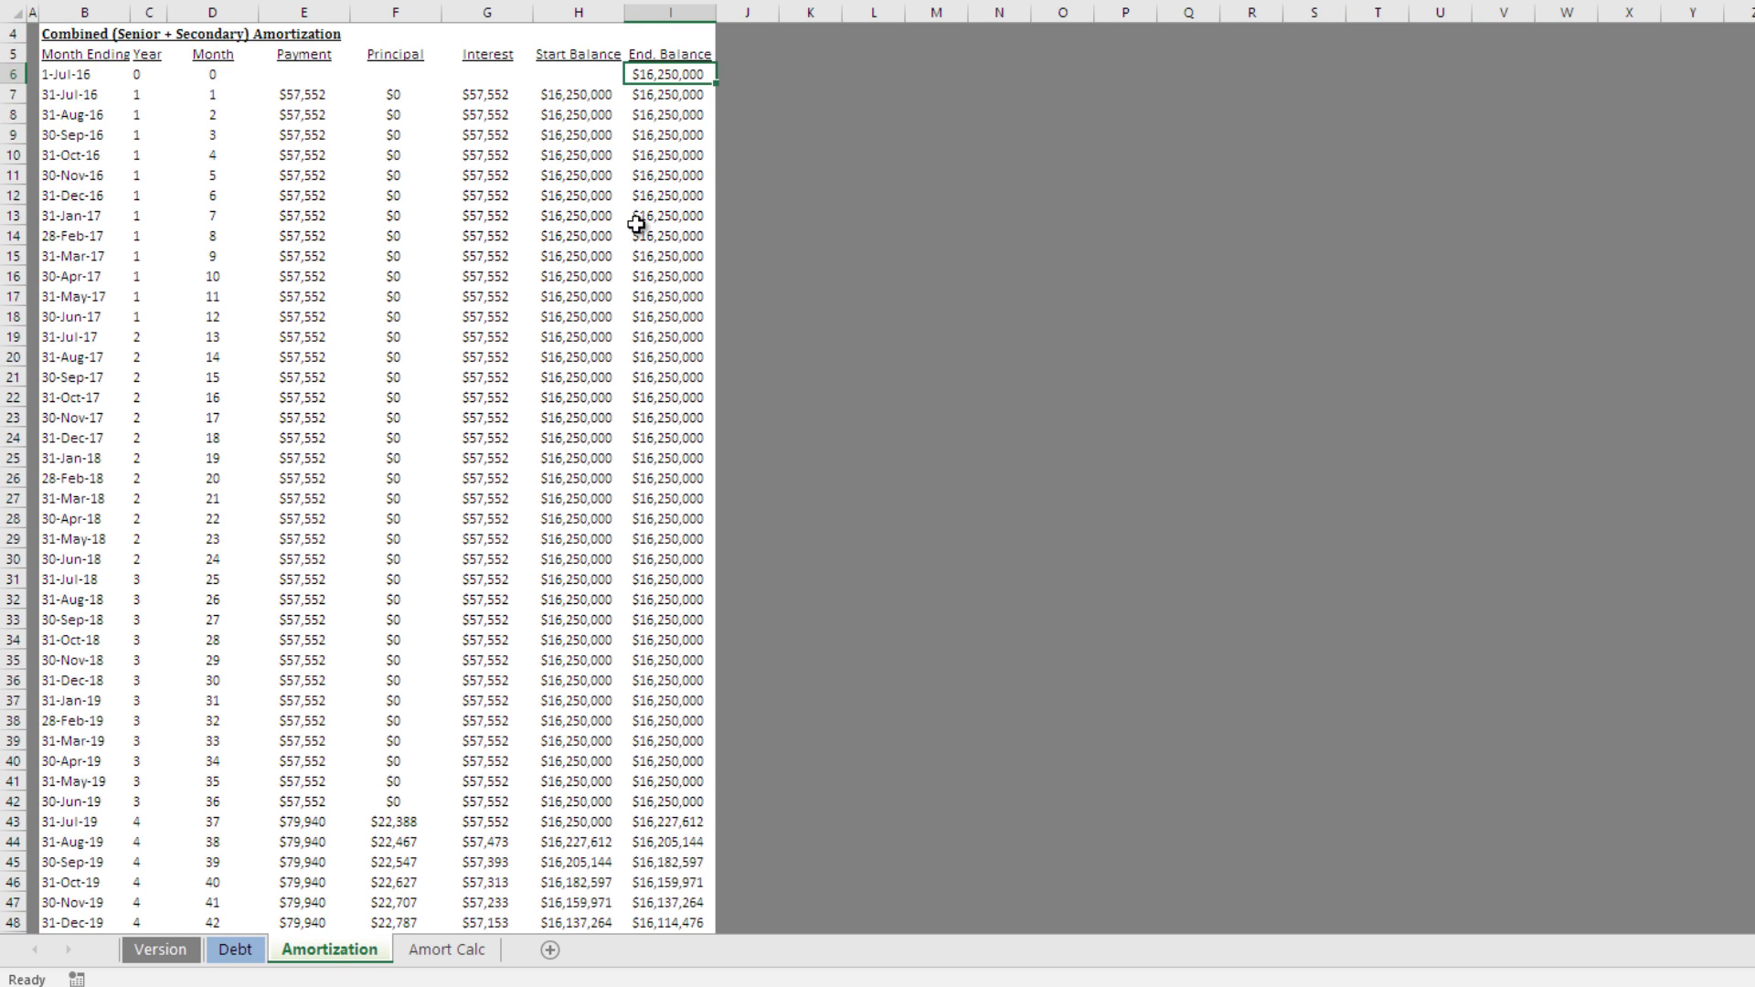
scroll(636, 228, down, 2)
drag(210, 435, 208, 672)
click(207, 675)
click(649, 678)
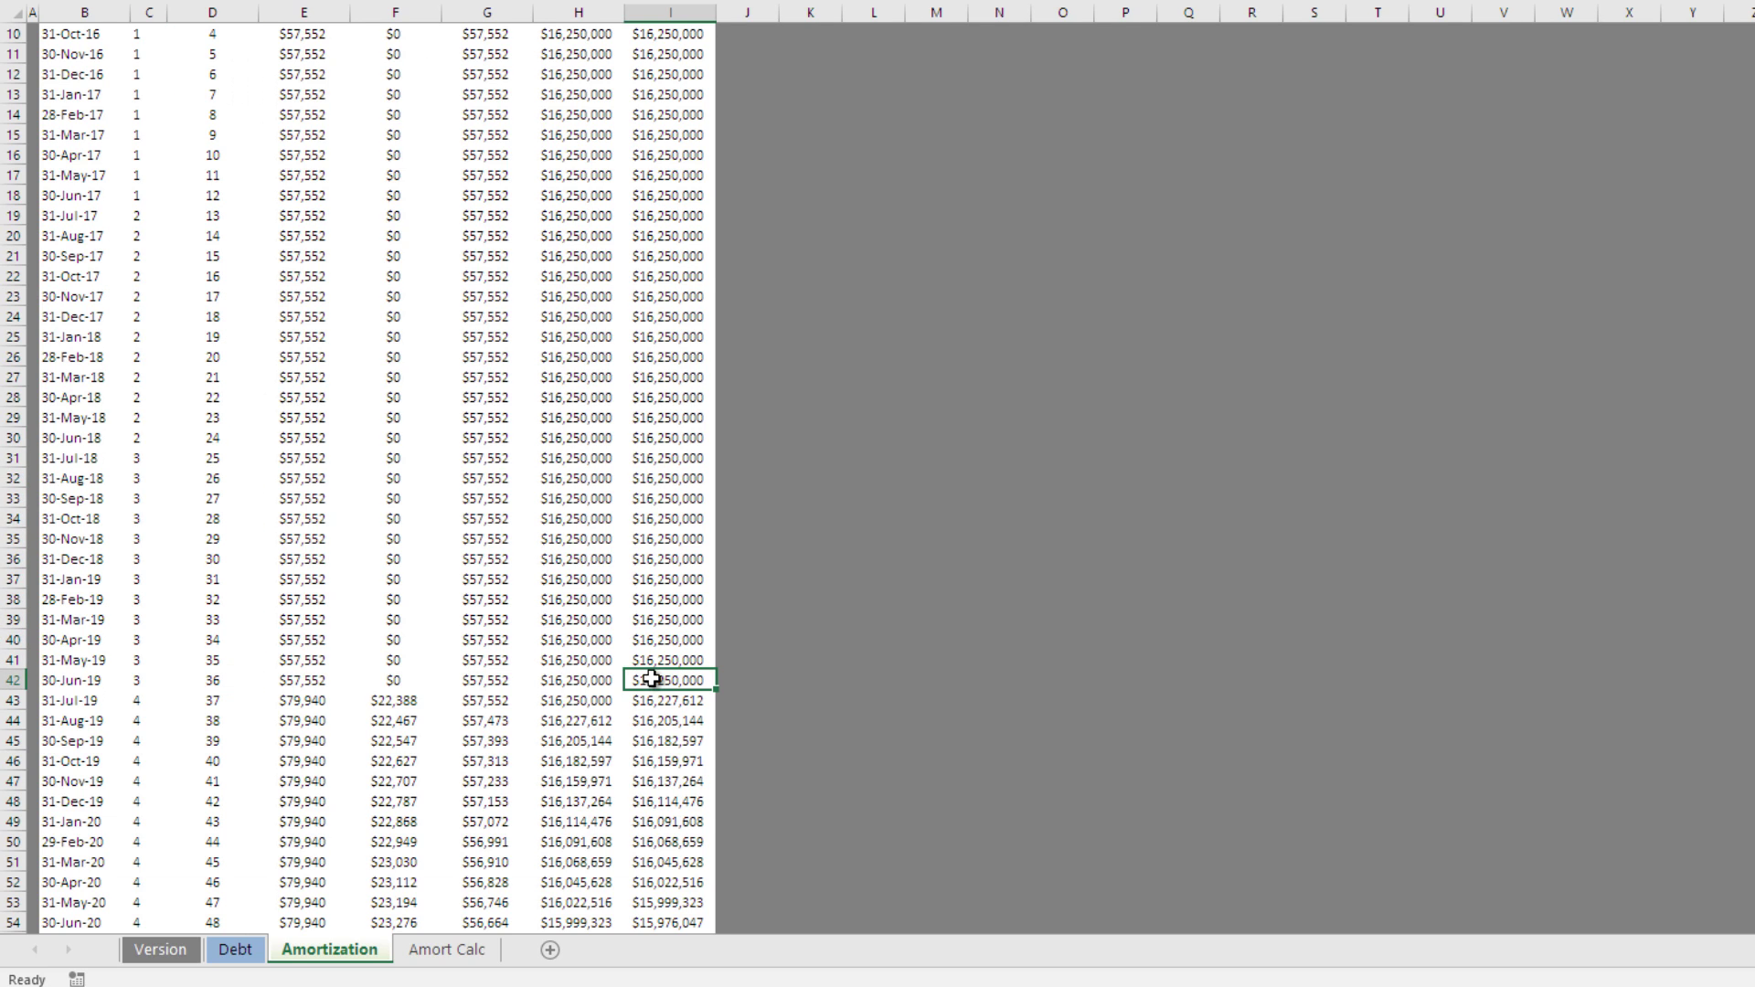
click(386, 678)
click(468, 676)
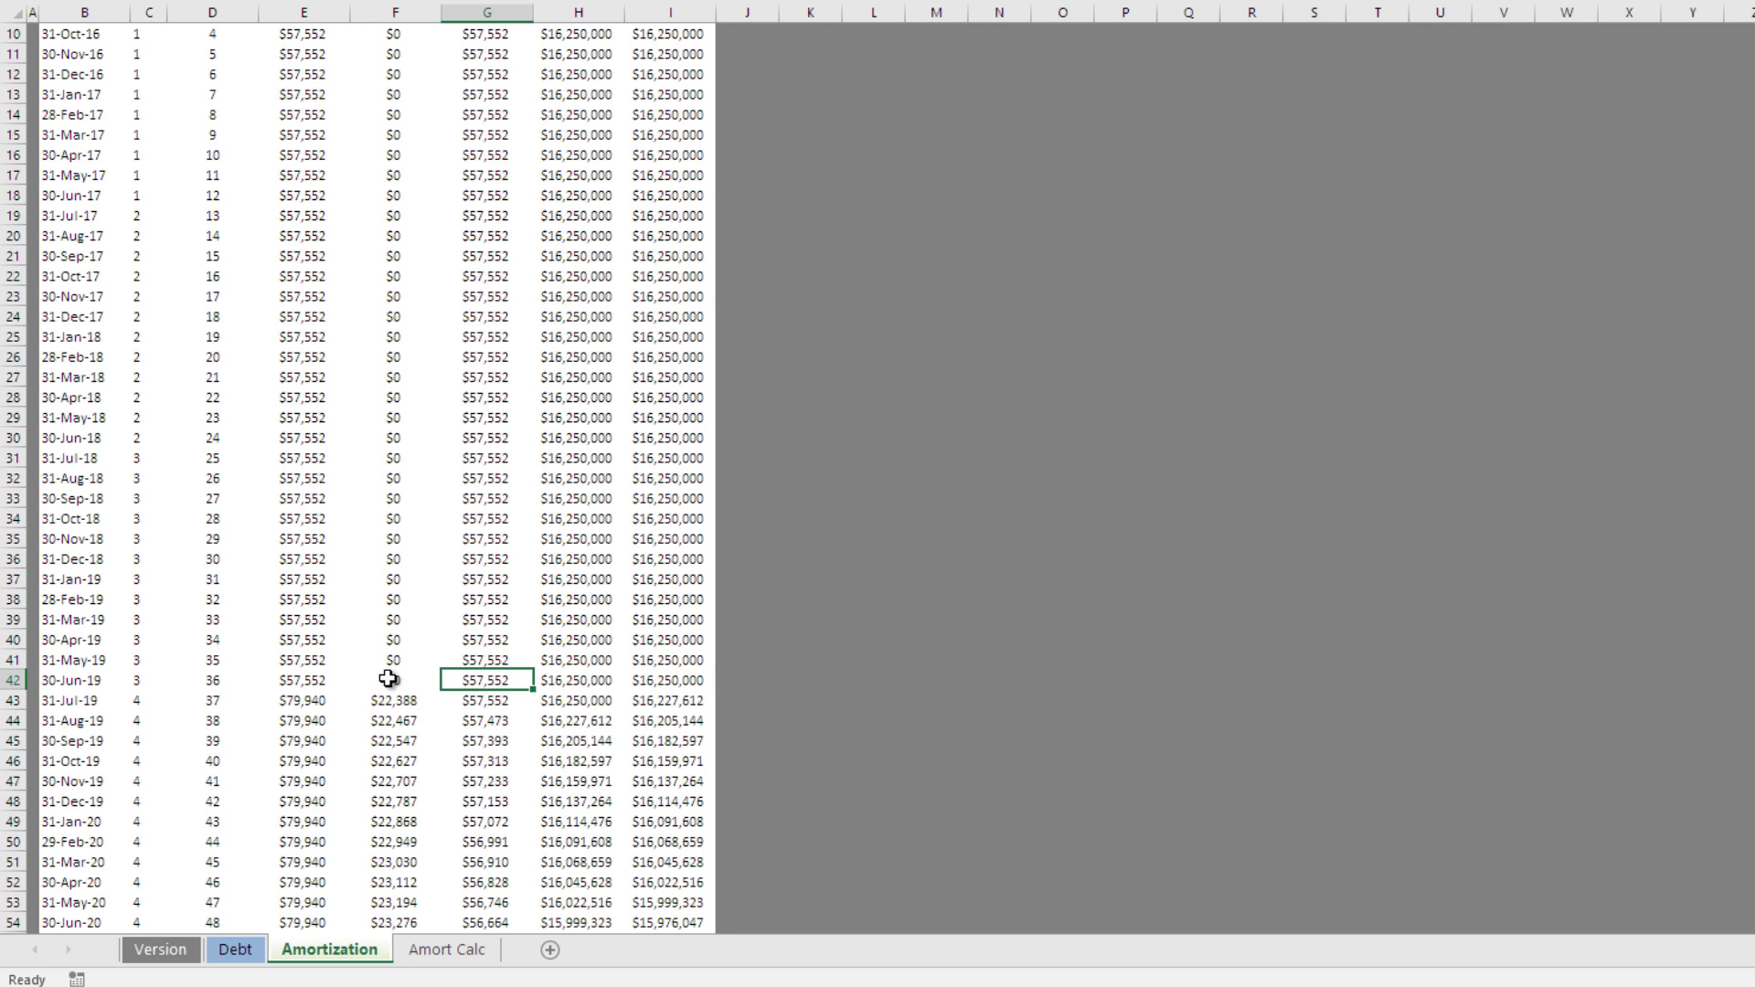
click(315, 700)
scroll(314, 654, down, 1)
click(406, 639)
scroll(405, 630, down, 2)
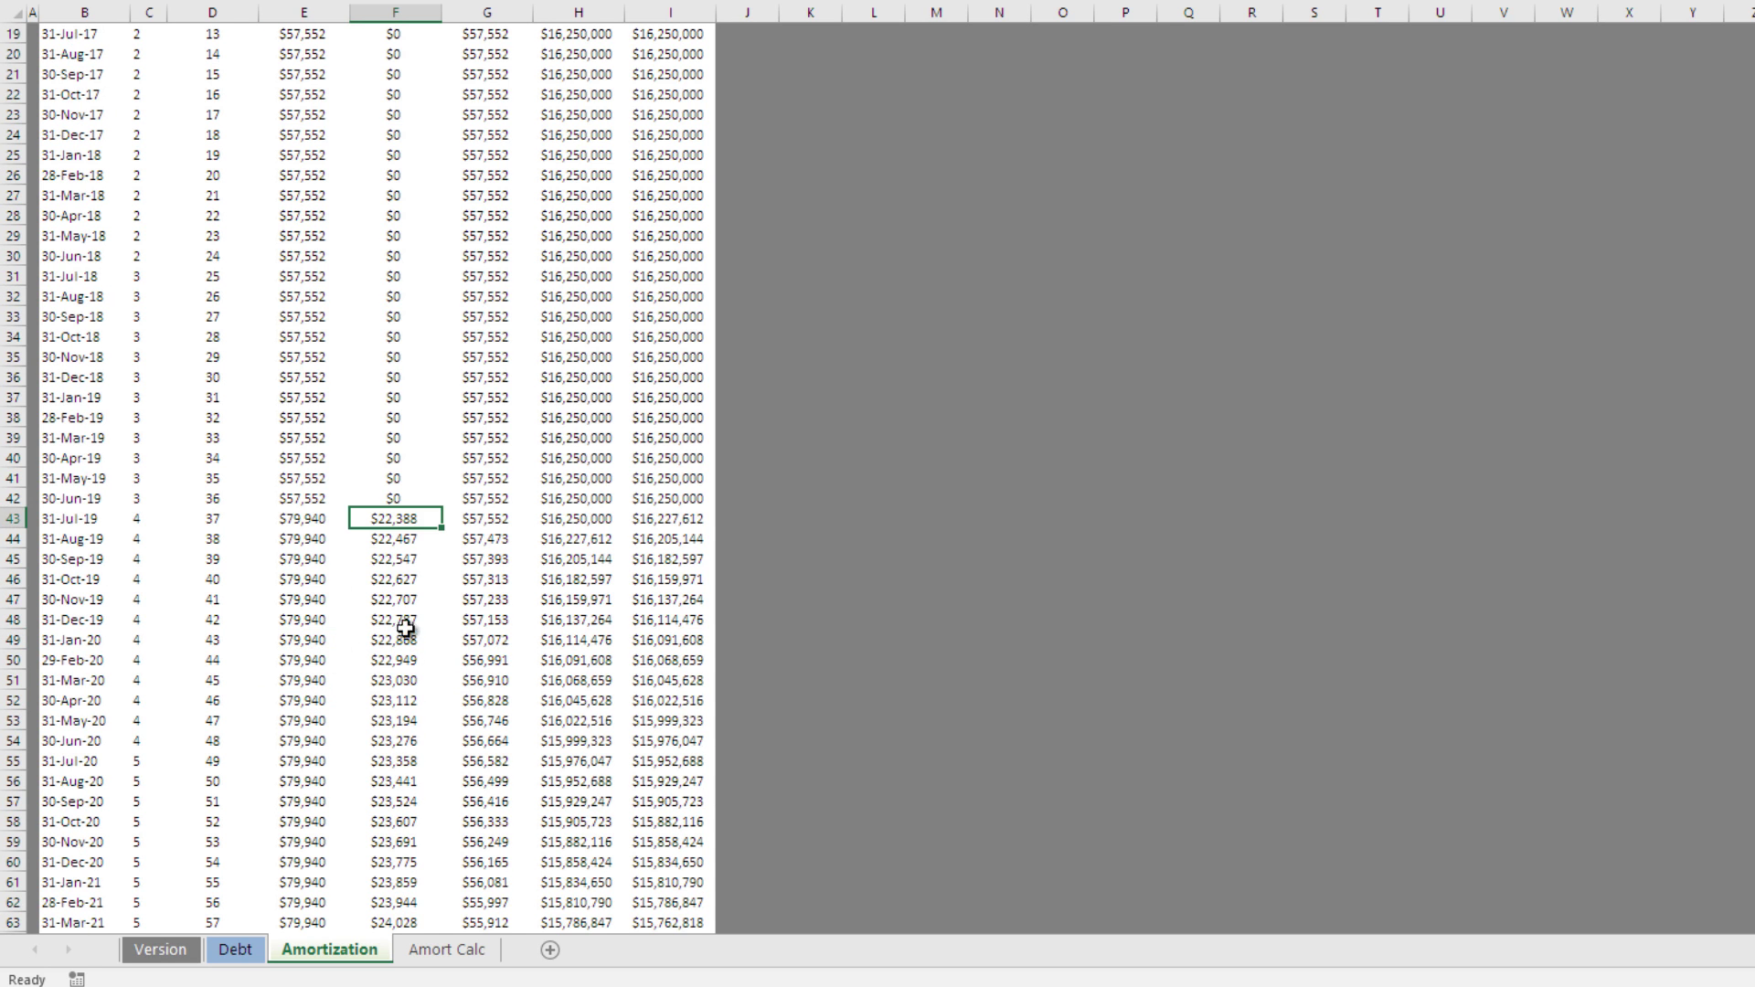
scroll(640, 512, down, 14)
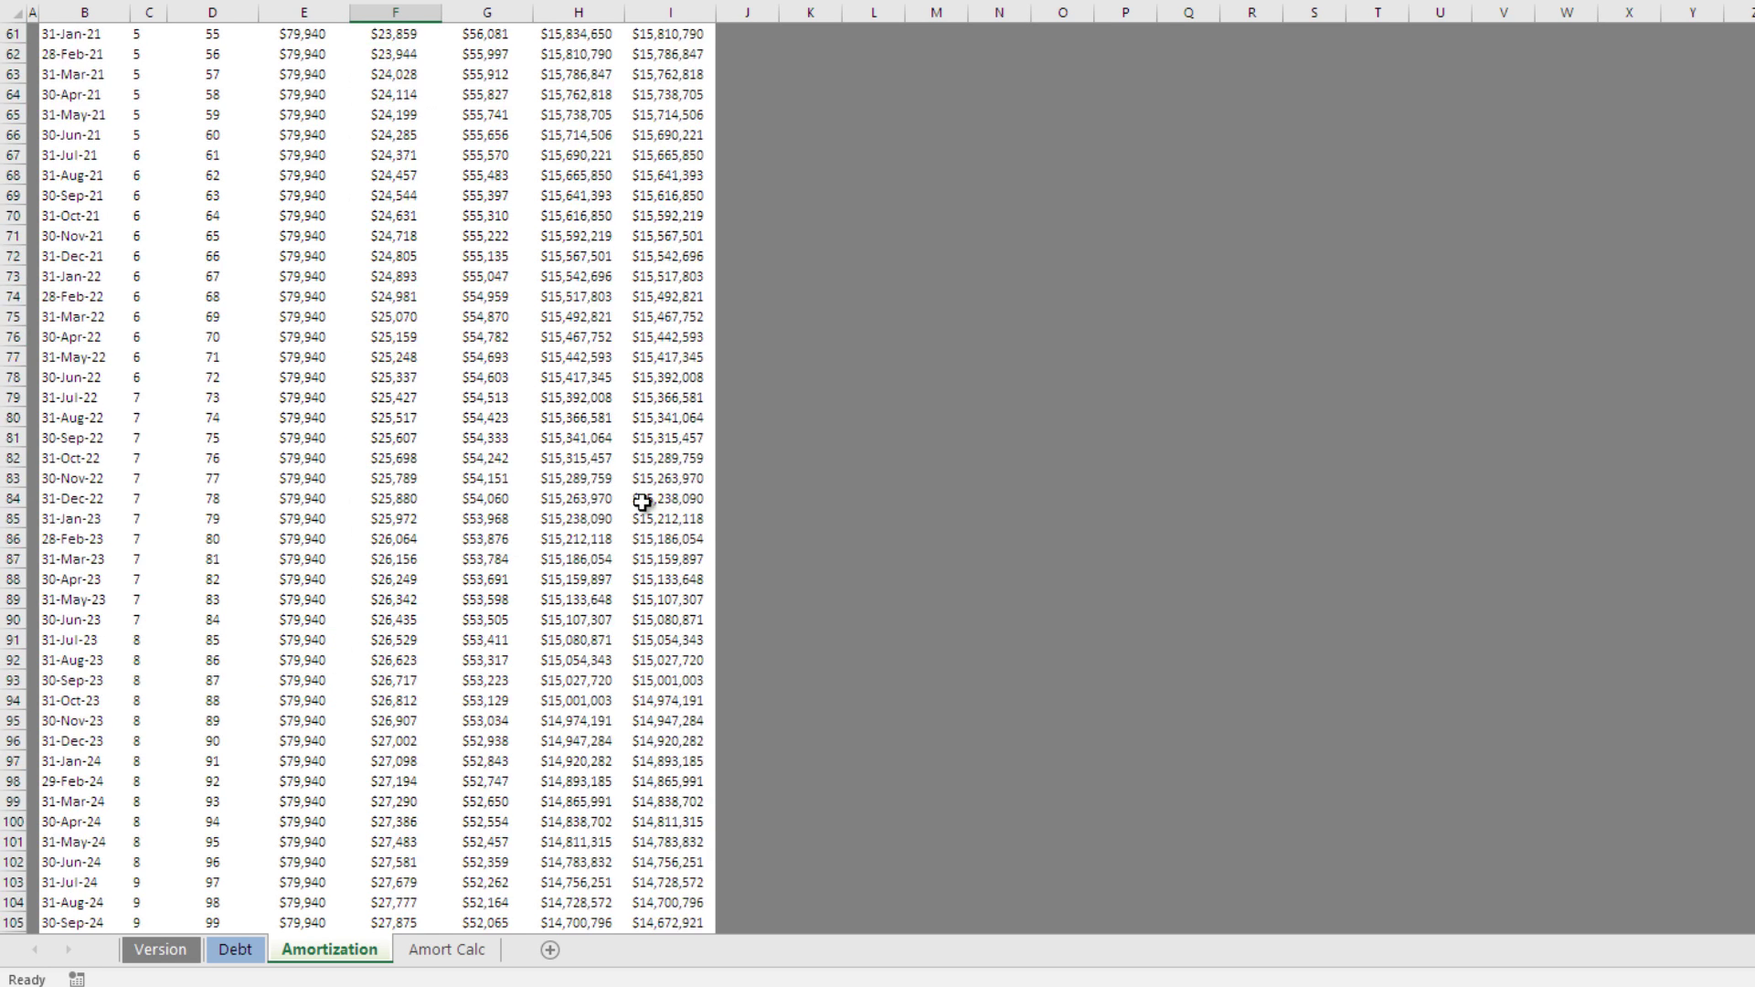
scroll(642, 501, down, 15)
scroll(649, 516, up, 2)
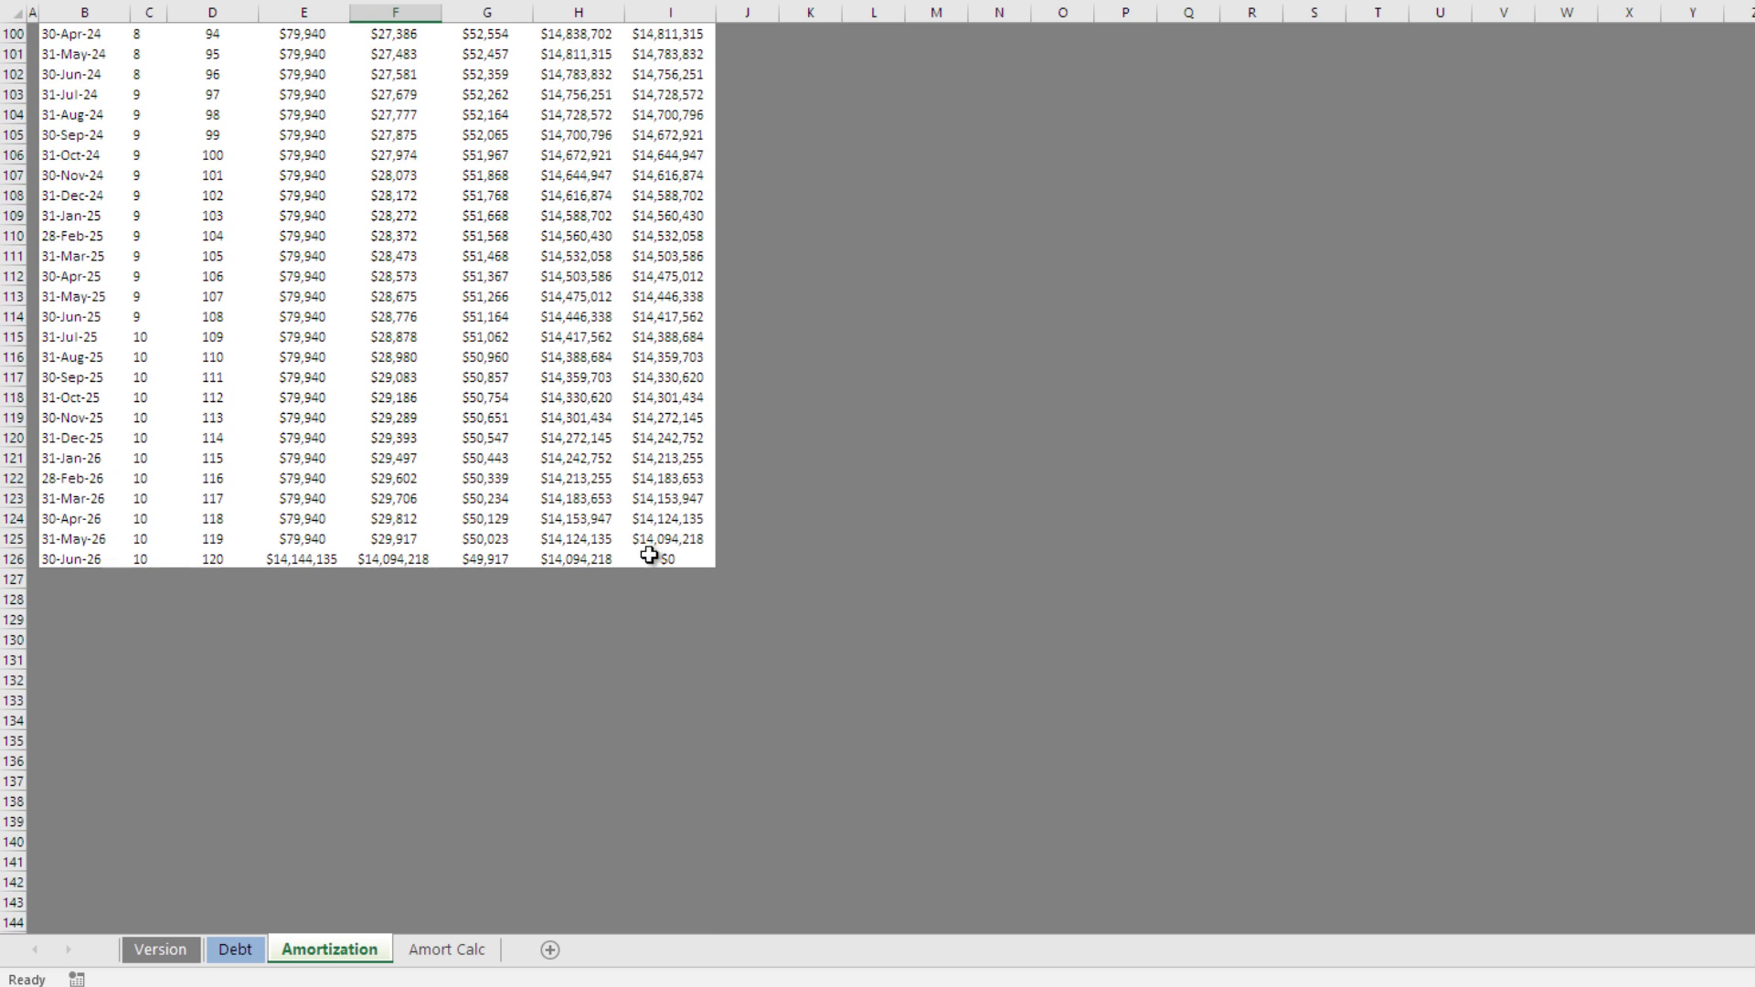
click(183, 559)
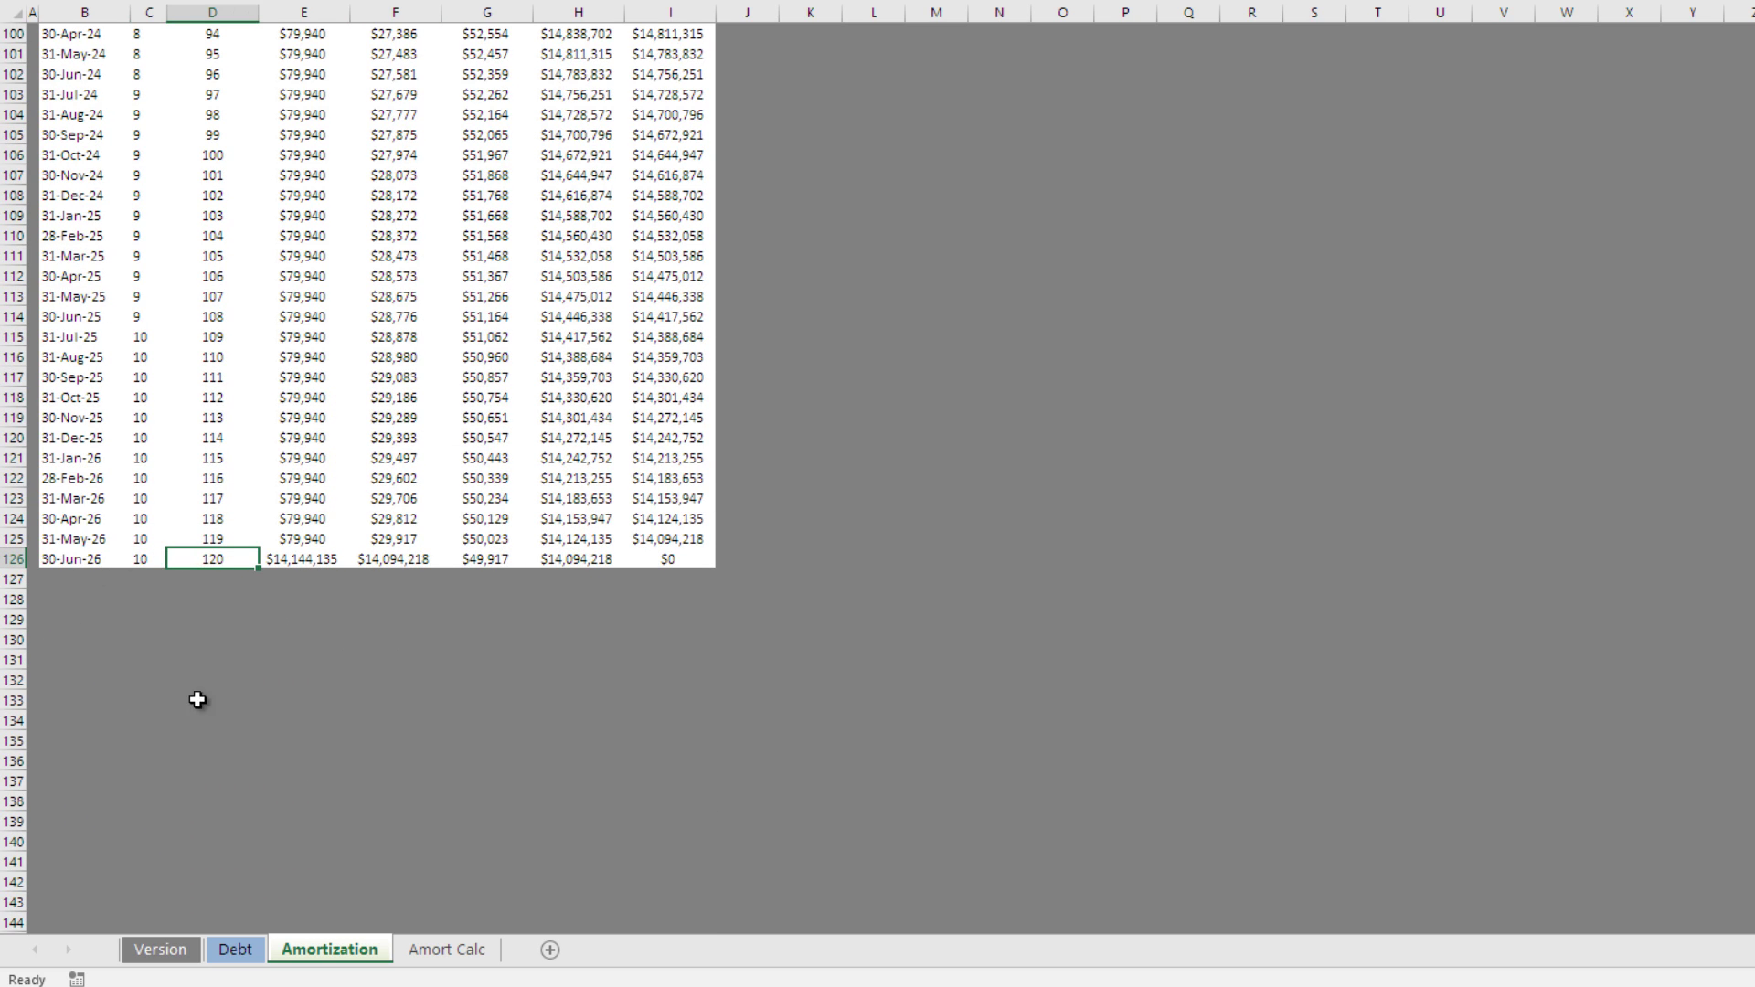
click(293, 560)
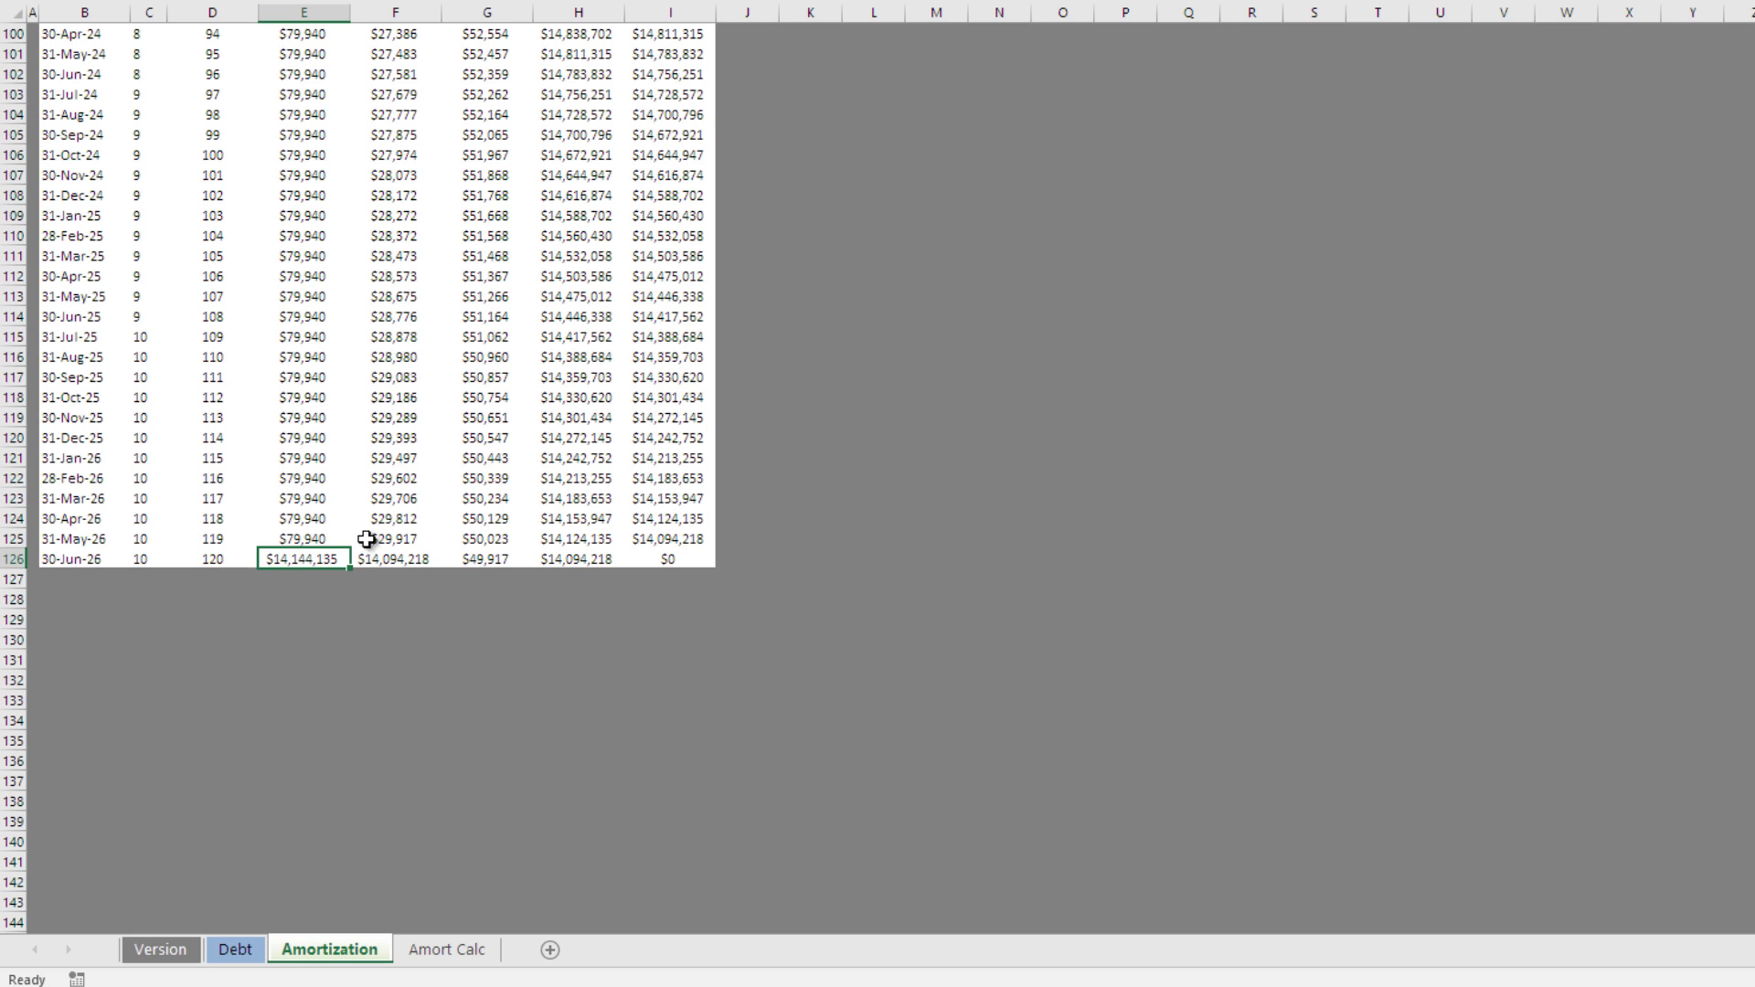
click(683, 561)
scroll(350, 484, up, 8)
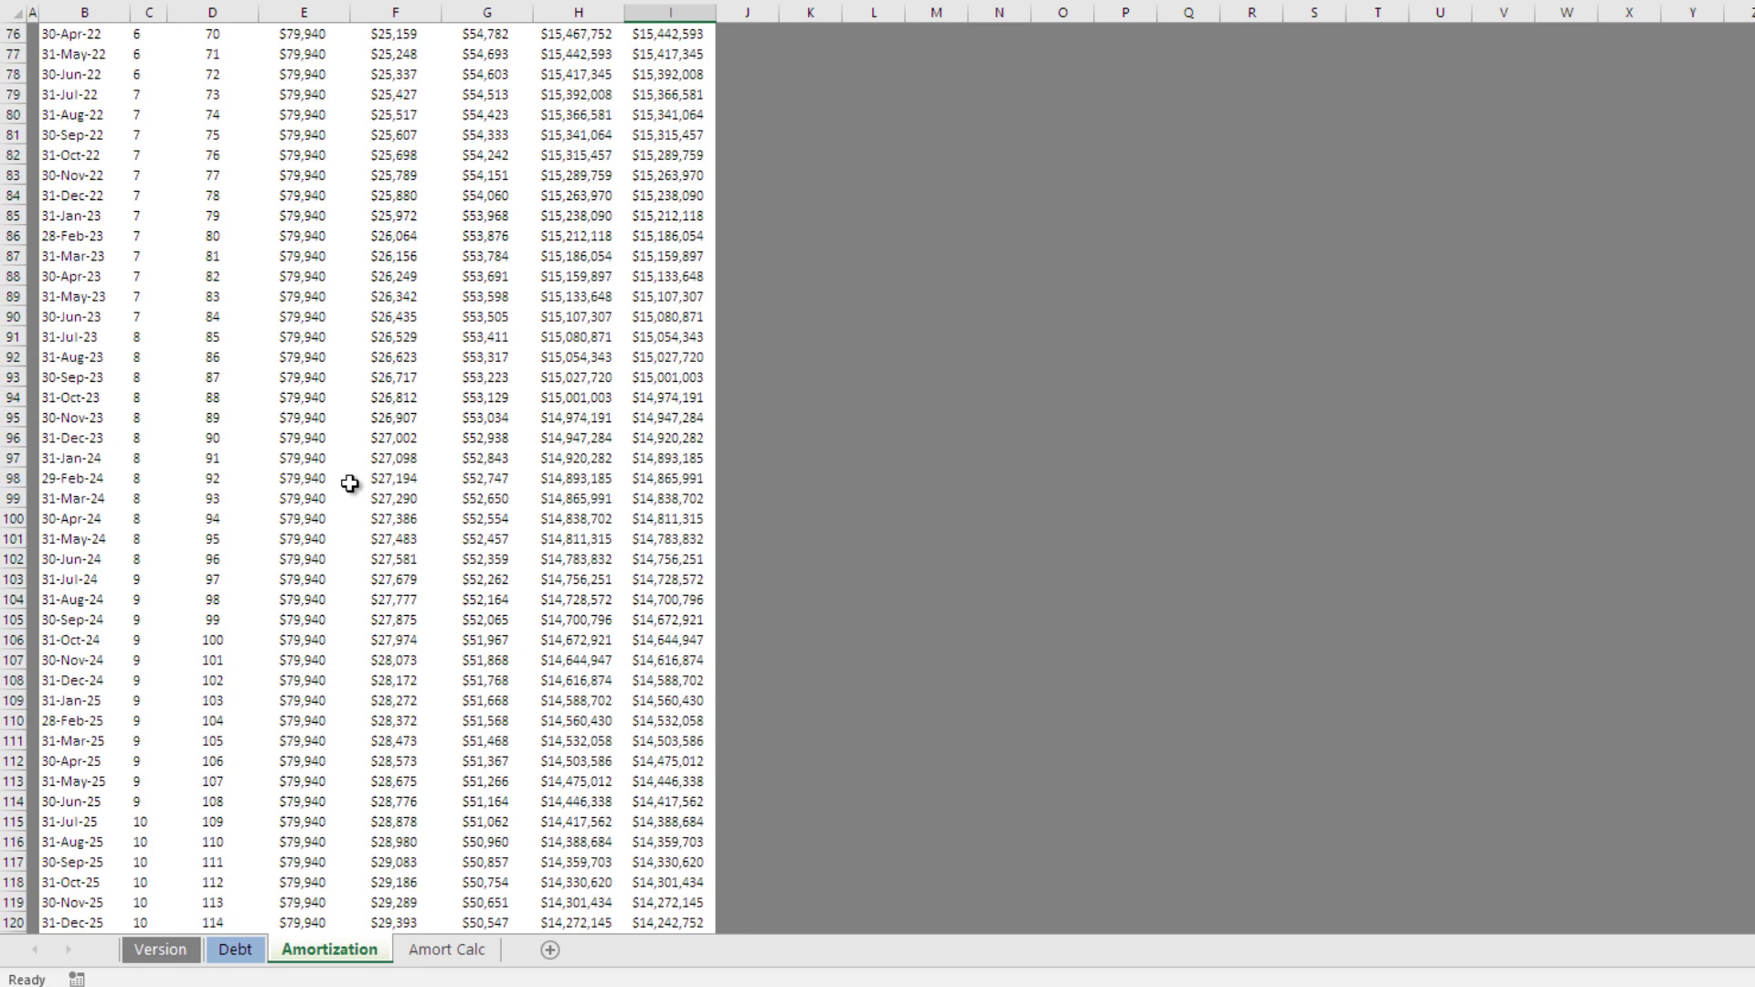
scroll(350, 483, up, 20)
- On the Debt sheet, switch the senior loan in F11 from New to Existing
click(235, 949)
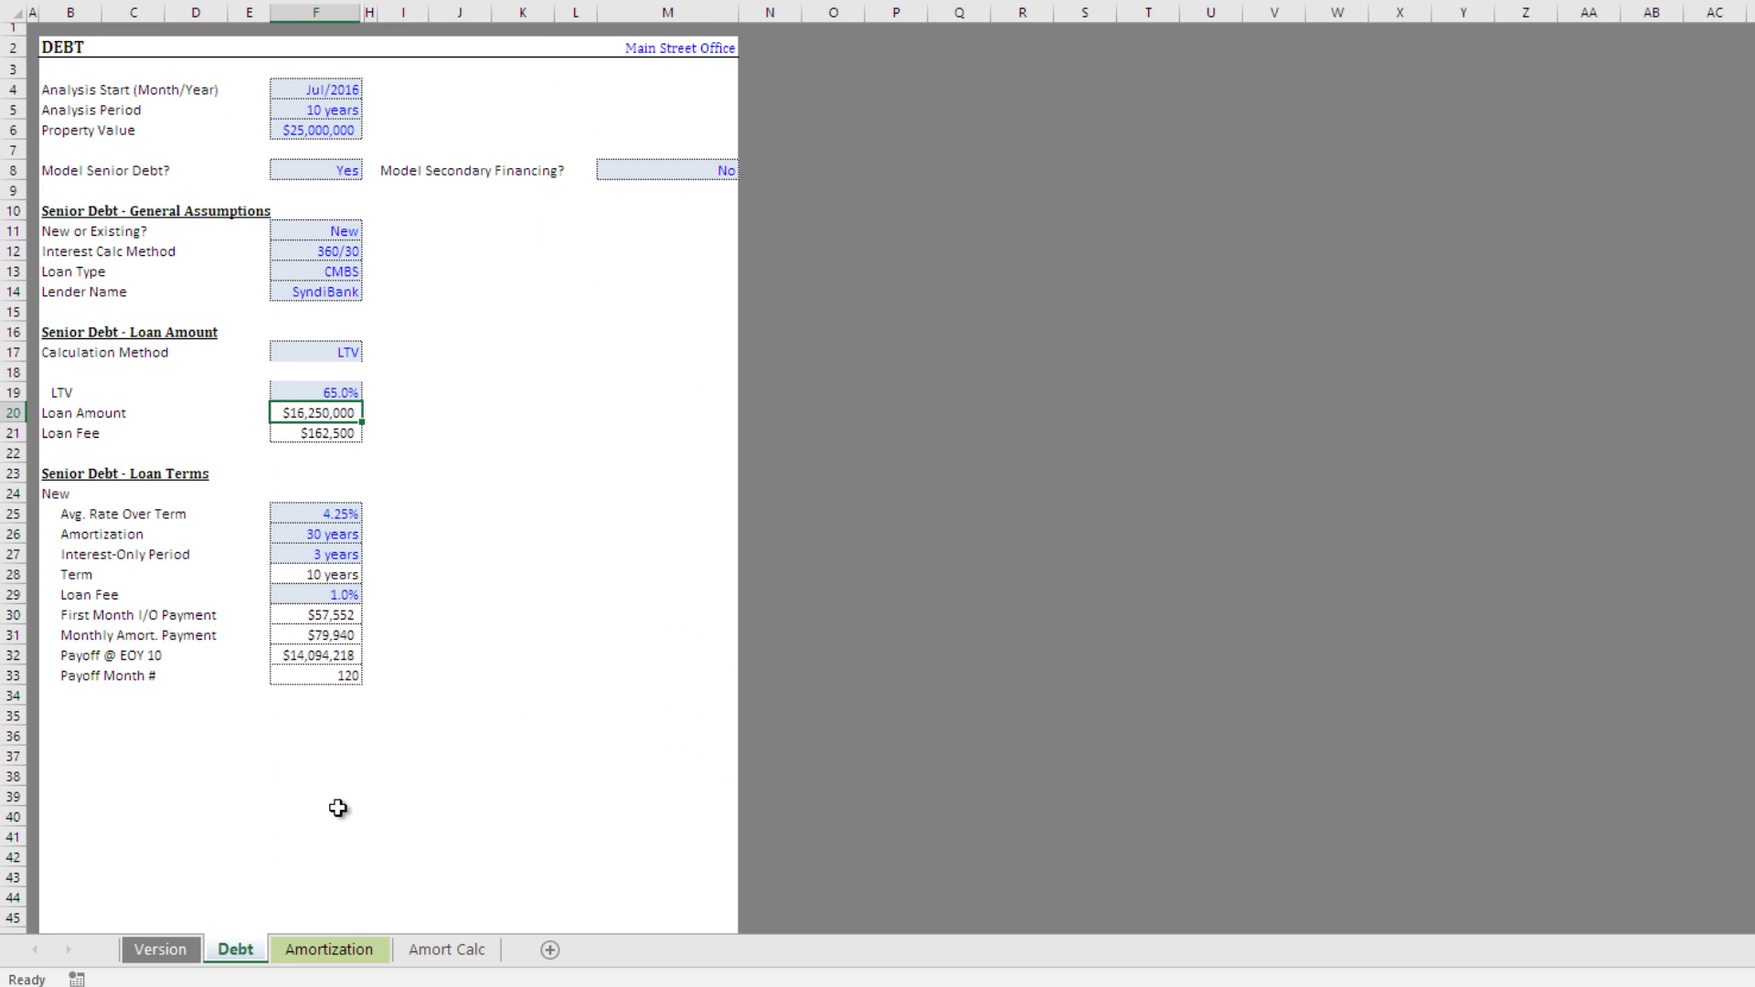
click(346, 231)
click(373, 231)
click(362, 255)
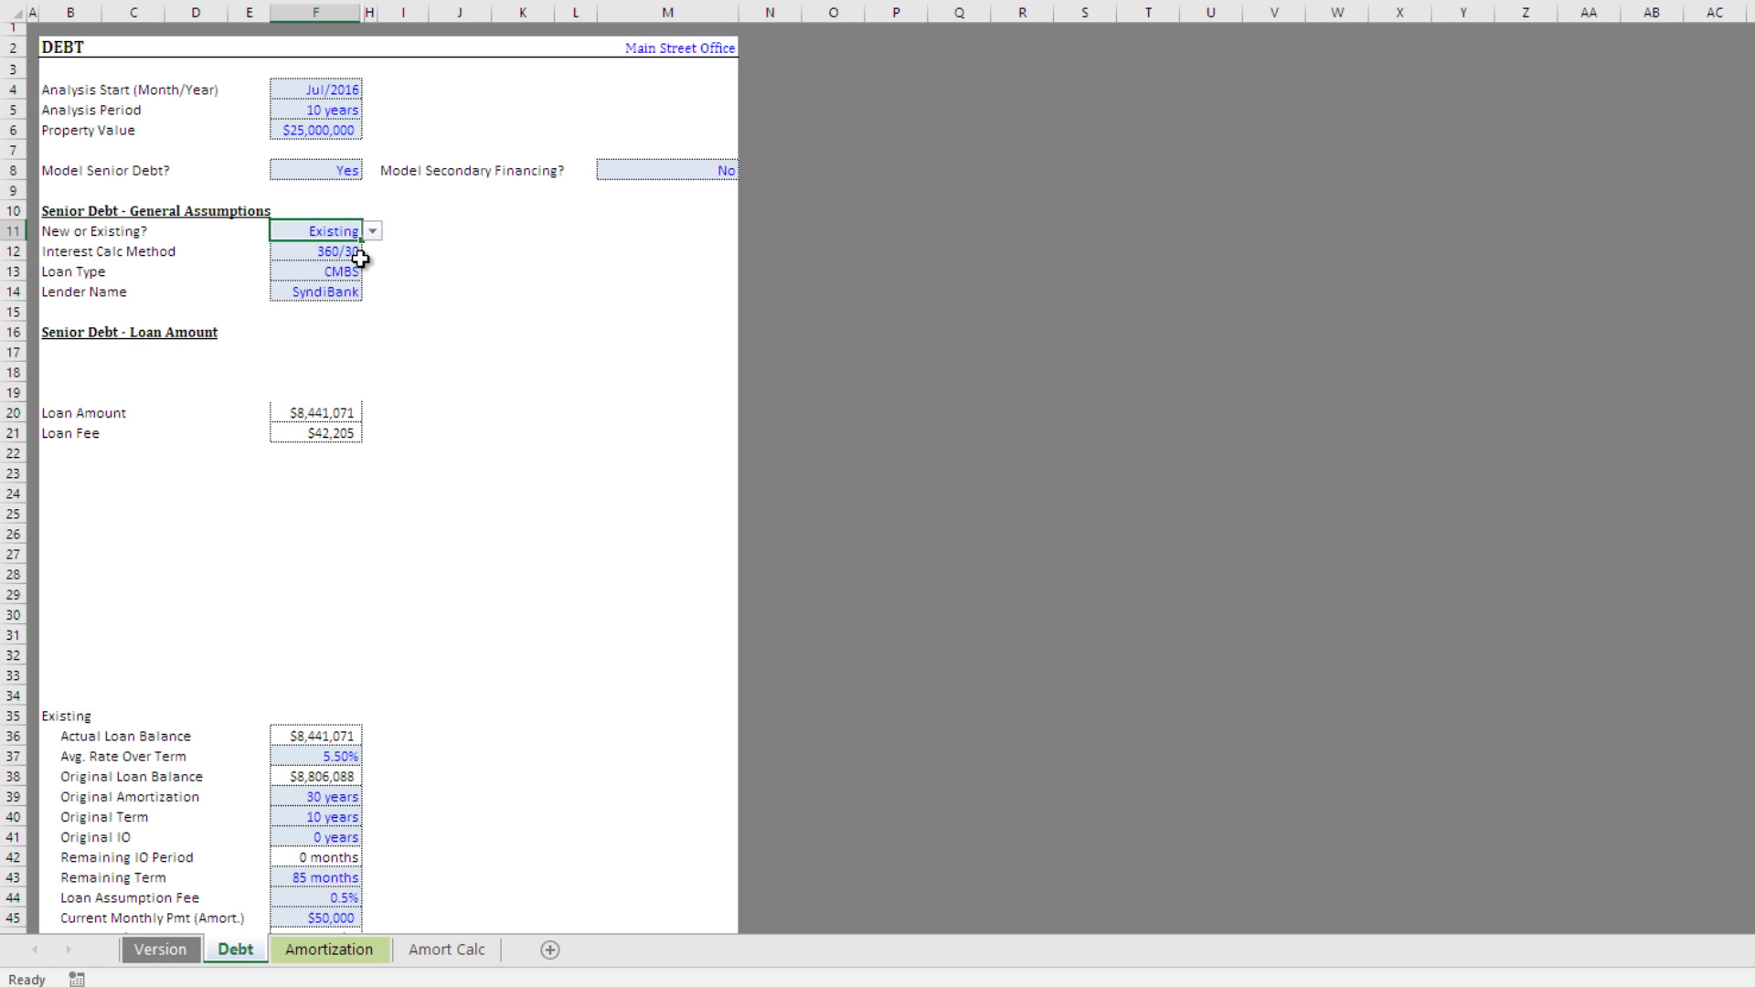
- Set the existing loan's average rate to 6.00% and original amortization to 30 years
scroll(348, 305, down, 1)
scroll(348, 306, down, 8)
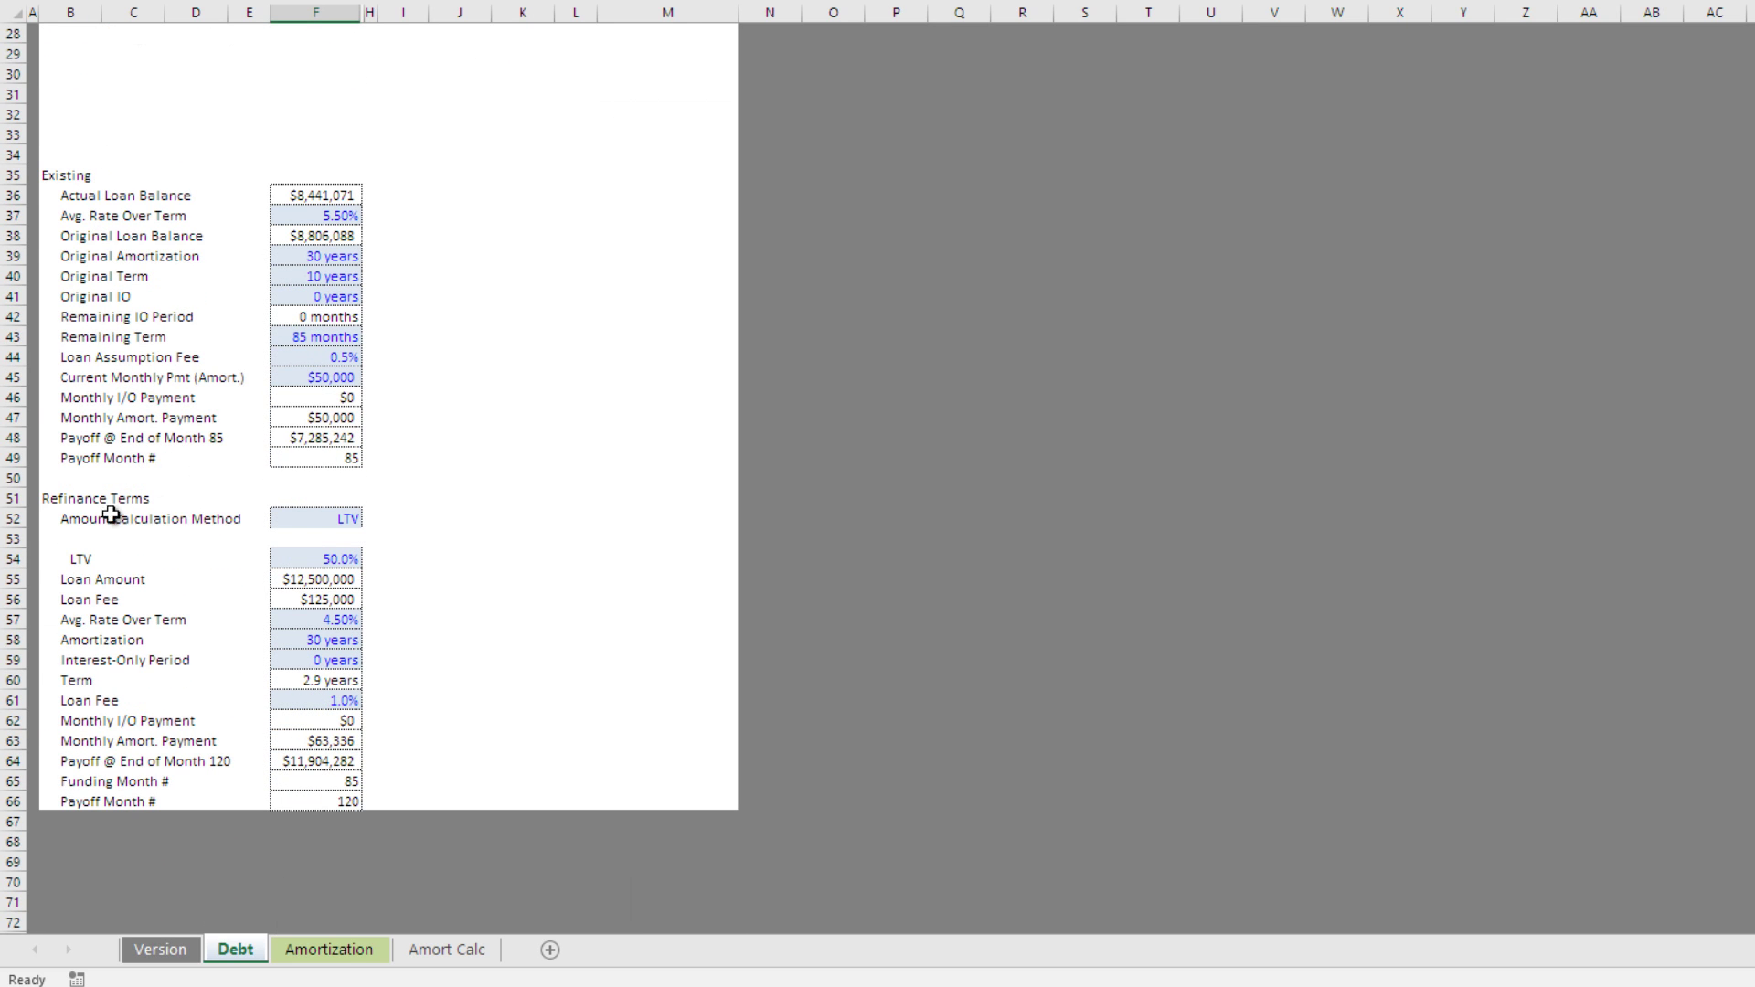
click(315, 215)
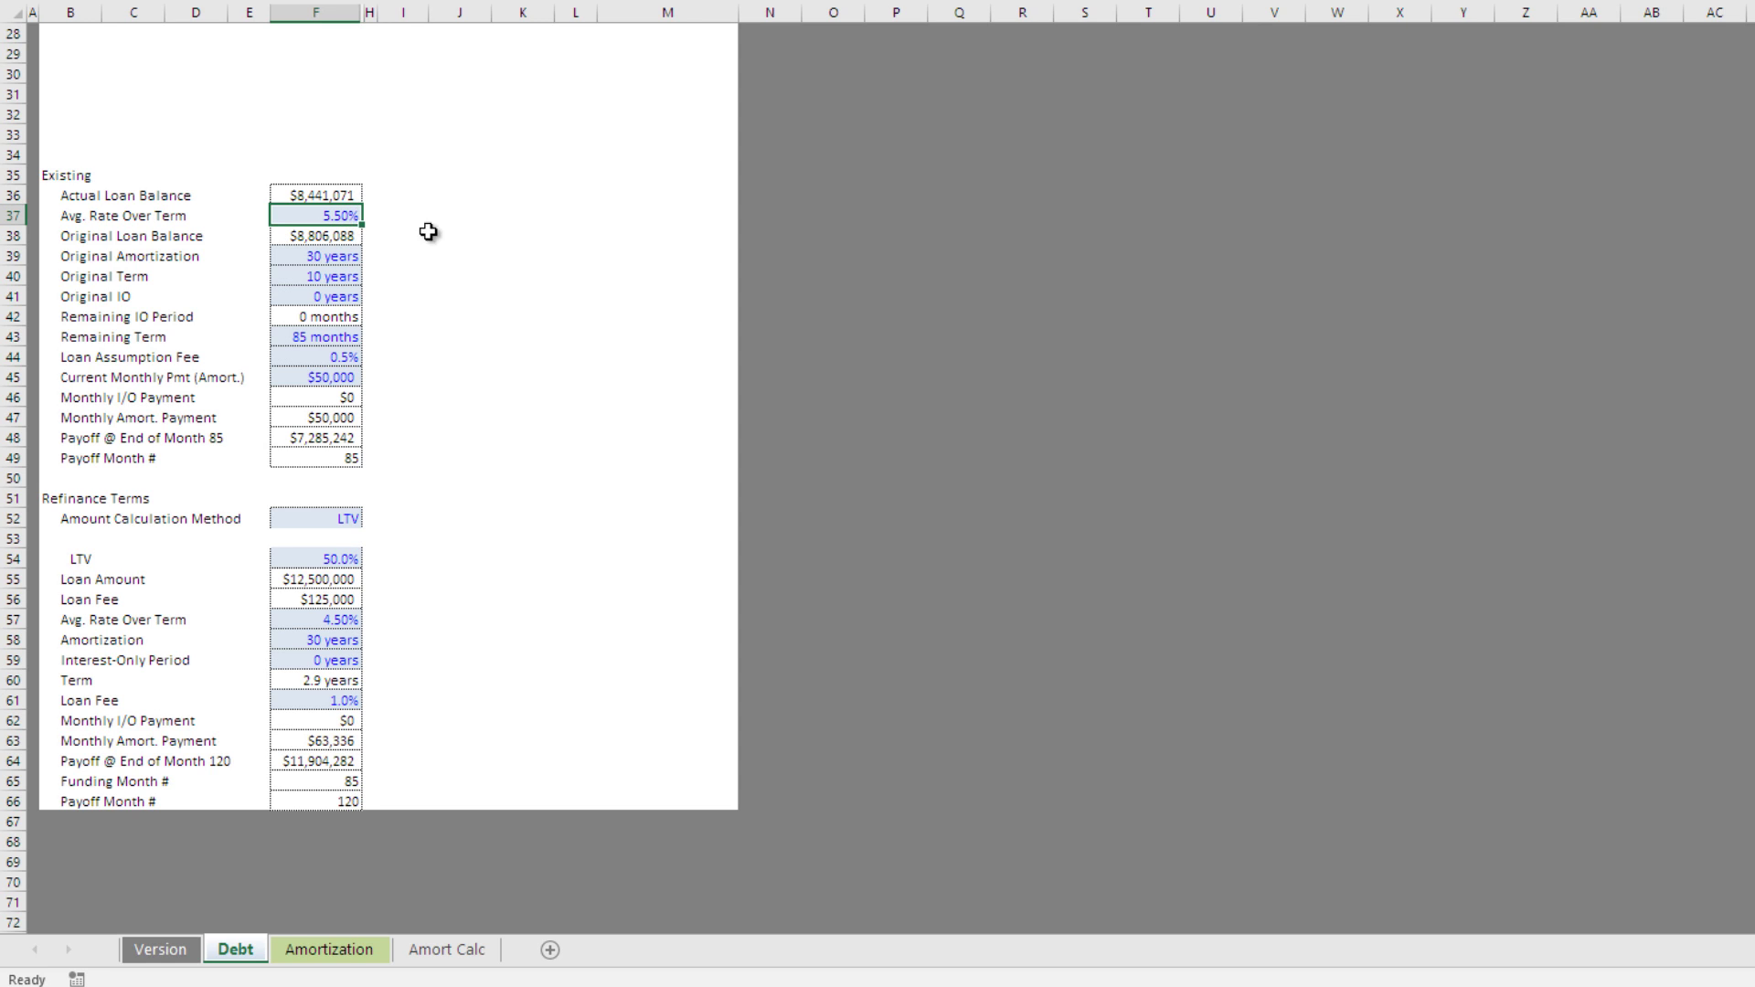
text(6)
key(Return)
click(338, 256)
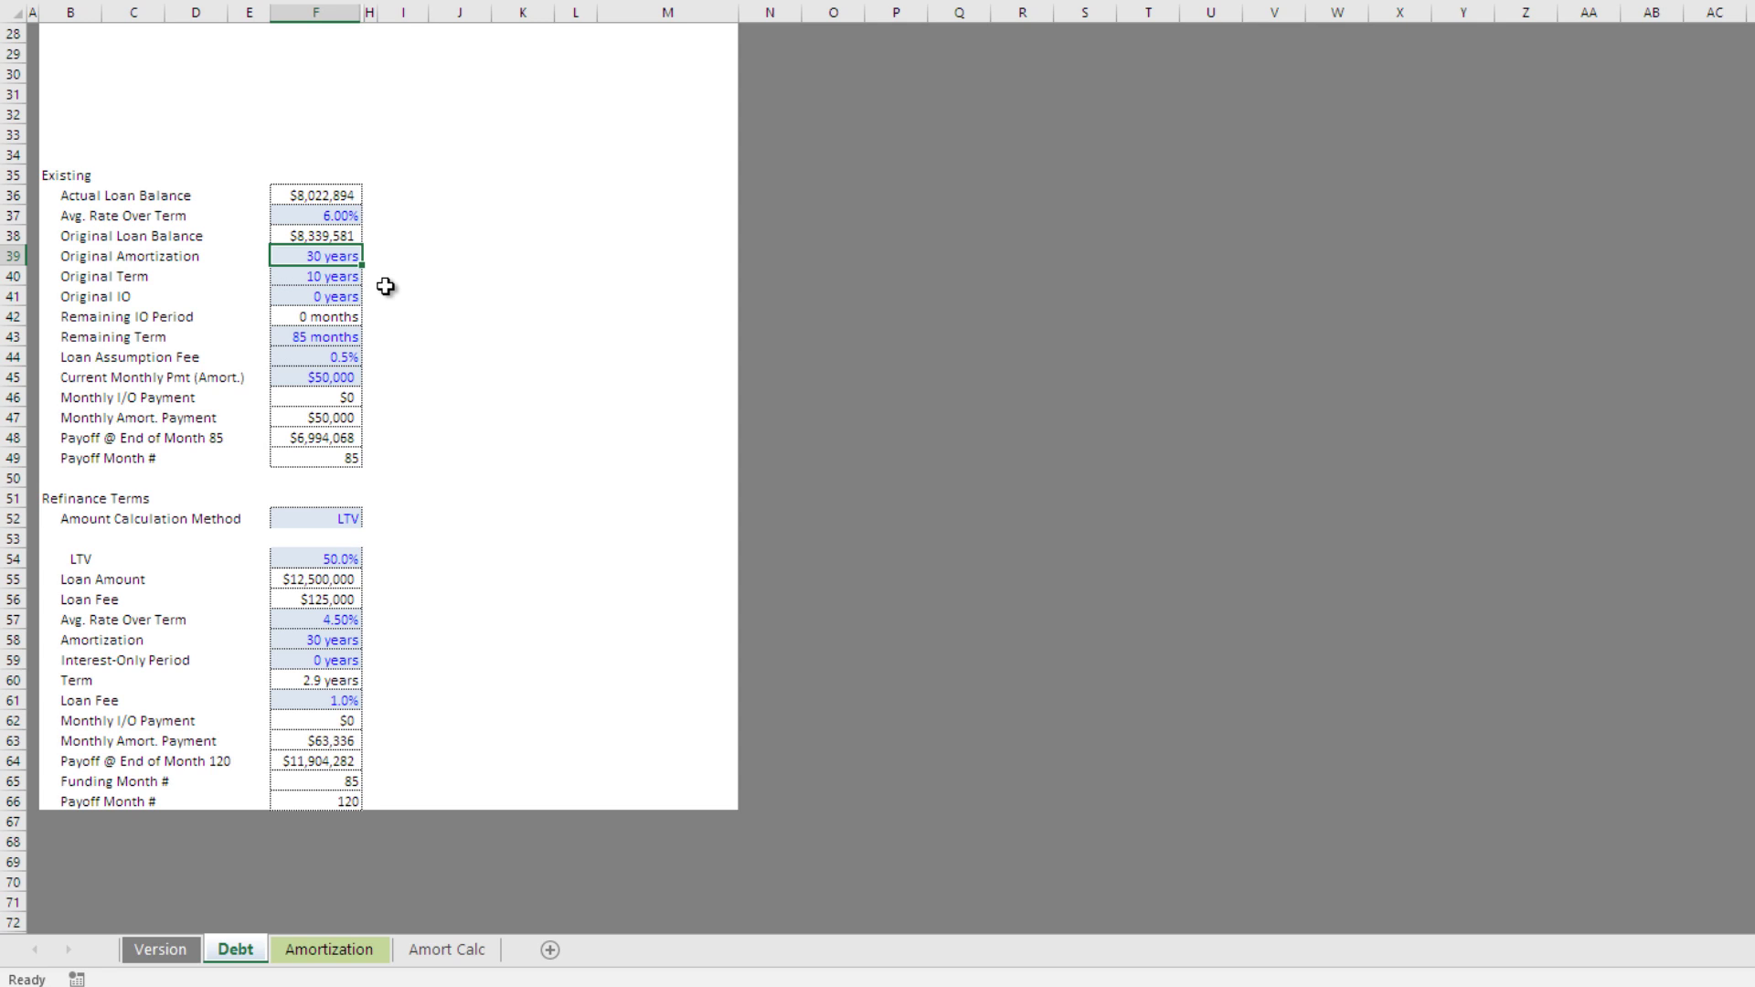
text(30)
key(Return)
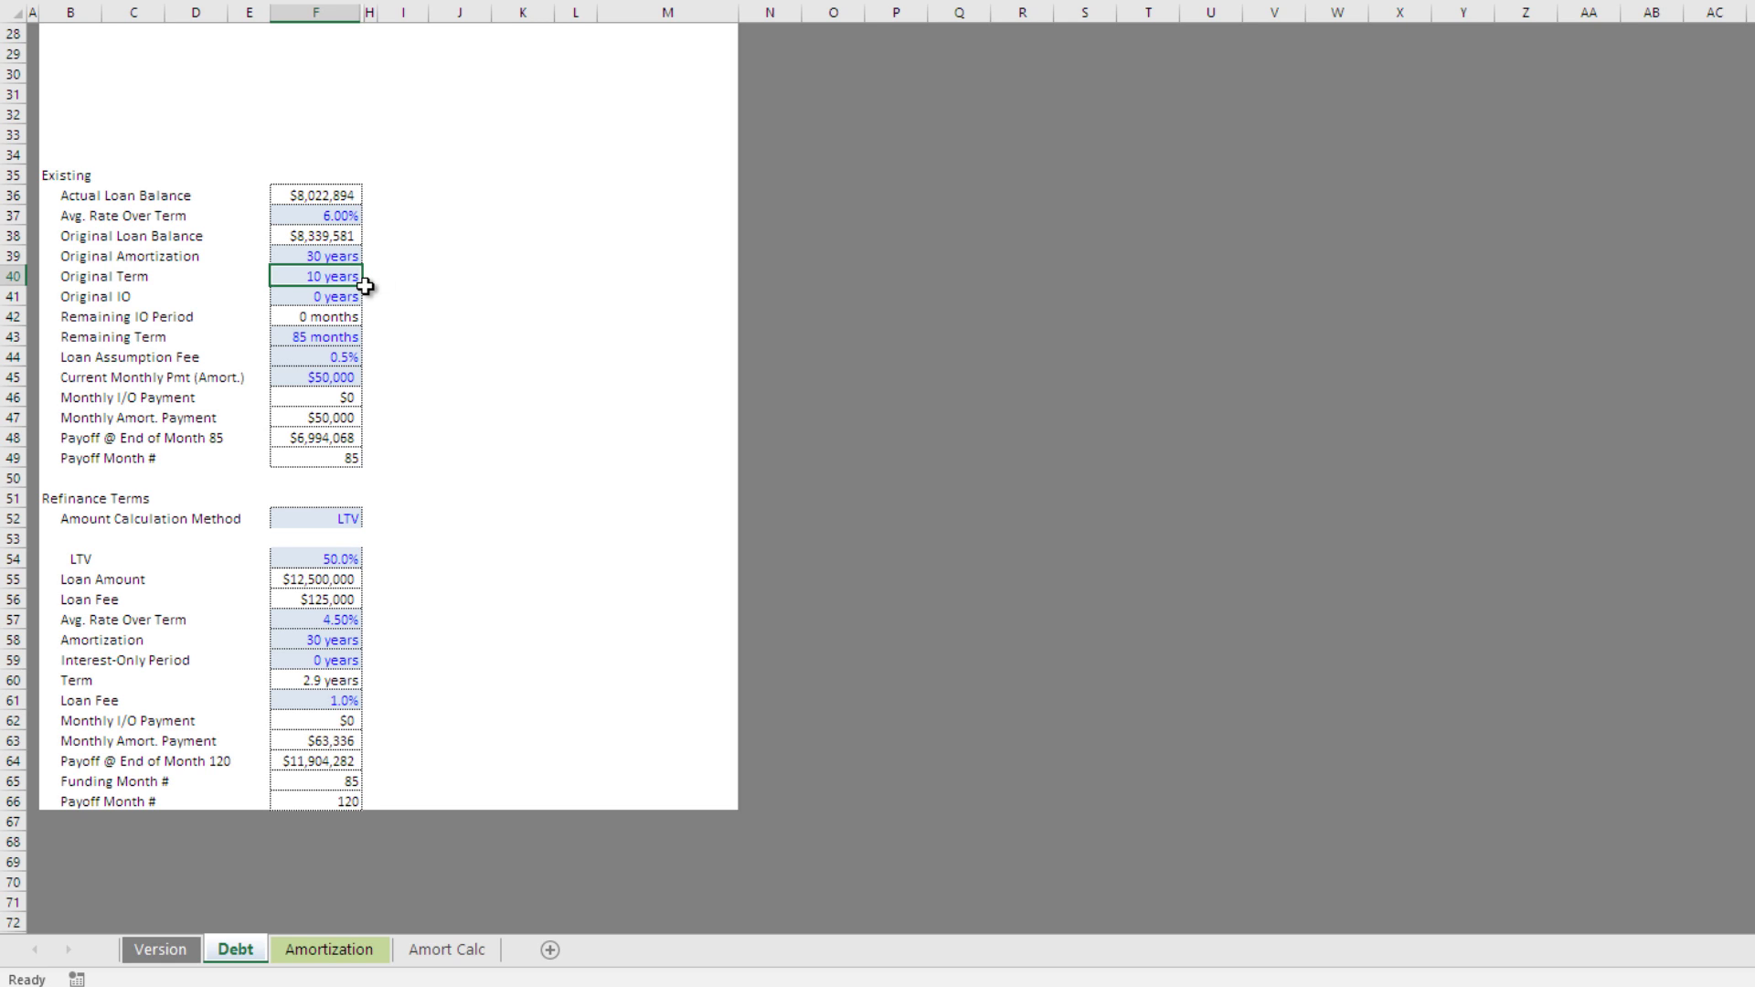
- Review the loan balances, month-85 payoff, original term and original IO figures
click(344, 335)
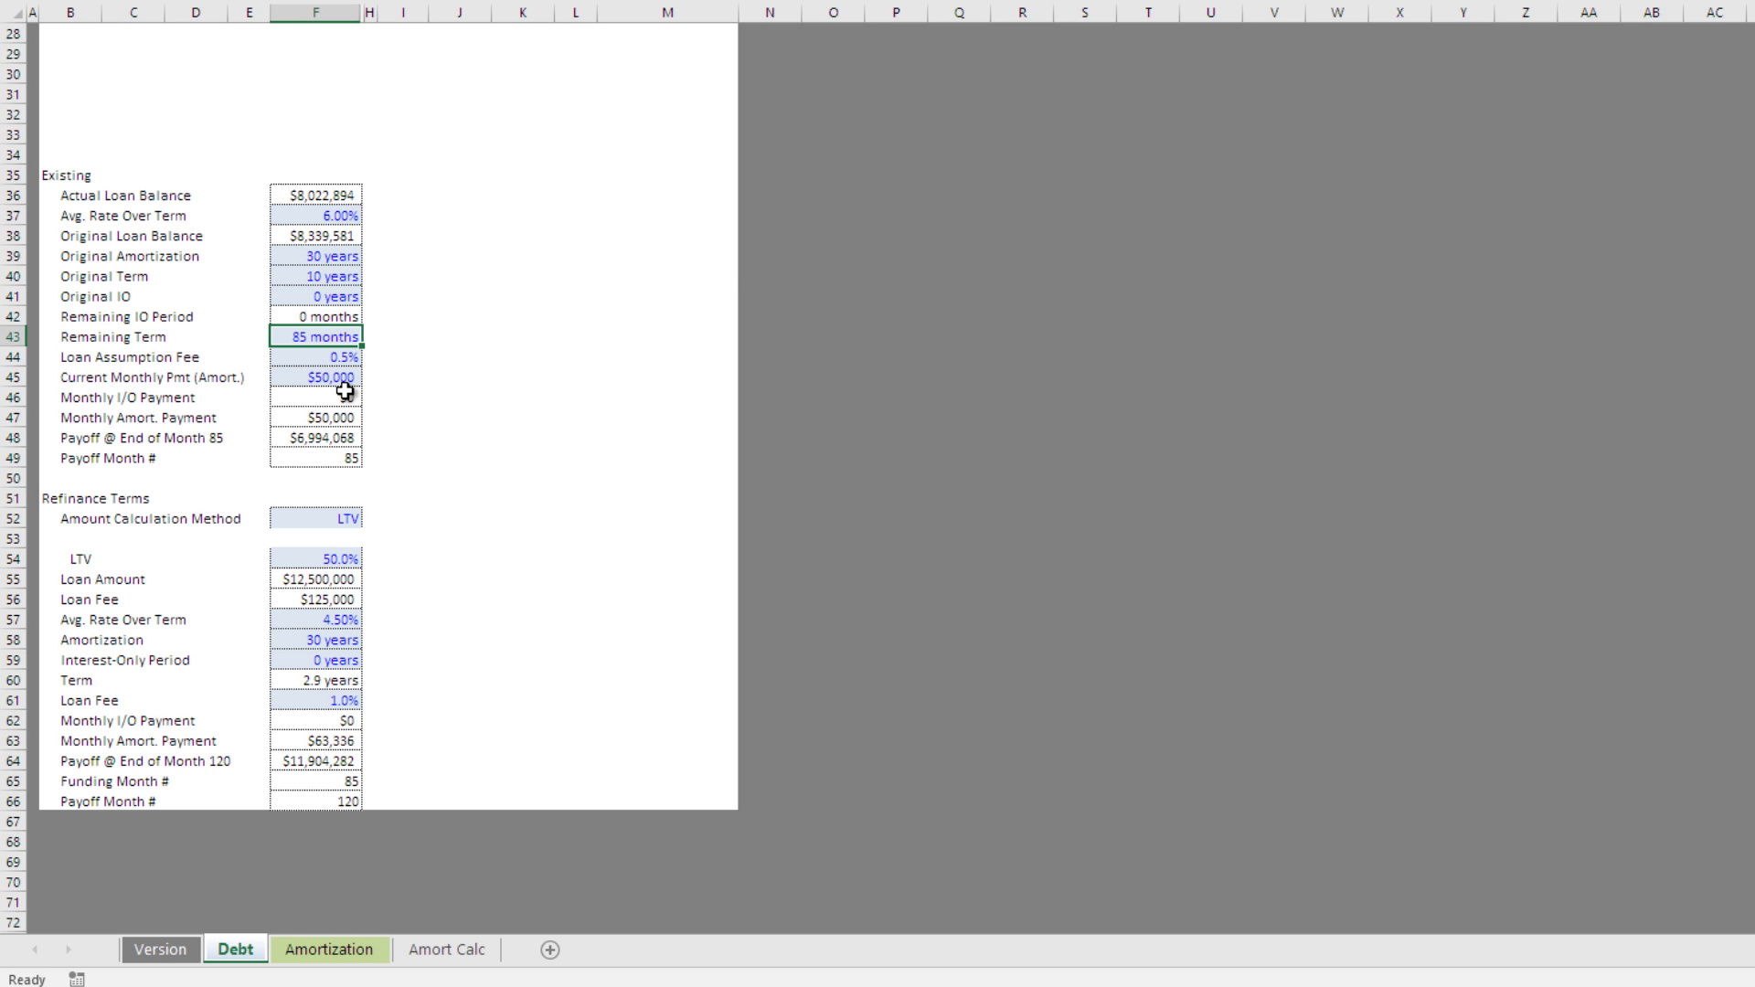
click(337, 239)
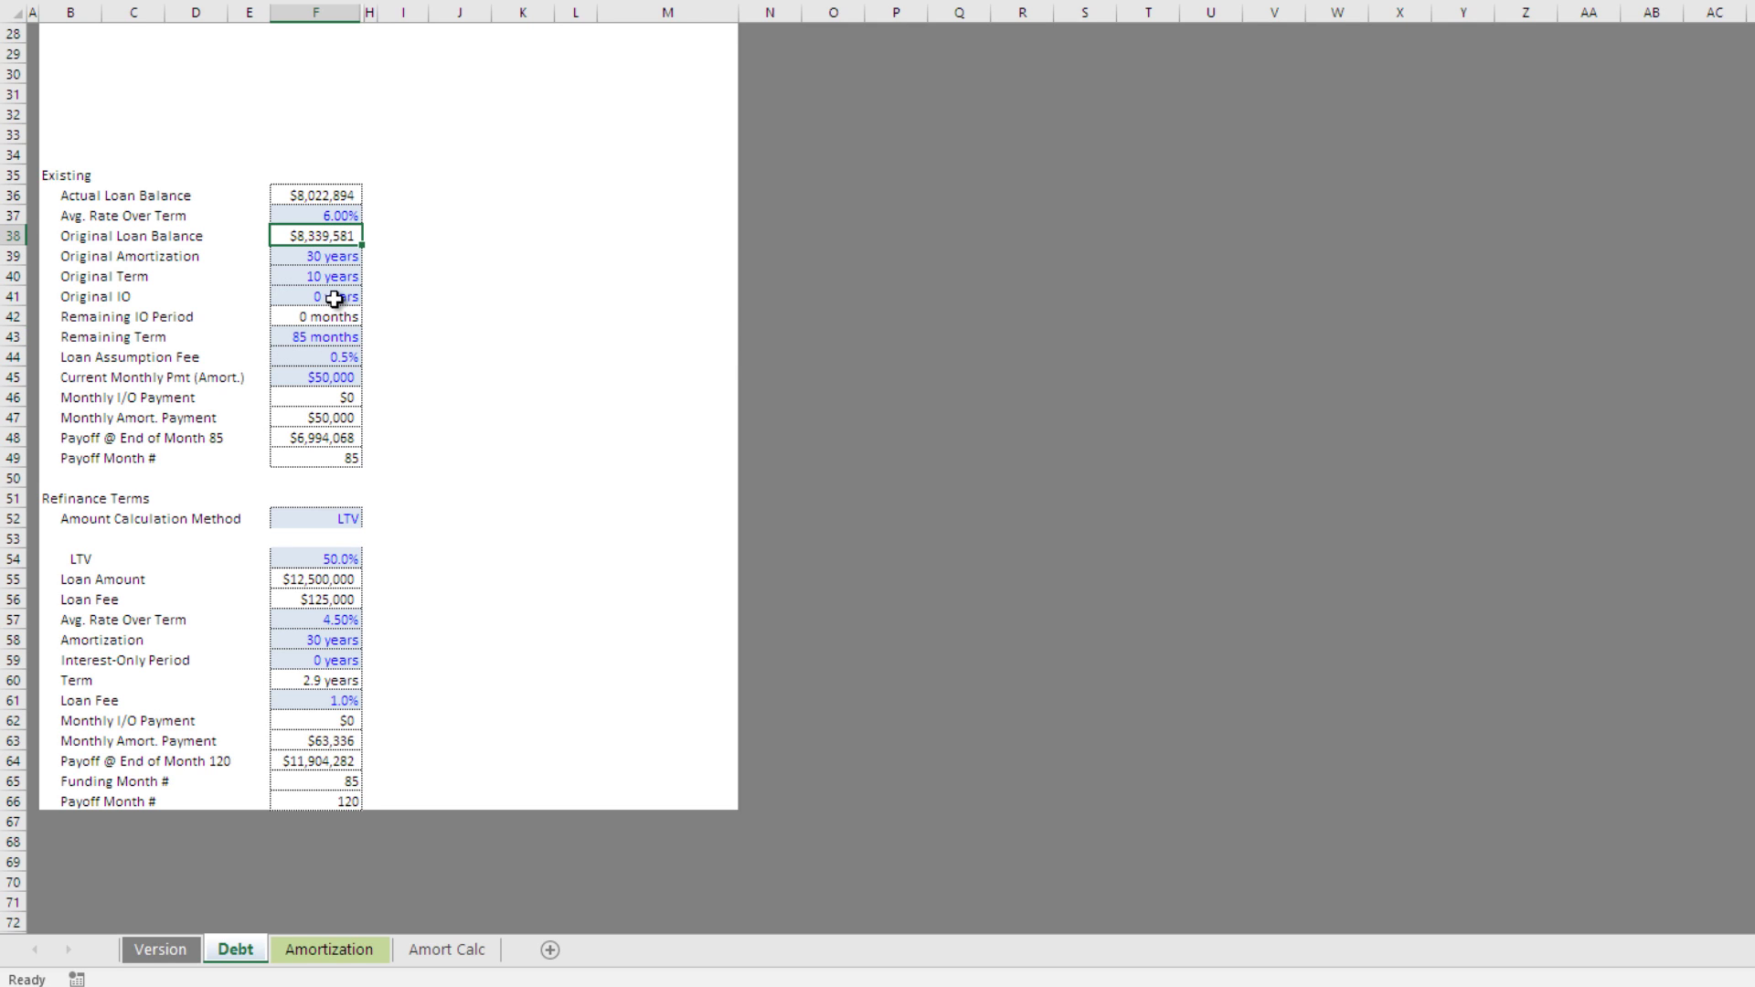
click(307, 196)
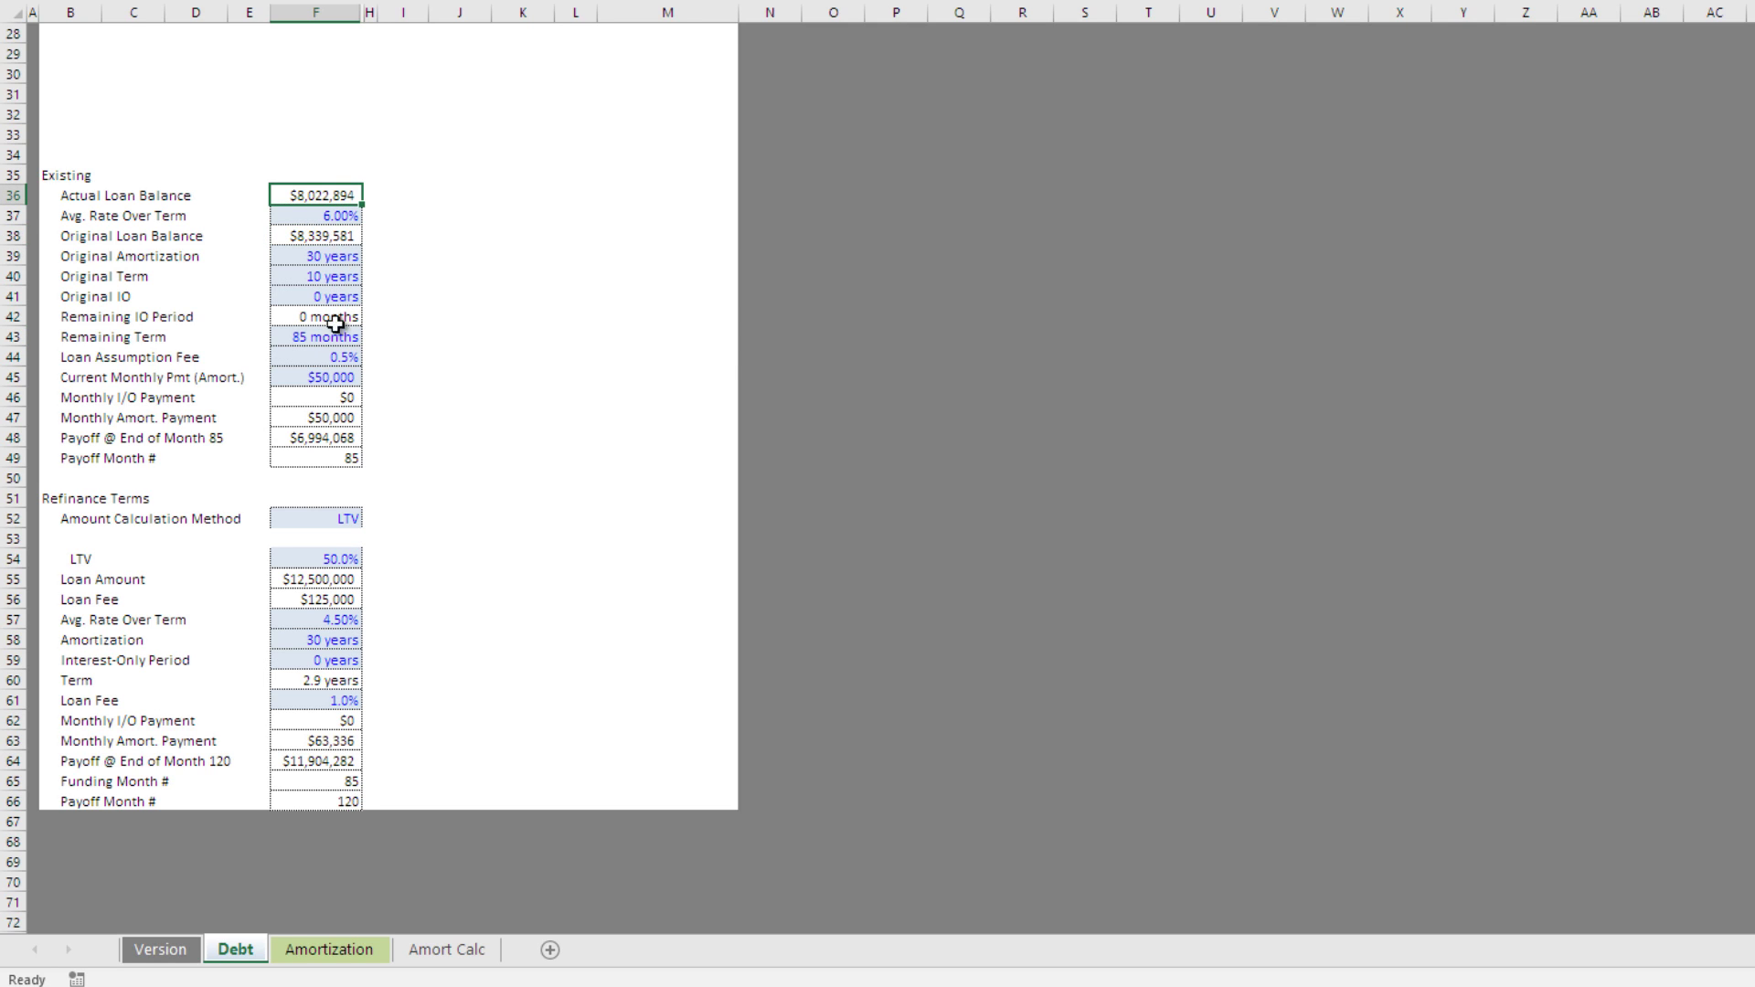
click(334, 438)
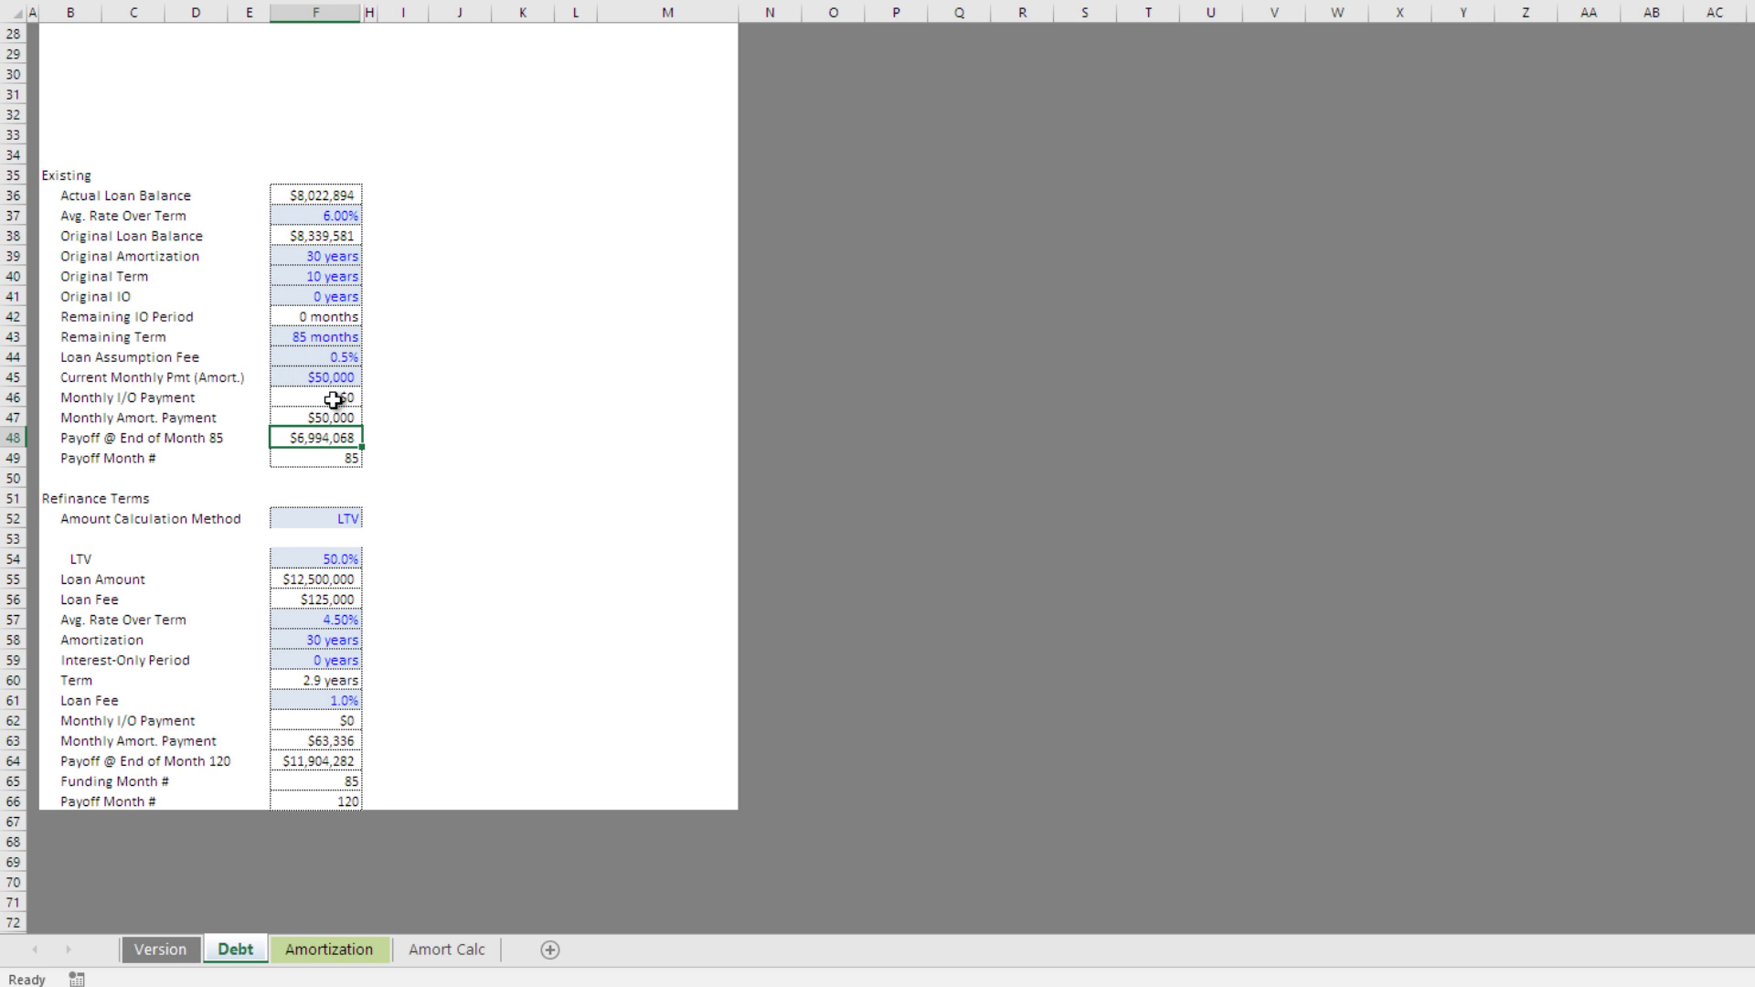
click(344, 276)
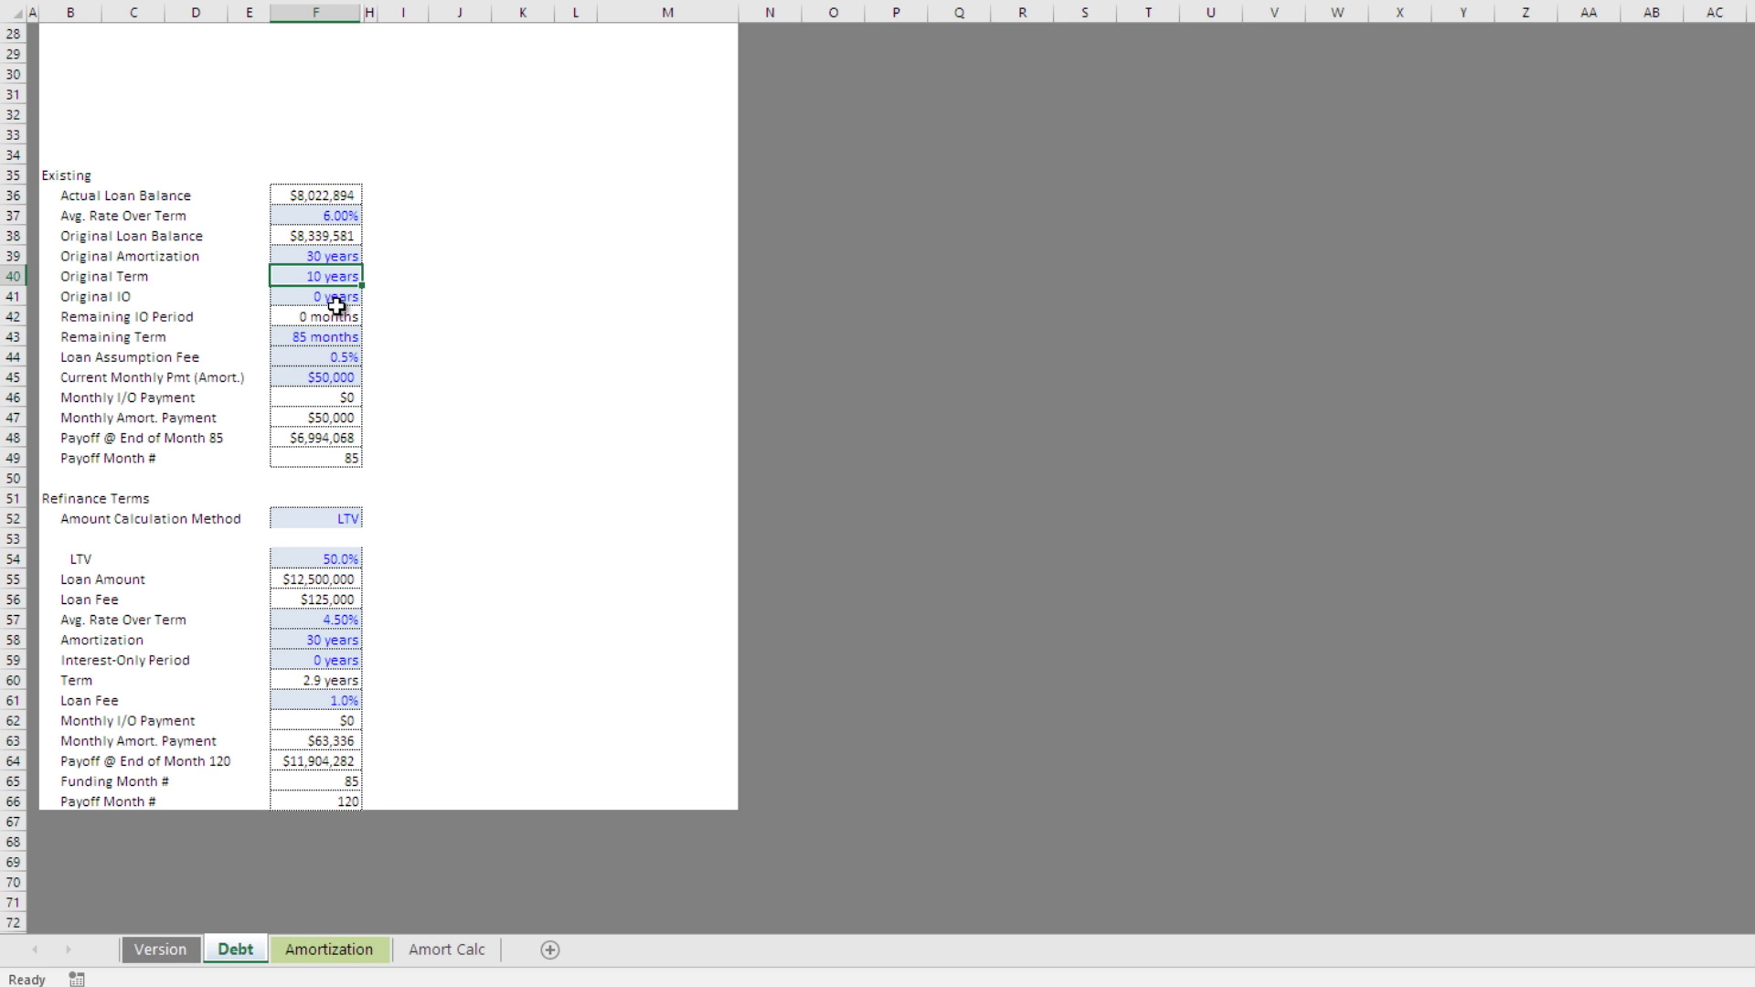
click(354, 305)
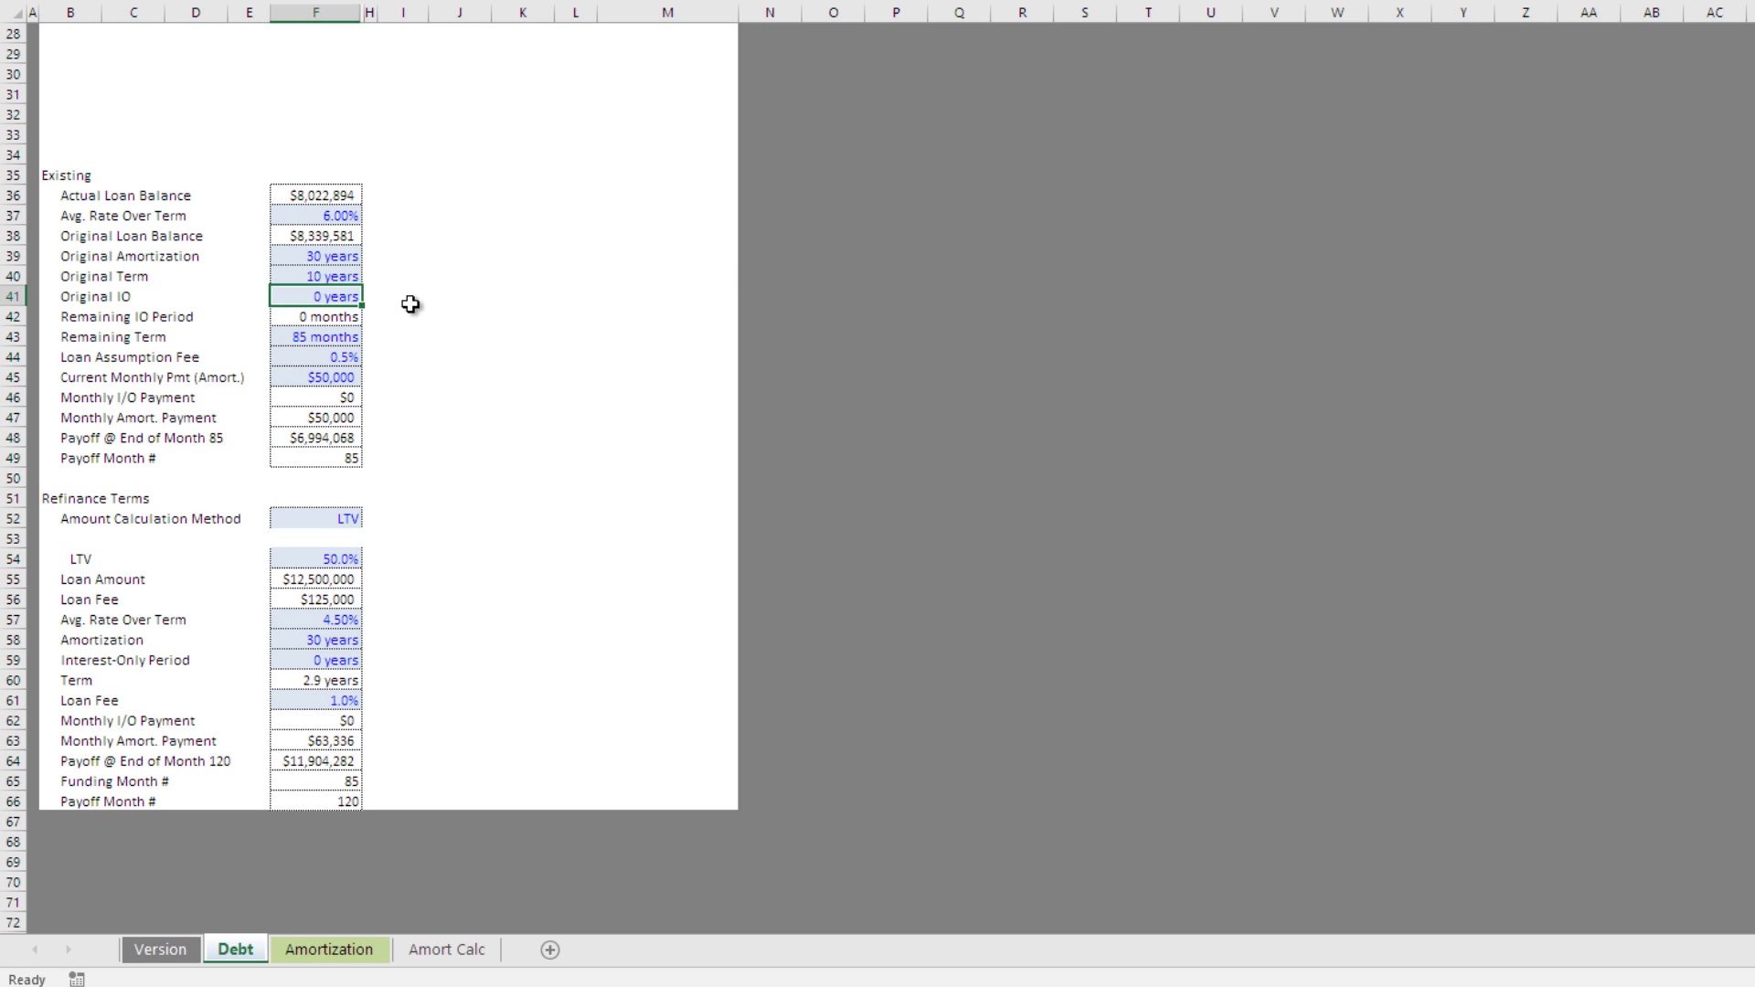
- Set the remaining term to 61 months and the loan assumption fee to 1.0%
click(320, 337)
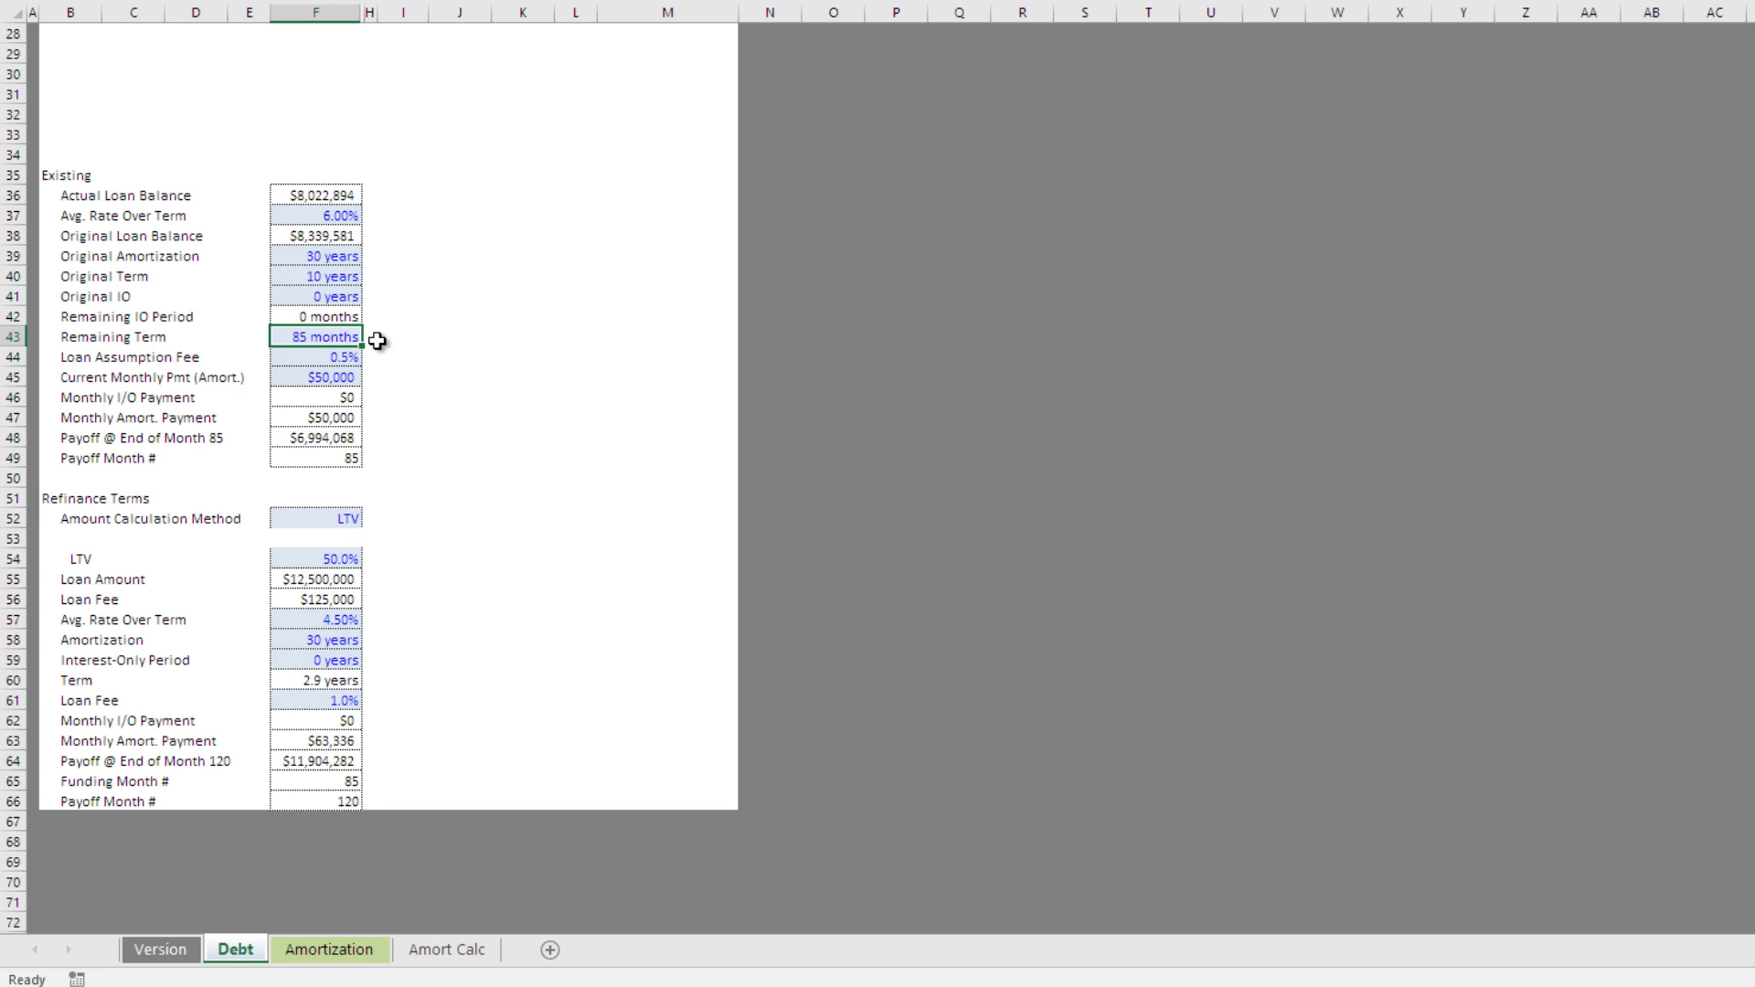
text(61)
key(Return)
click(348, 356)
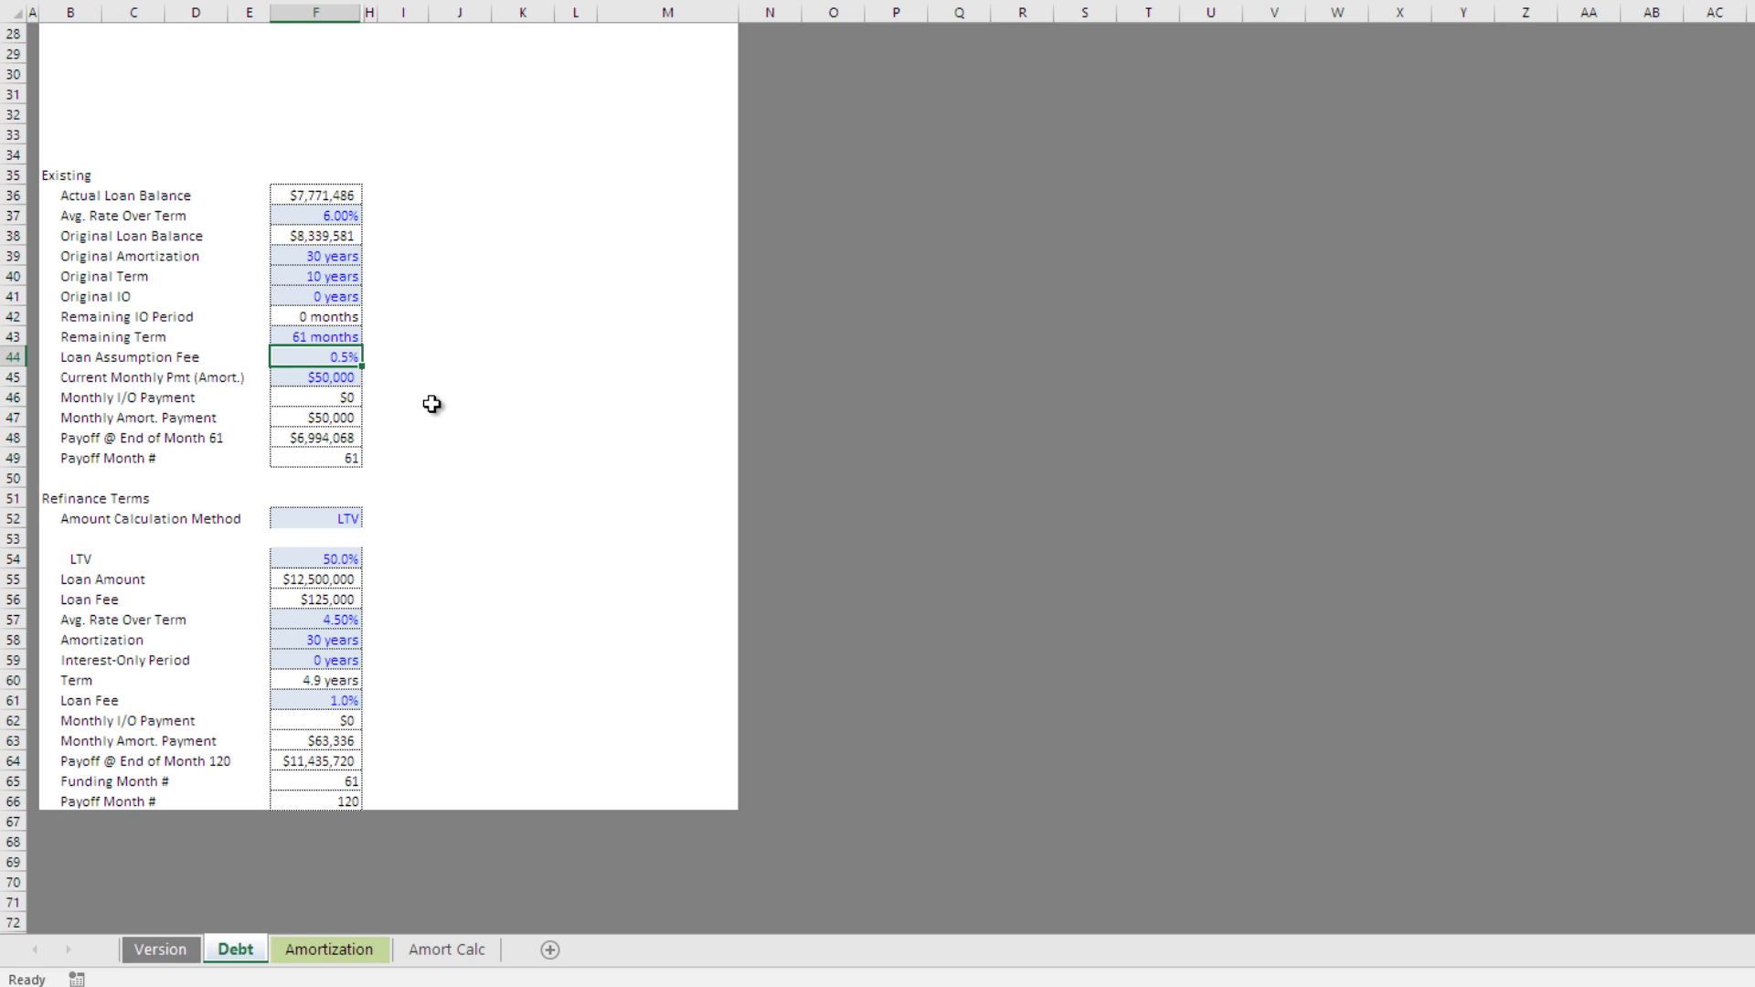
text(1)
key(Return)
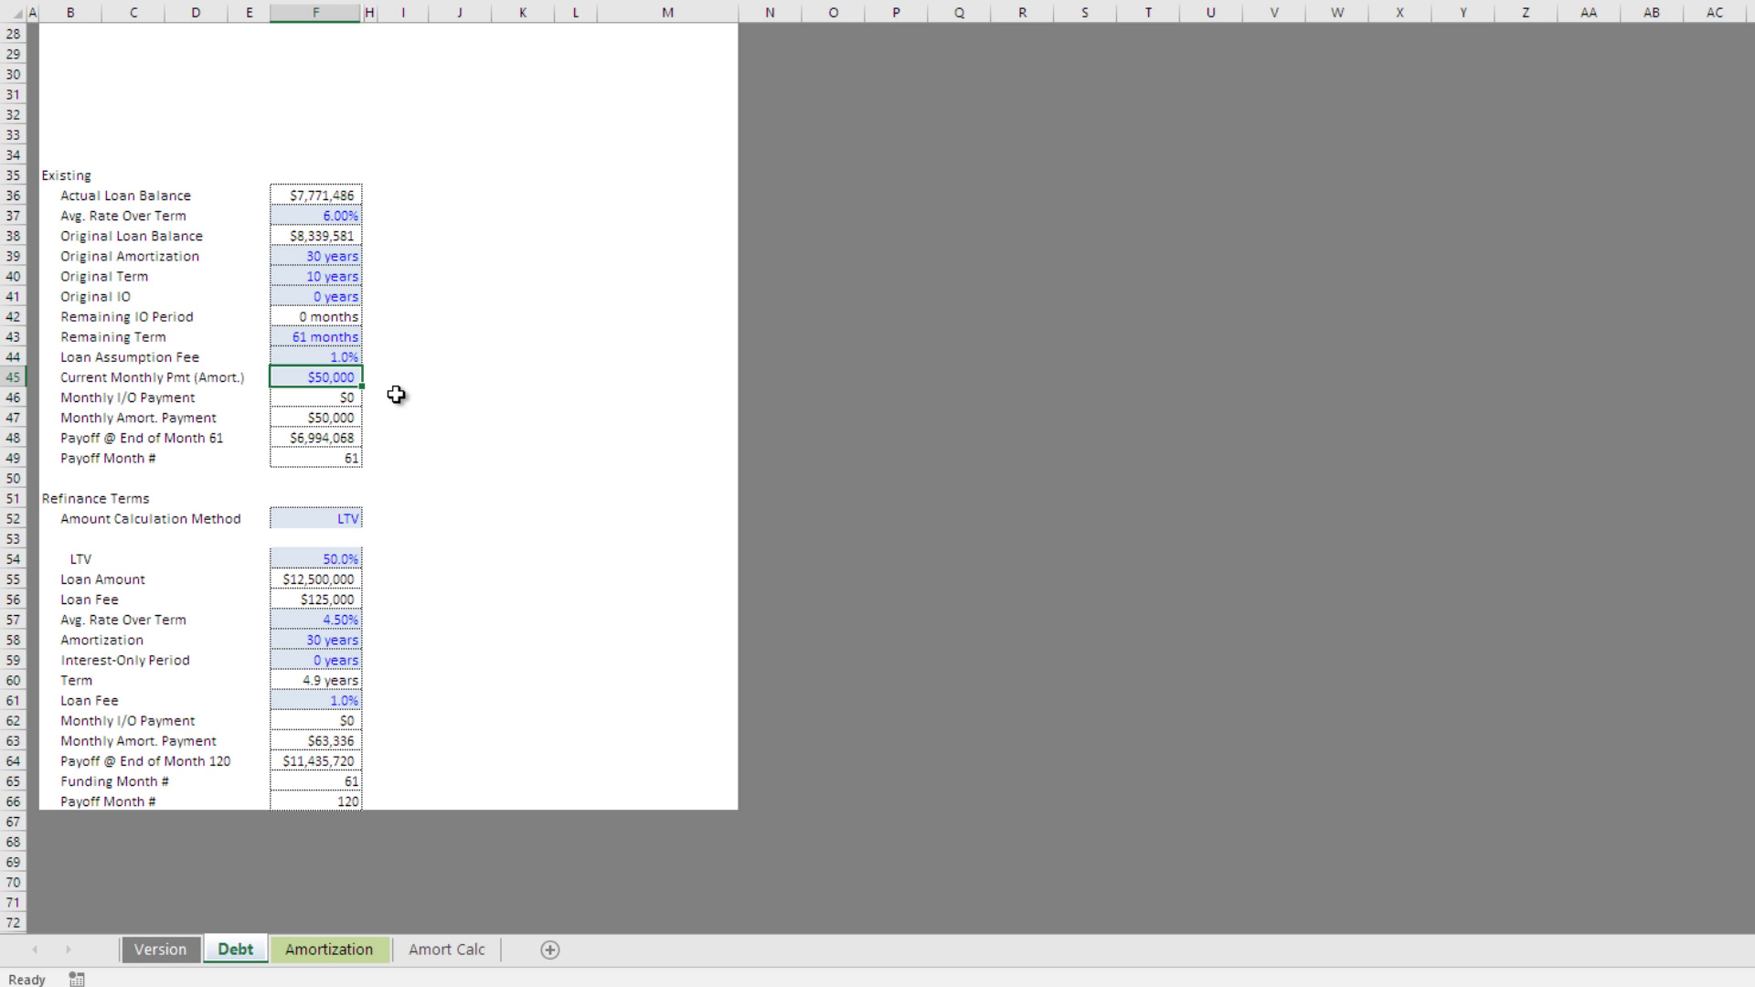
click(328, 297)
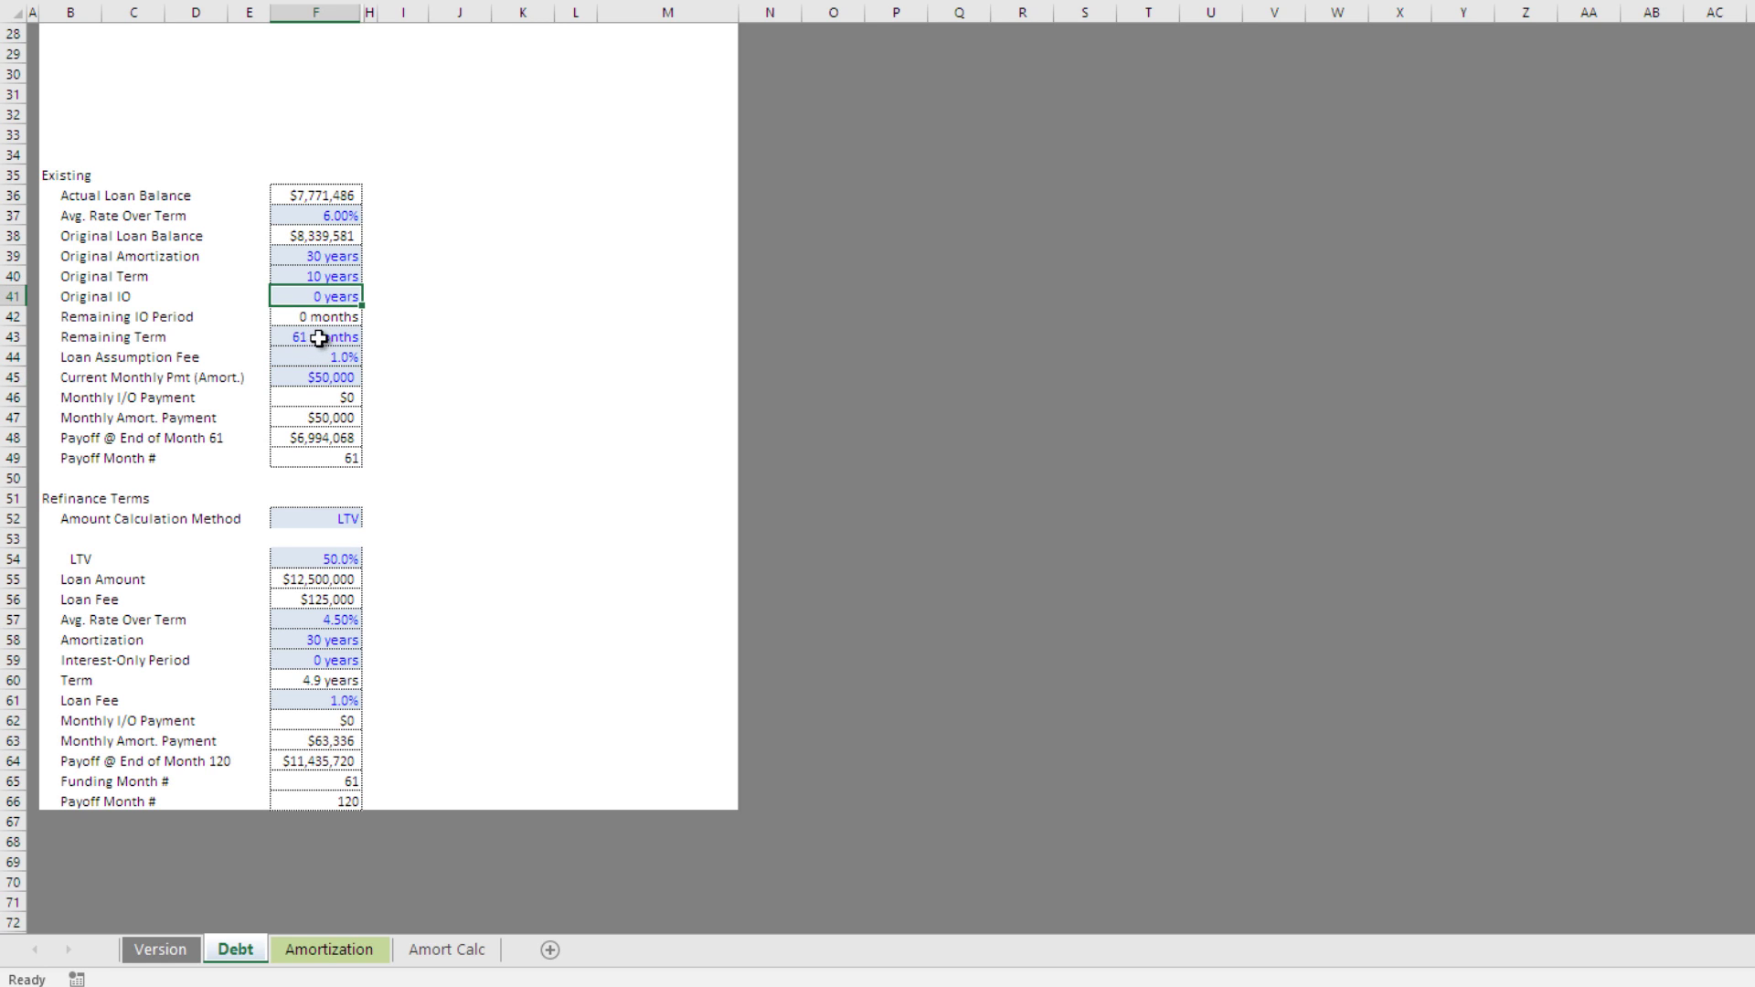
click(329, 277)
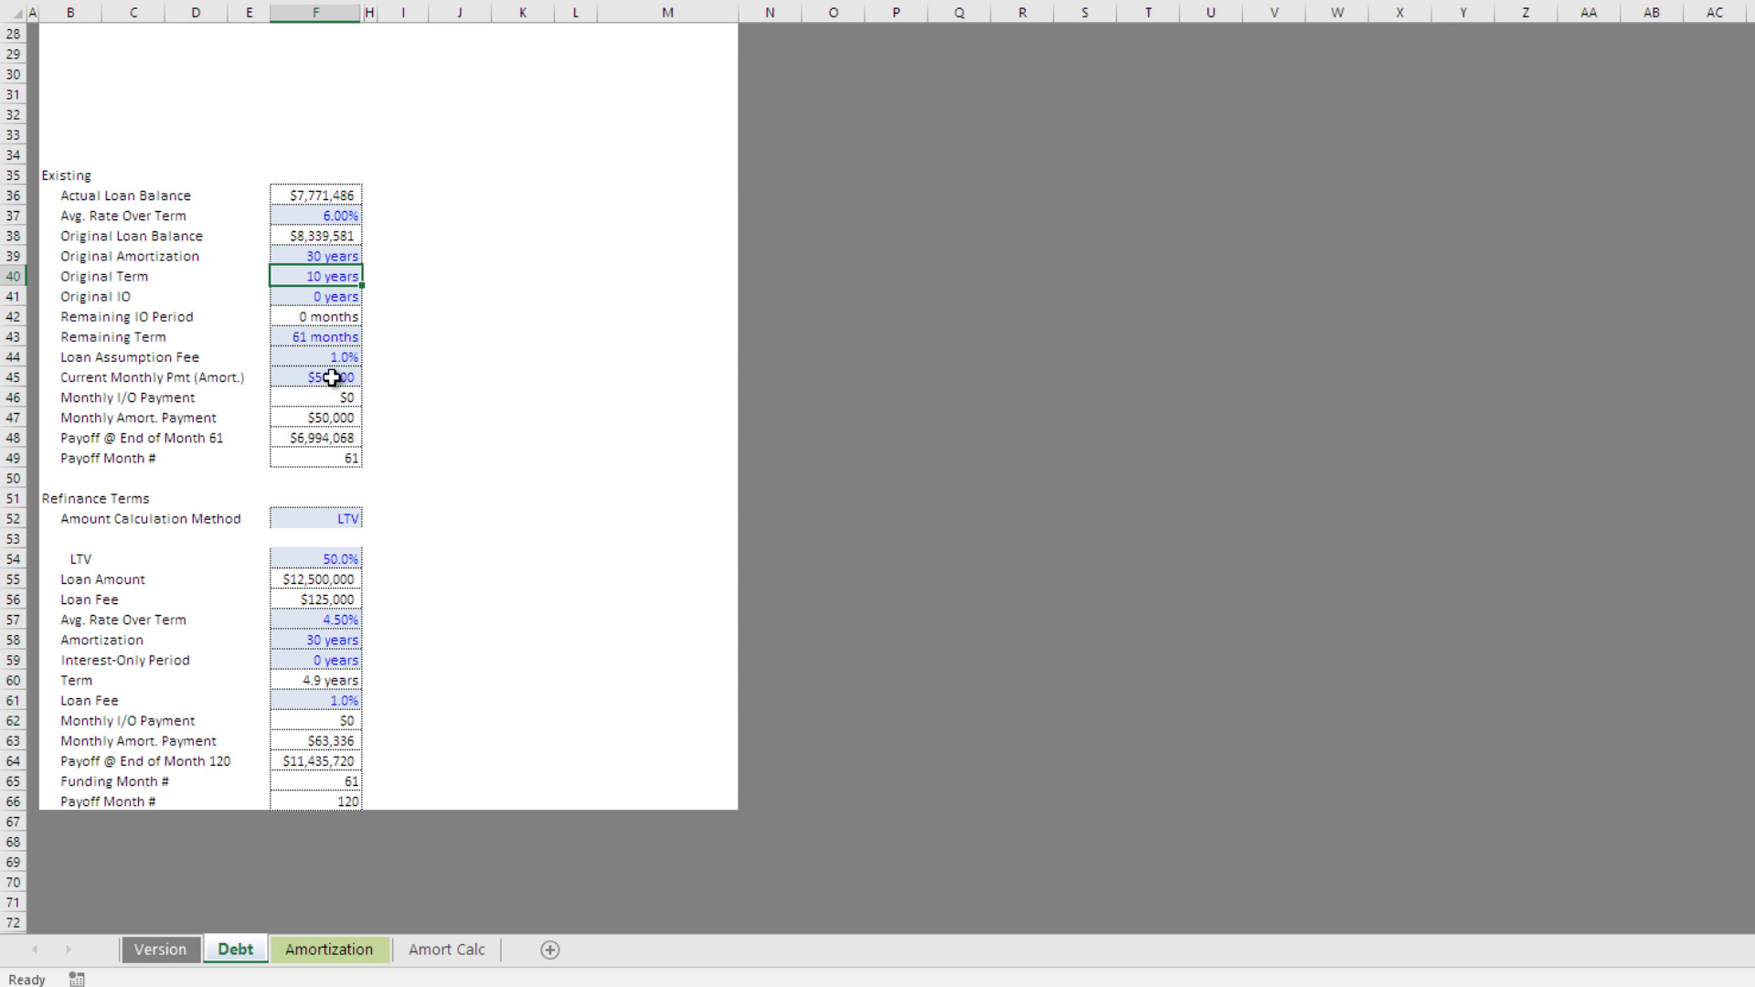
click(338, 374)
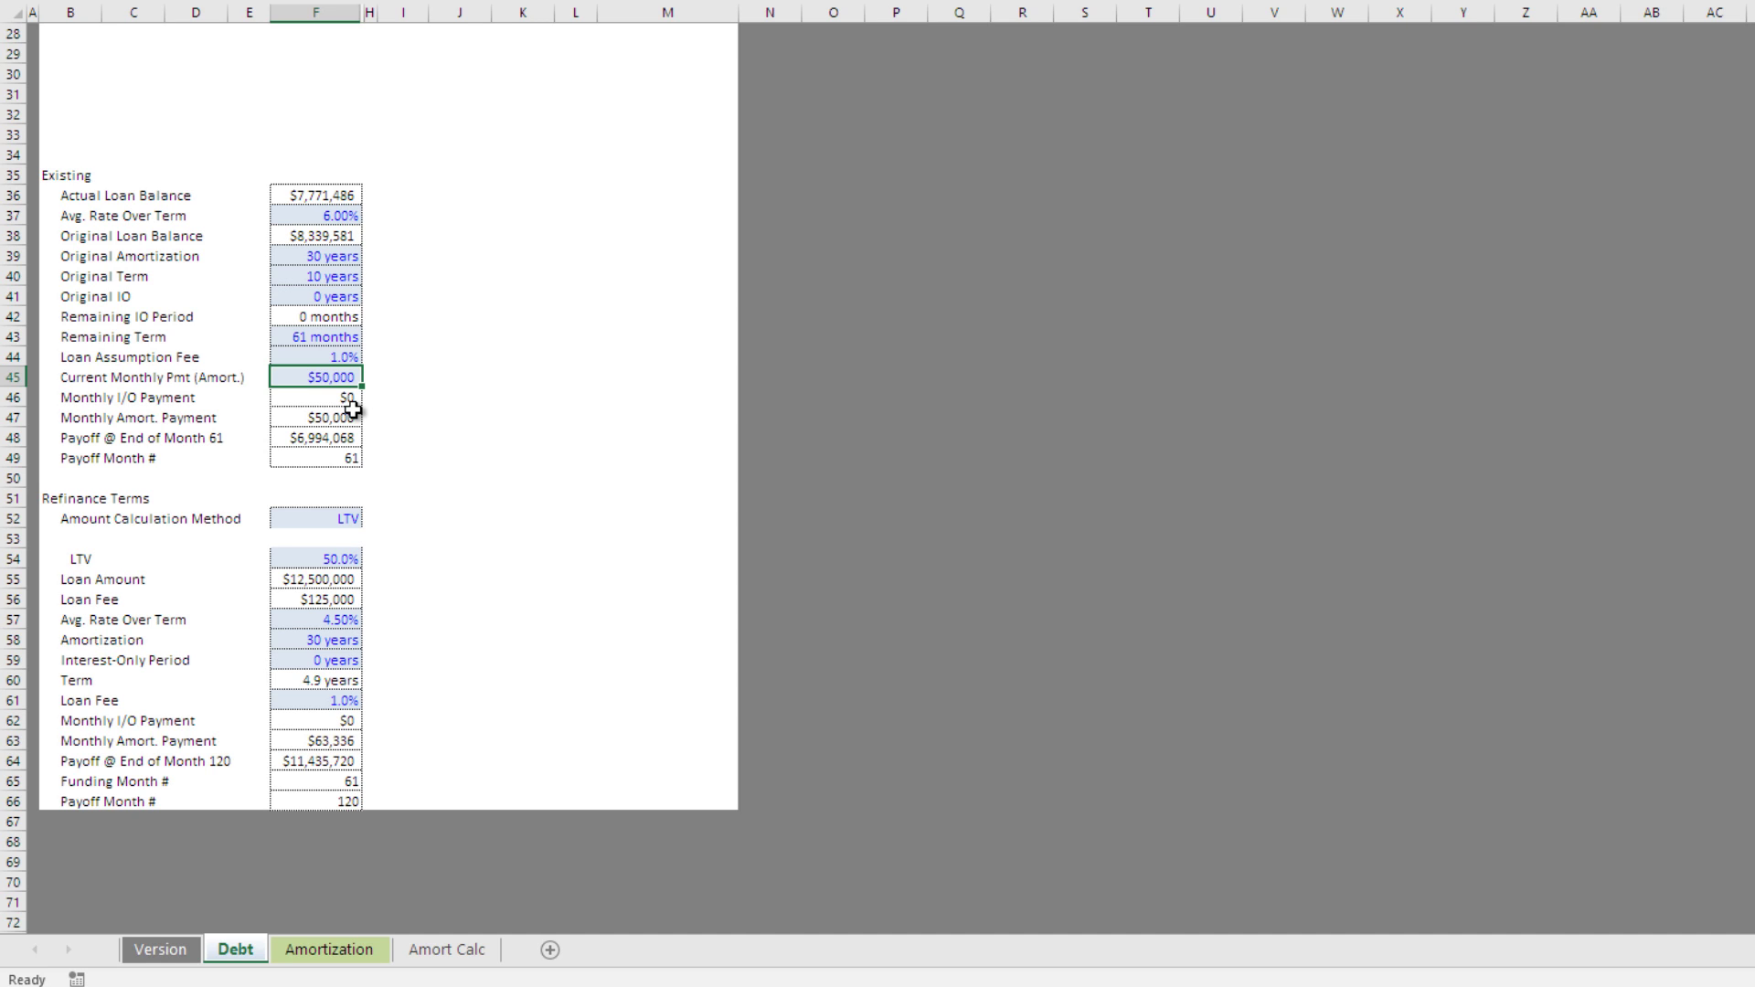
- Enter a $37,431 current monthly payment and check the $5,817,890 balance and $5,235,899 payoff
text(37431)
key(Return)
click(347, 422)
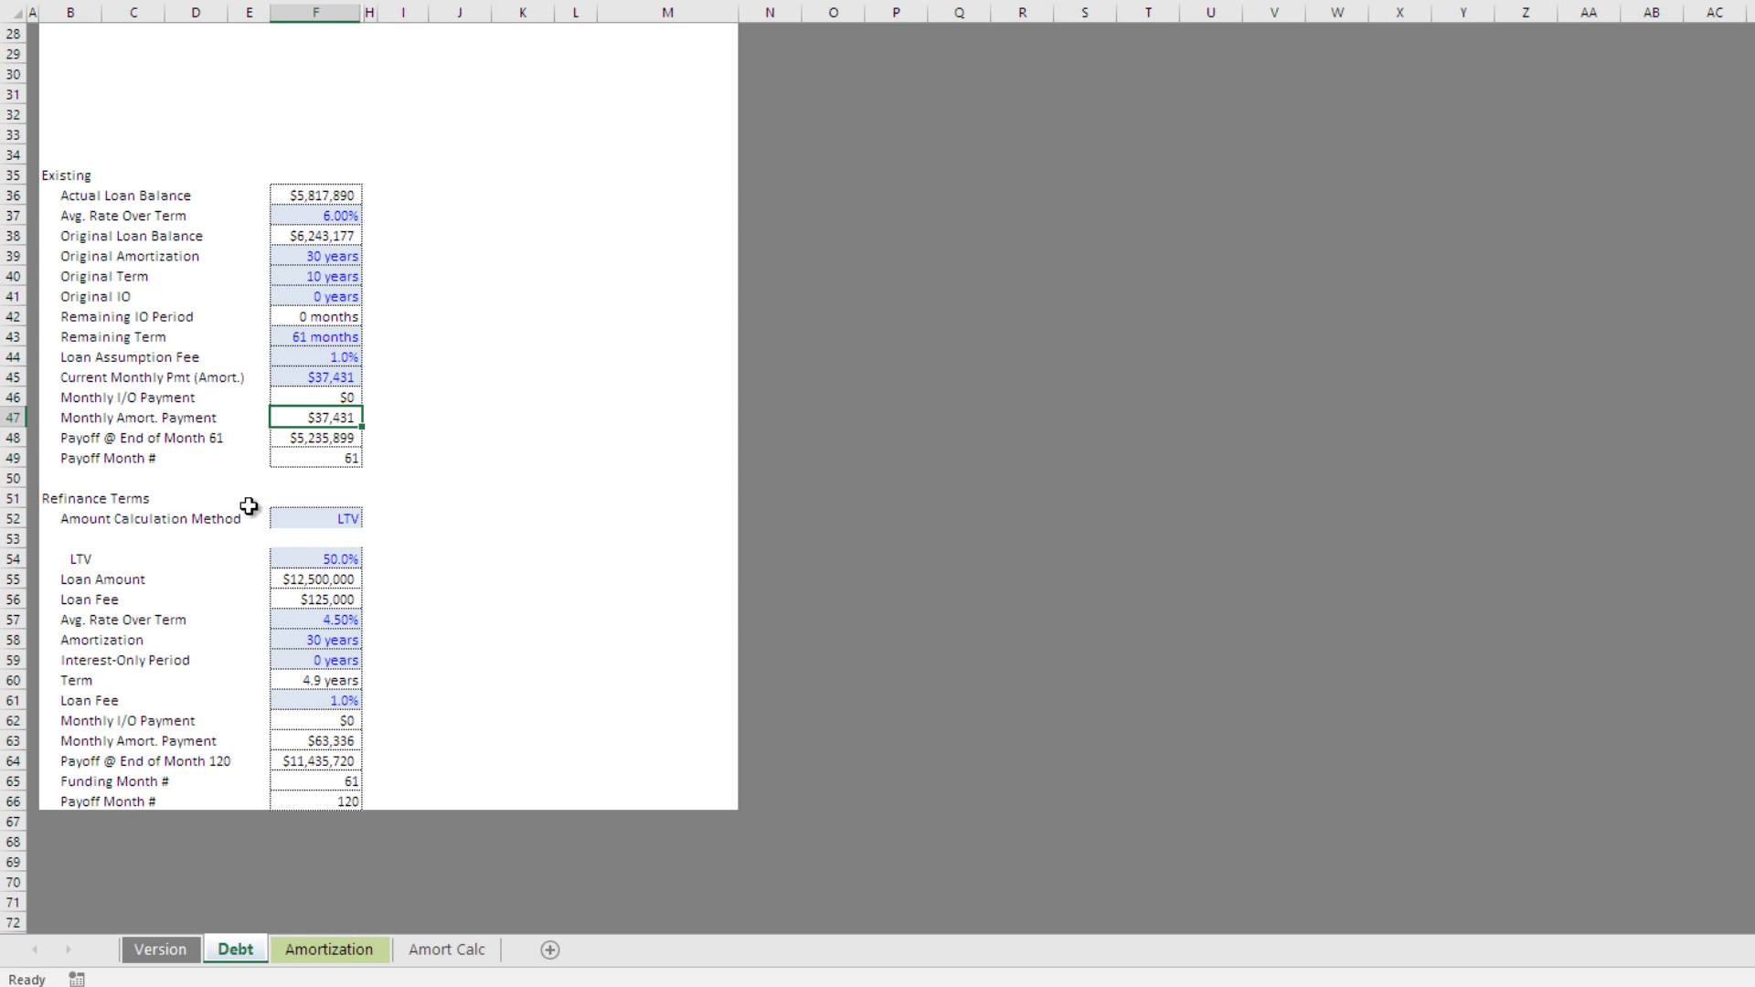
click(323, 397)
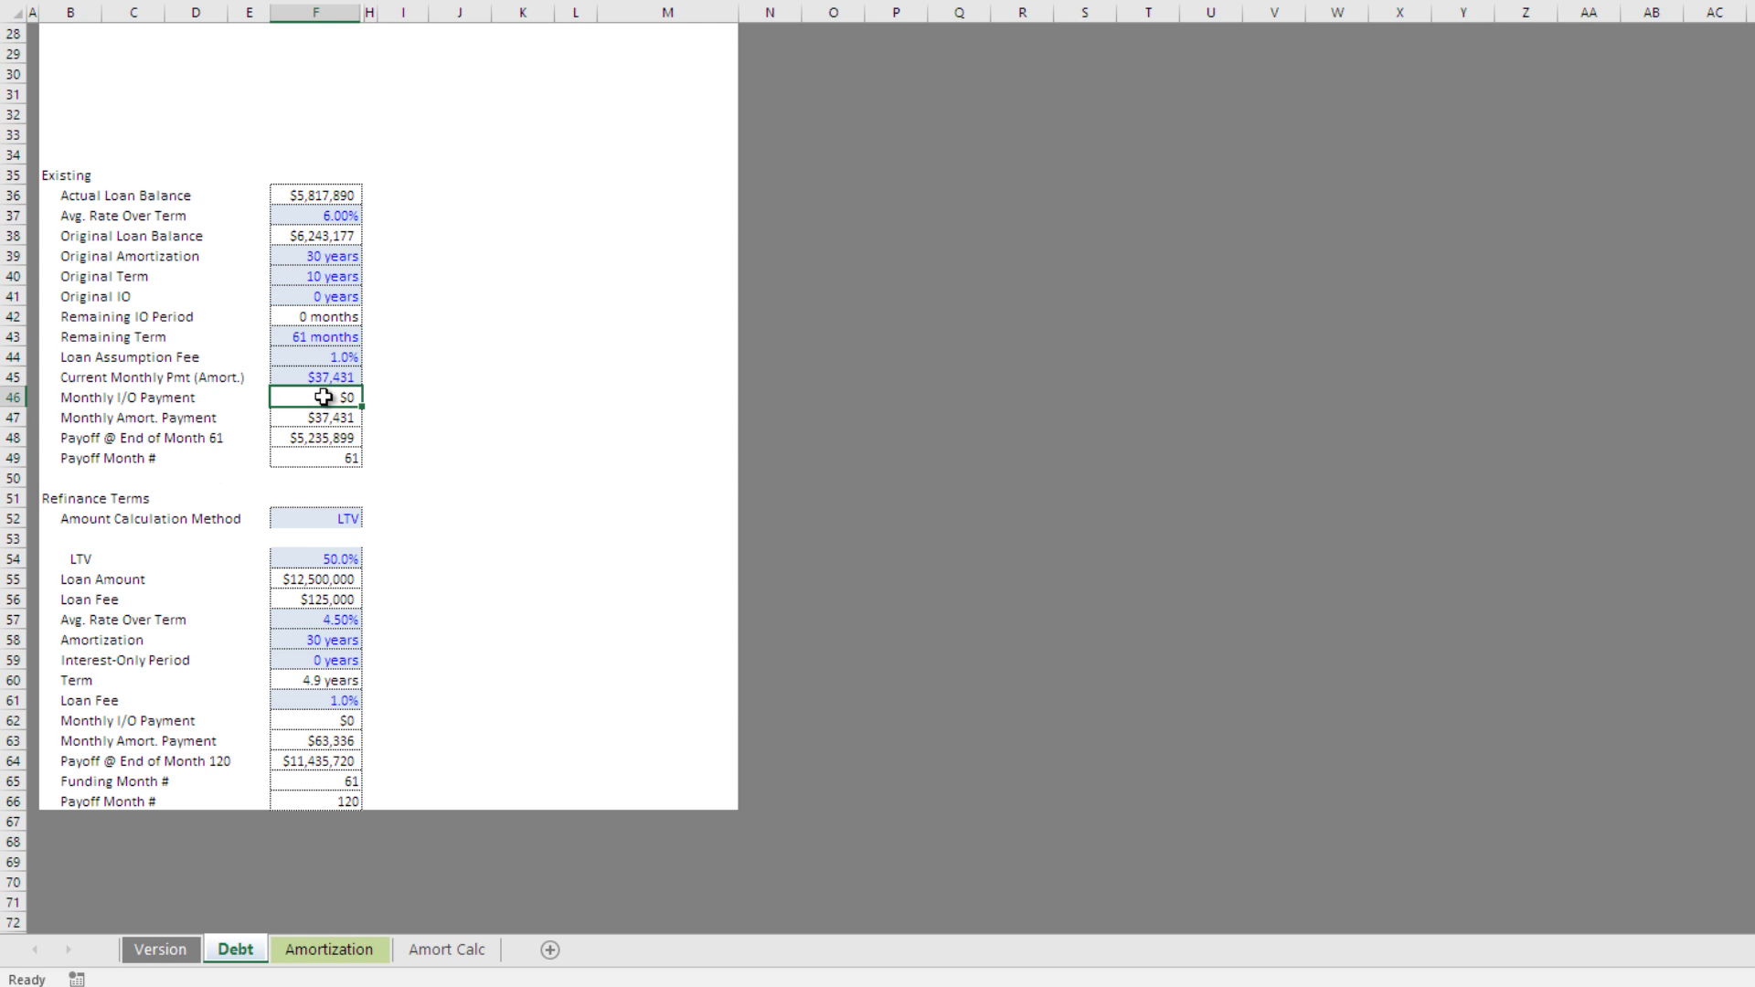
click(313, 295)
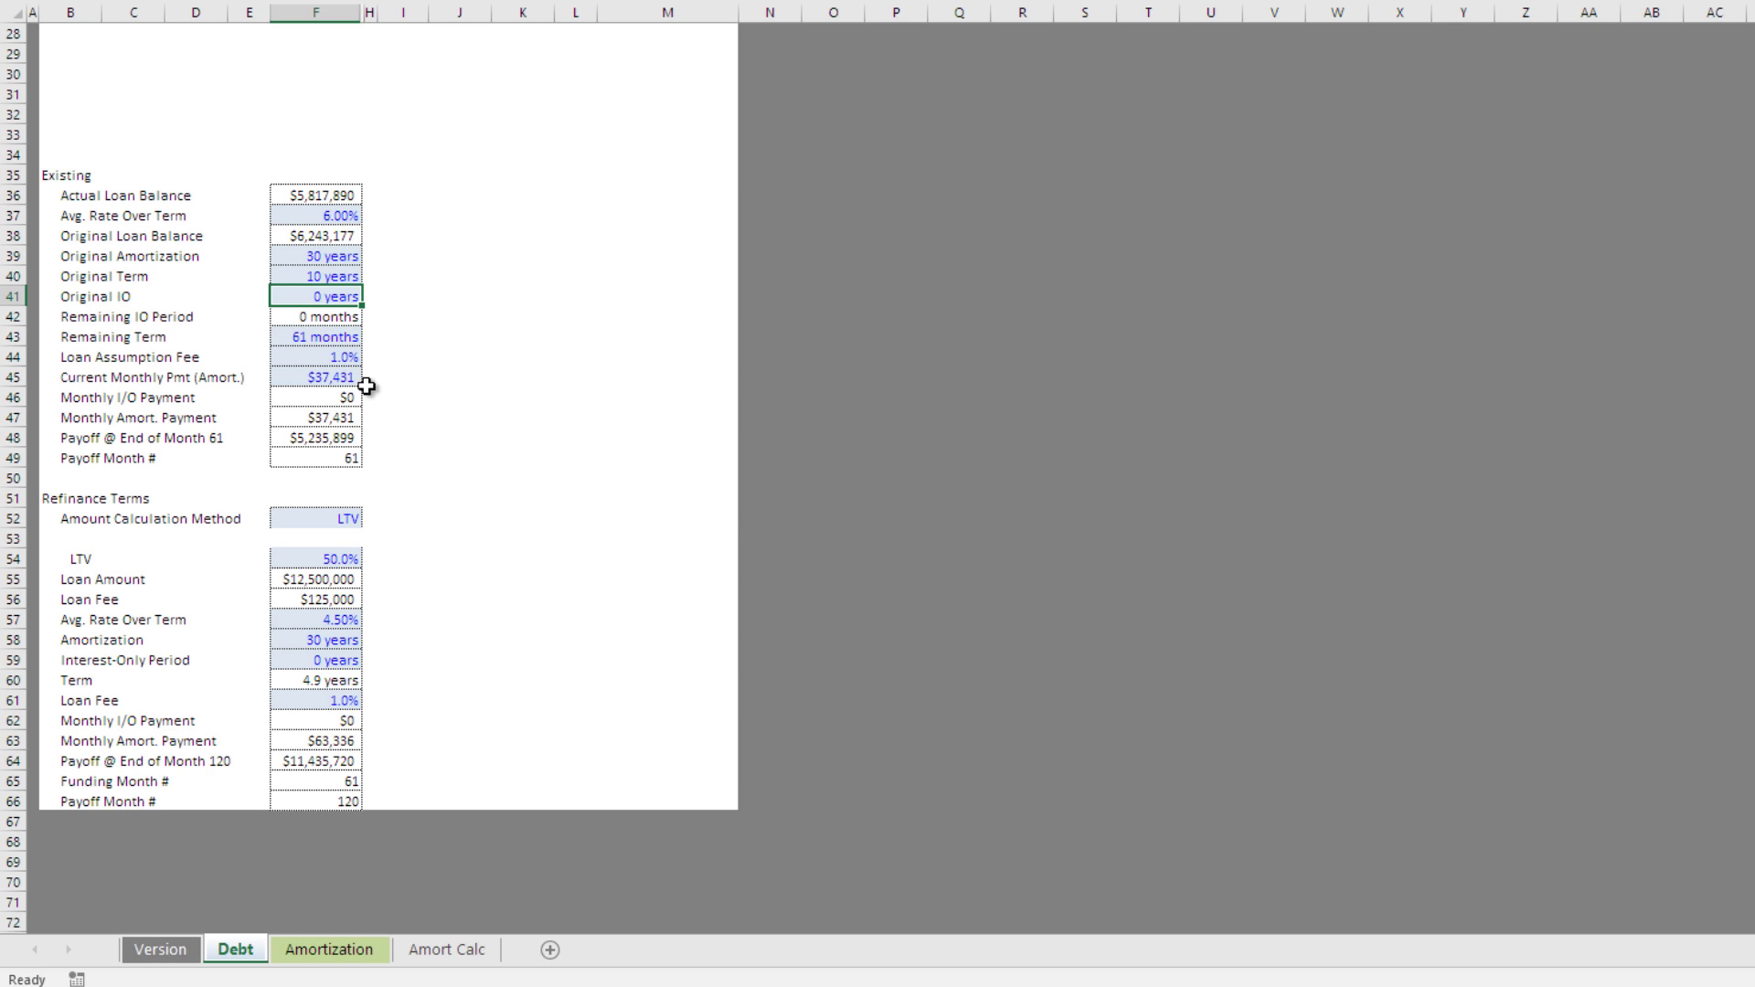
click(334, 195)
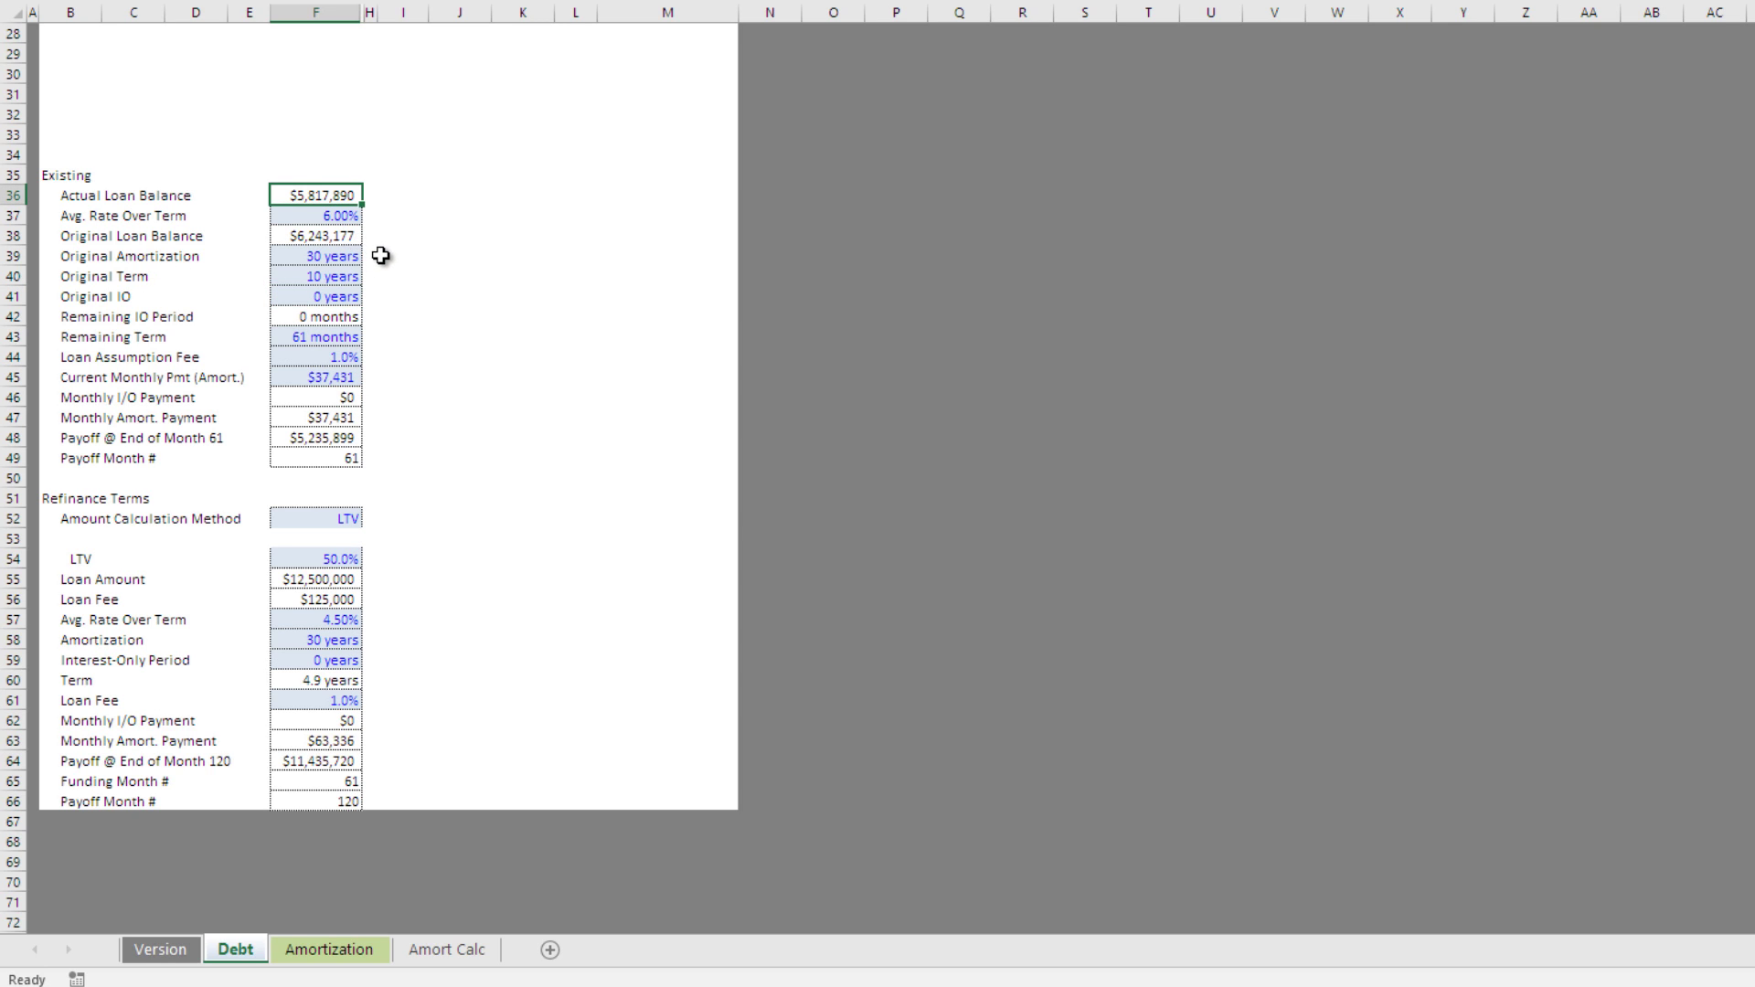
click(346, 239)
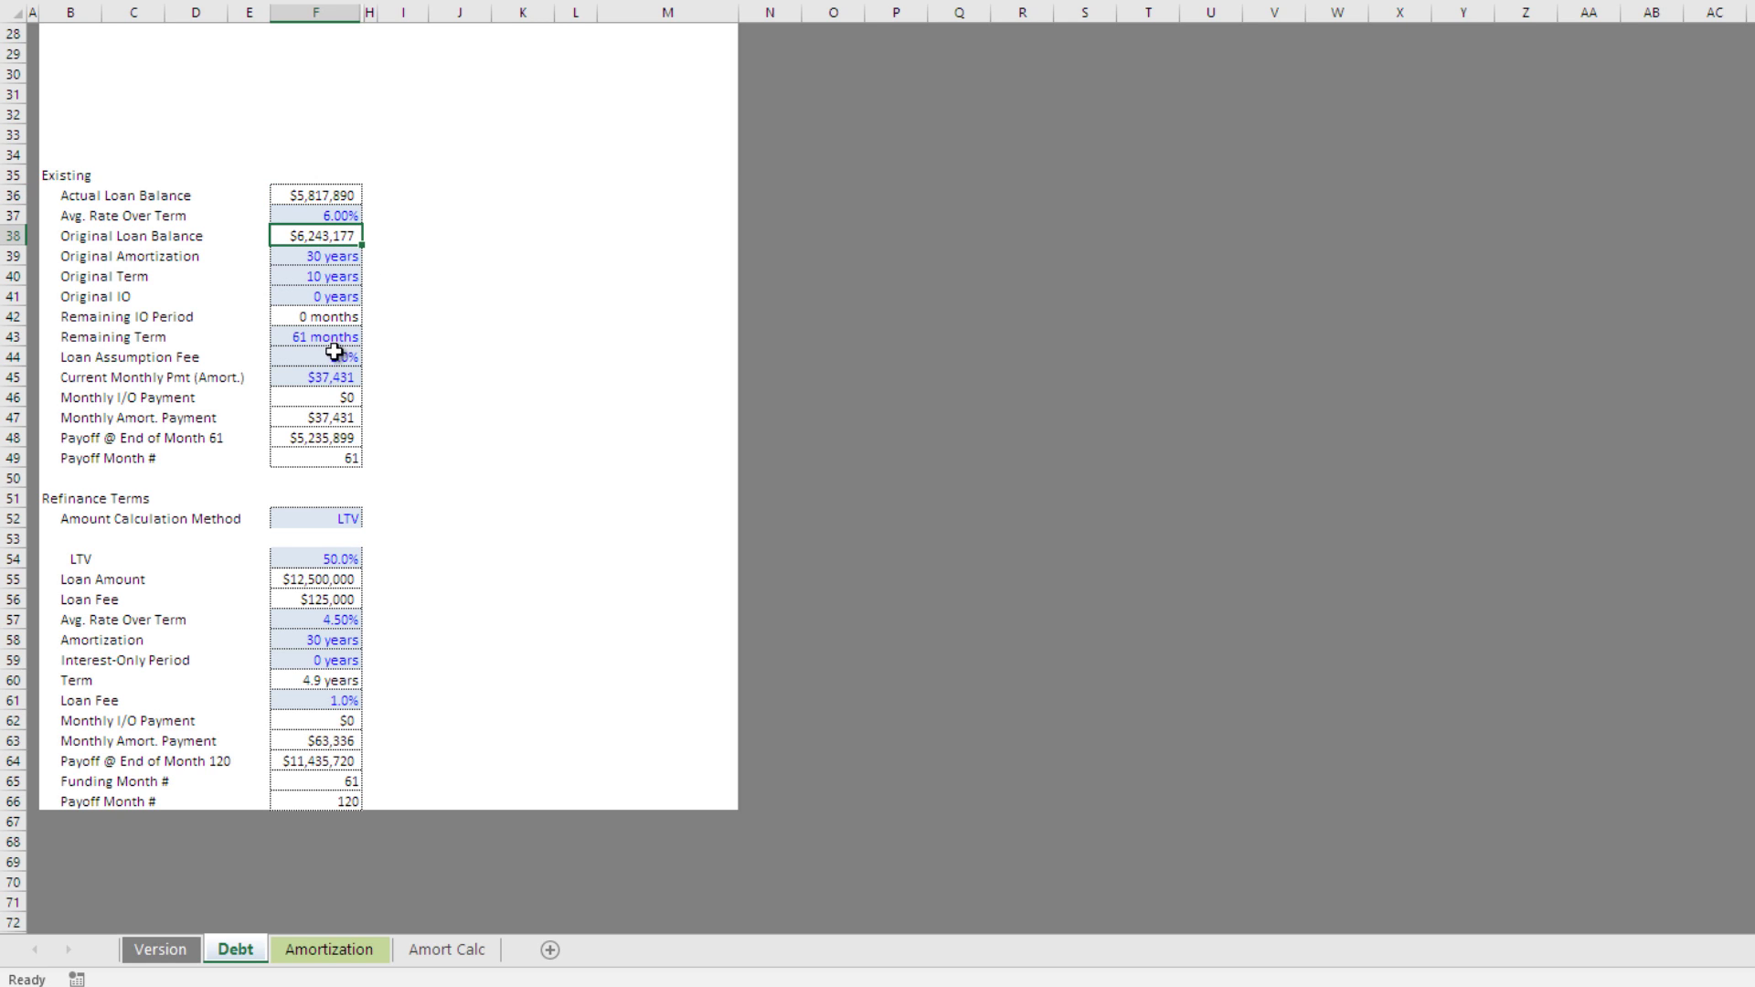
click(340, 436)
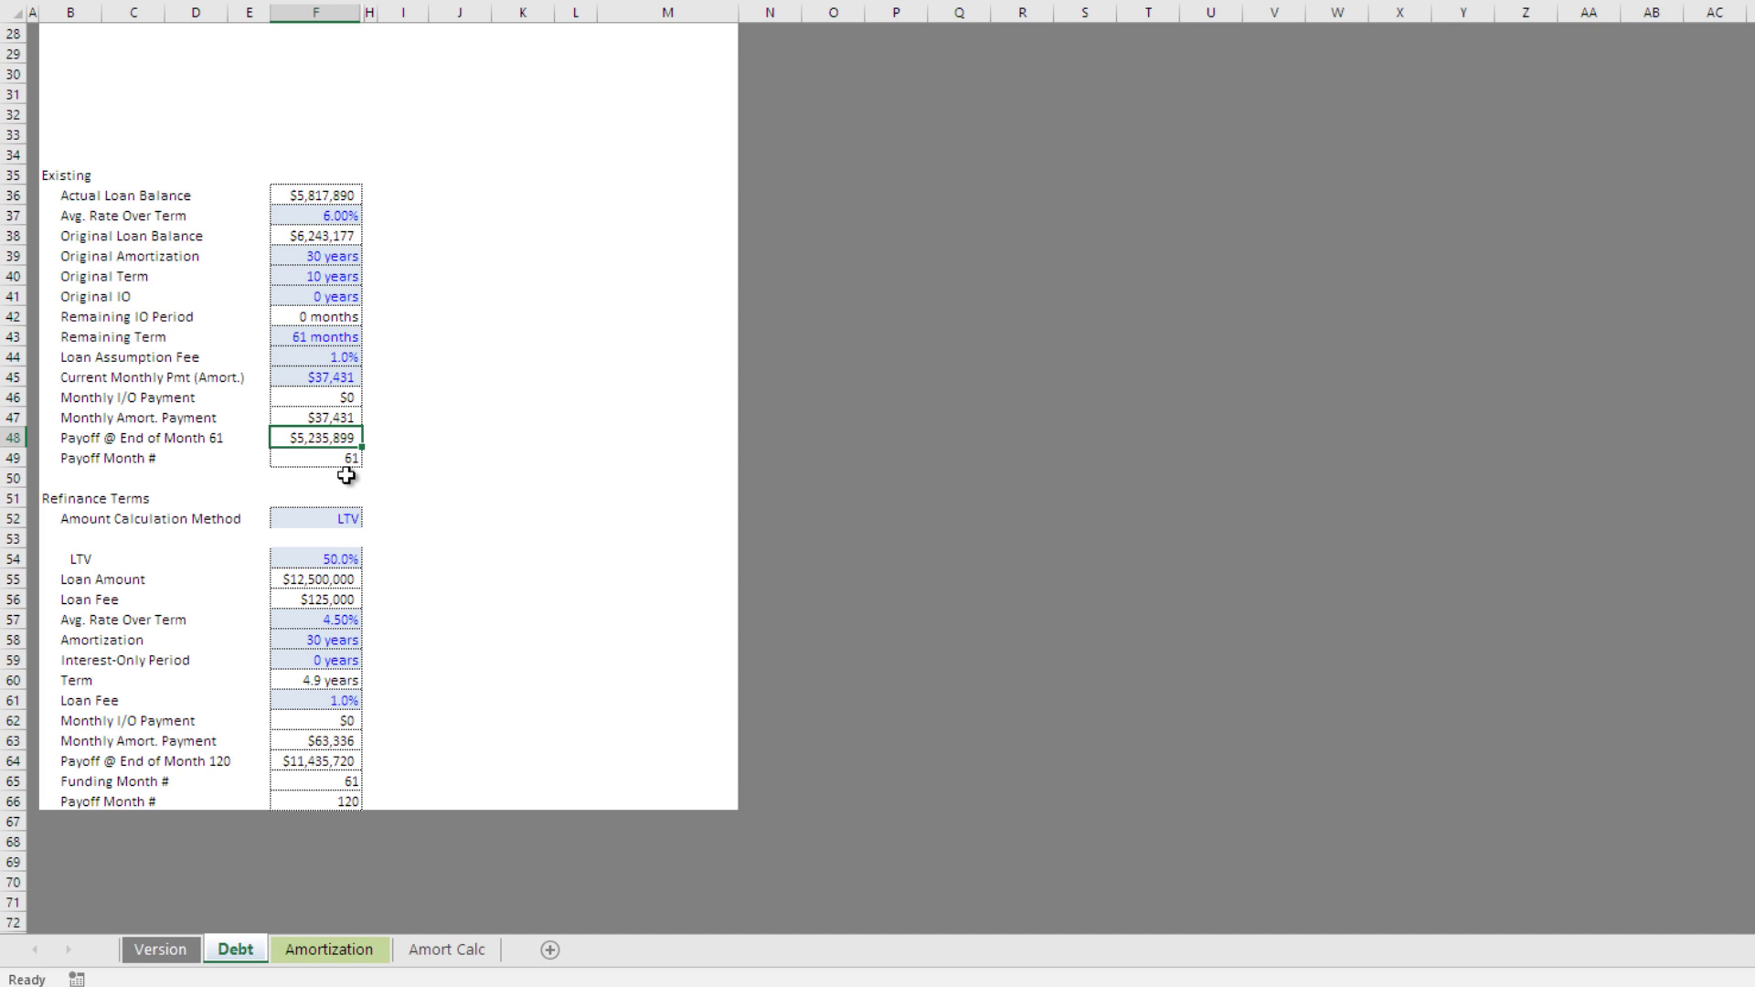
scroll(346, 476, down, 1)
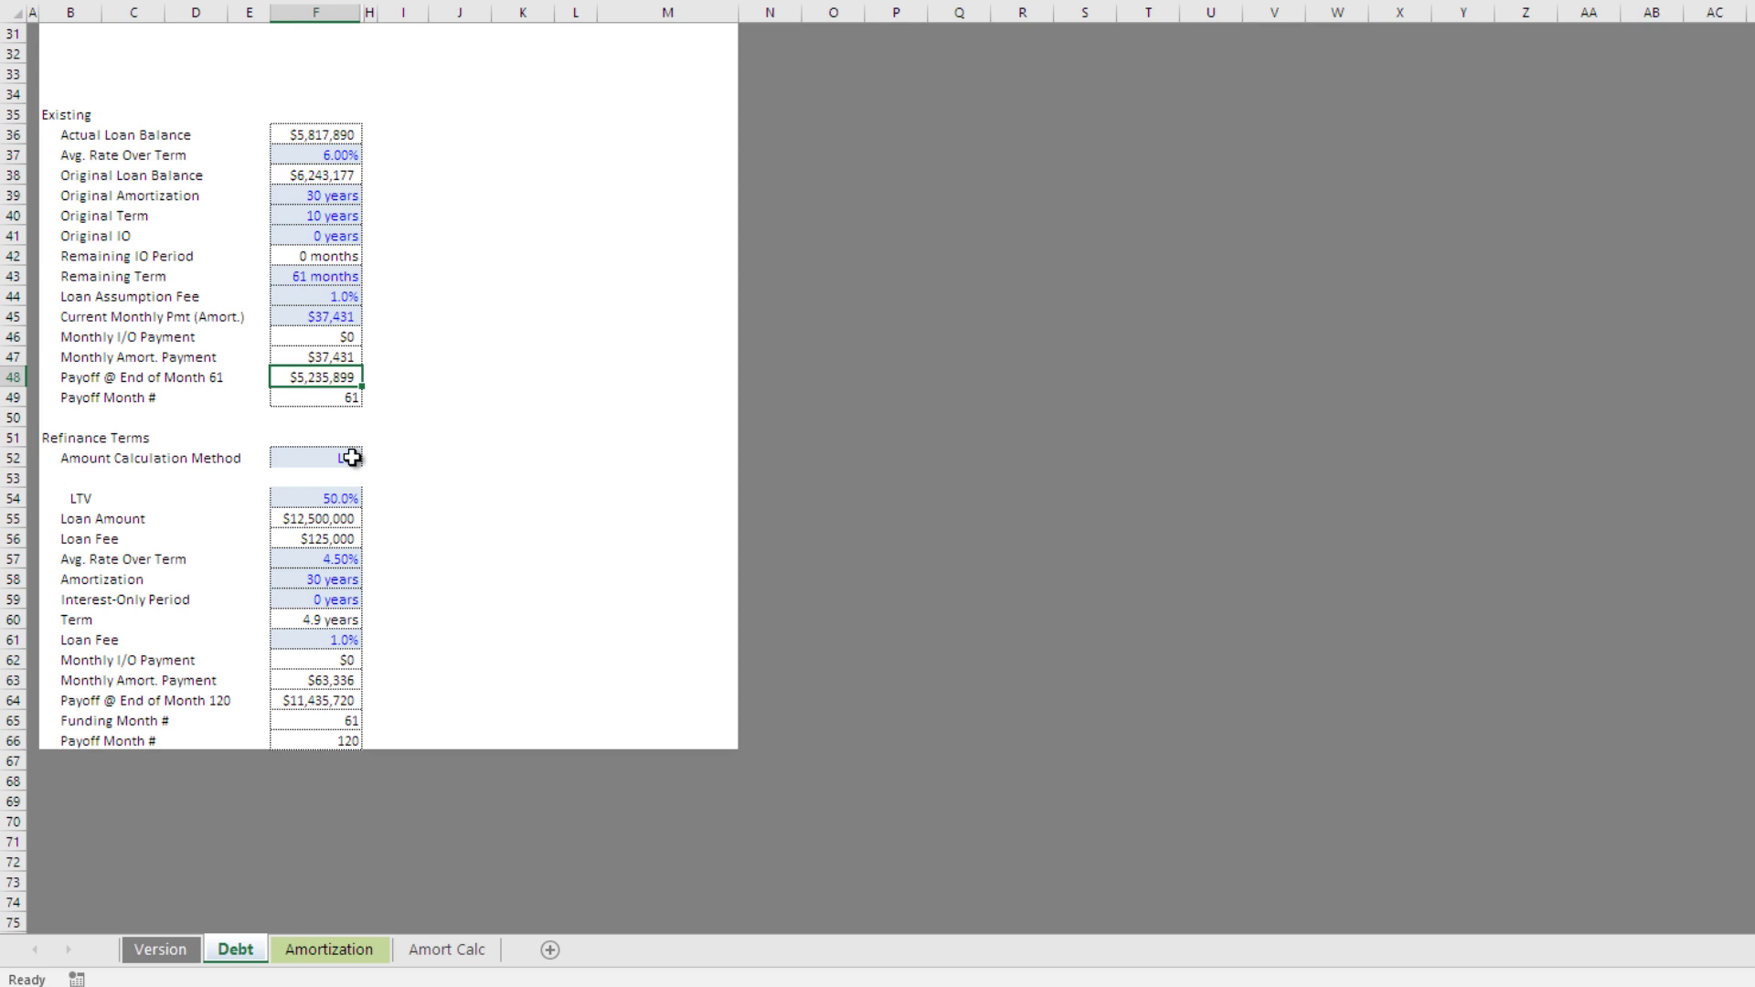
click(352, 458)
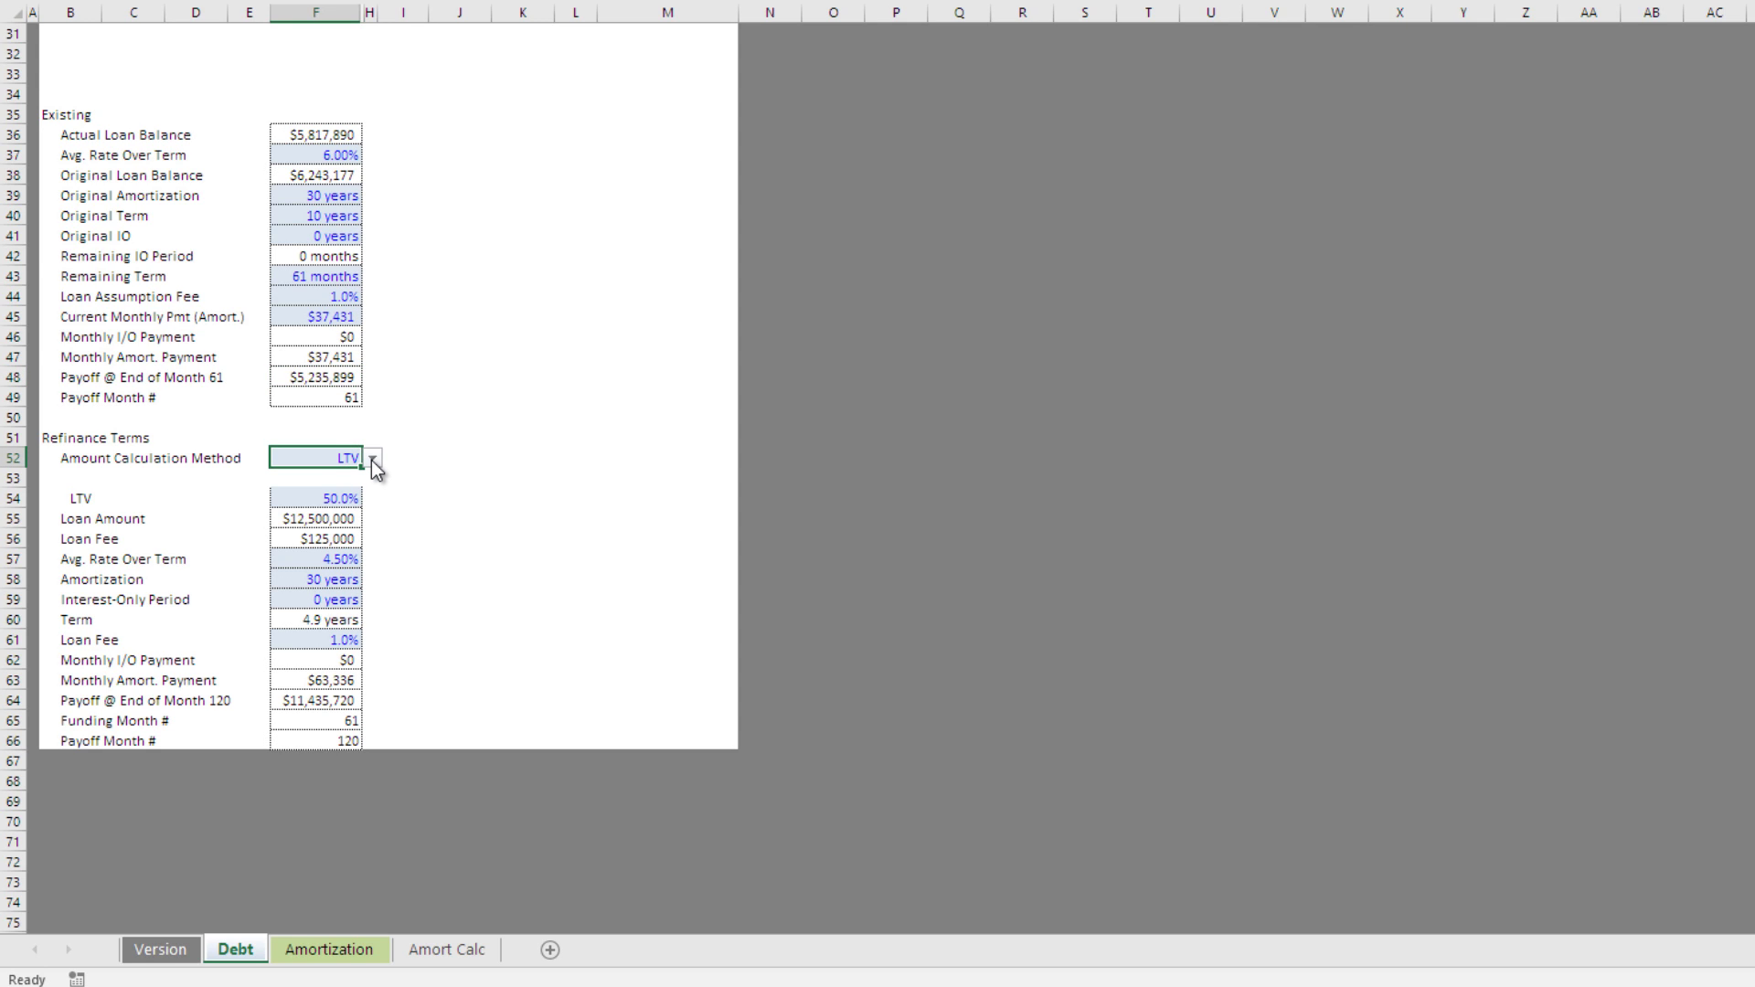
scroll(334, 434, up, 10)
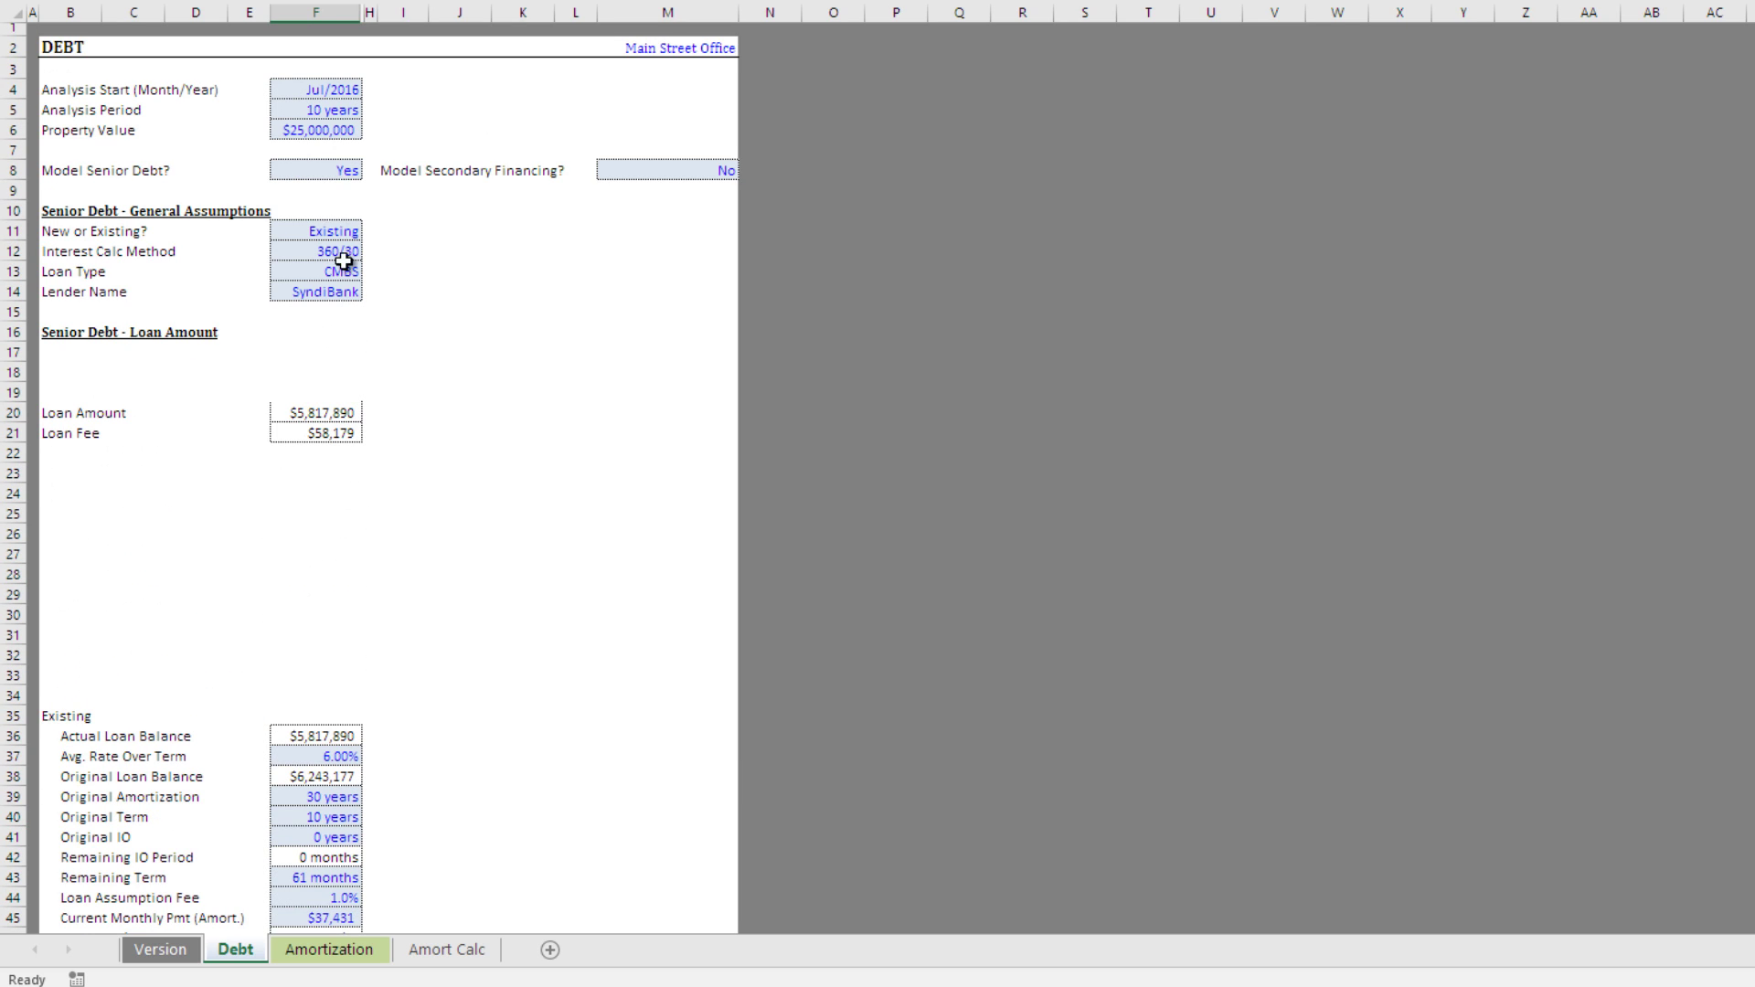
scroll(338, 411, down, 8)
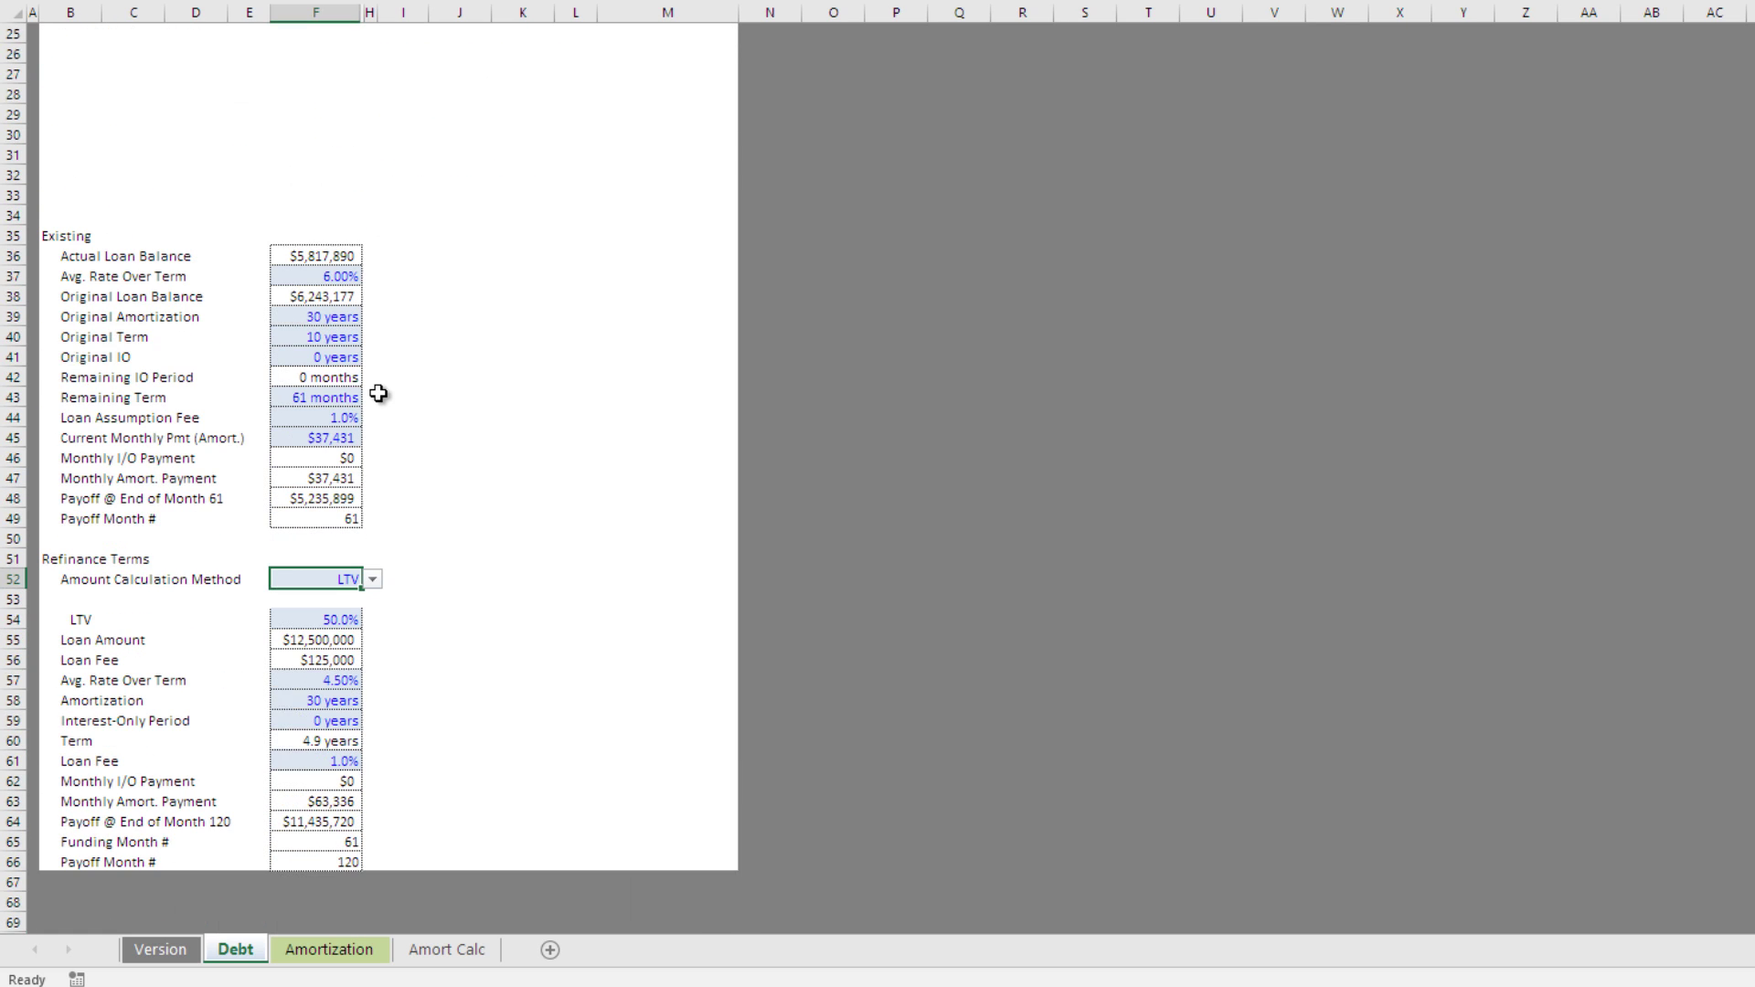
scroll(378, 393, down, 1)
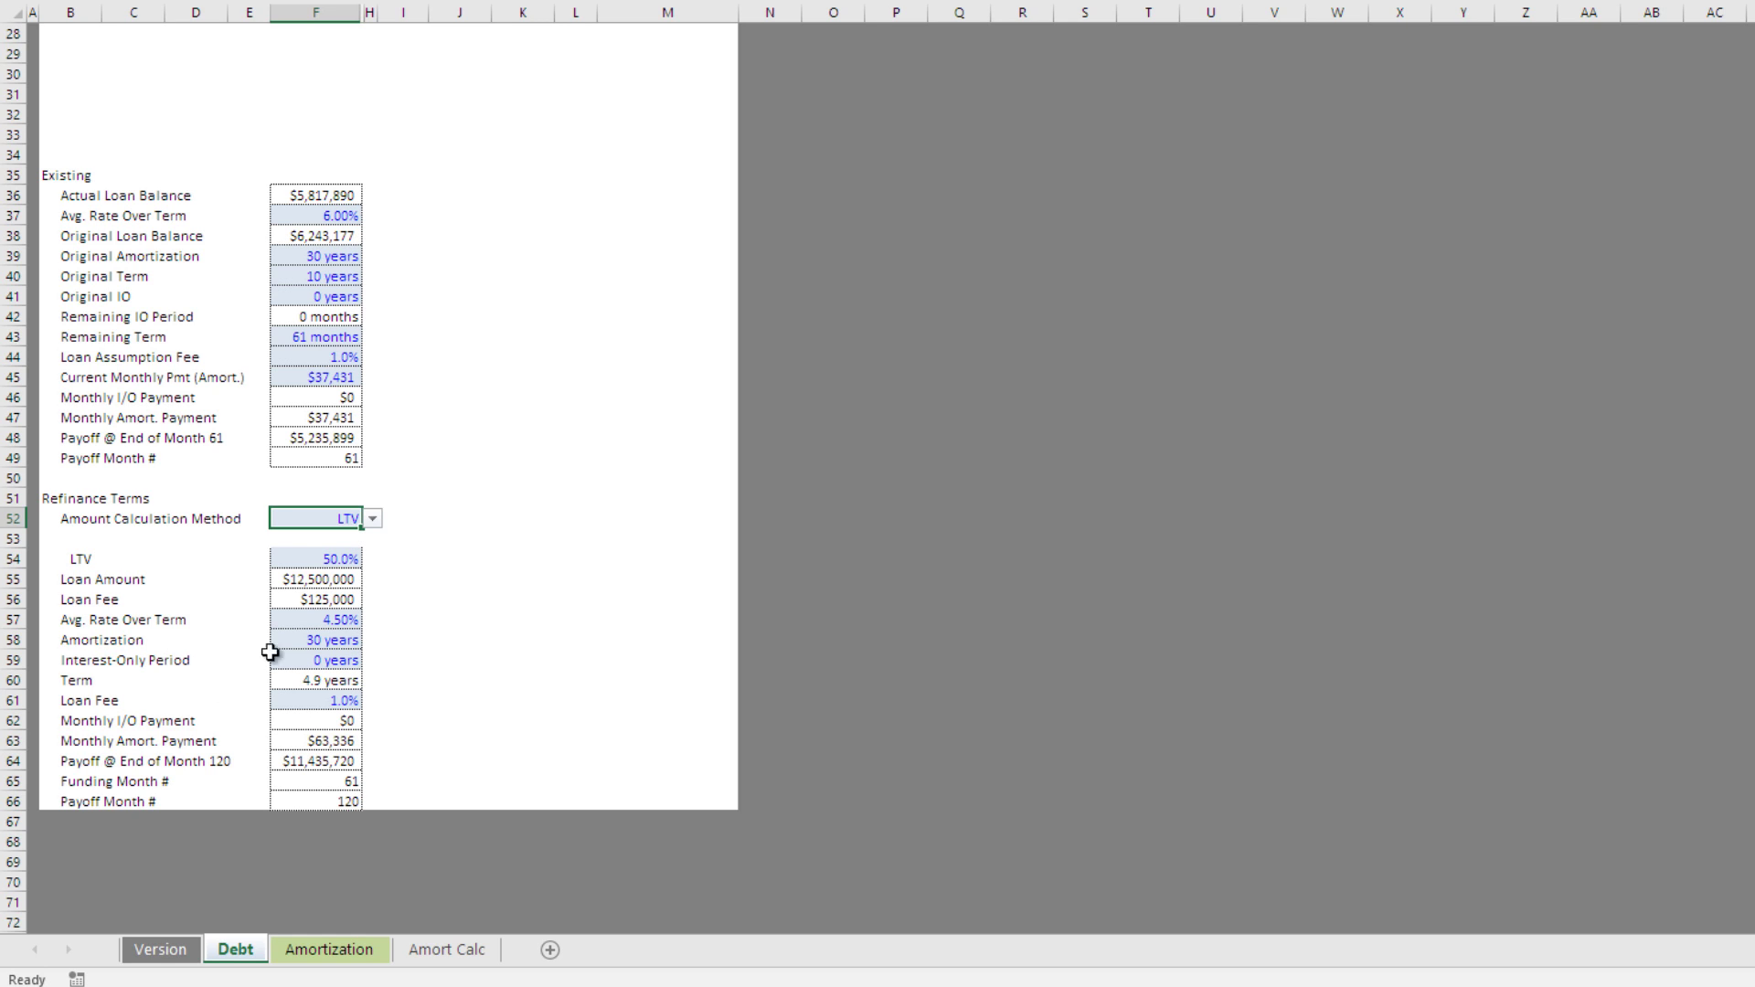
click(325, 561)
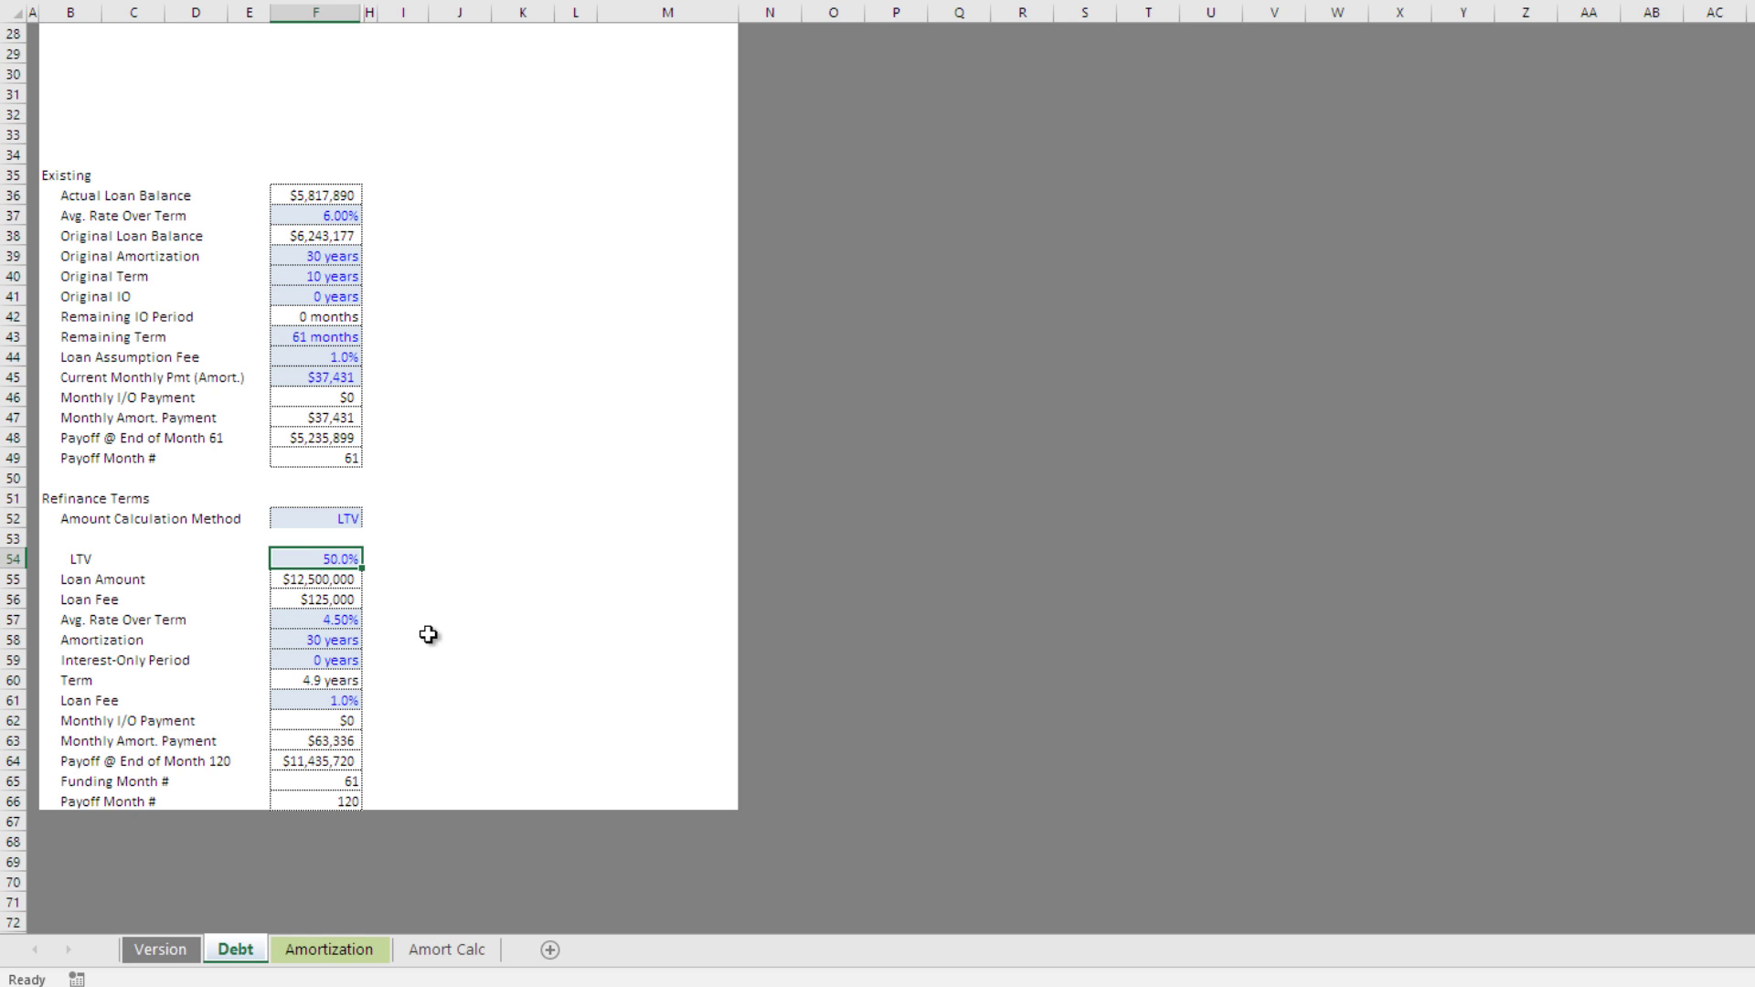
click(325, 196)
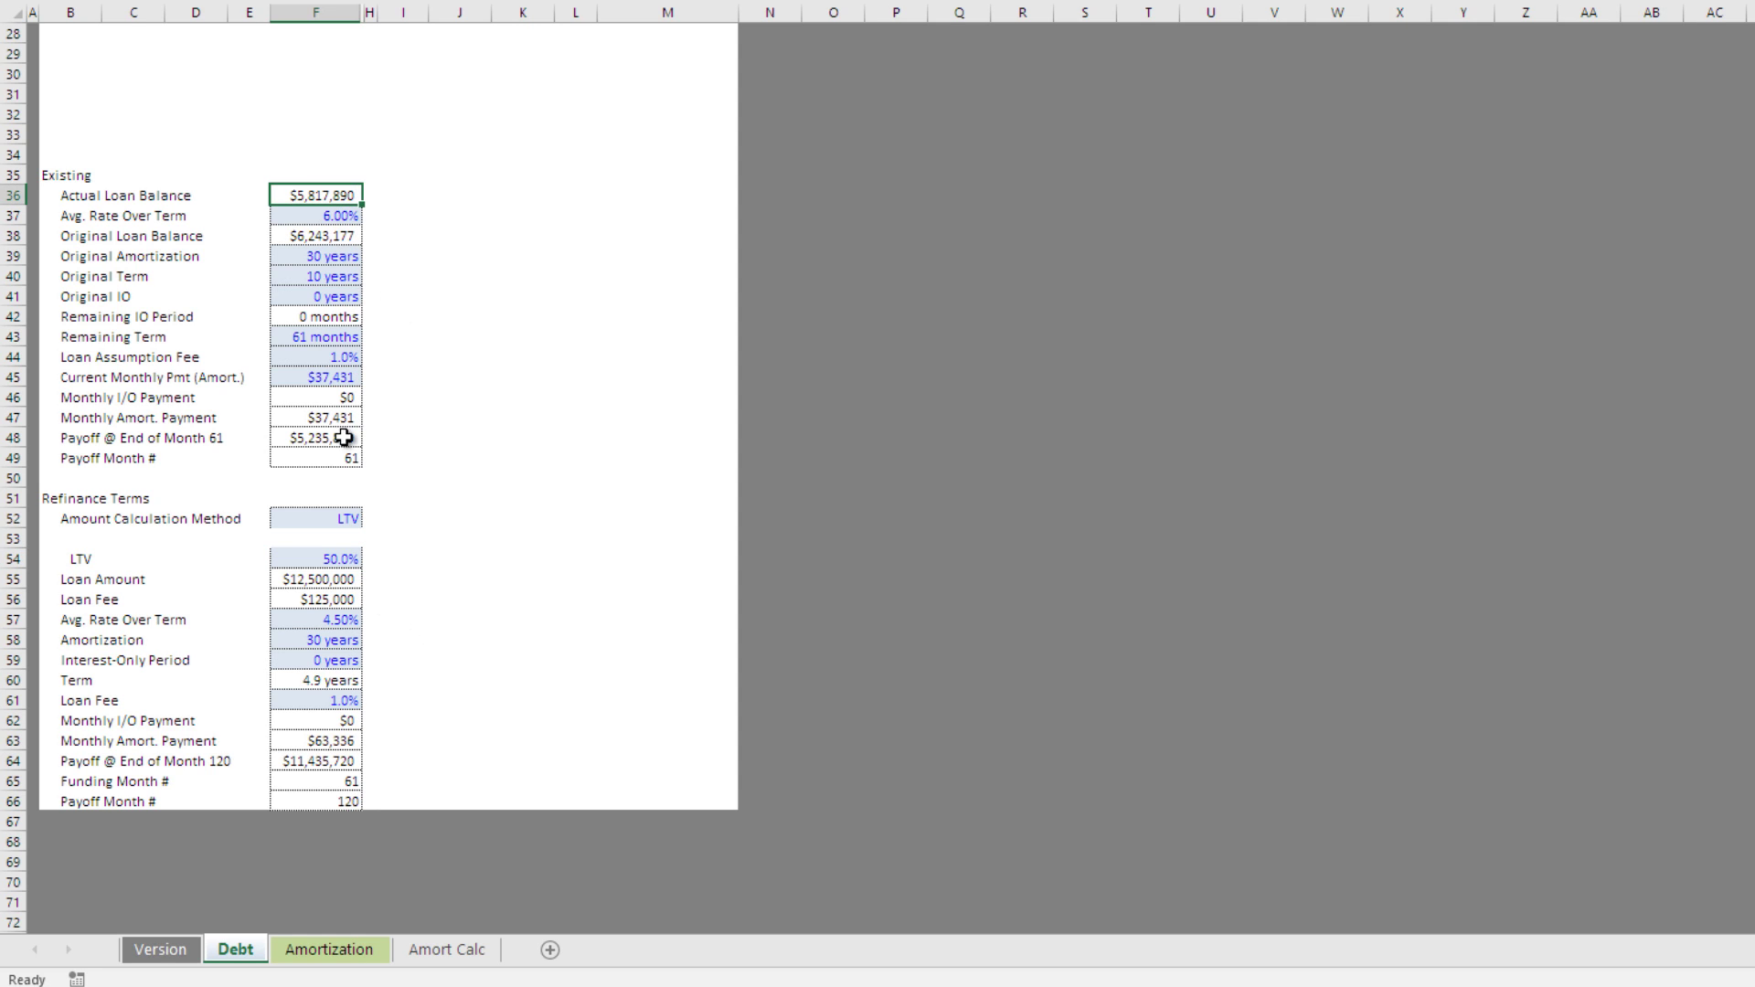
click(328, 239)
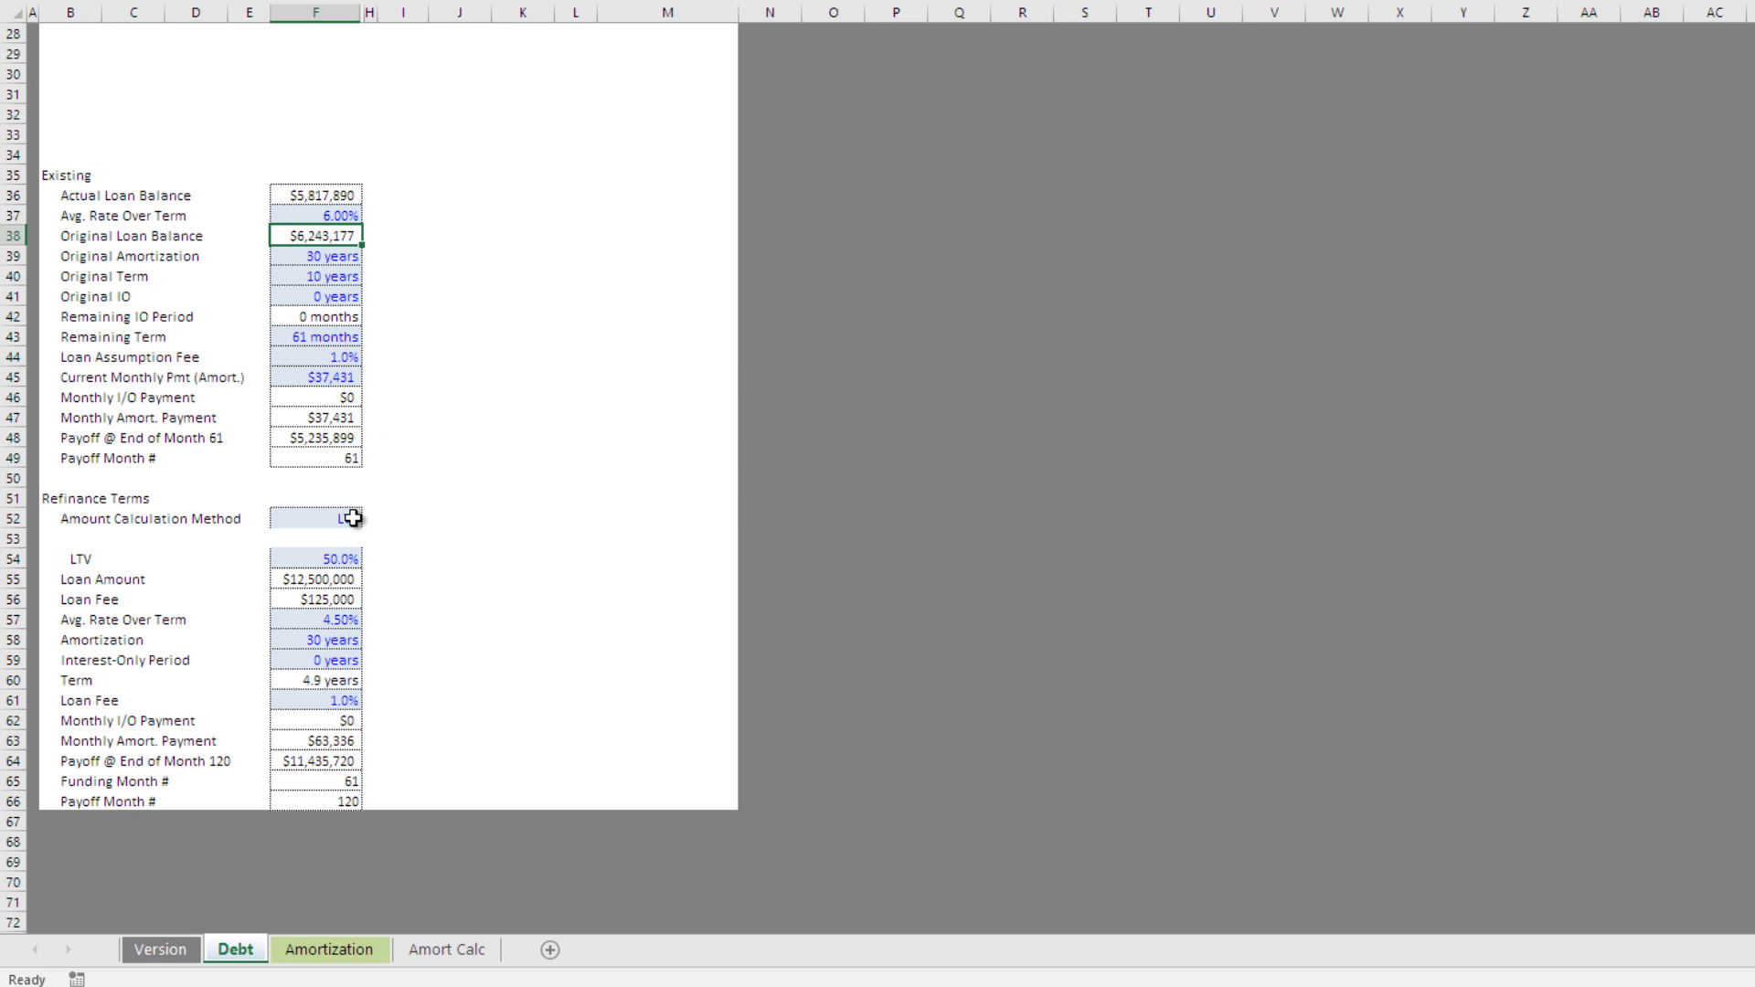
click(344, 520)
click(345, 558)
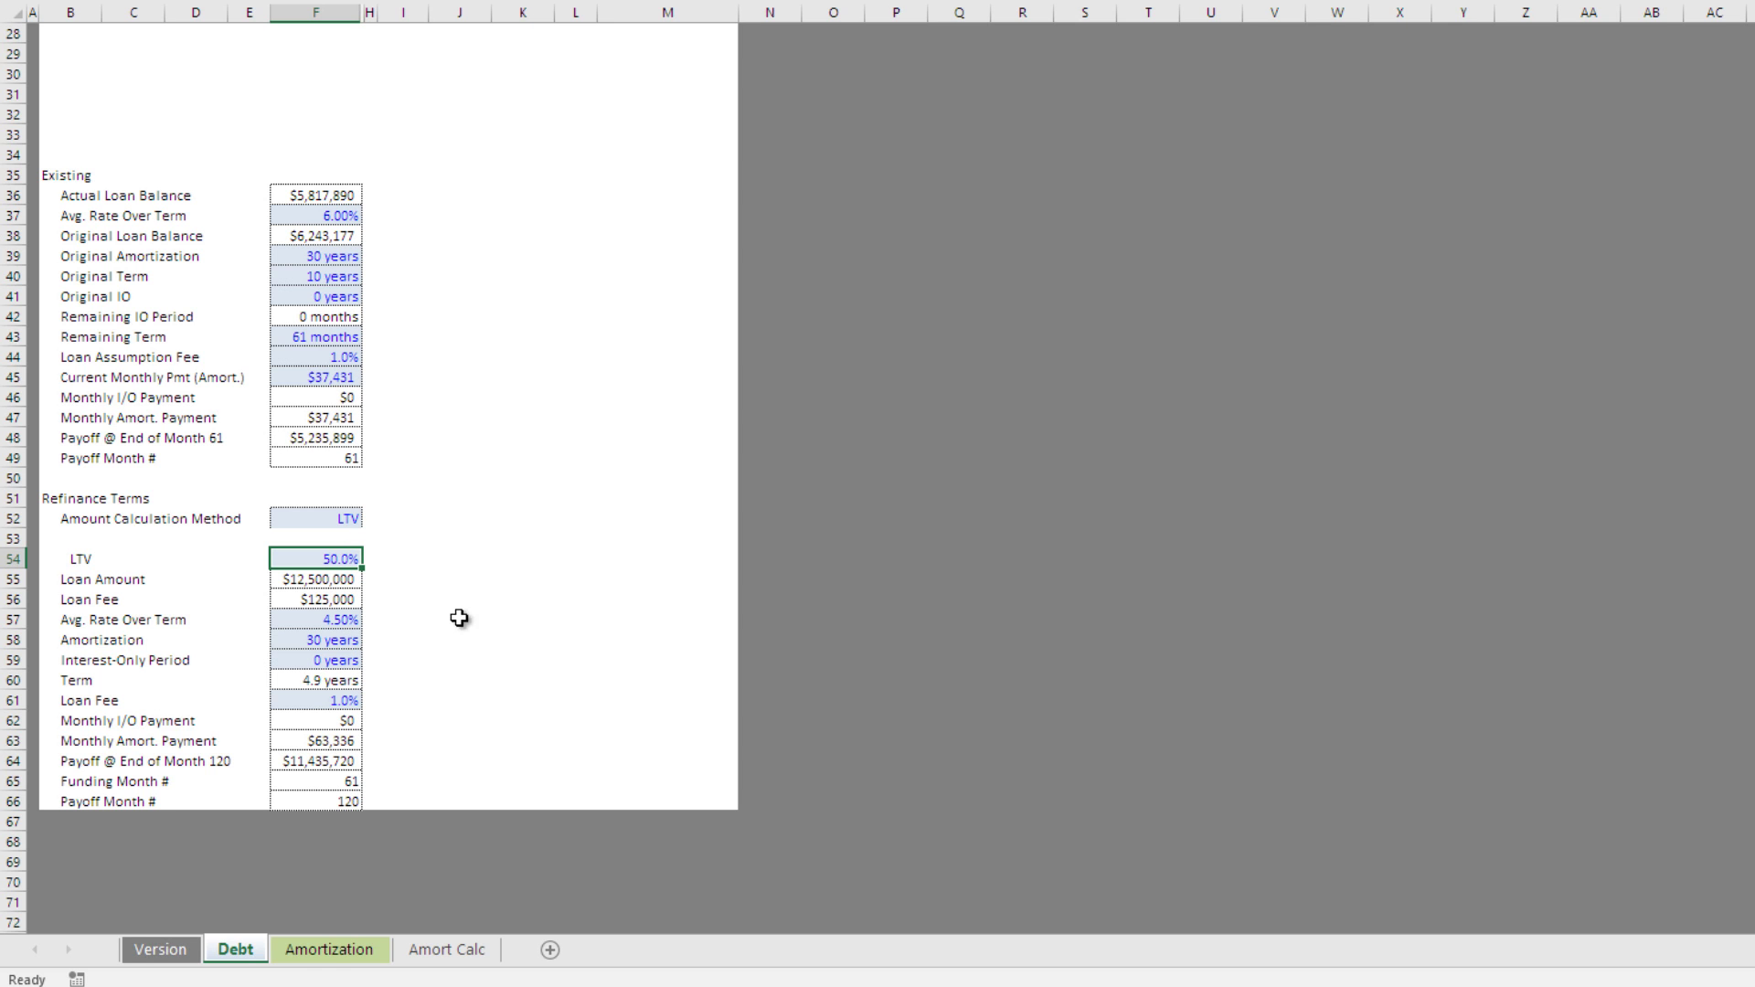
scroll(416, 615, up, 9)
- Set the refinance LTV to 65%, giving a $16,250,000 refinance loan amount
scroll(396, 372, down, 10)
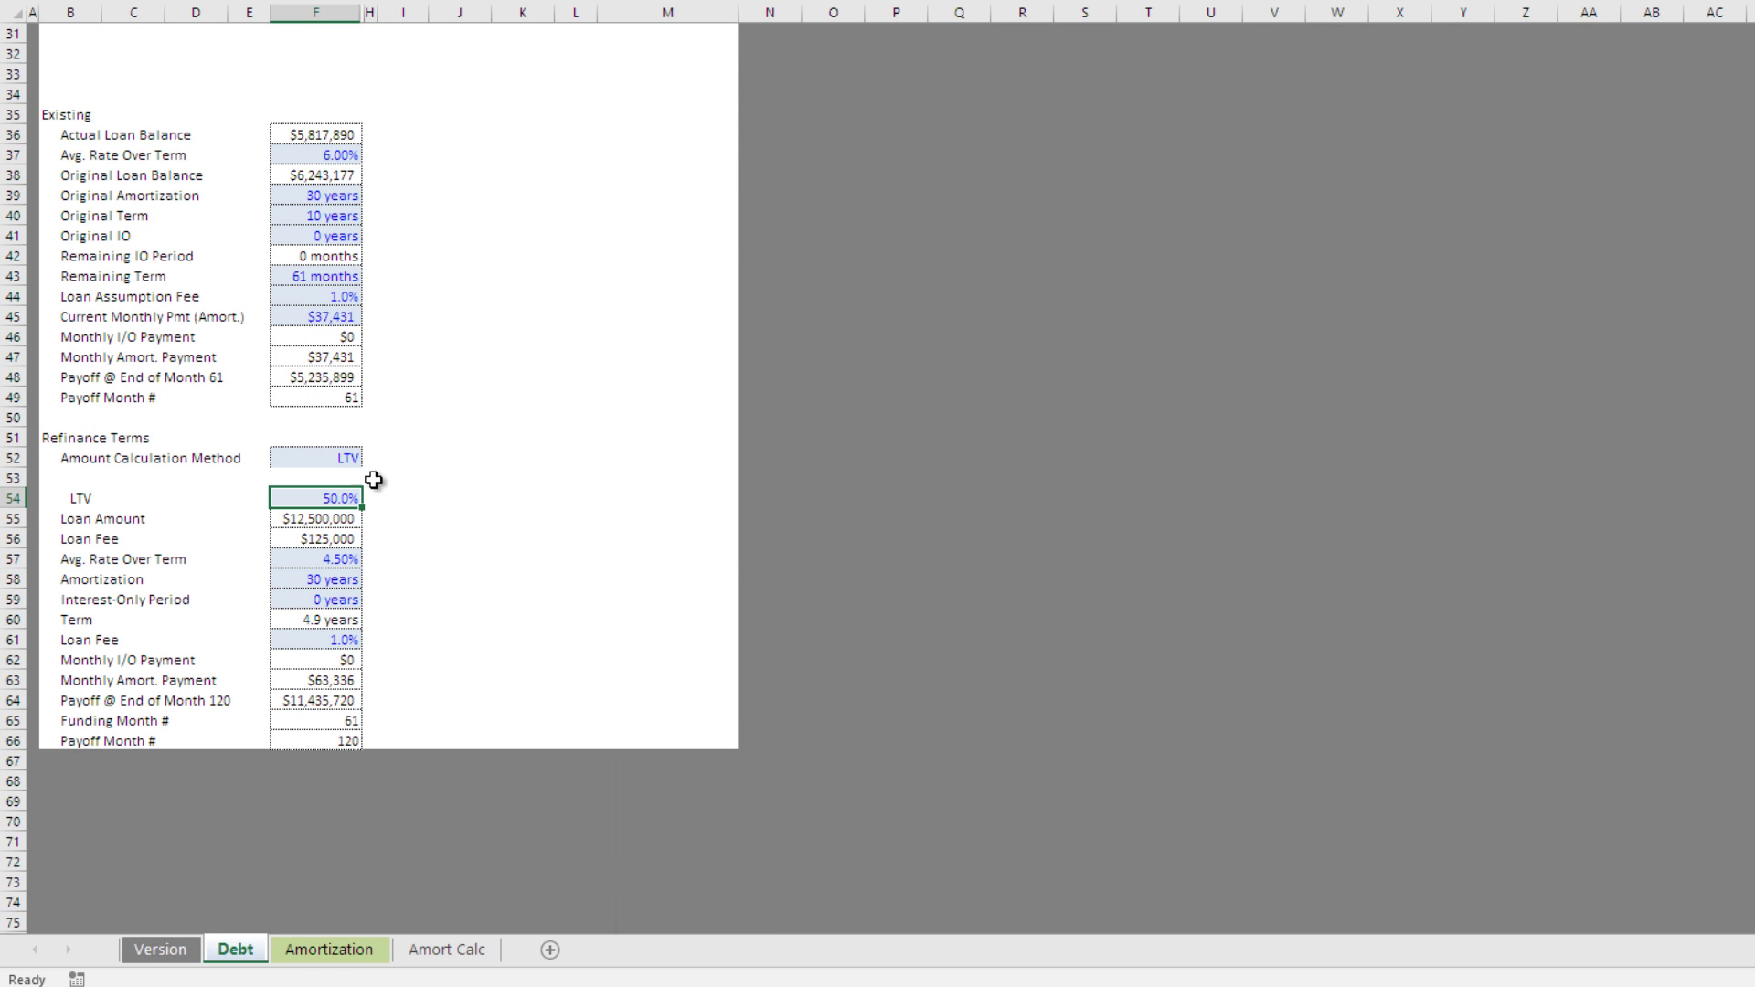
text(65)
key(Return)
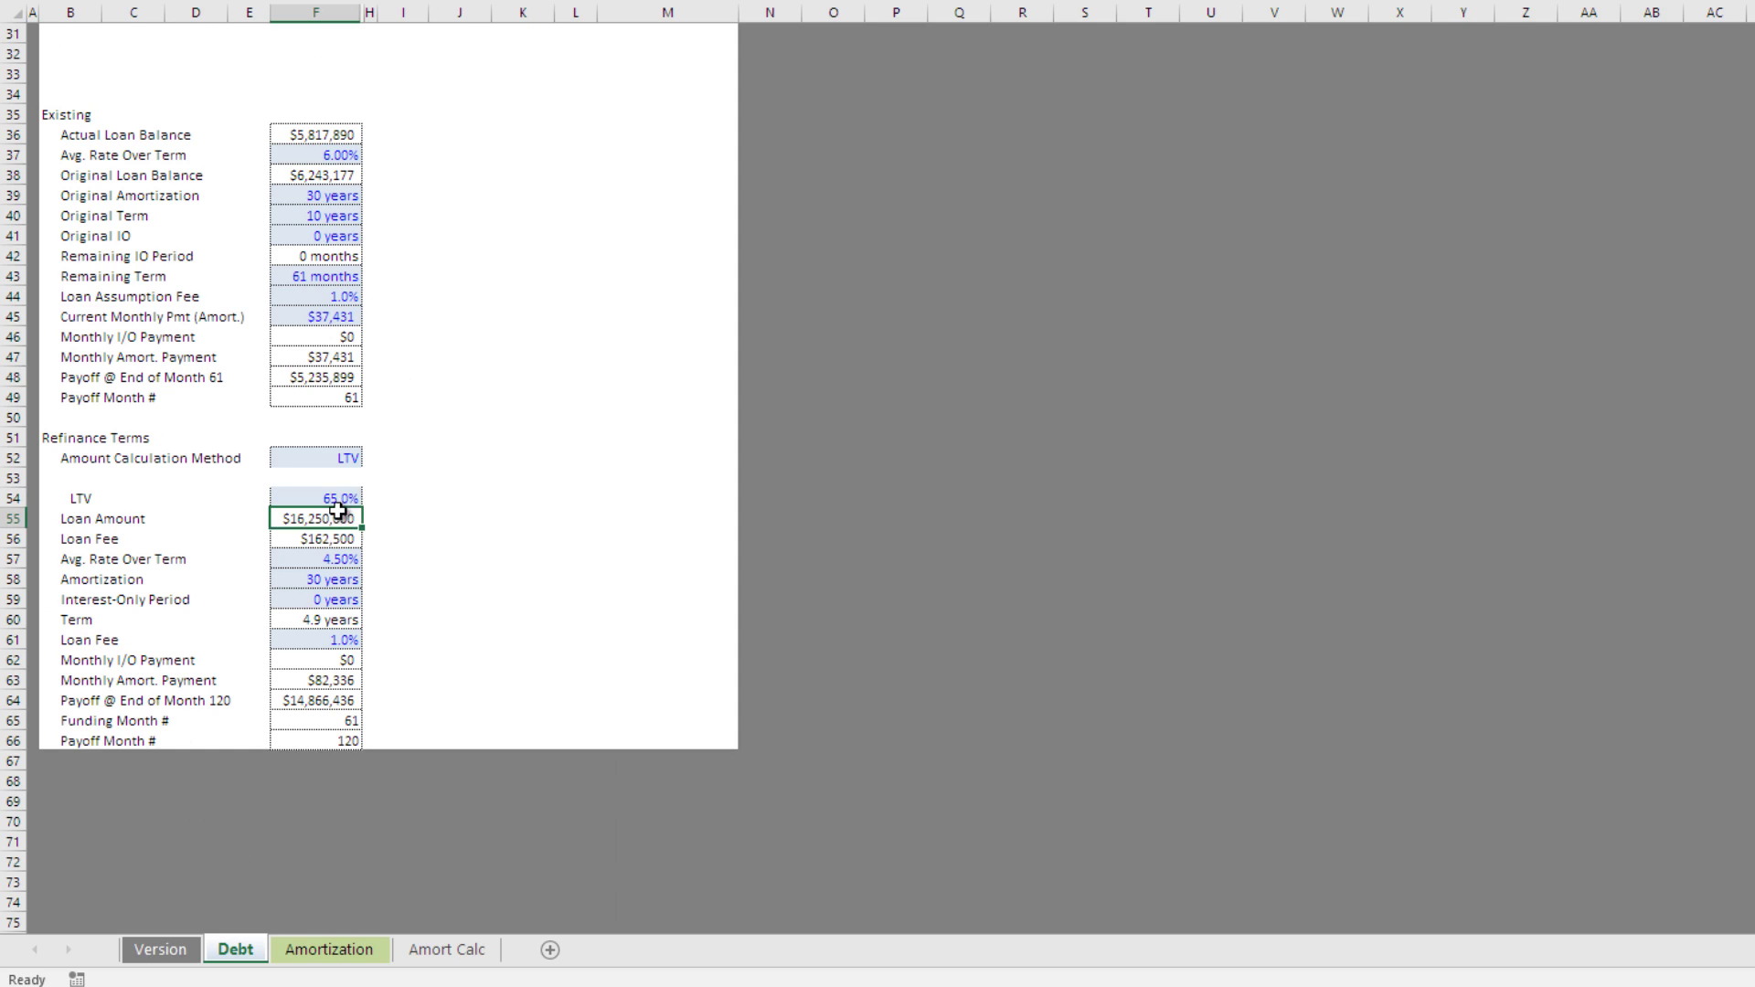
click(338, 133)
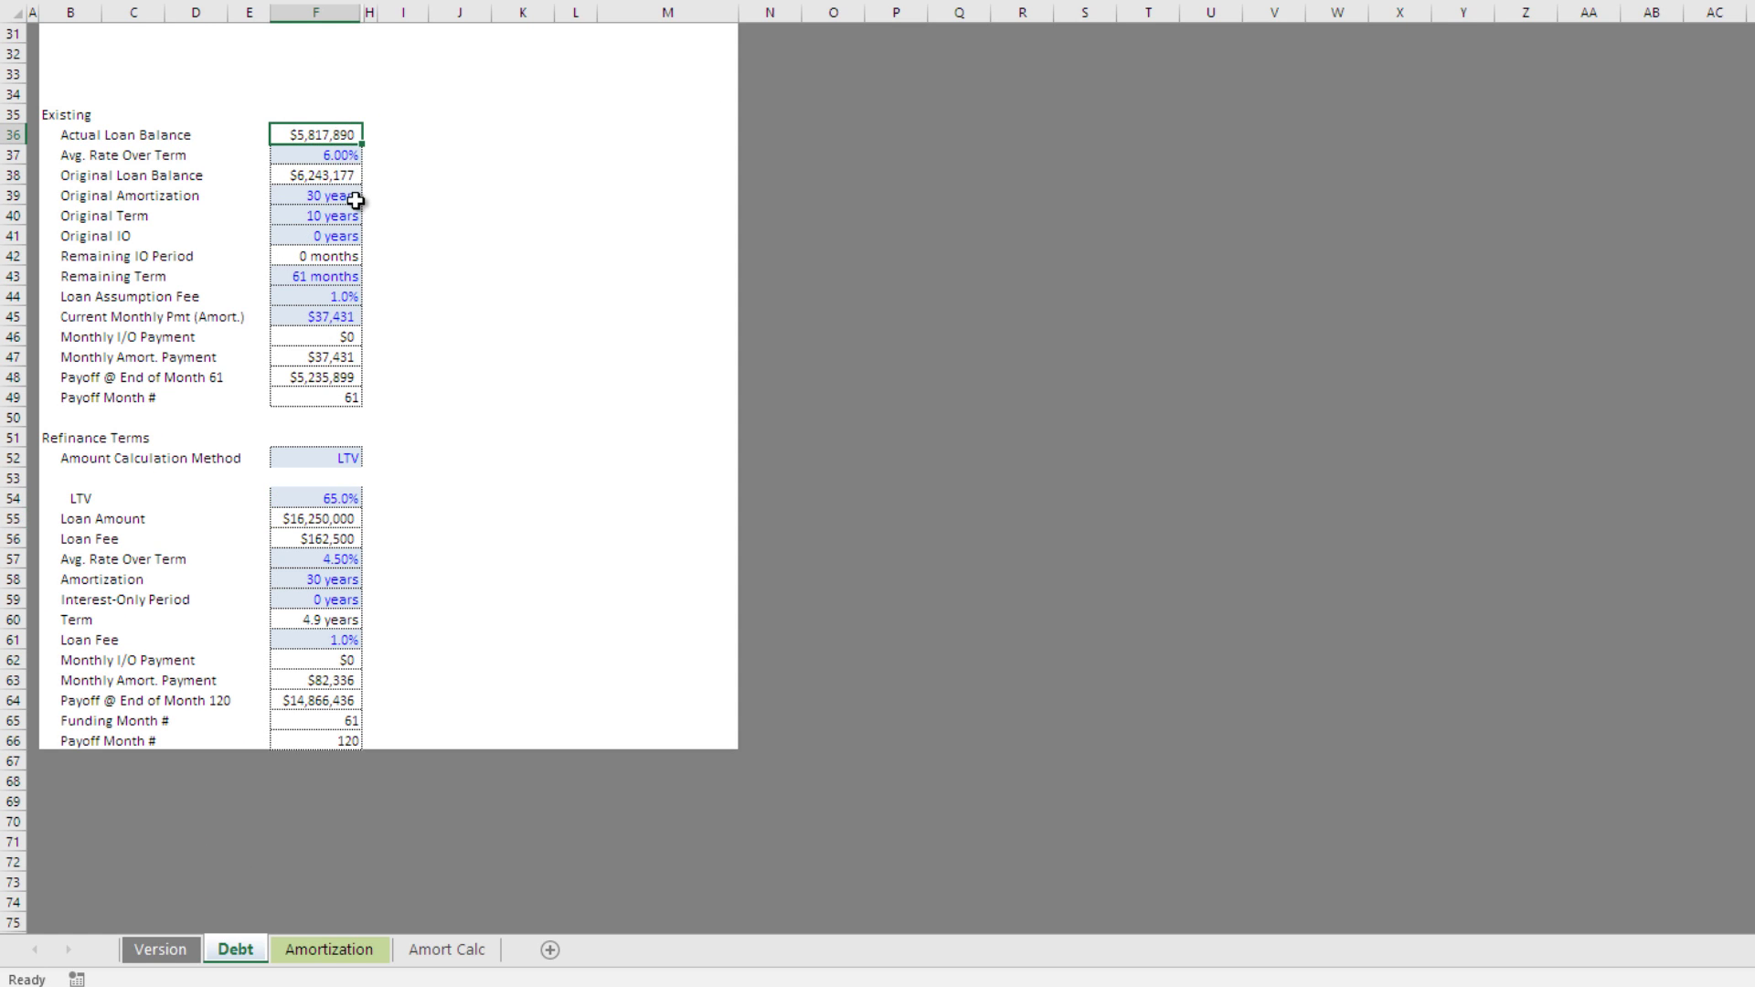
click(329, 521)
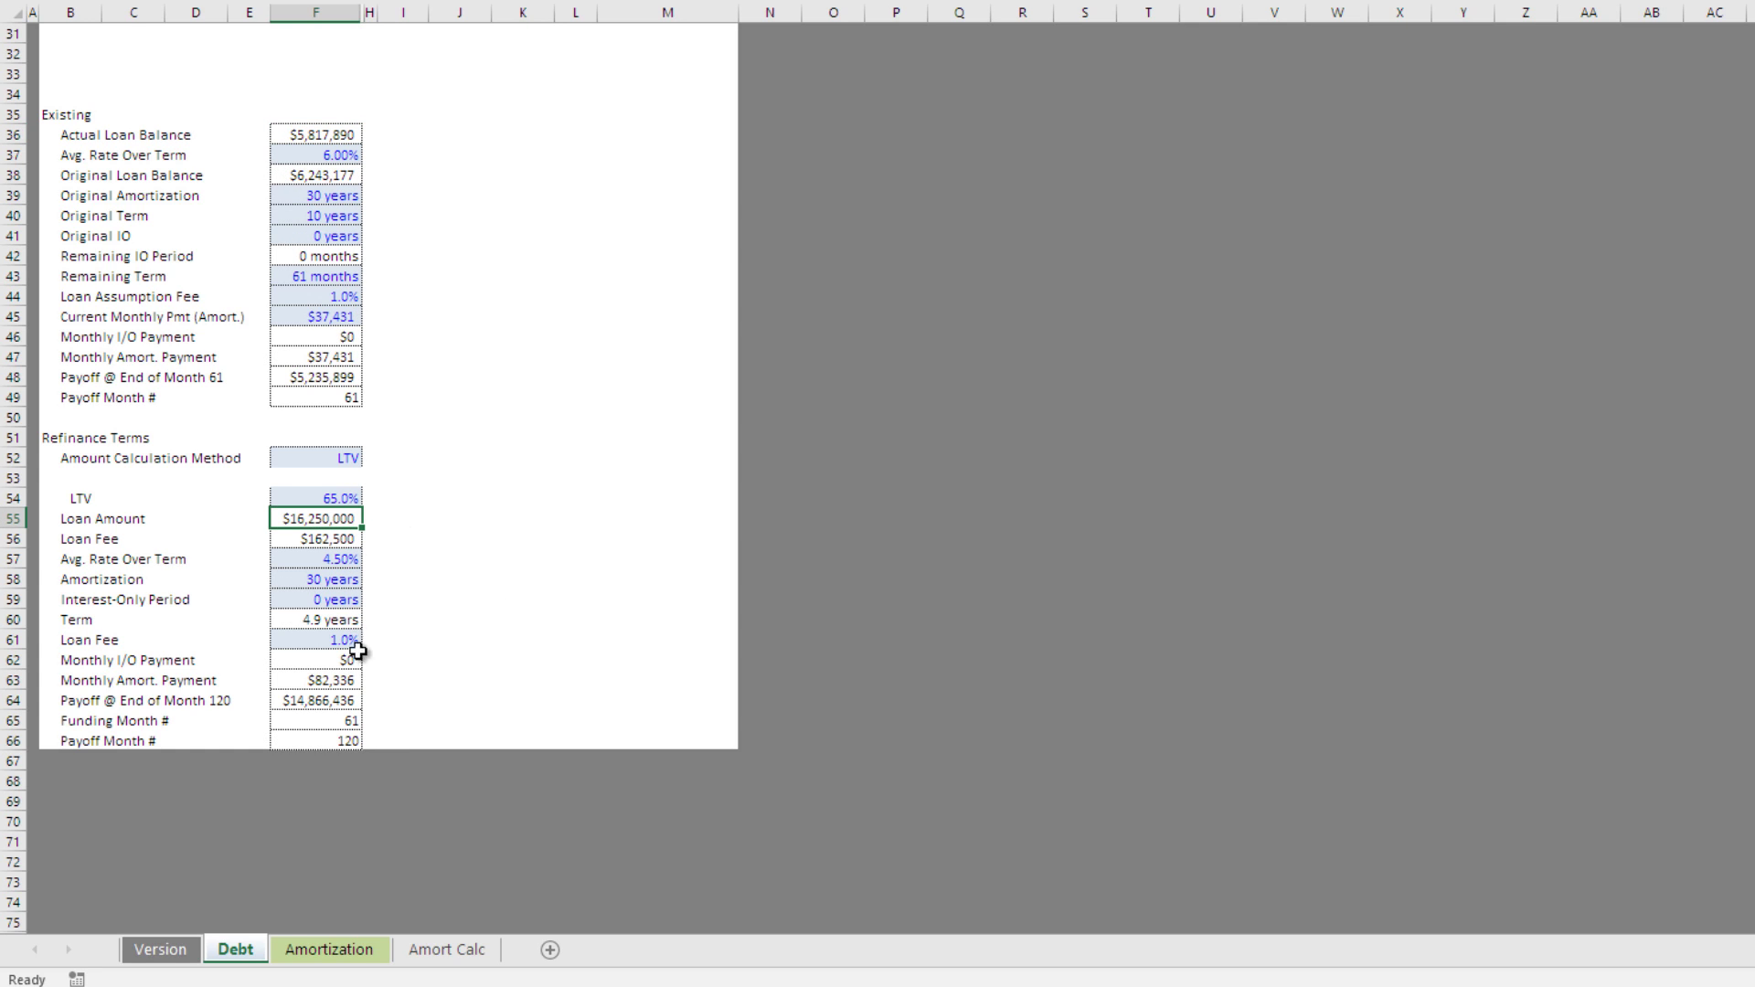
click(336, 720)
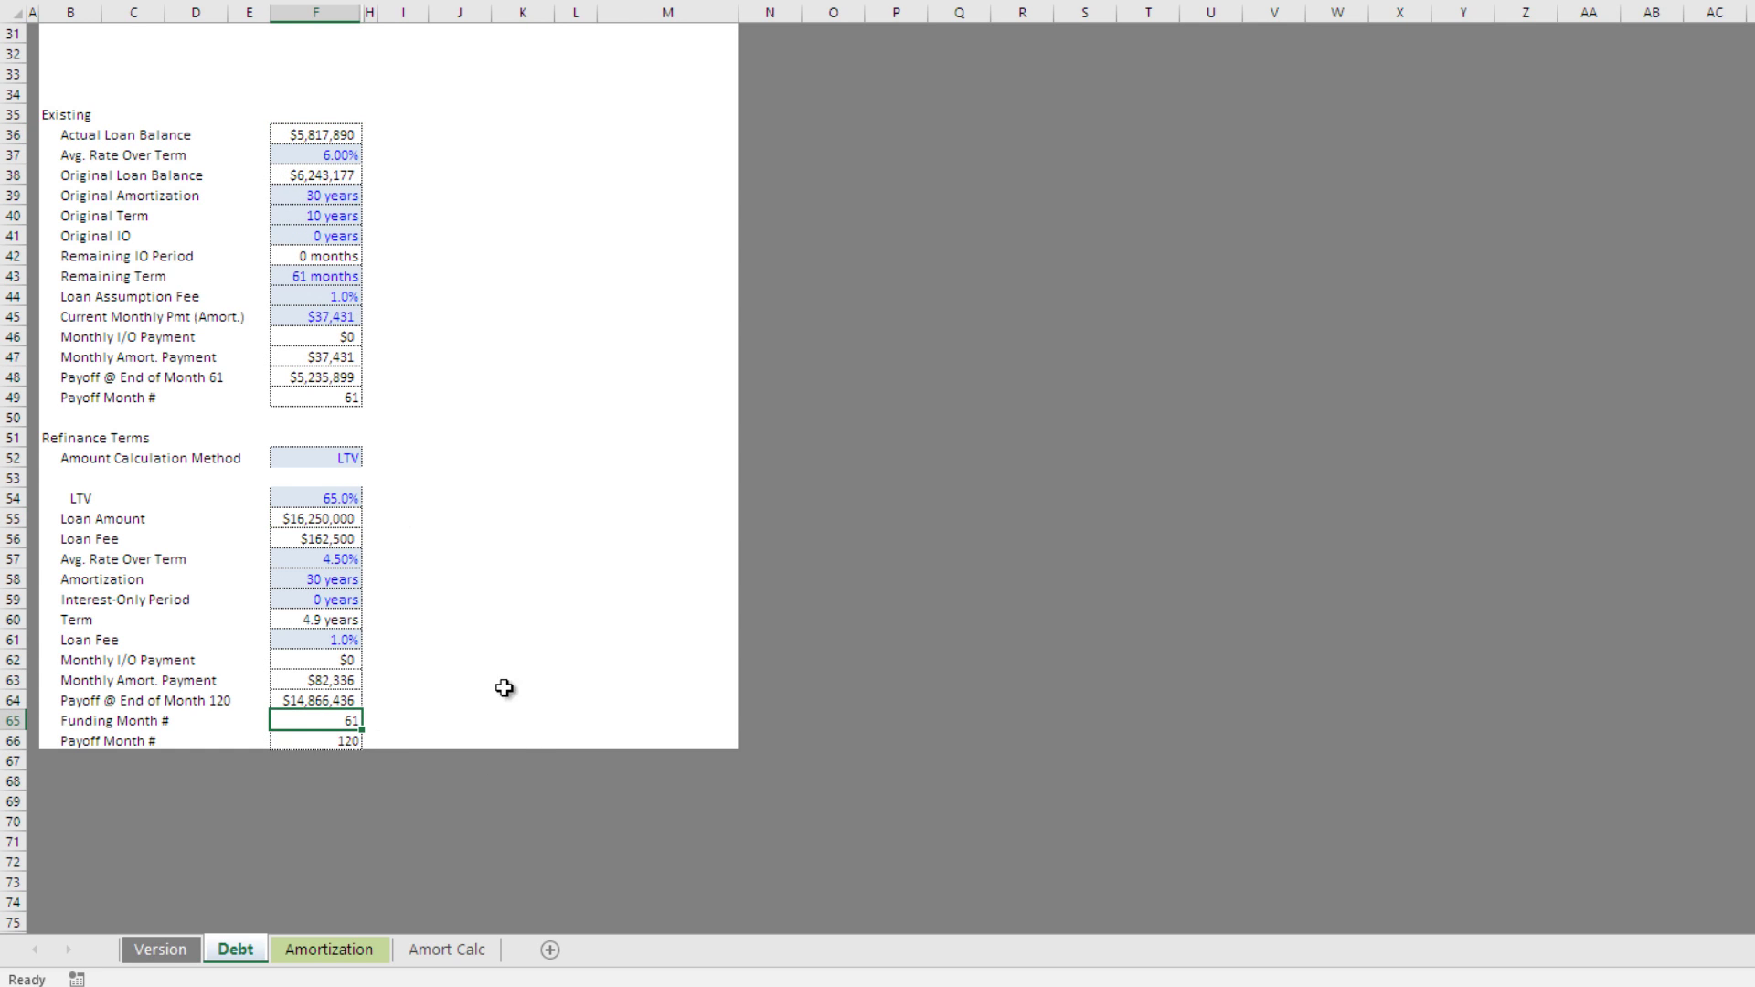
- Change the refinance average rate to 5.25%
click(349, 561)
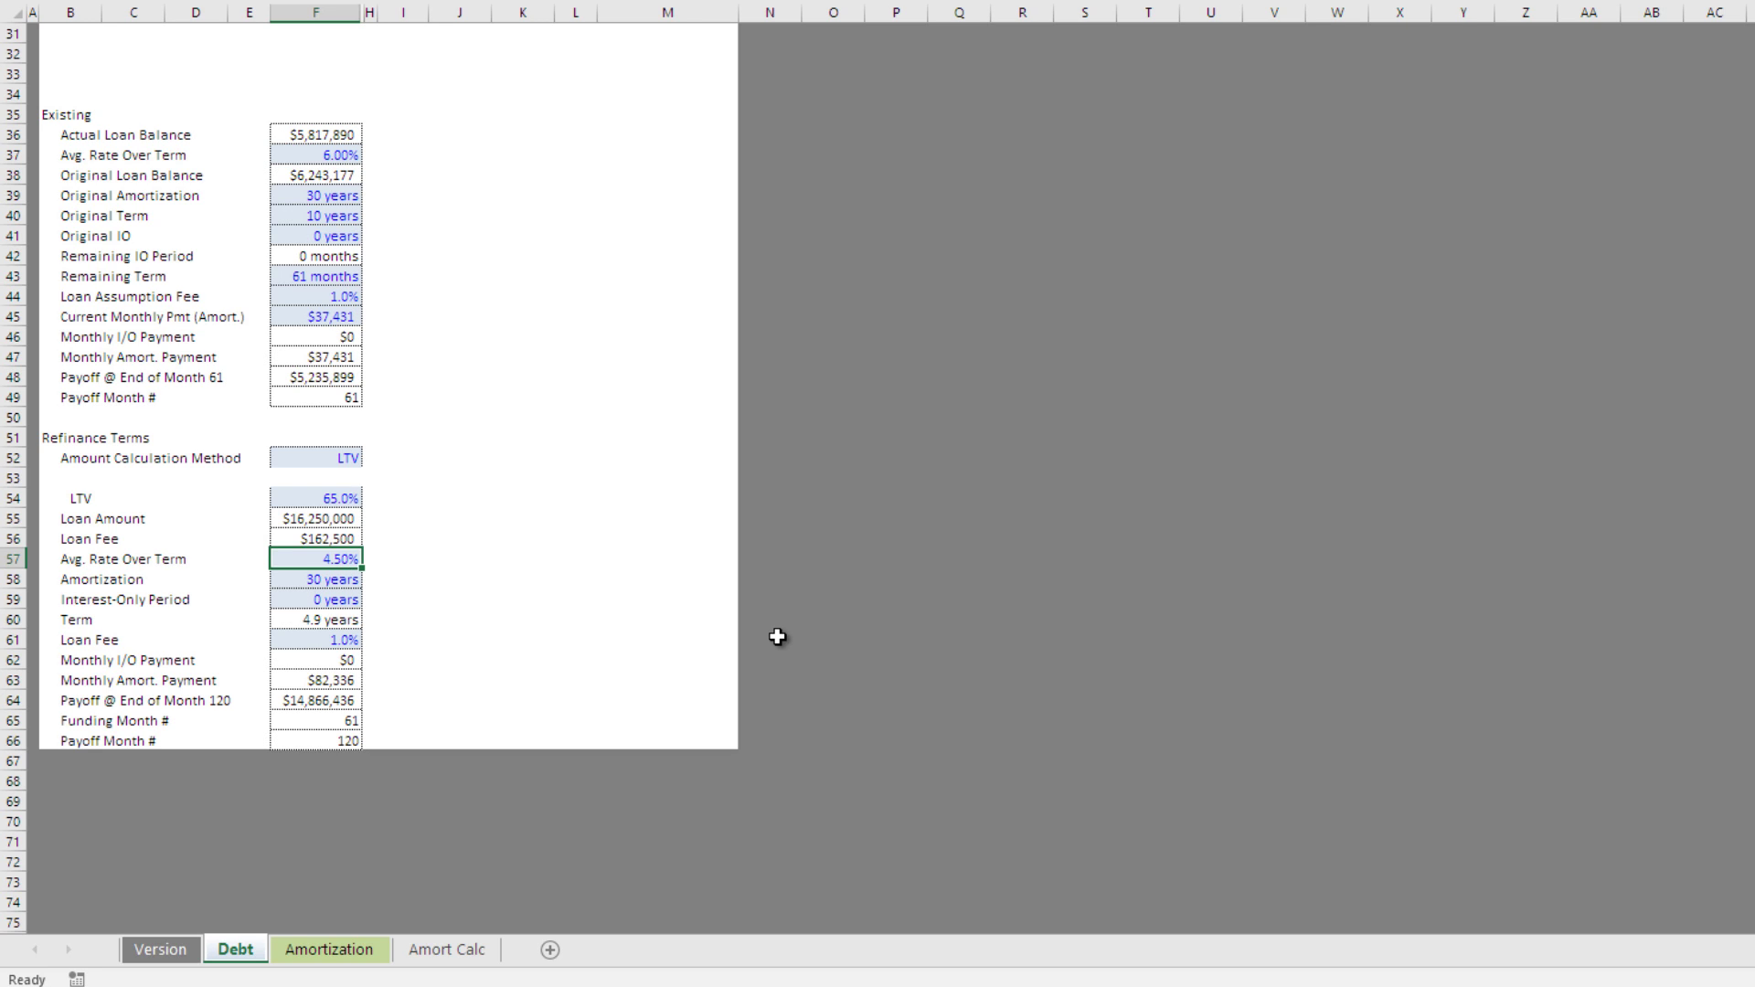
text(5)
key(Return)
key(Up)
text(5.25)
key(Return)
- Re-enter 30-year amortization and 0-year interest-only for the refinance, then check fee and term
scroll(383, 604, down, 1)
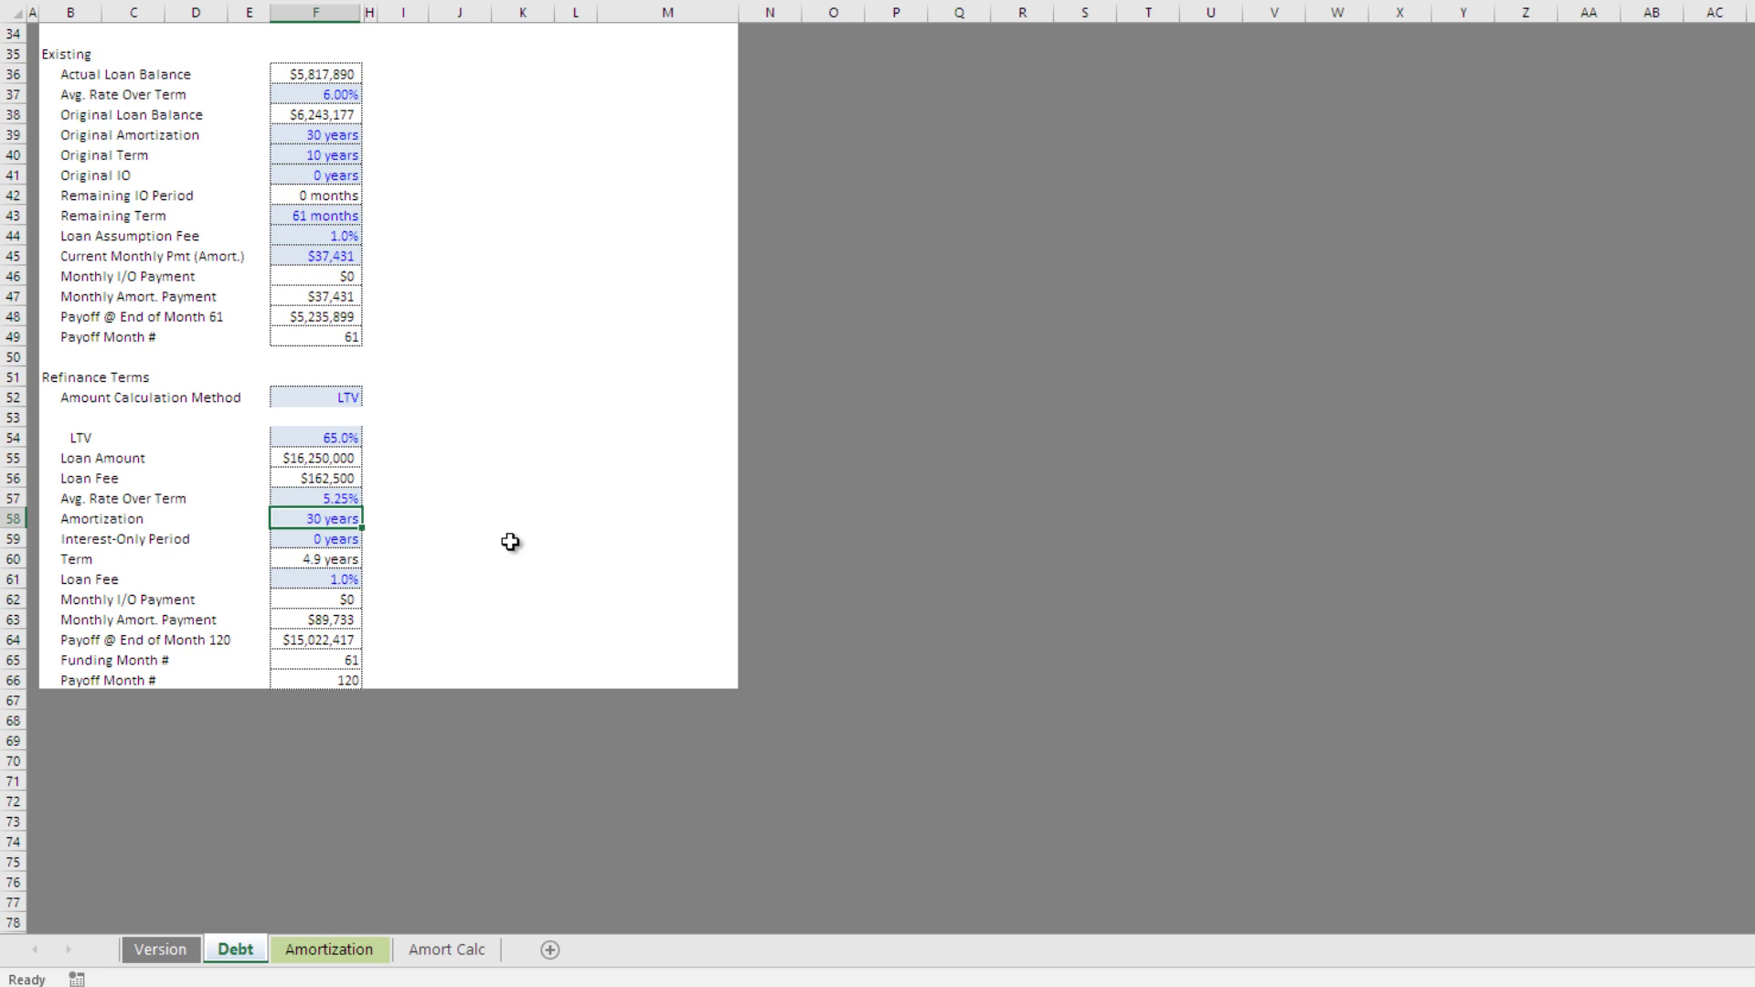
text(30)
key(Return)
text(0)
key(Return)
click(347, 578)
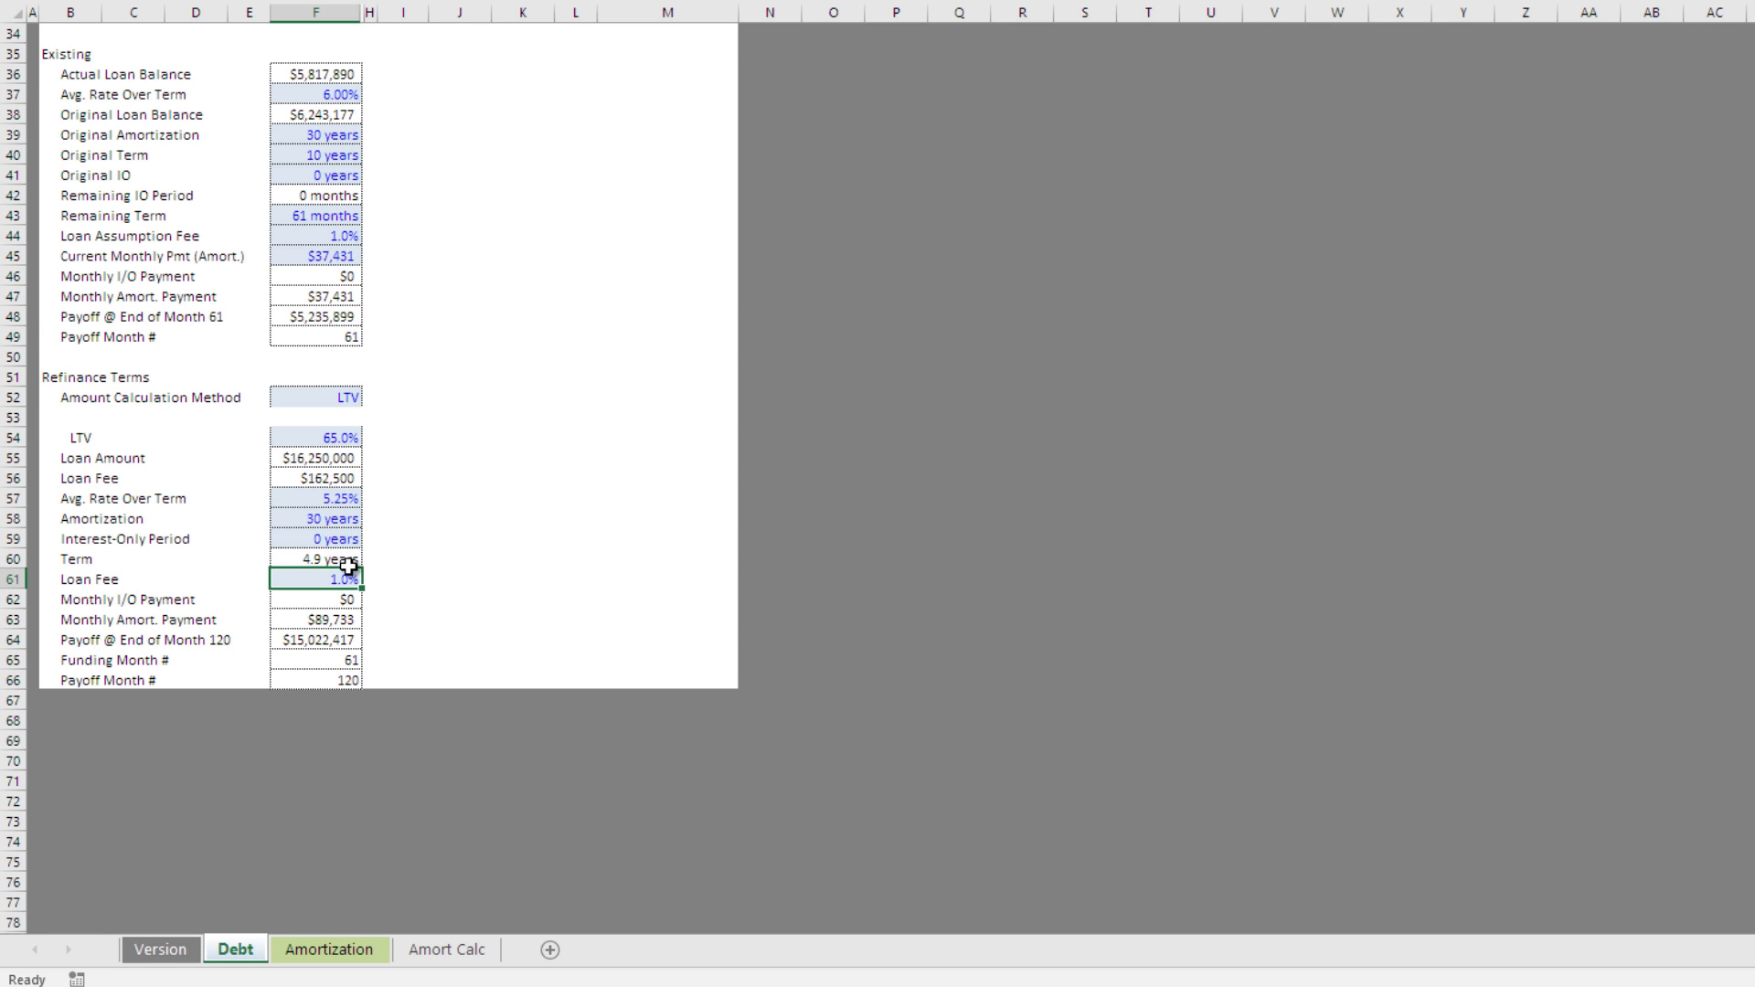
scroll(350, 560, up, 1)
click(340, 619)
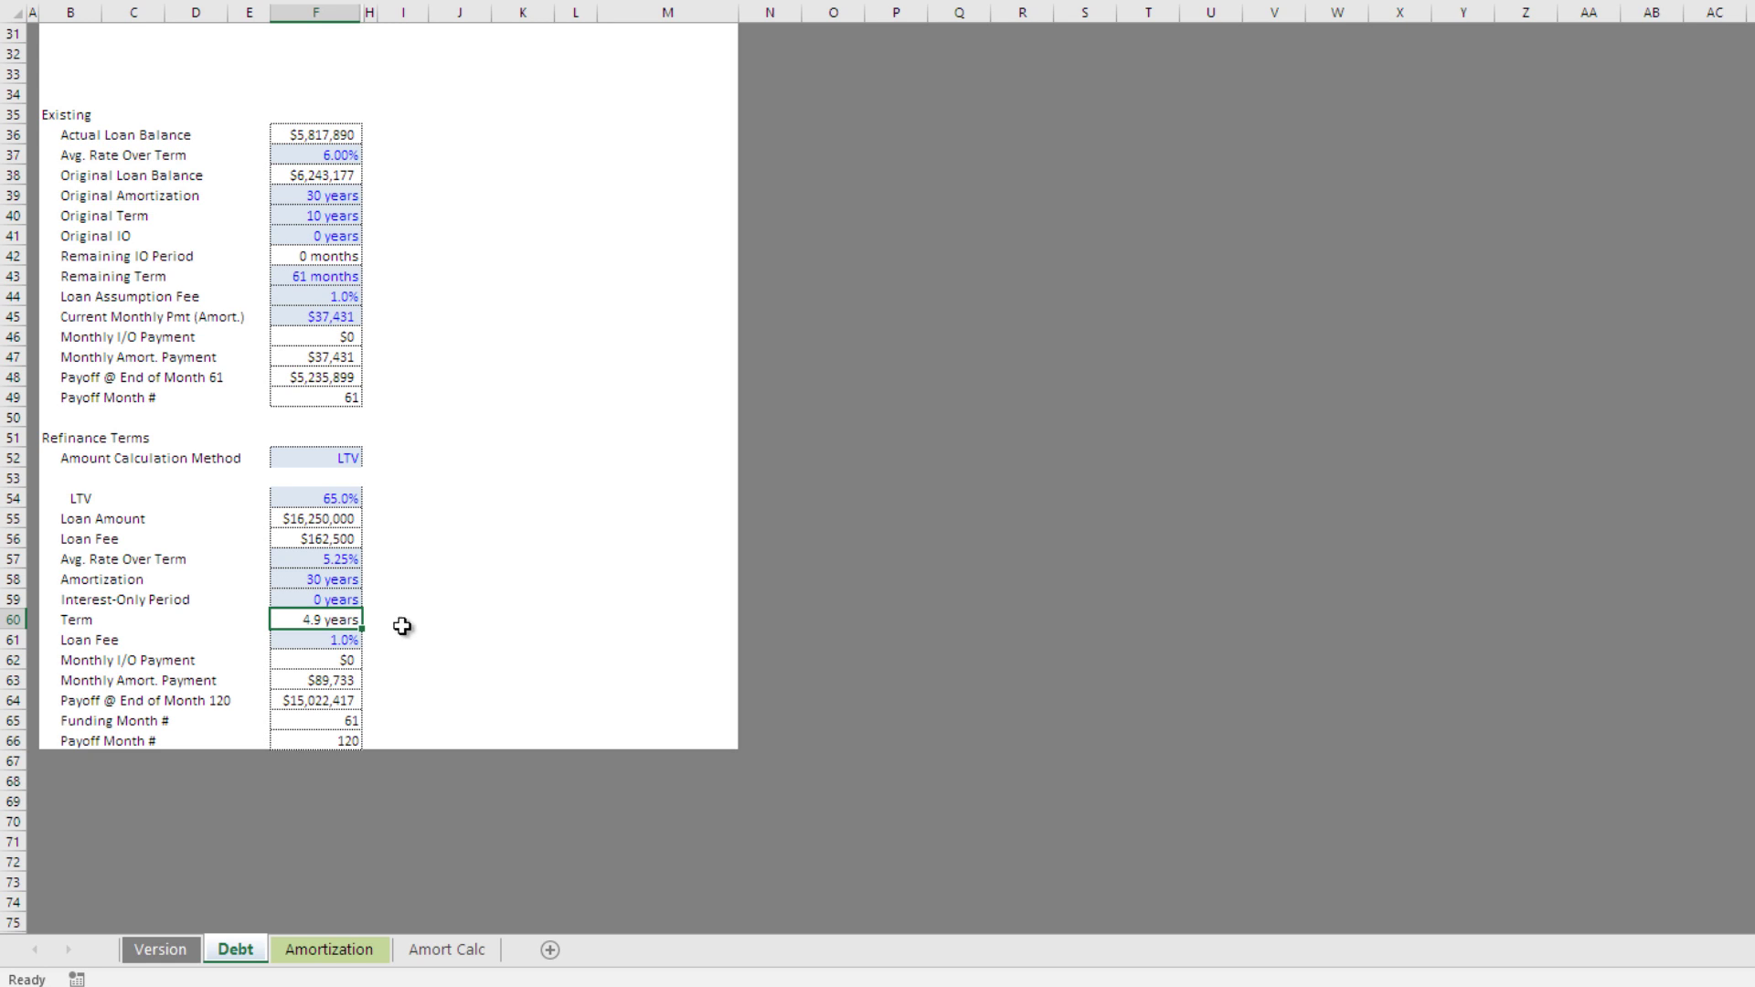
- On the Amortization sheet, check month 61: a $5,262,079 payoff and $16,250,000 new balance
scroll(320, 467, up, 6)
scroll(320, 466, up, 4)
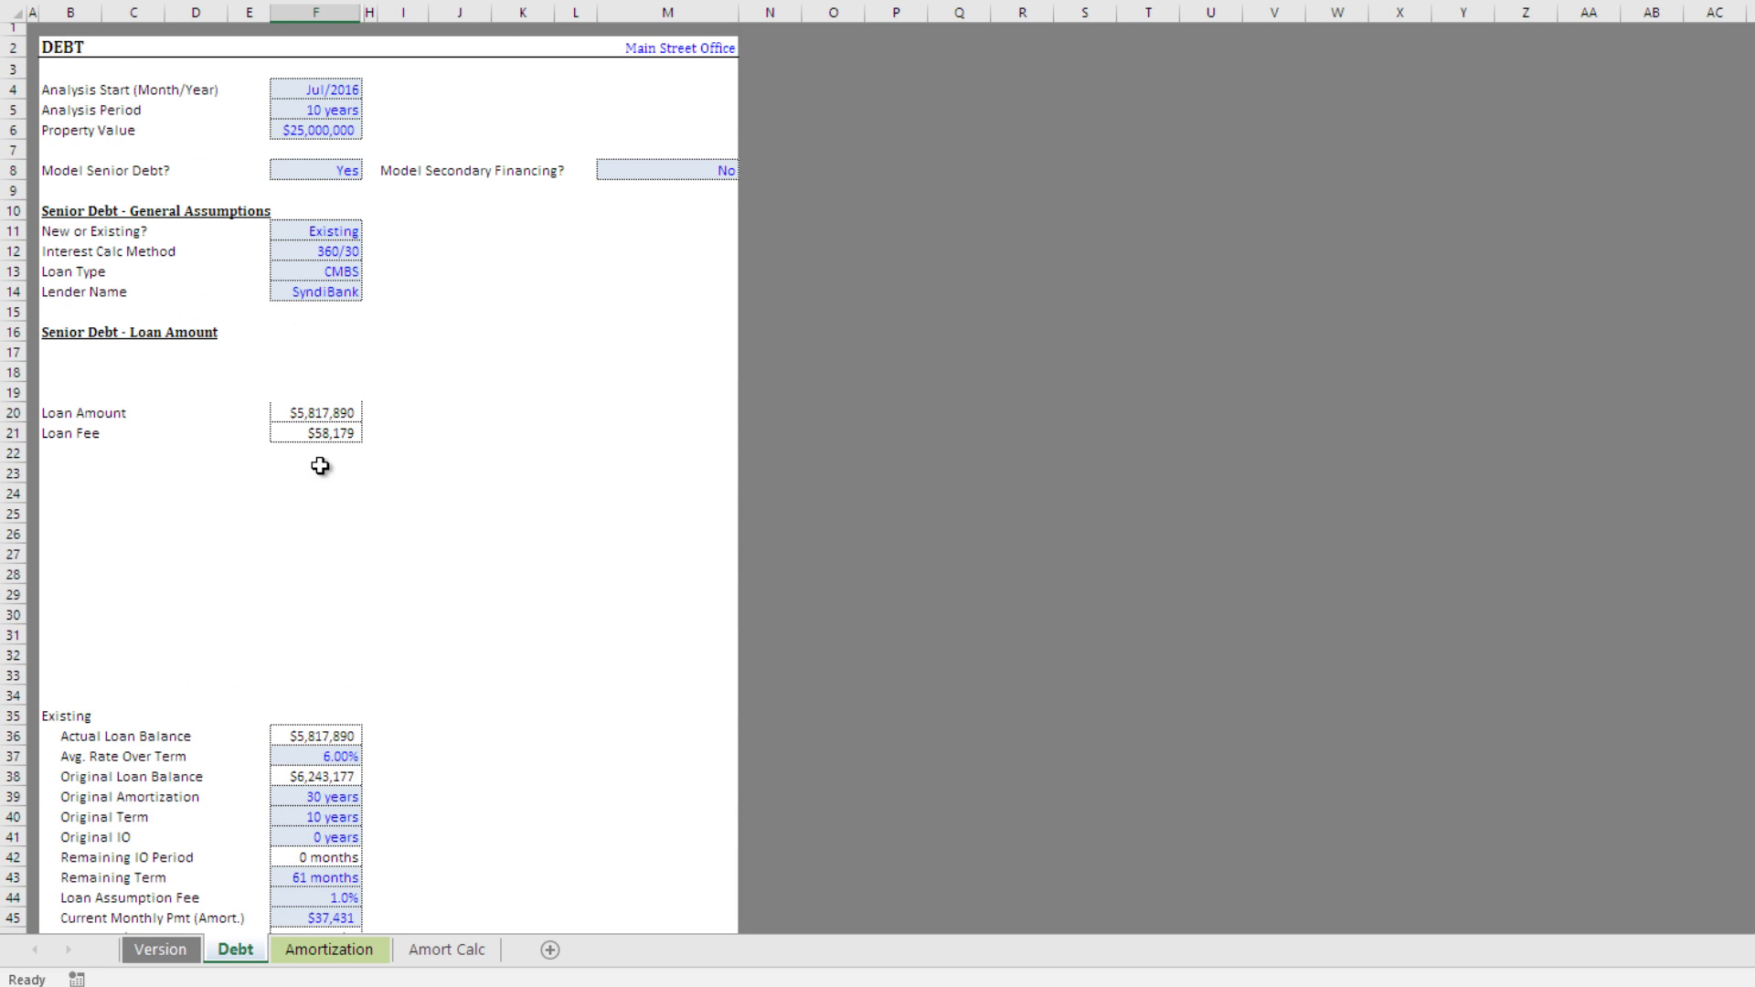
click(325, 950)
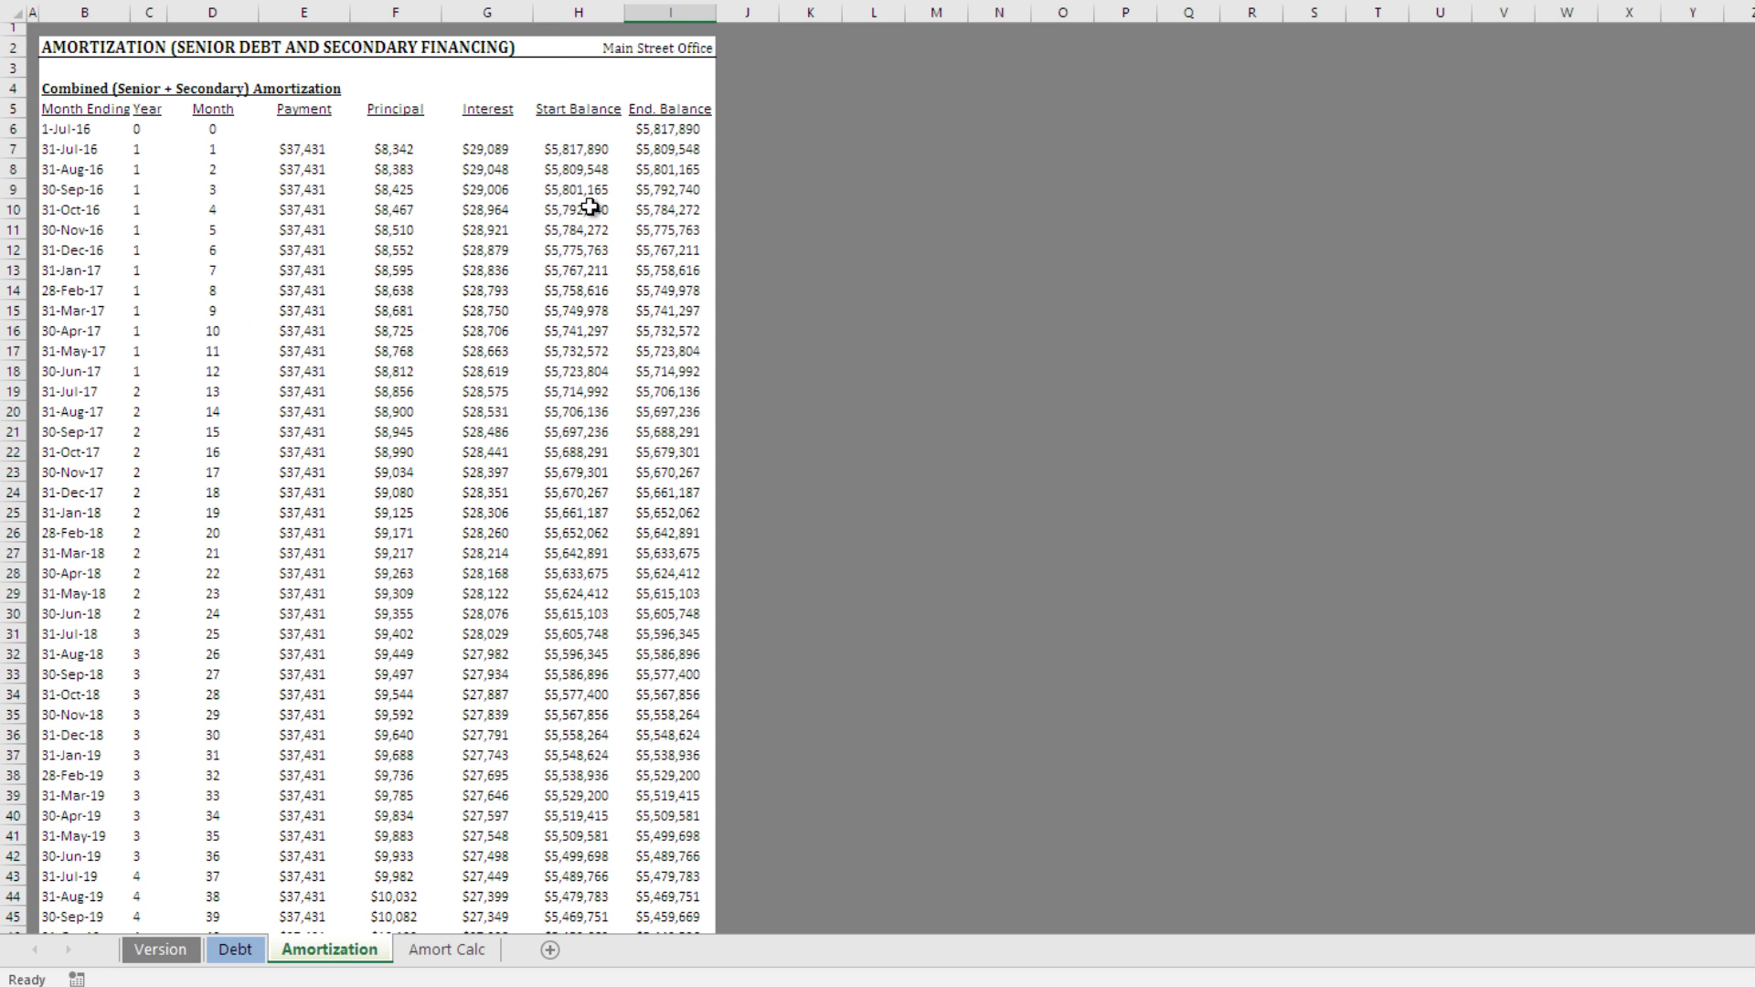
click(665, 129)
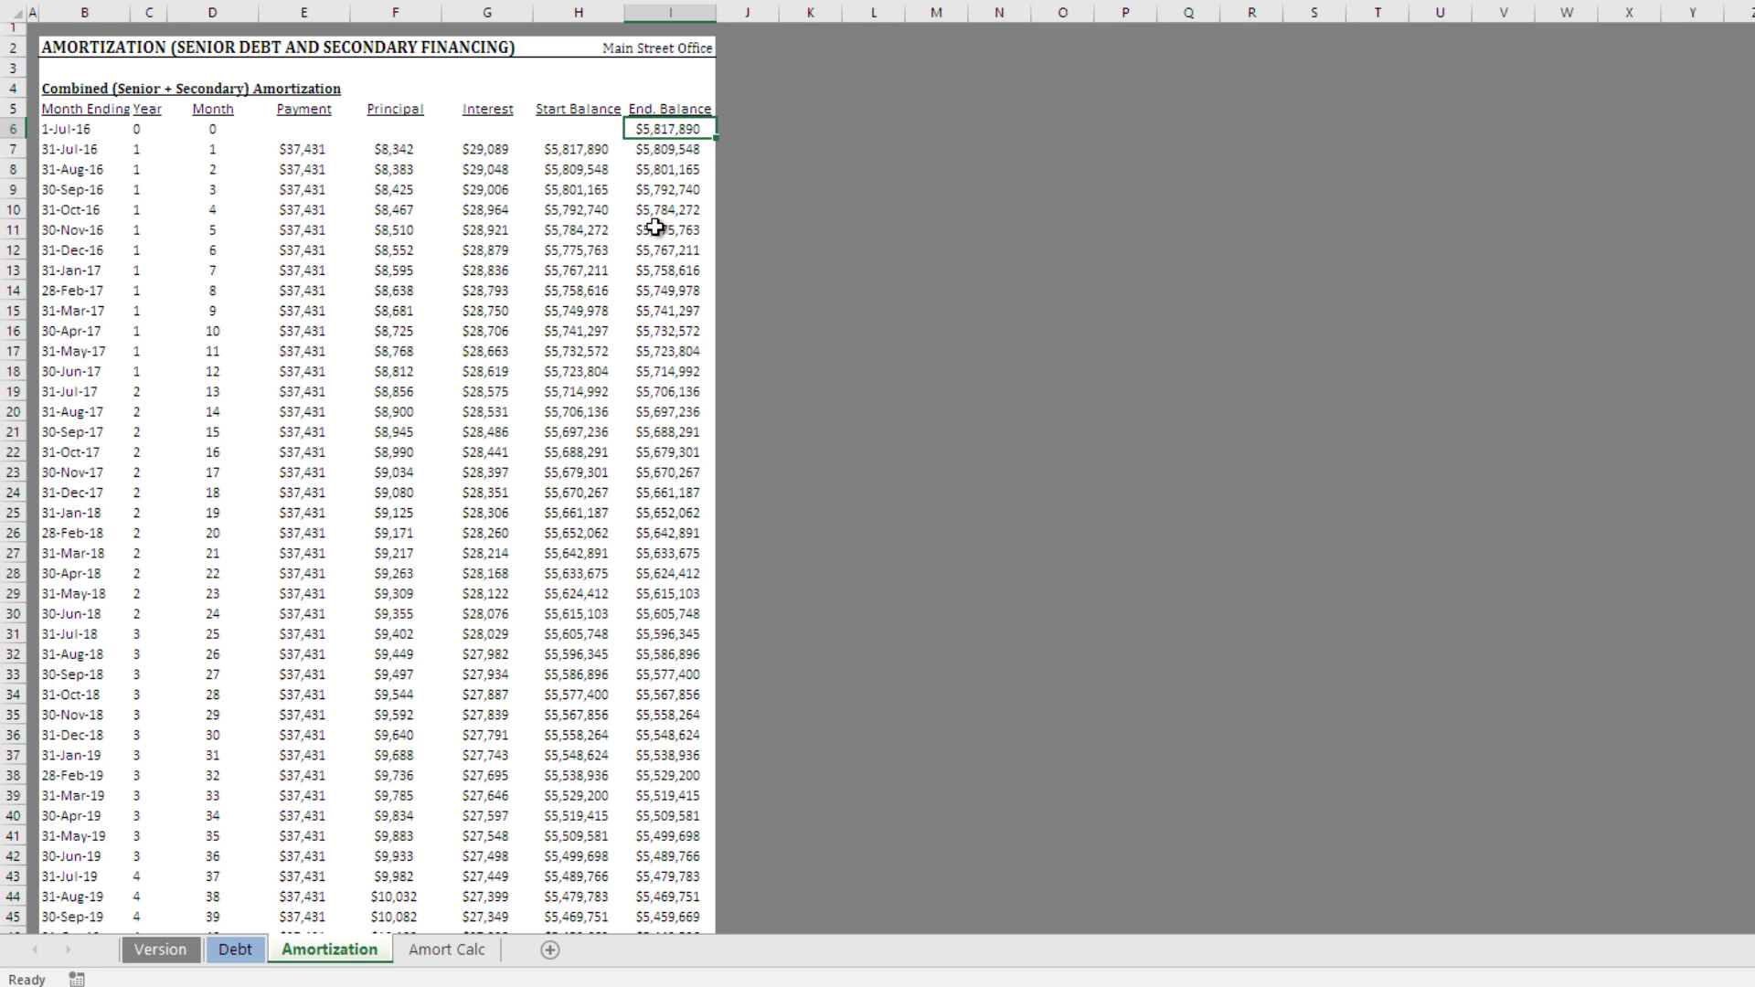
scroll(660, 143, down, 4)
scroll(660, 143, down, 10)
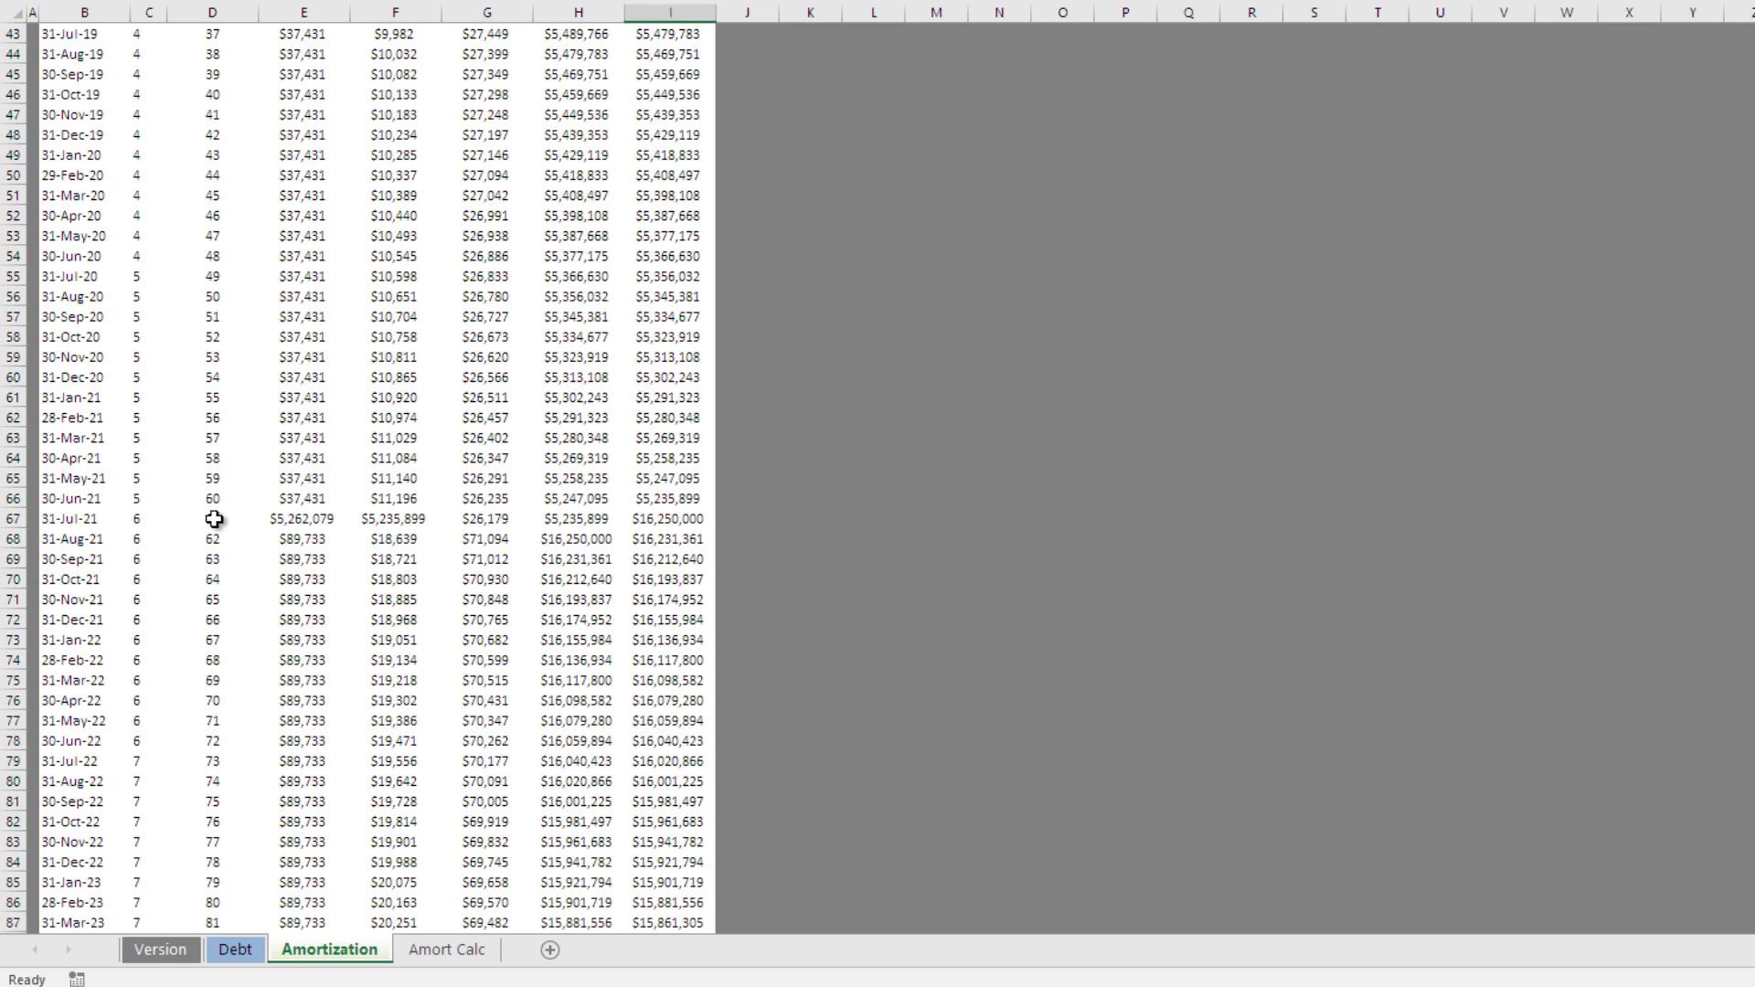
click(215, 518)
click(310, 509)
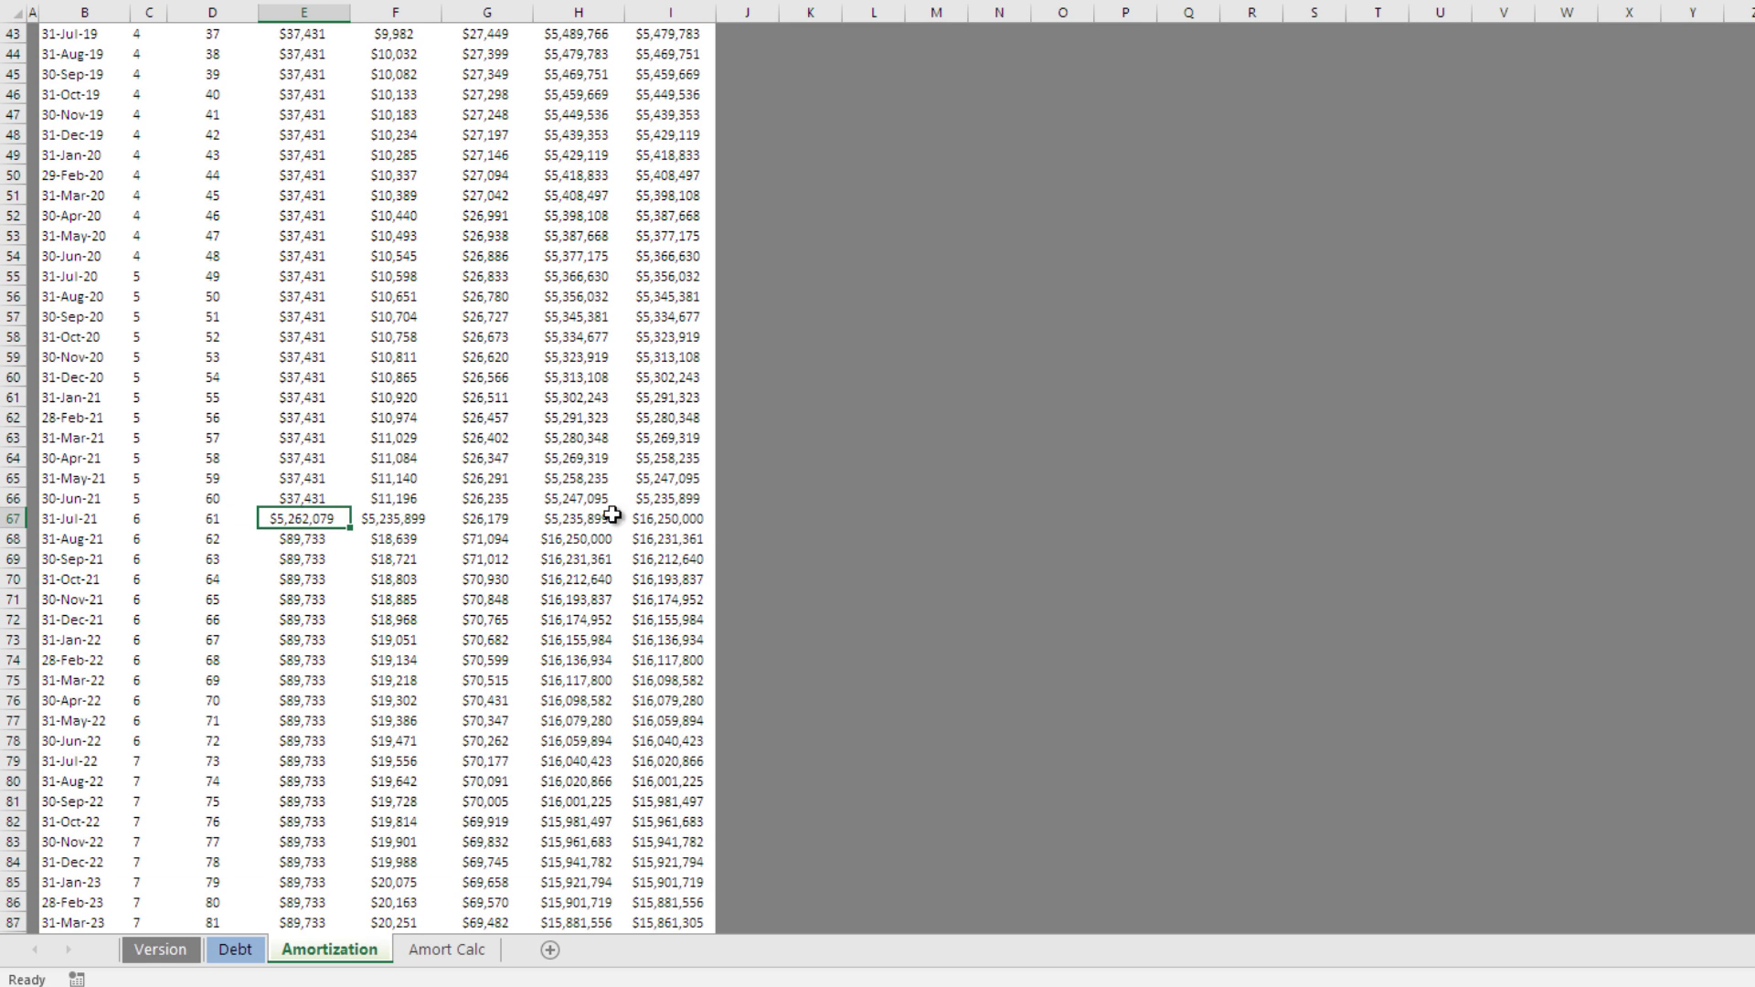
click(672, 518)
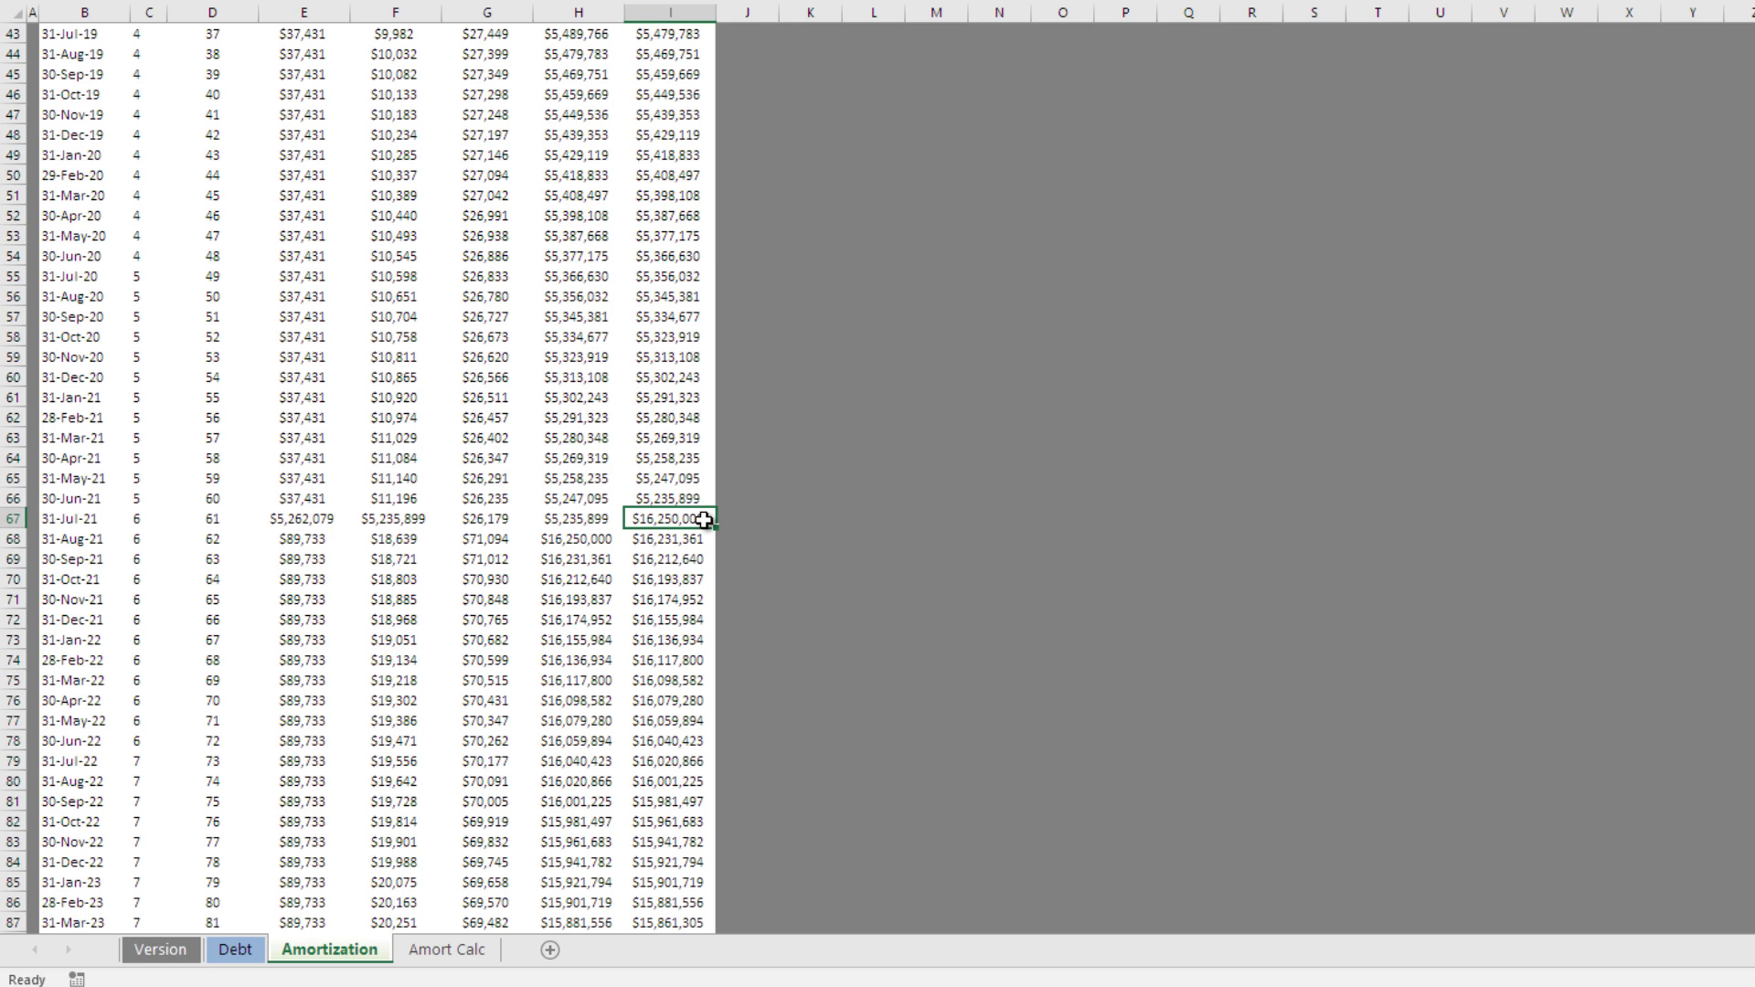
- Confirm the schedule ends at a $0 balance in month 120
scroll(704, 520, down, 7)
scroll(635, 450, down, 9)
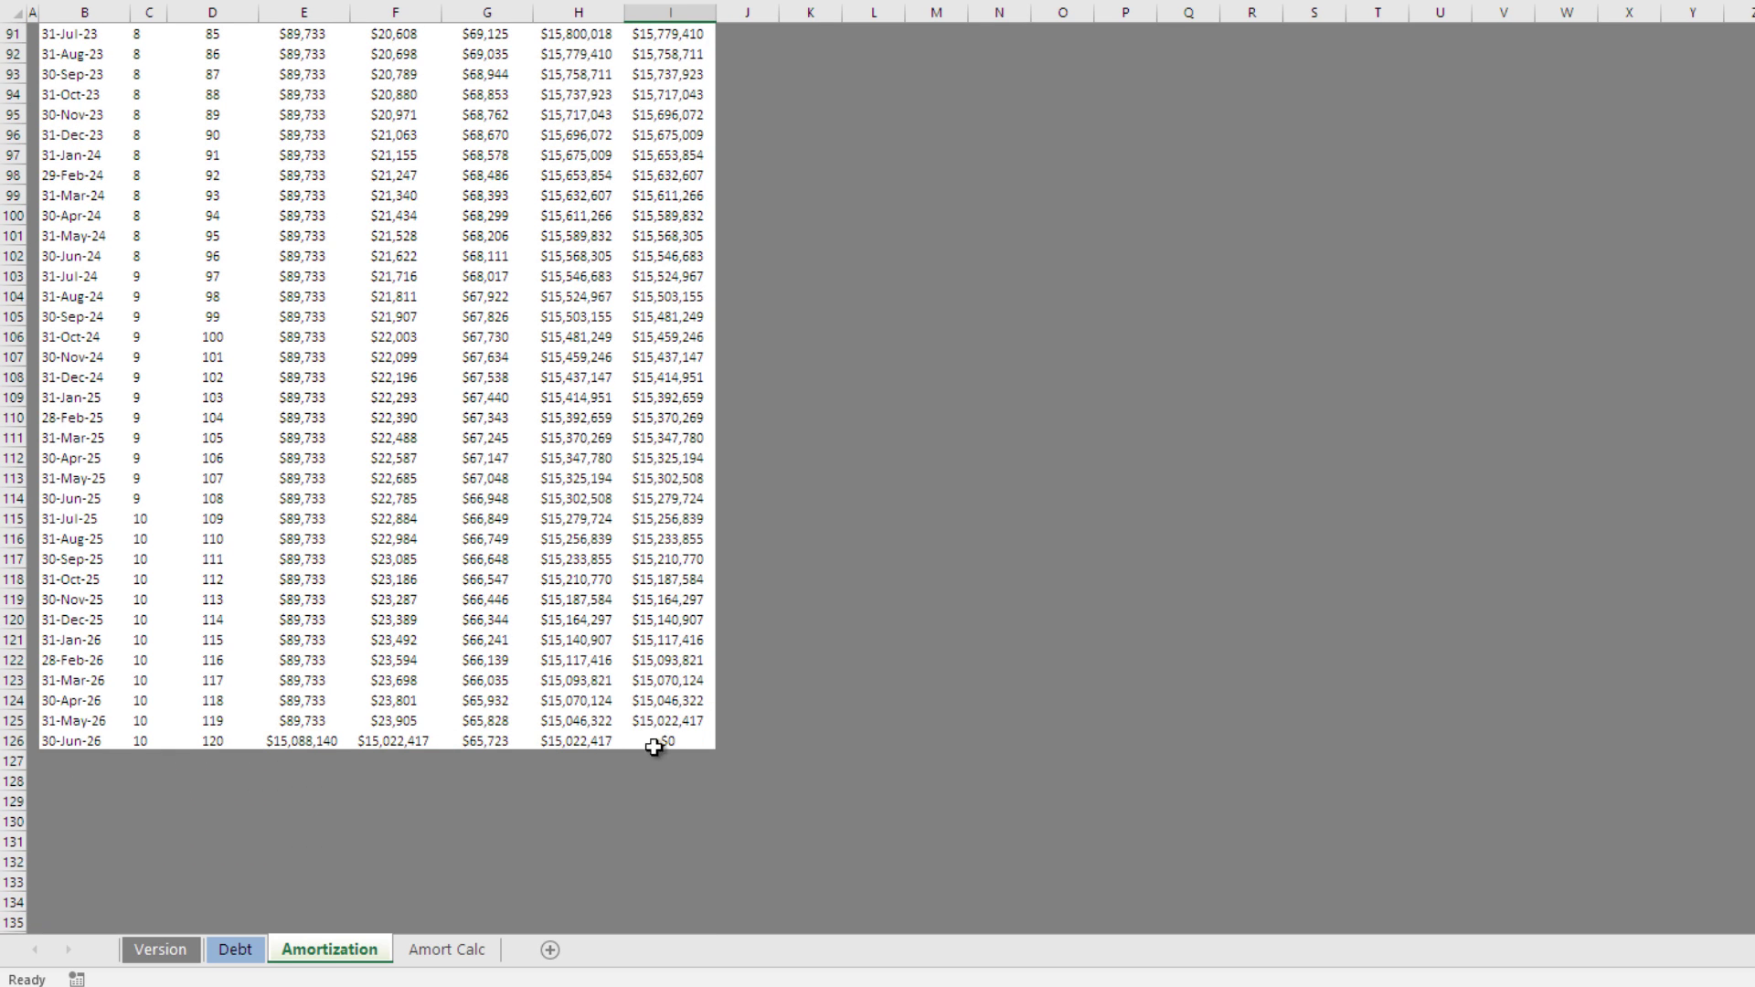
click(668, 742)
scroll(569, 741, up, 20)
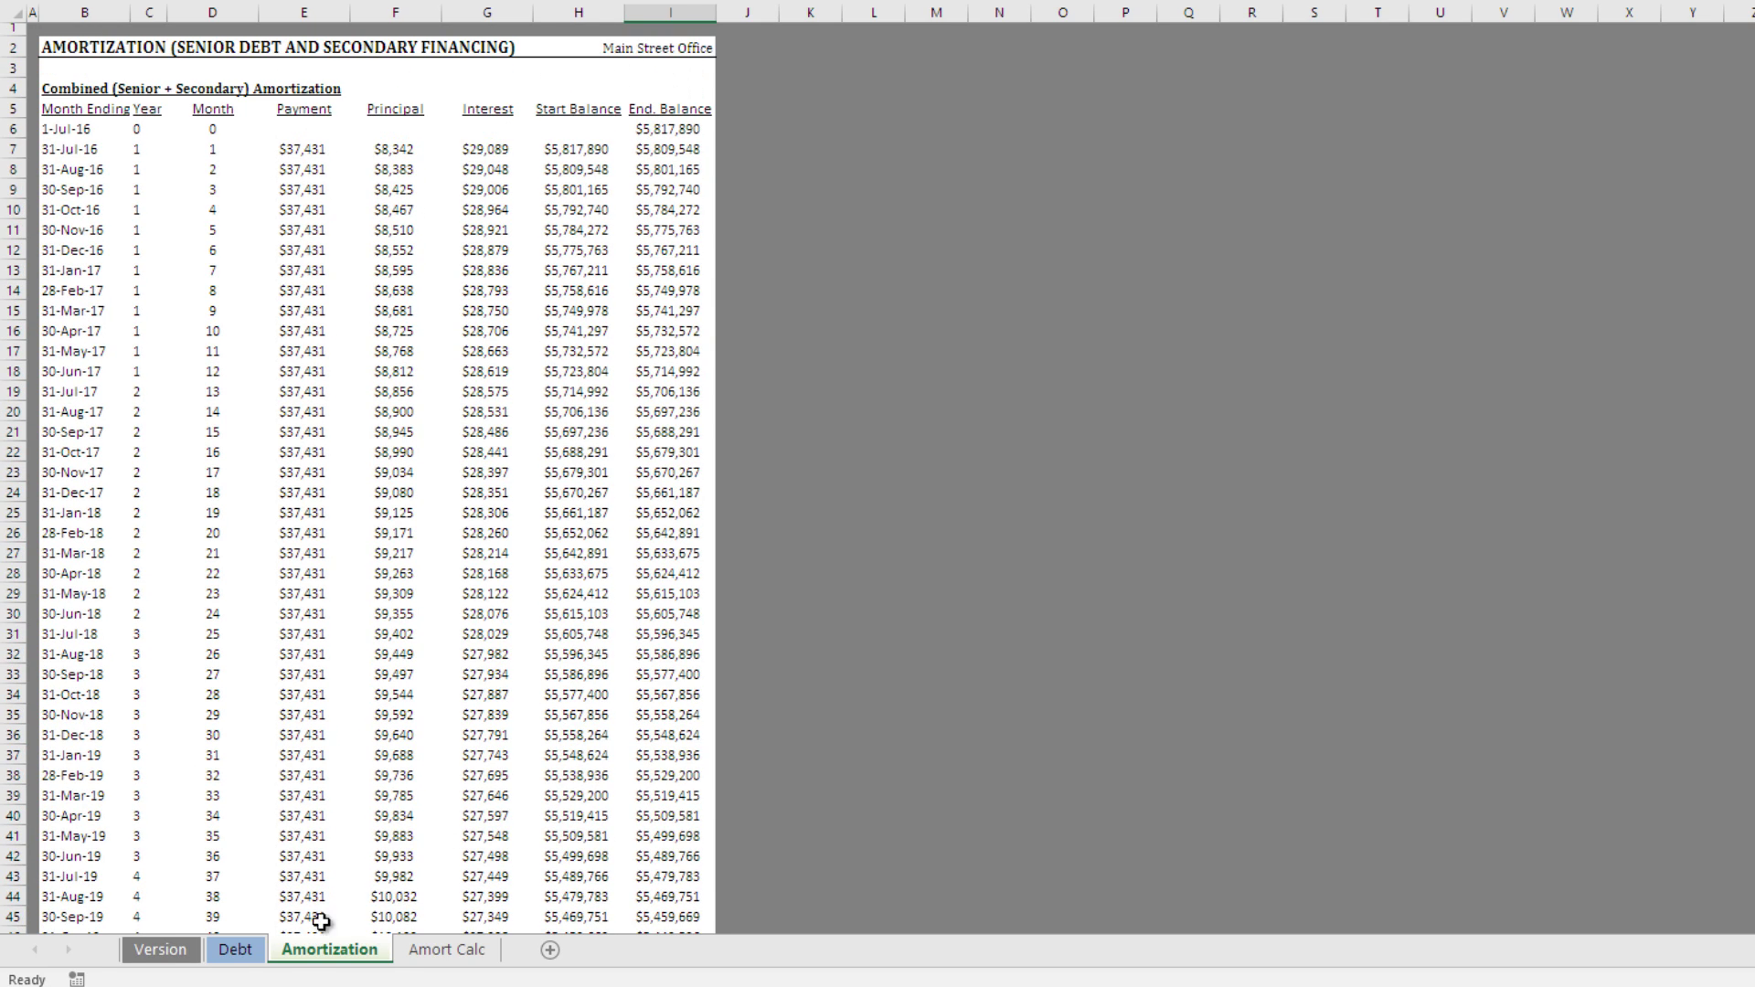
- On the Debt sheet, set F8 Model Senior Debt to No, then undo it back to Yes
click(235, 951)
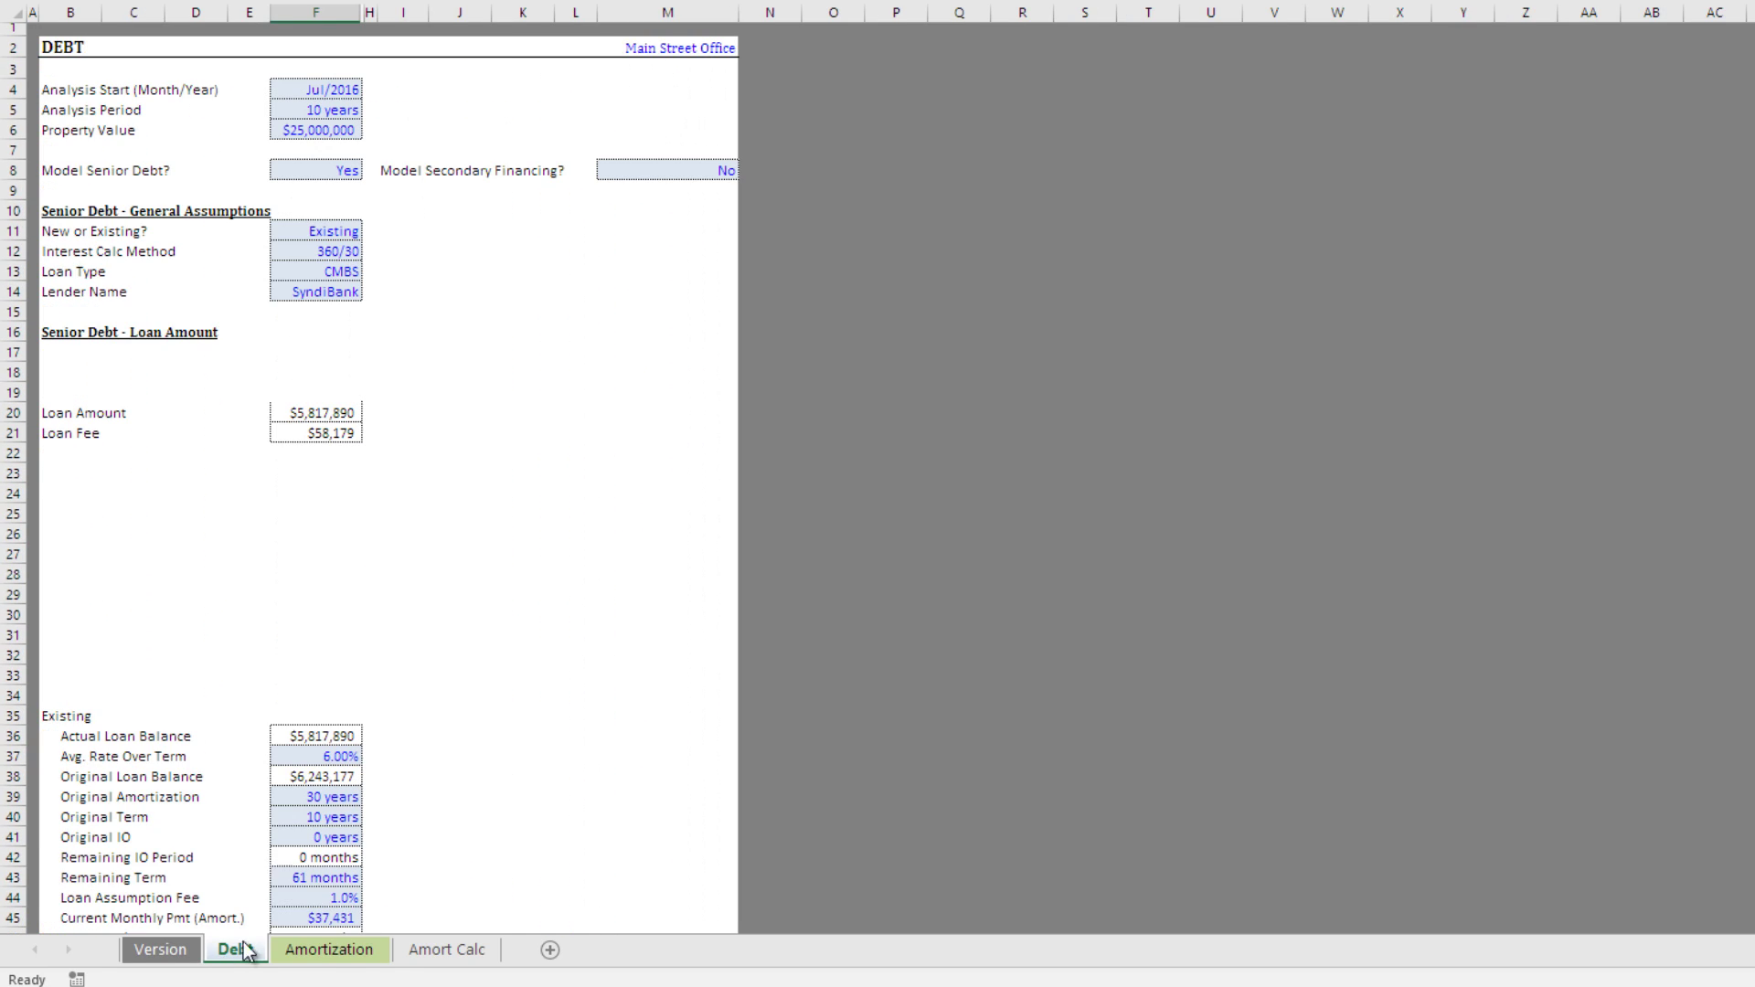
click(347, 171)
click(370, 185)
click(352, 171)
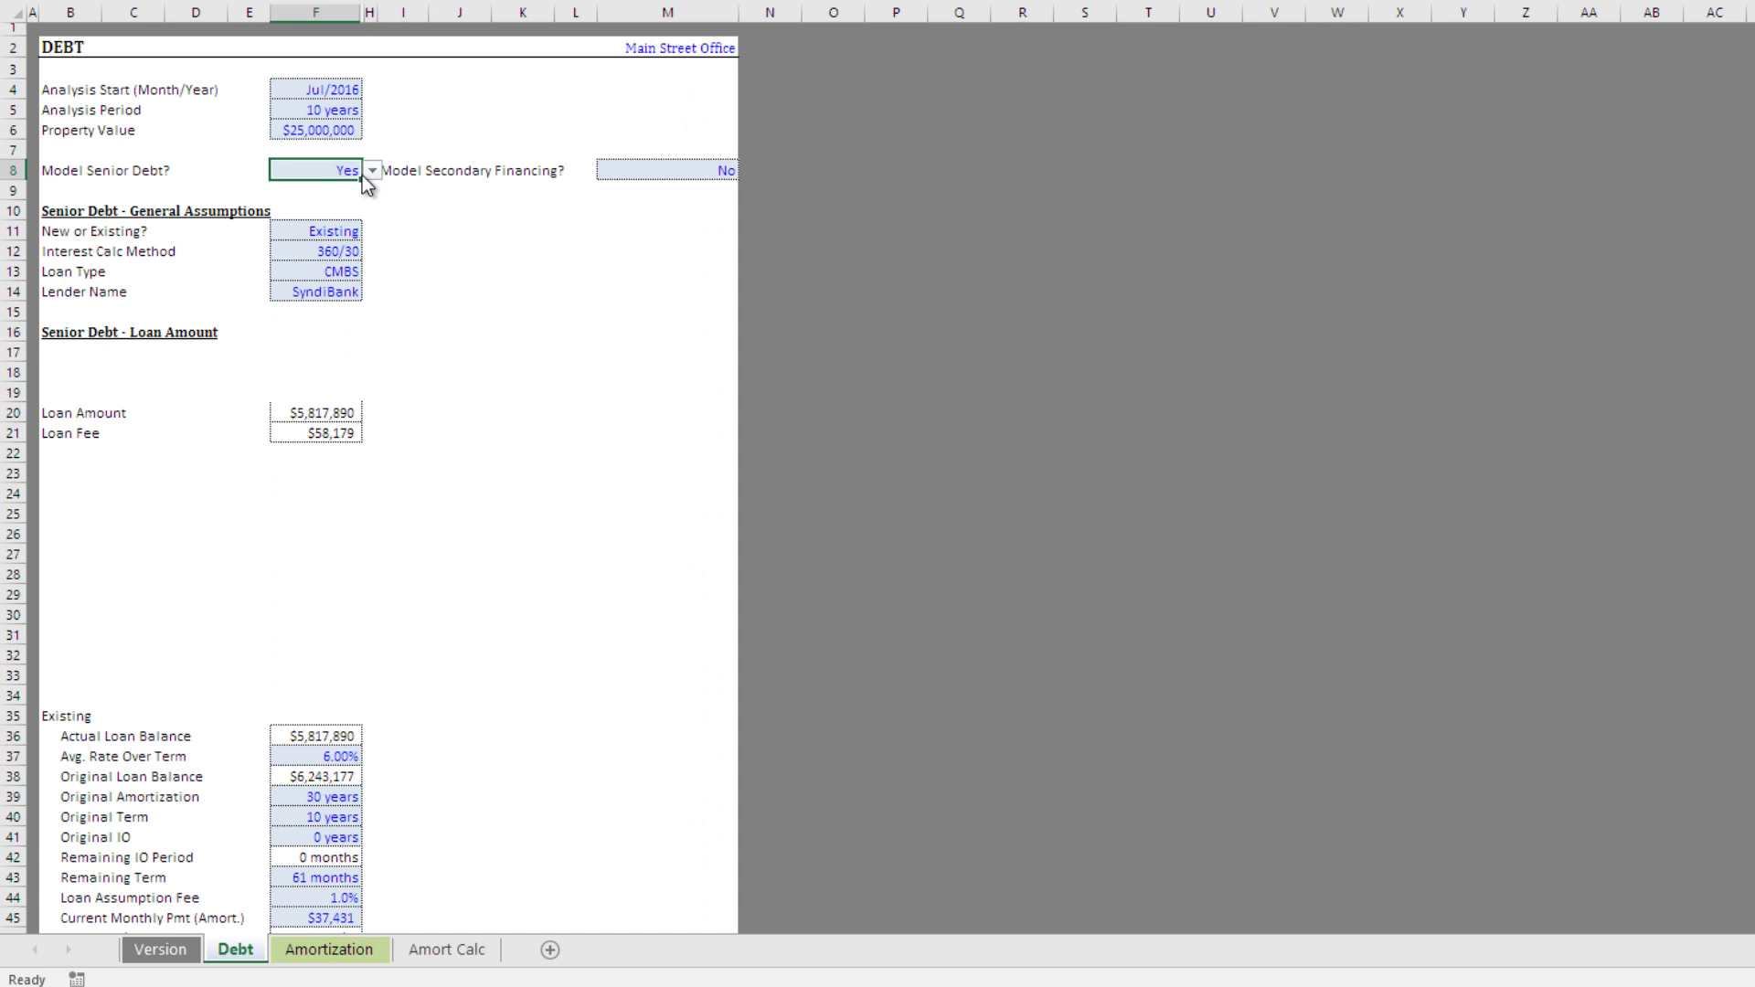
click(373, 171)
click(347, 195)
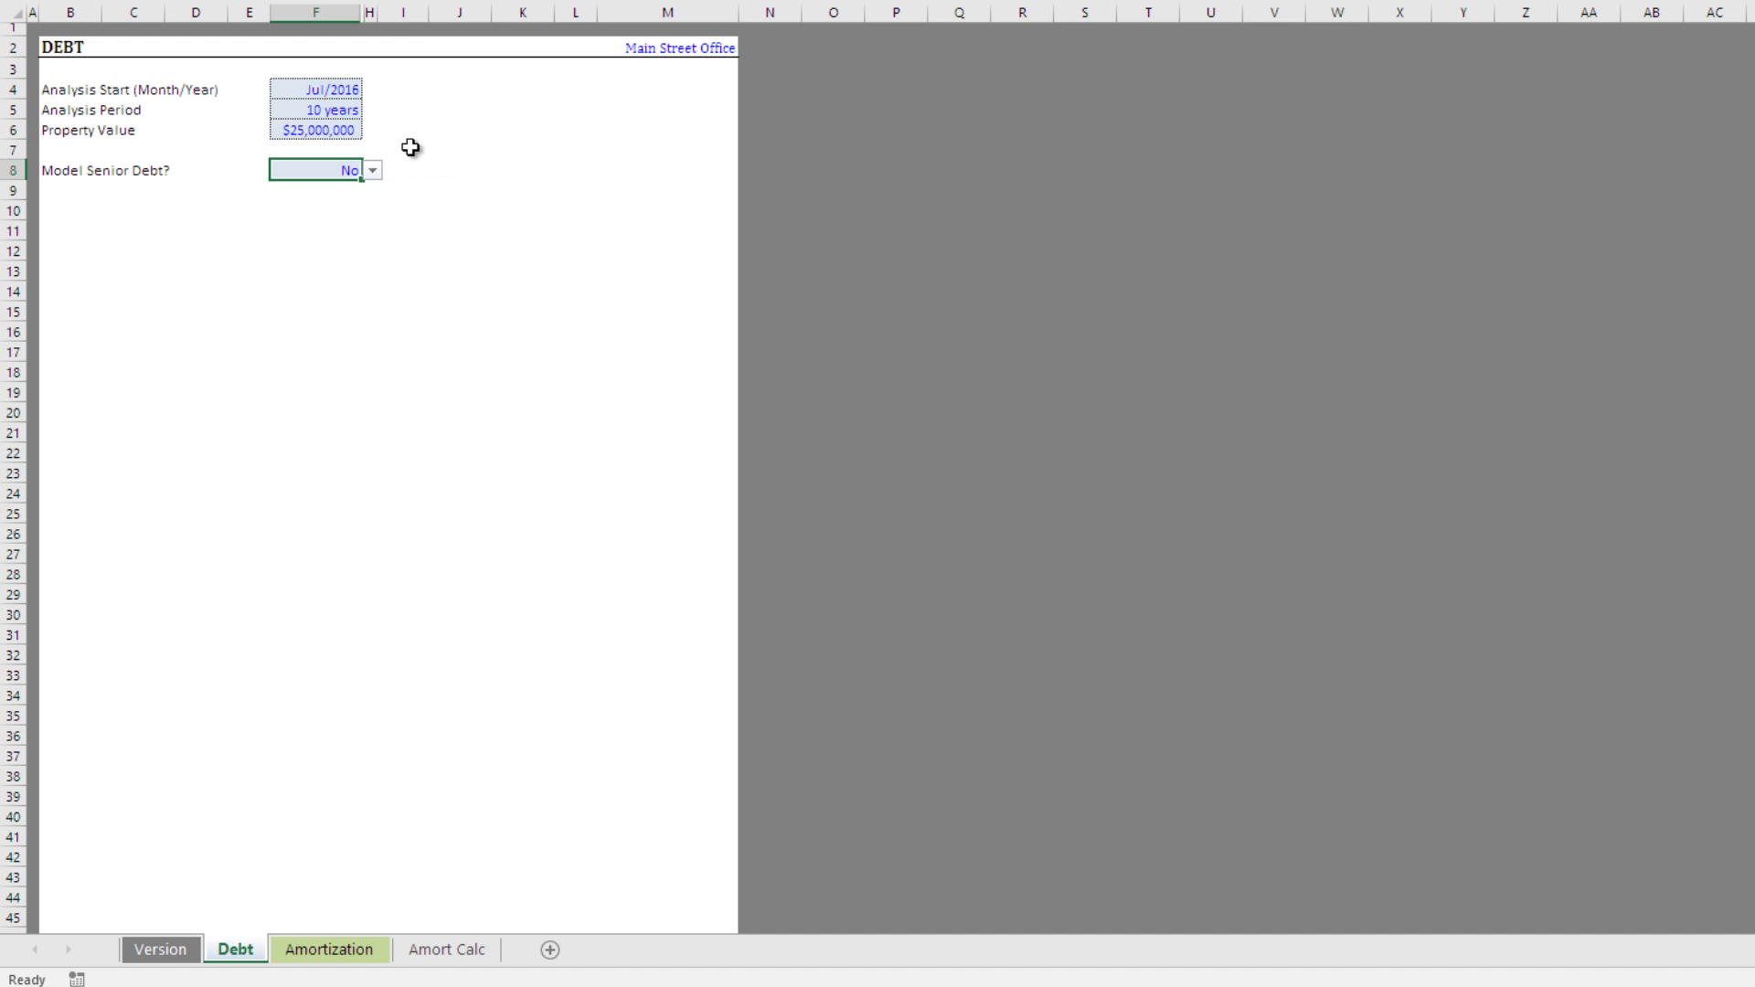
key(ctrl+z)
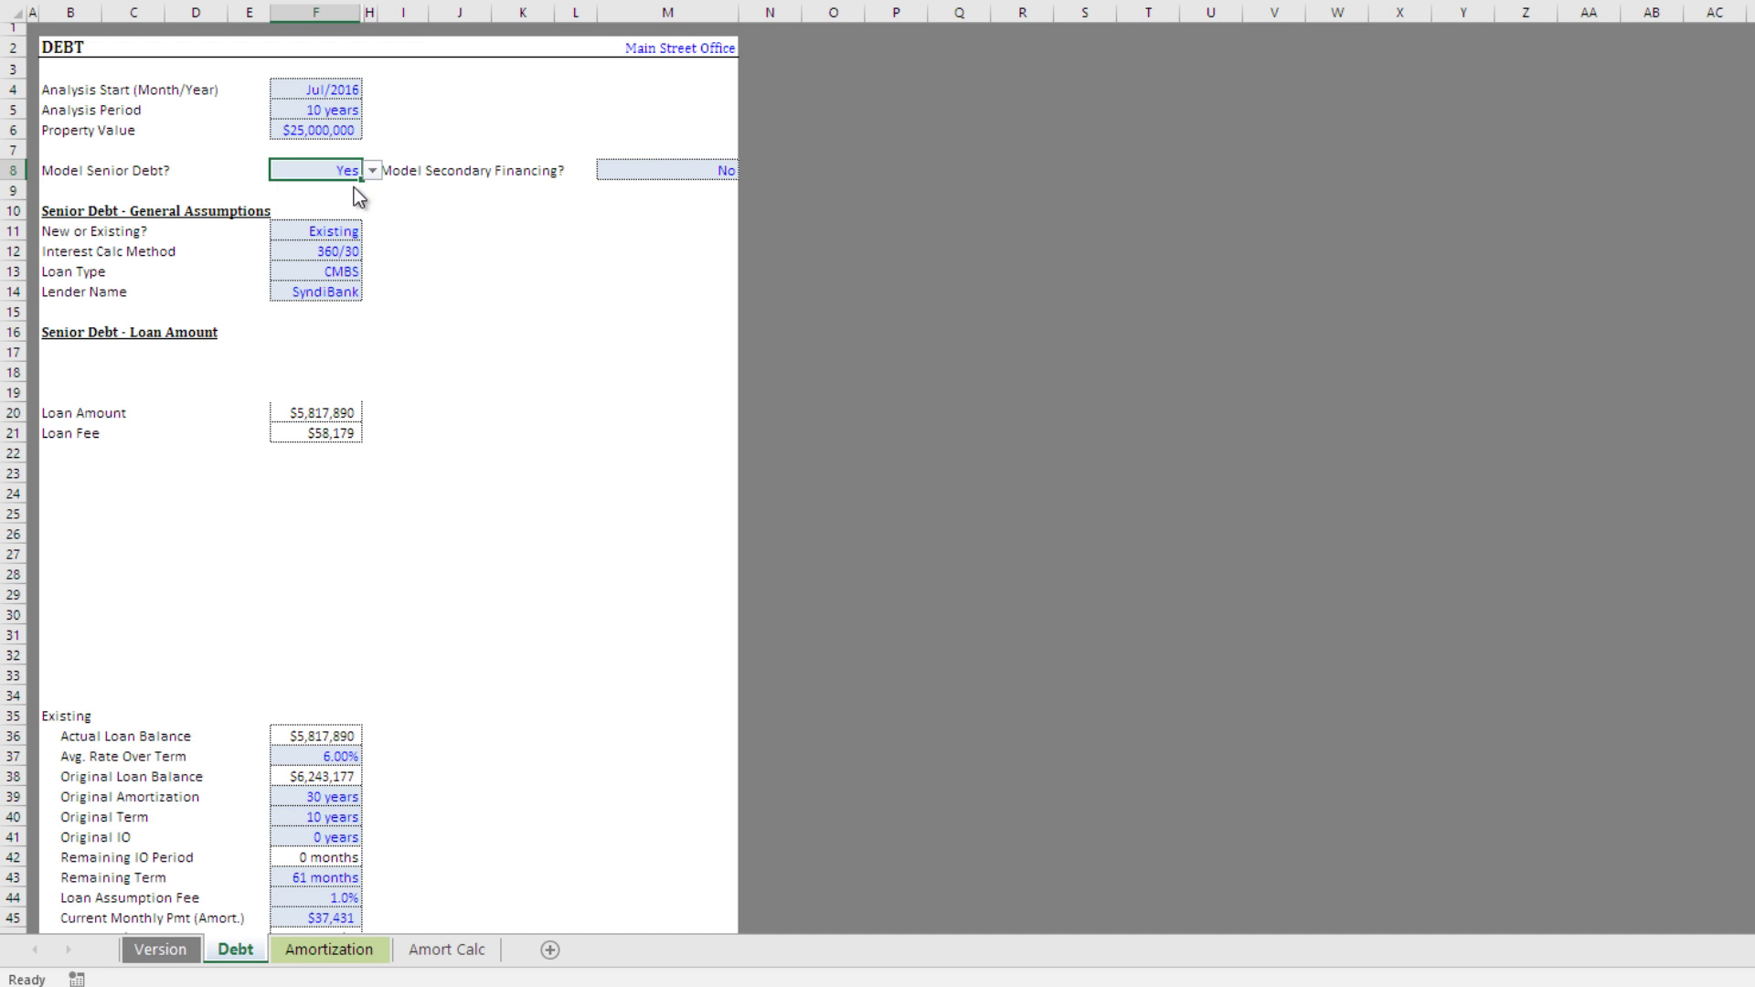